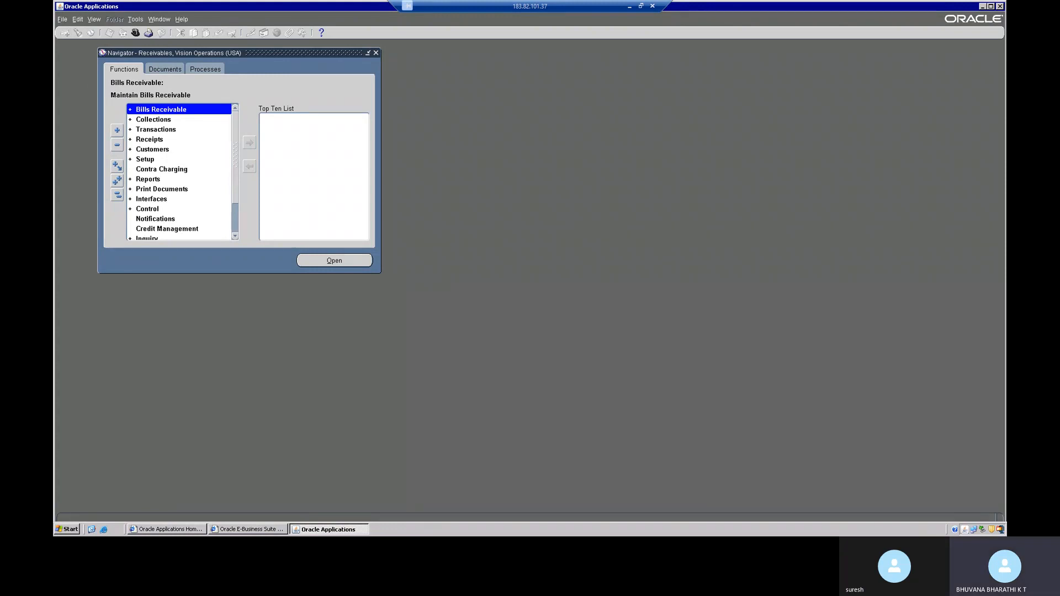
{"action": "key", "text": "alt+Tab"}
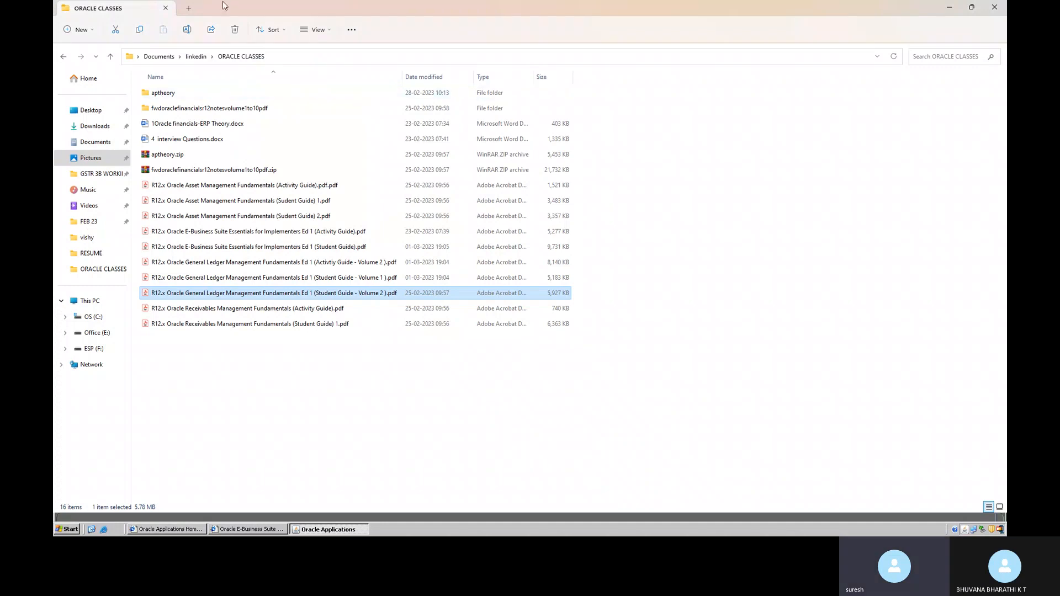
{"action": "key", "text": "alt+Tab"}
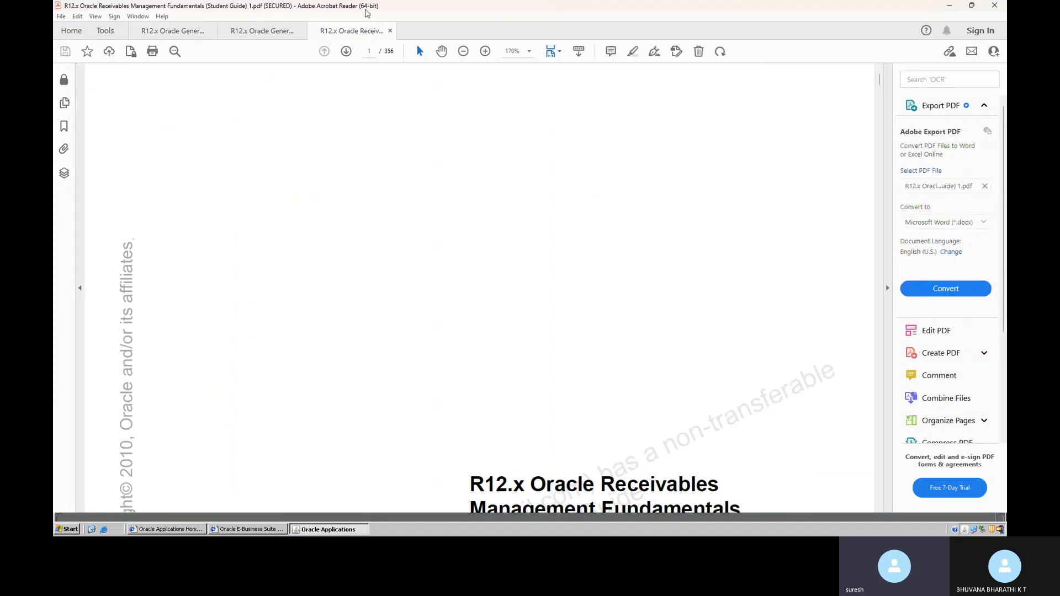
{"action": "left_click_drag", "start_coordinate": [366, 10], "coordinate": [53, 41]}
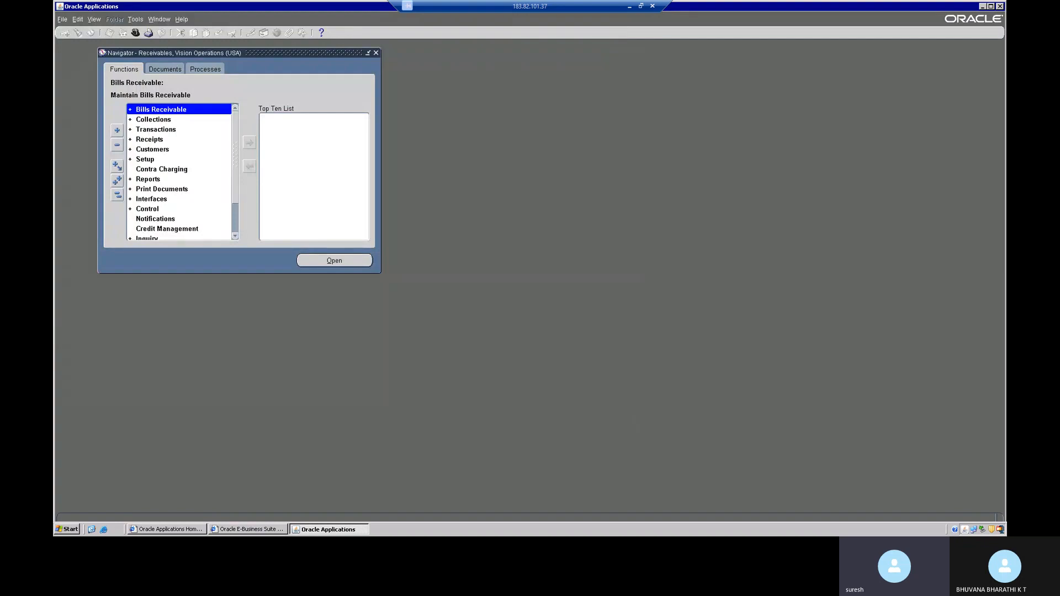
Expand the Transactions functions in the Receivables navigator and open the Transactions entry form
{"action": "left_click", "coordinate": [154, 131]}
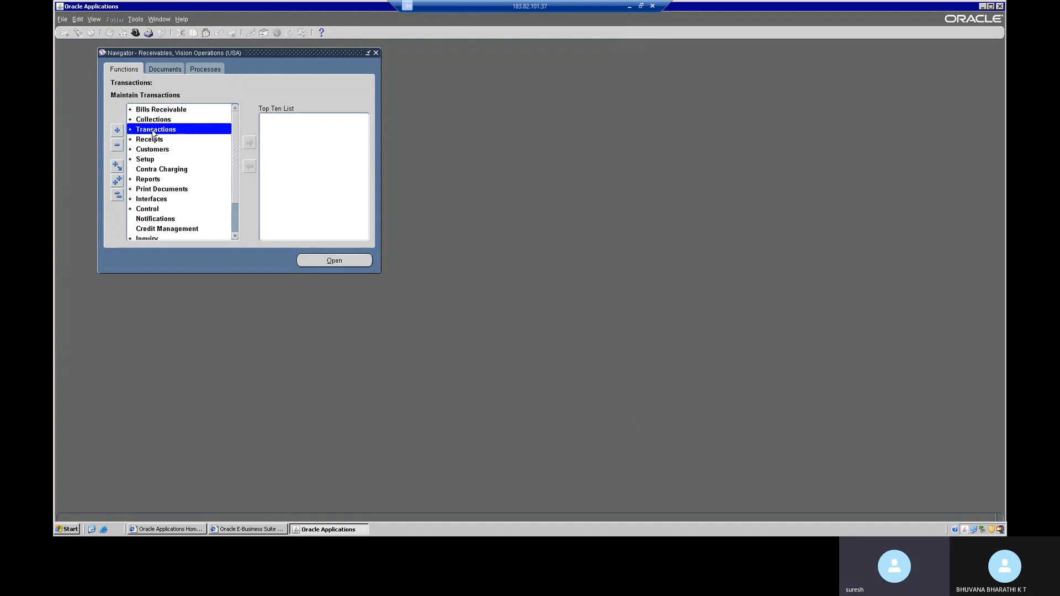
{"action": "double_click", "coordinate": [154, 130]}
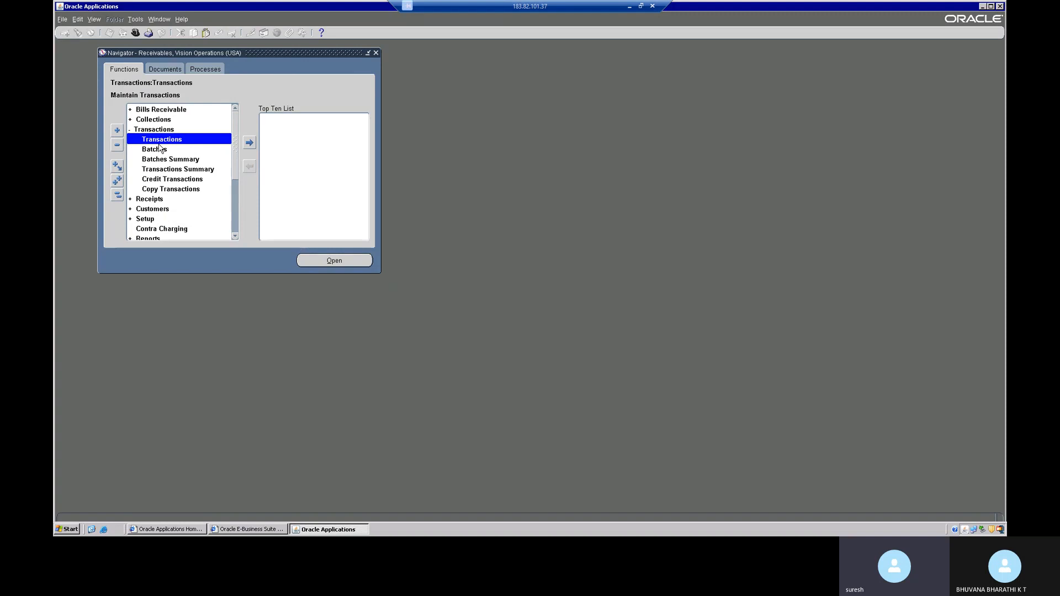
{"action": "left_click", "coordinate": [161, 149]}
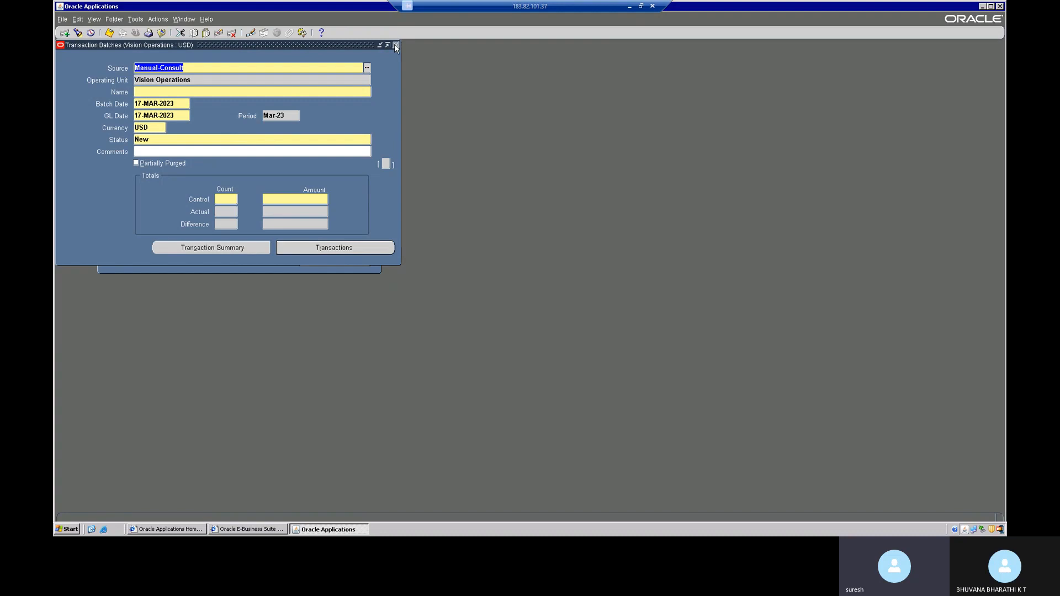
{"action": "left_click", "coordinate": [396, 46]}
{"action": "left_click", "coordinate": [156, 140]}
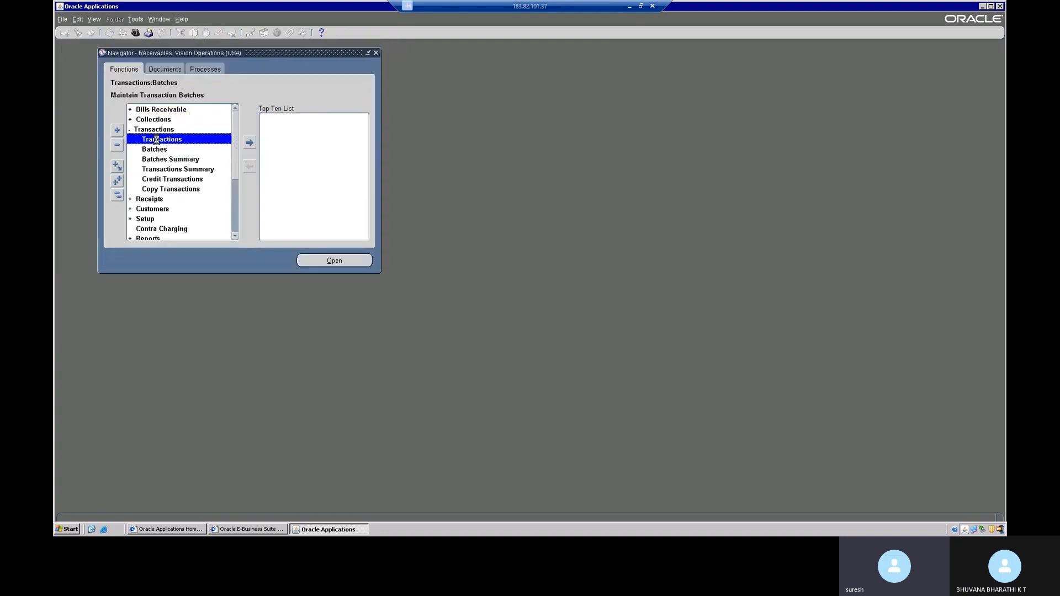
{"action": "double_click", "coordinate": [157, 139]}
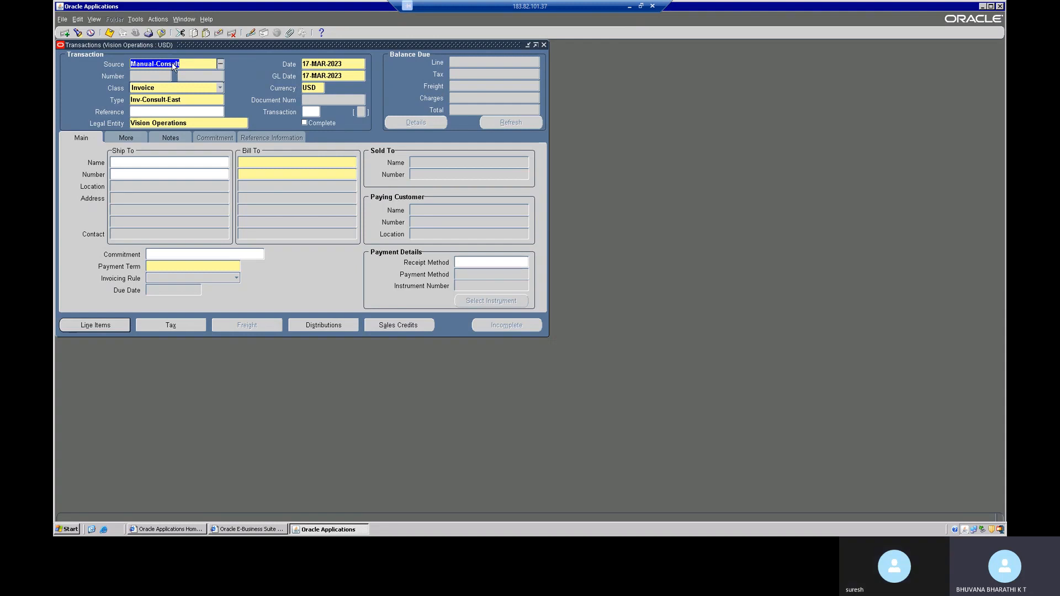
Look up the batch sources with %Imp and set the transaction source to BR Automatic Numbering
{"action": "left_click", "coordinate": [221, 65]}
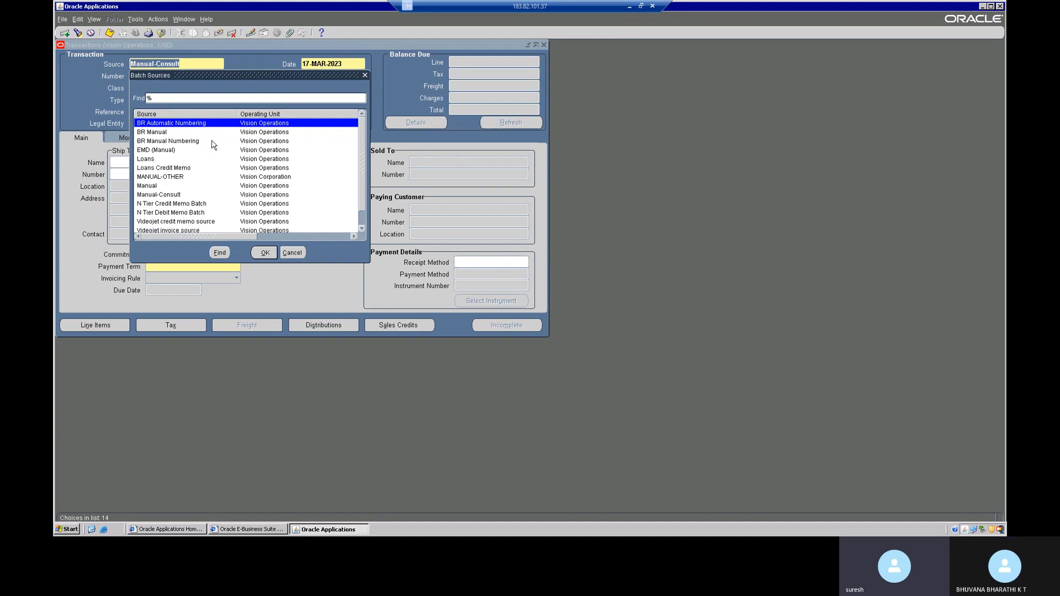
{"action": "left_click", "coordinate": [183, 97]}
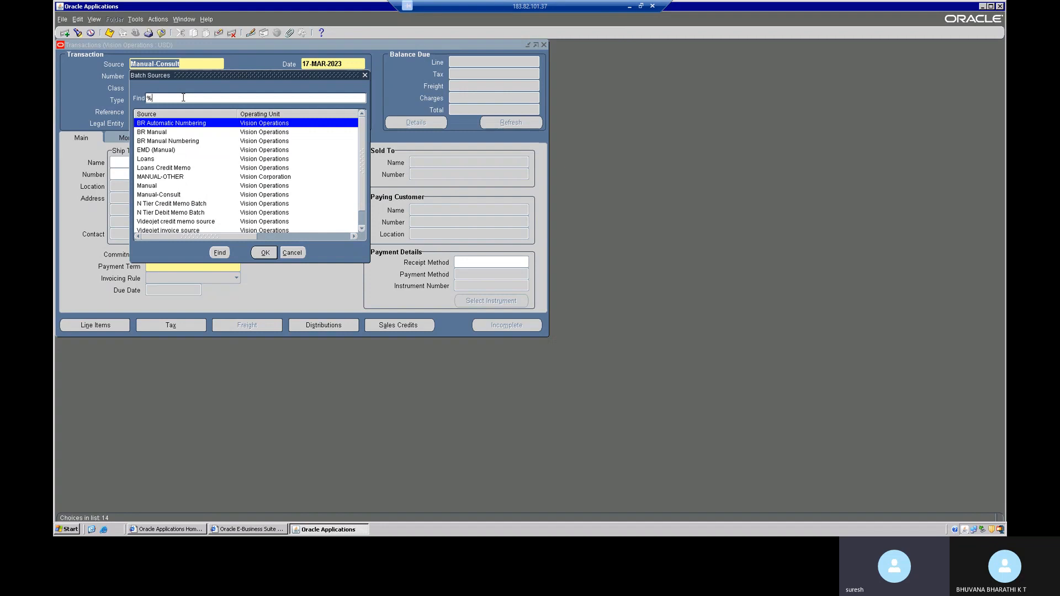
{"action": "type", "text": "Imp"}
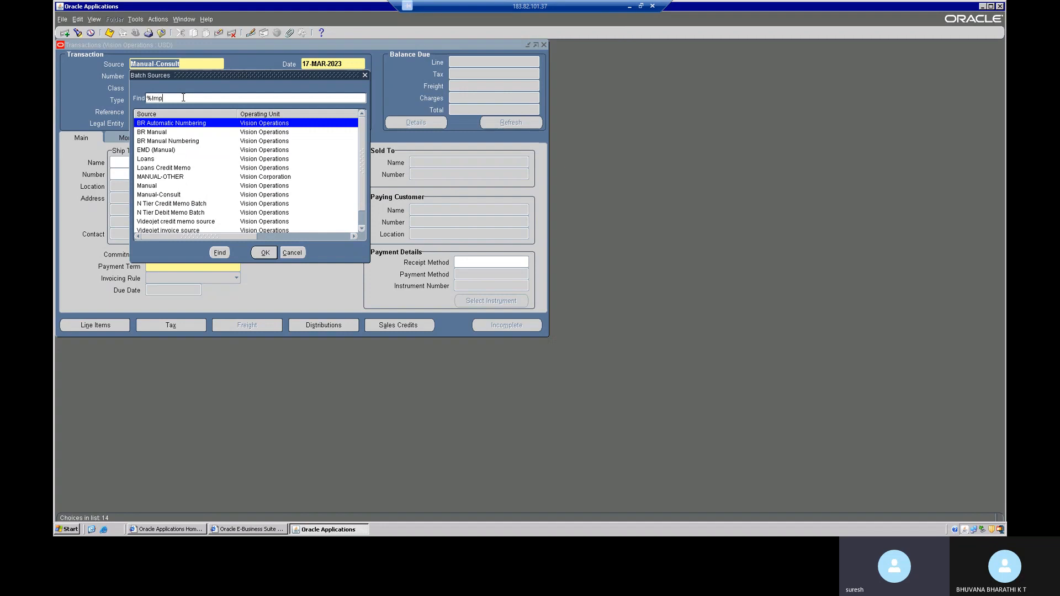
{"action": "left_click", "coordinate": [268, 253]}
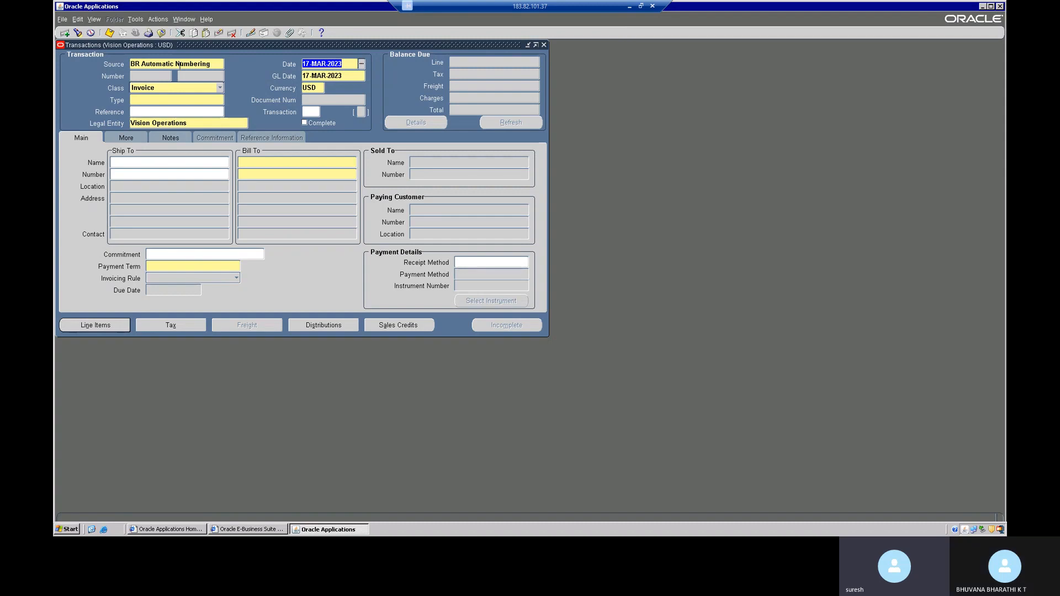
Find the batch sources matching %Manual% and set the transaction source to Manual
{"action": "left_click", "coordinate": [220, 64]}
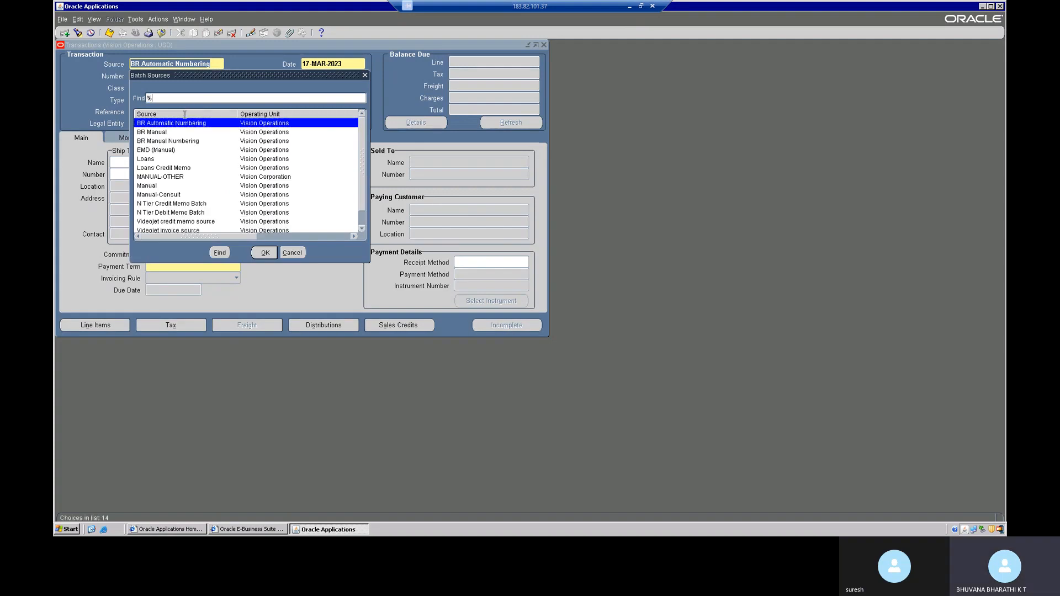
{"action": "type", "text": "Manual"}
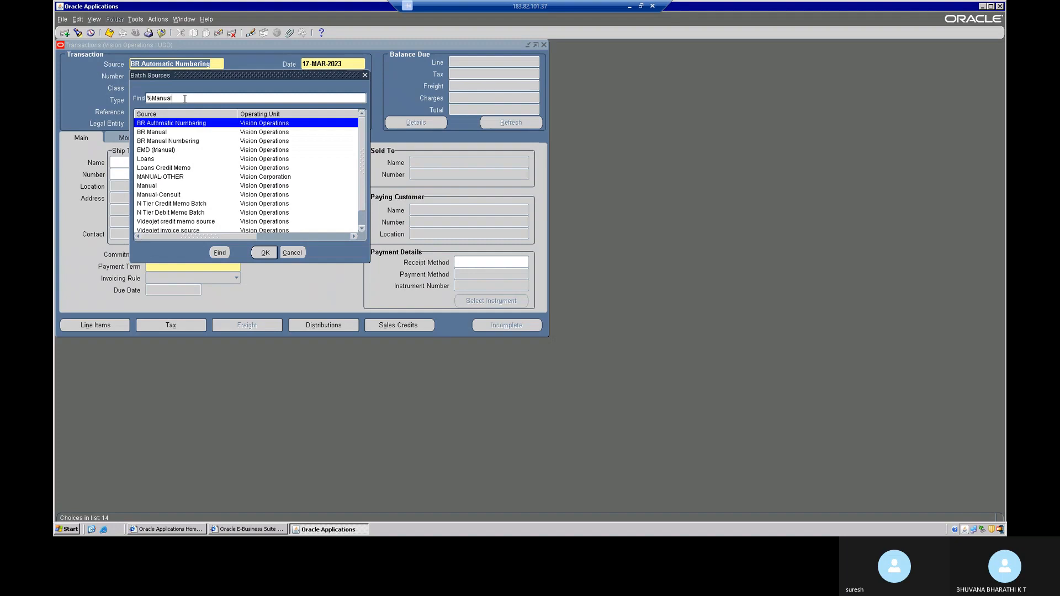
{"action": "type", "text": "%"}
{"action": "key", "text": "Return"}
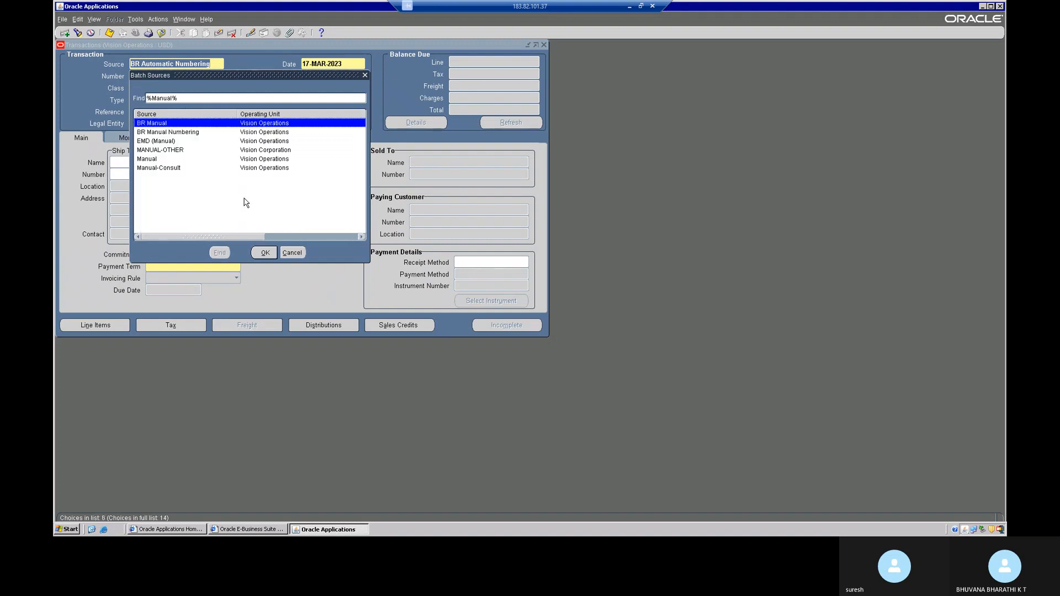
{"action": "left_click", "coordinate": [268, 160]}
{"action": "left_click", "coordinate": [266, 252]}
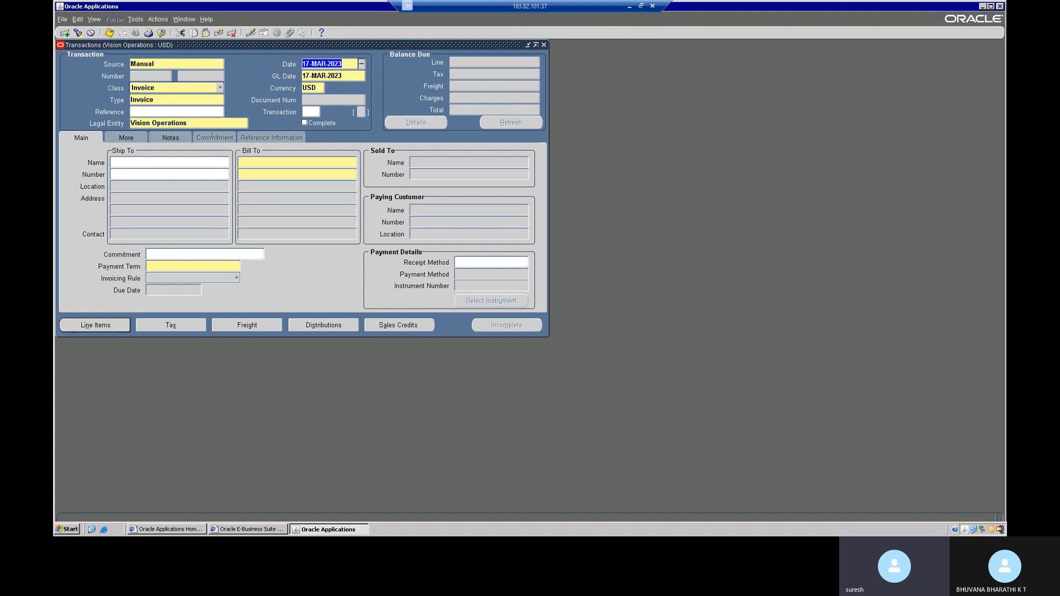
Try setting the transaction class to Guarantee and to Chargeback
{"action": "left_click", "coordinate": [219, 88]}
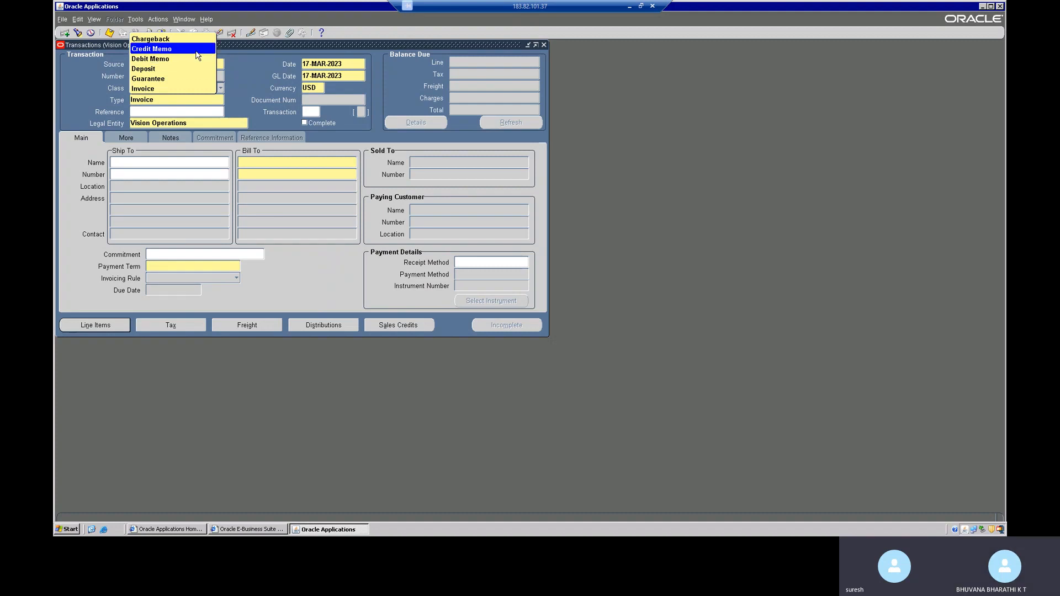
{"action": "left_click", "coordinate": [166, 80]}
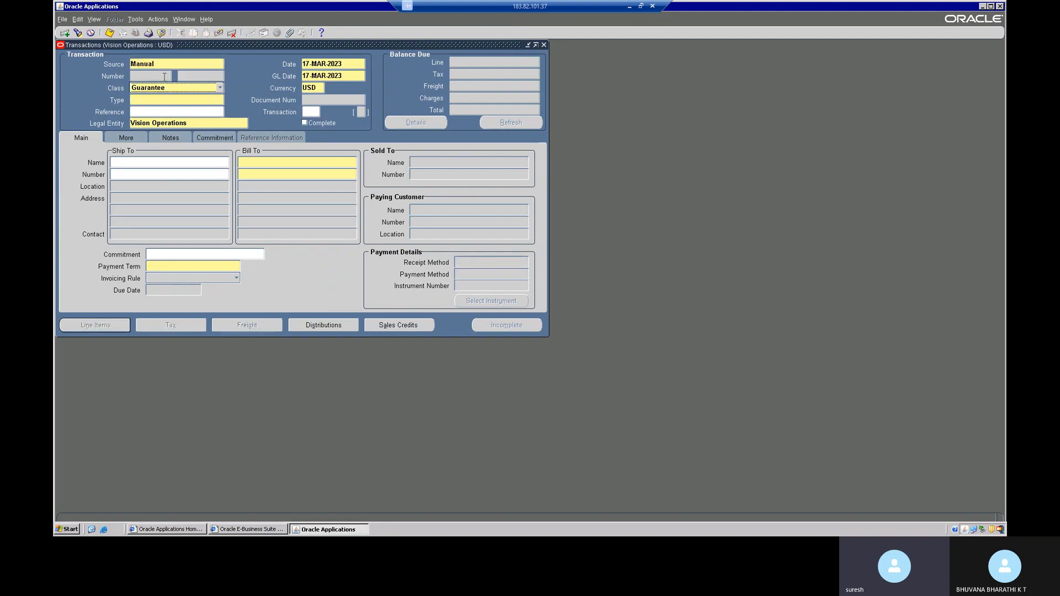
{"action": "left_click", "coordinate": [220, 88]}
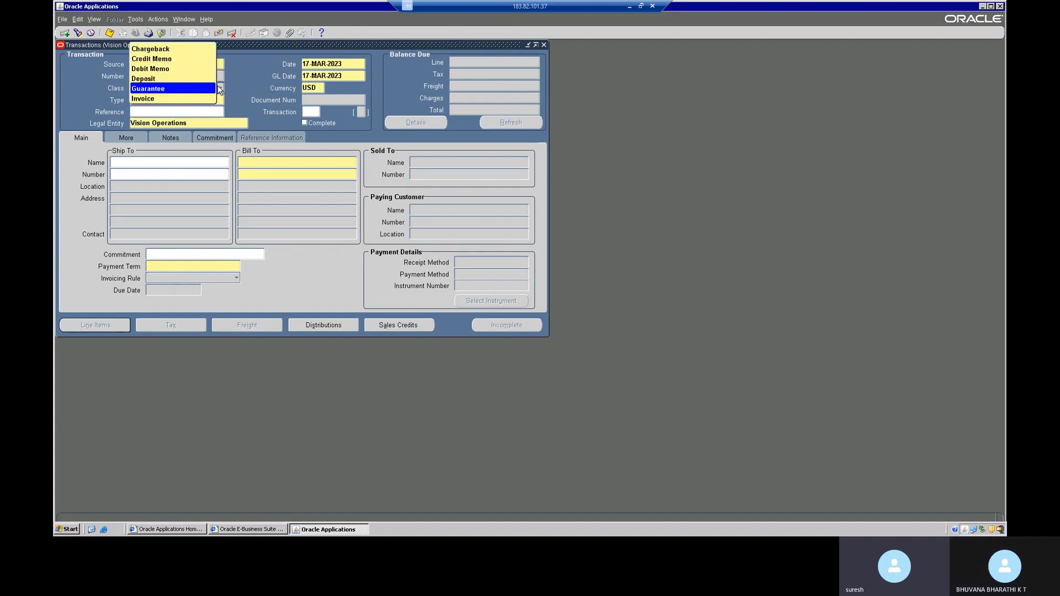
{"action": "left_click", "coordinate": [177, 50]}
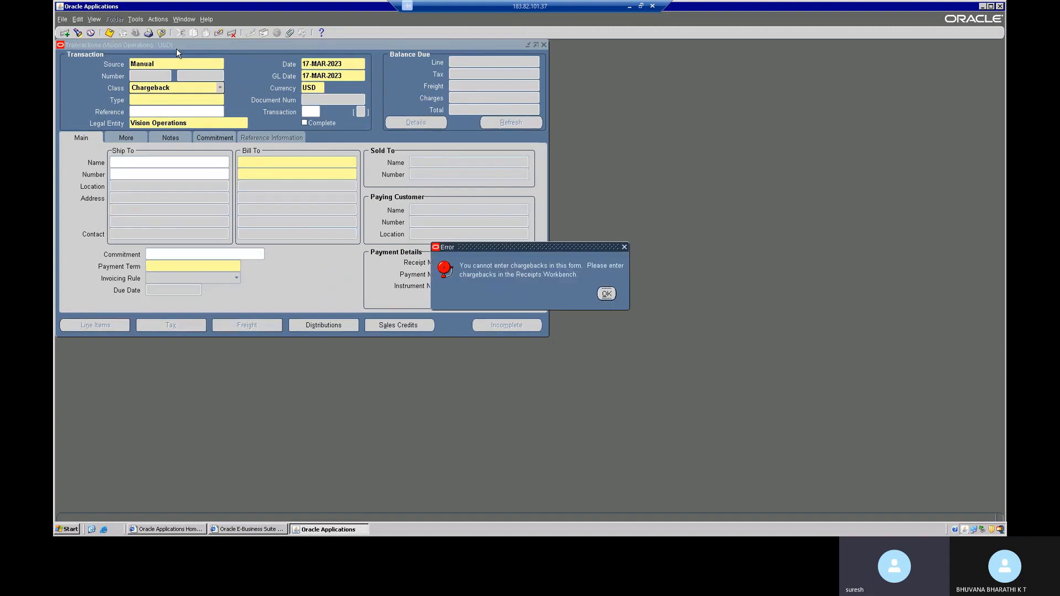
{"action": "left_click", "coordinate": [605, 292]}
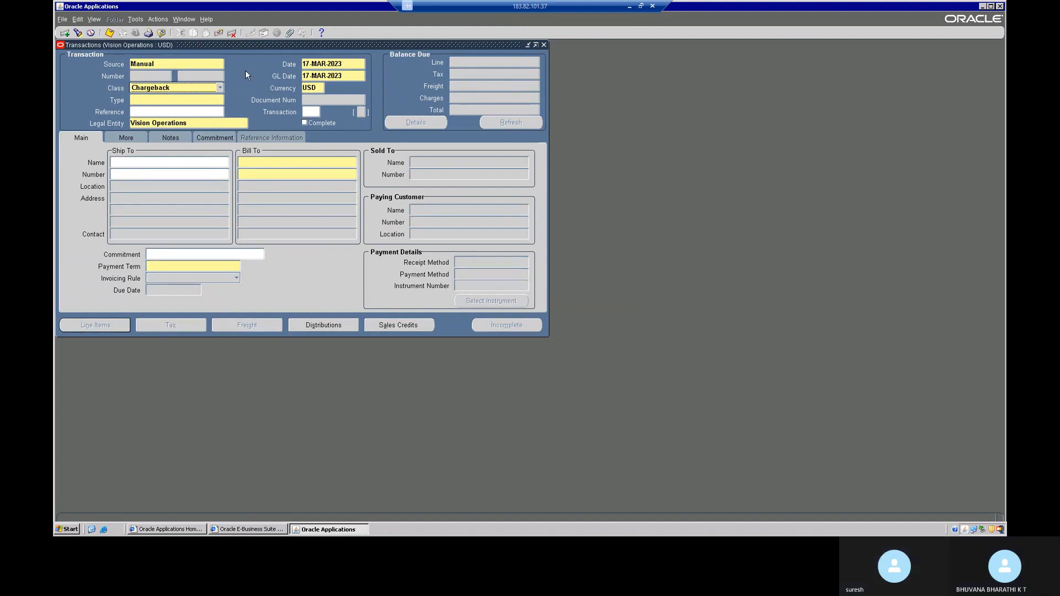
Set the transaction class to Invoice and choose Inv-Hdwre-East as its transaction type
{"action": "left_click", "coordinate": [173, 88]}
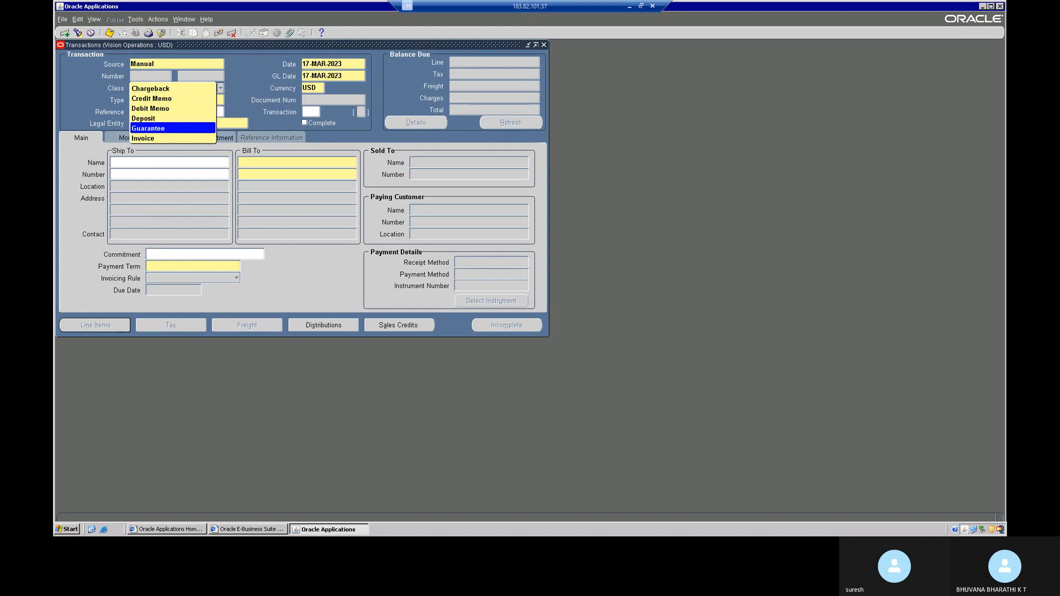
{"action": "left_click", "coordinate": [168, 143]}
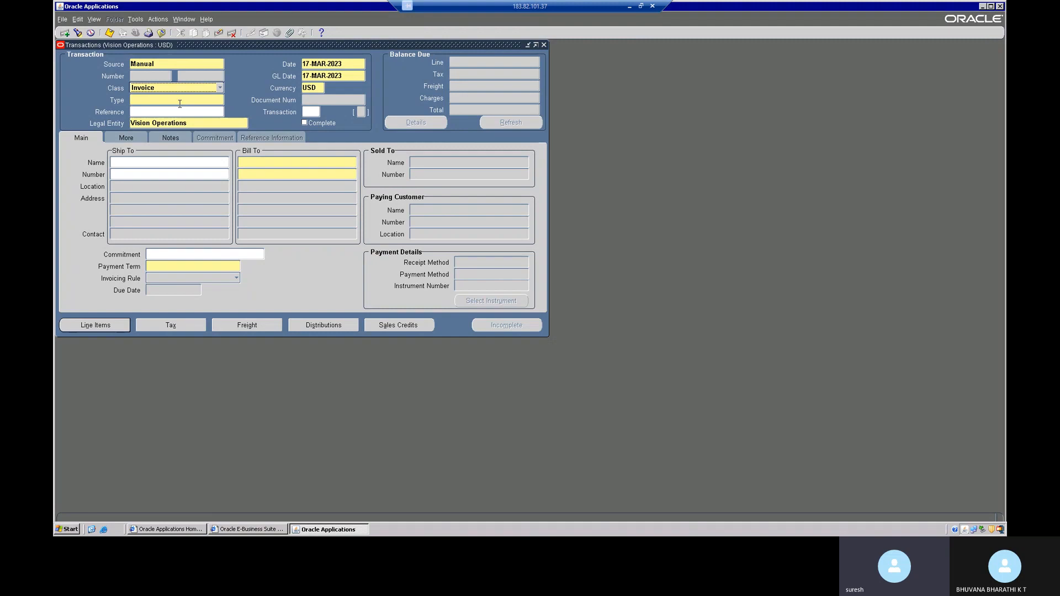
{"action": "left_click", "coordinate": [207, 101]}
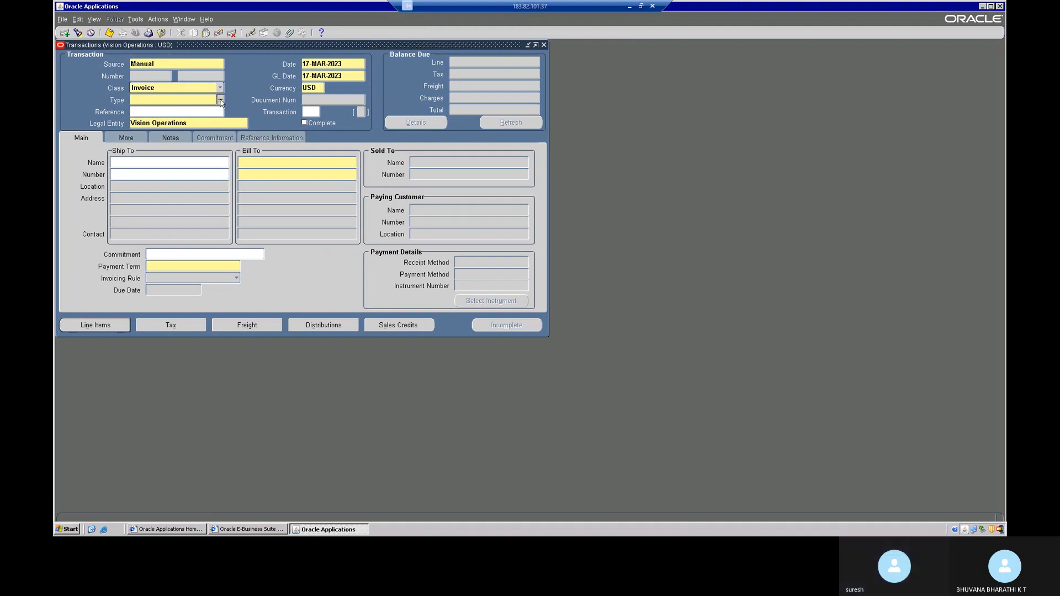
{"action": "left_click", "coordinate": [220, 99]}
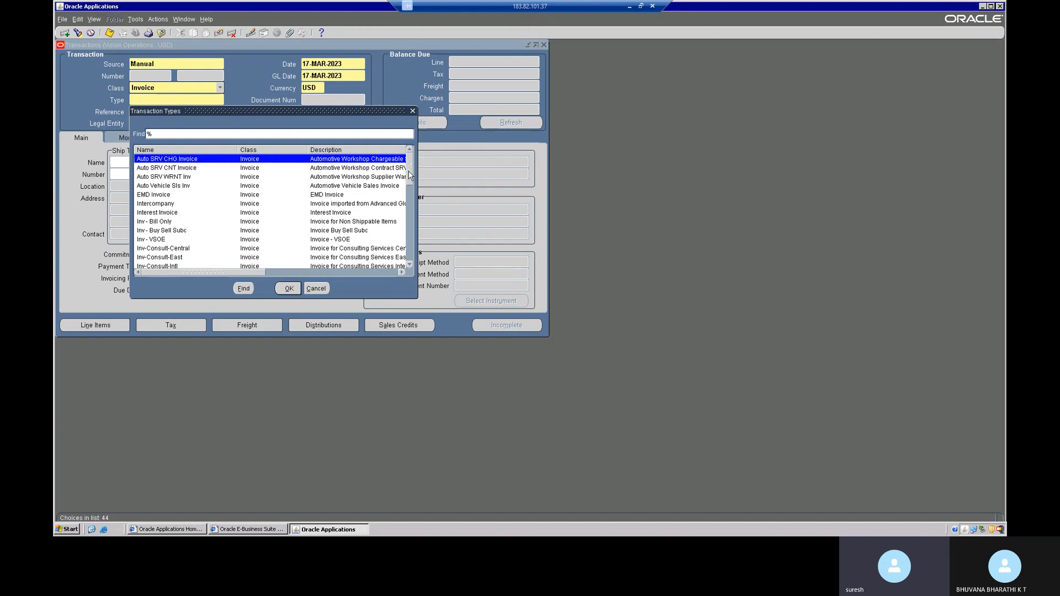
{"action": "scroll", "coordinate": [307, 201], "scroll_direction": "down", "scroll_amount": 3}
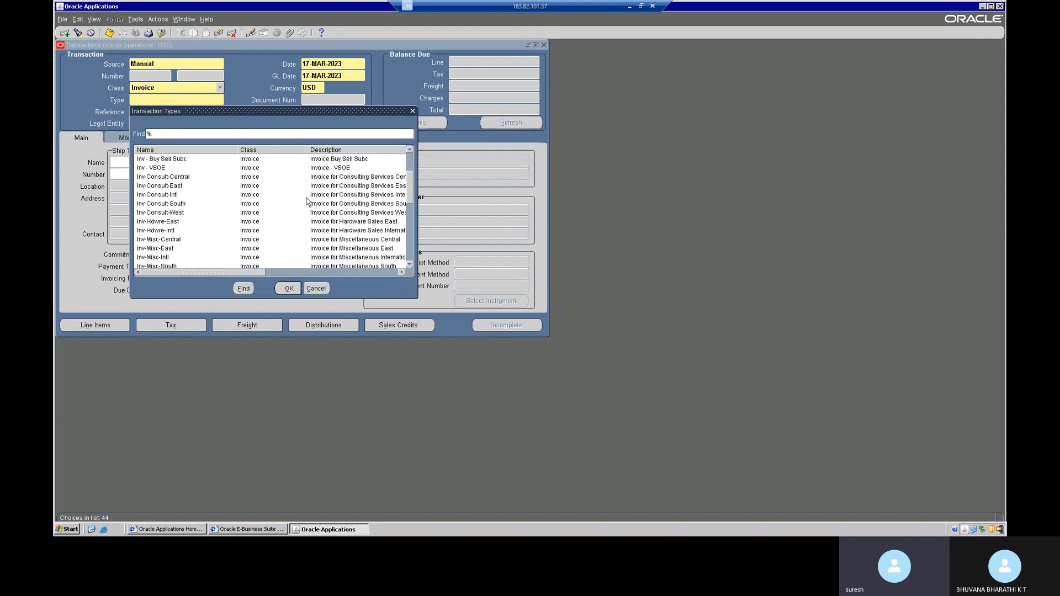
{"action": "left_click", "coordinate": [161, 224]}
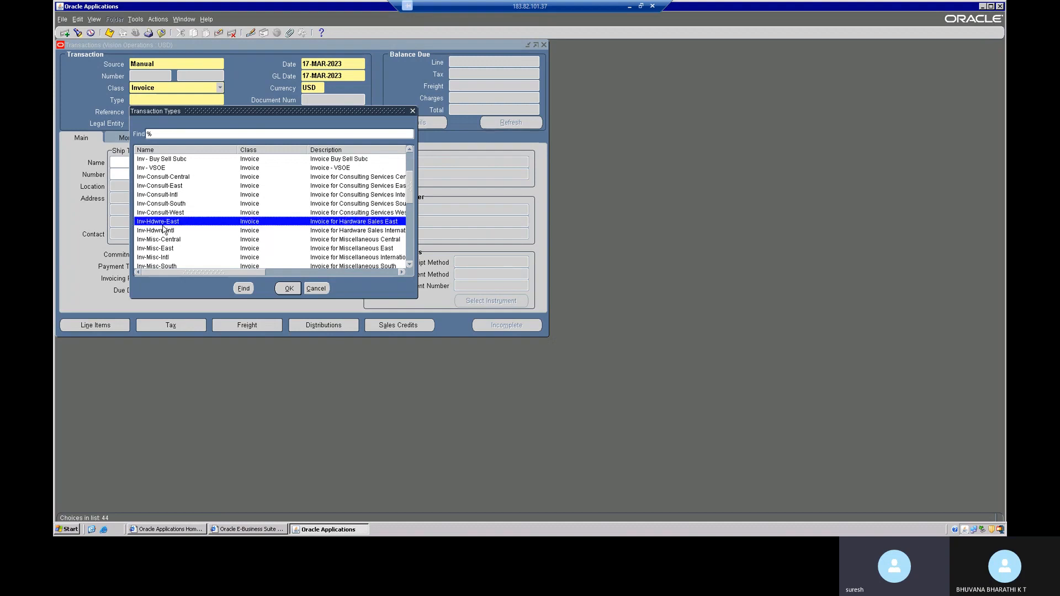
{"action": "left_click", "coordinate": [291, 289]}
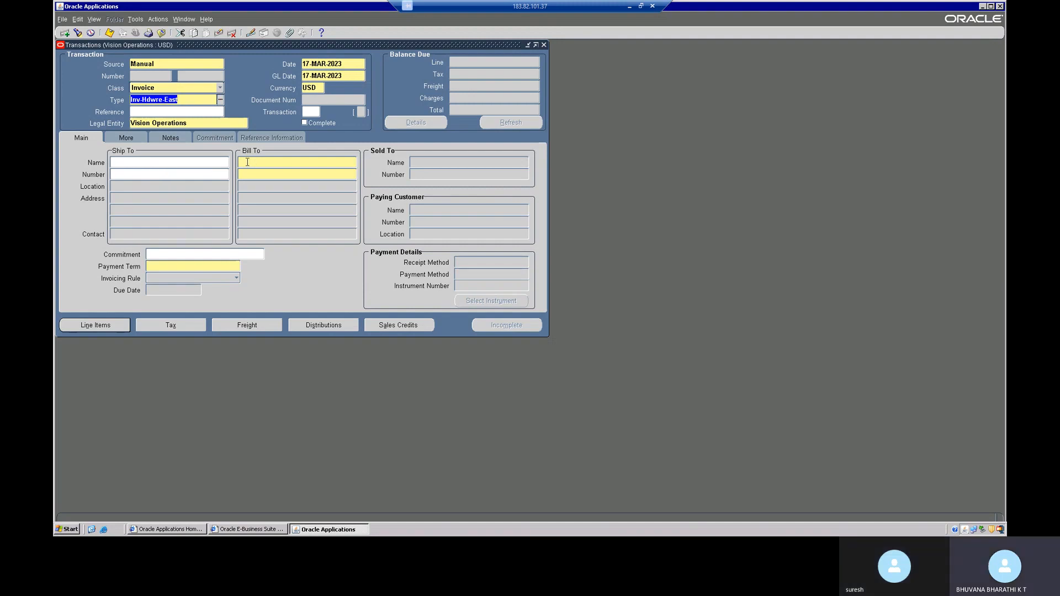
{"action": "left_click", "coordinate": [181, 164]}
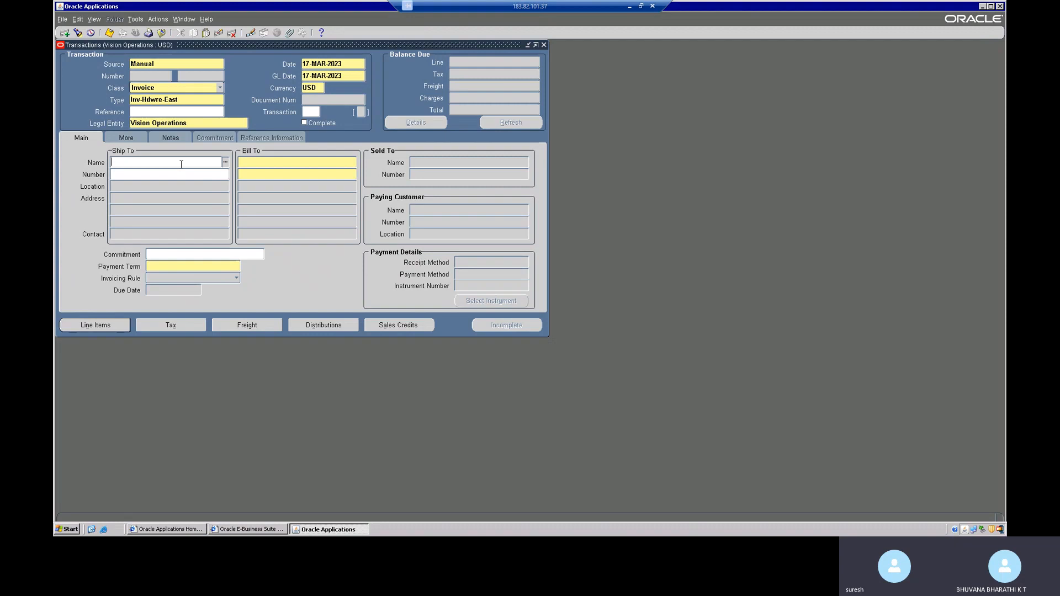
{"action": "left_click", "coordinate": [256, 160]}
{"action": "left_click", "coordinate": [355, 162]}
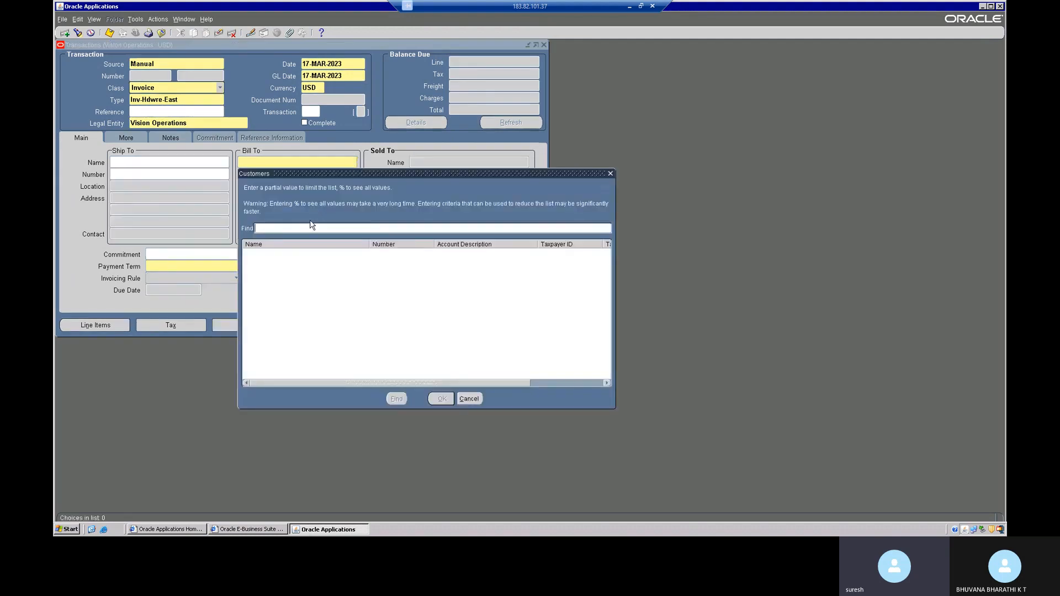
{"action": "type", "text": "%"}
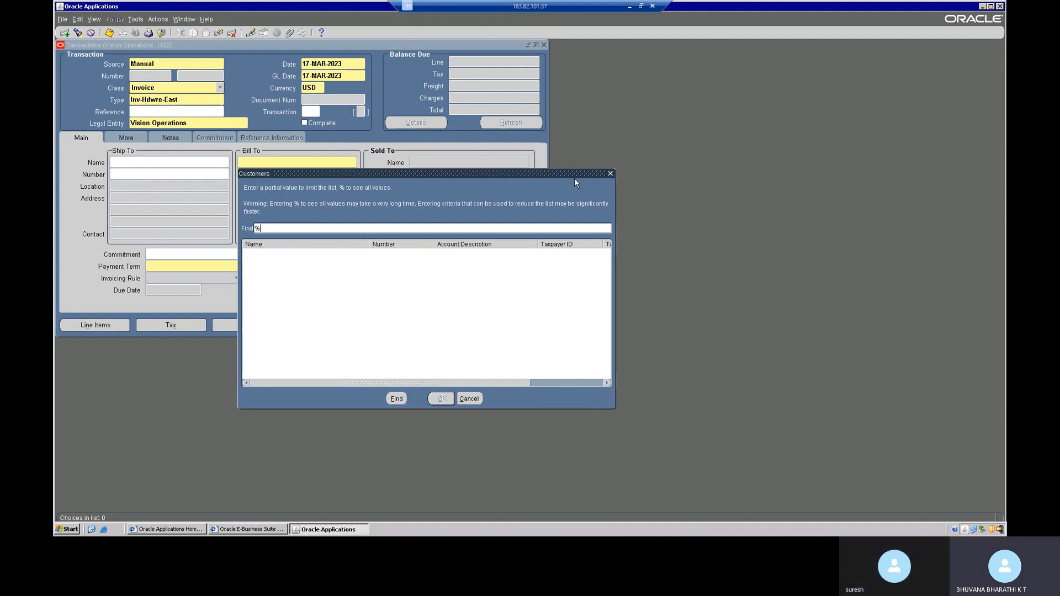
Look up customers matching a% for the Bill To name and select A. C. Networks
{"action": "left_click", "coordinate": [261, 164]}
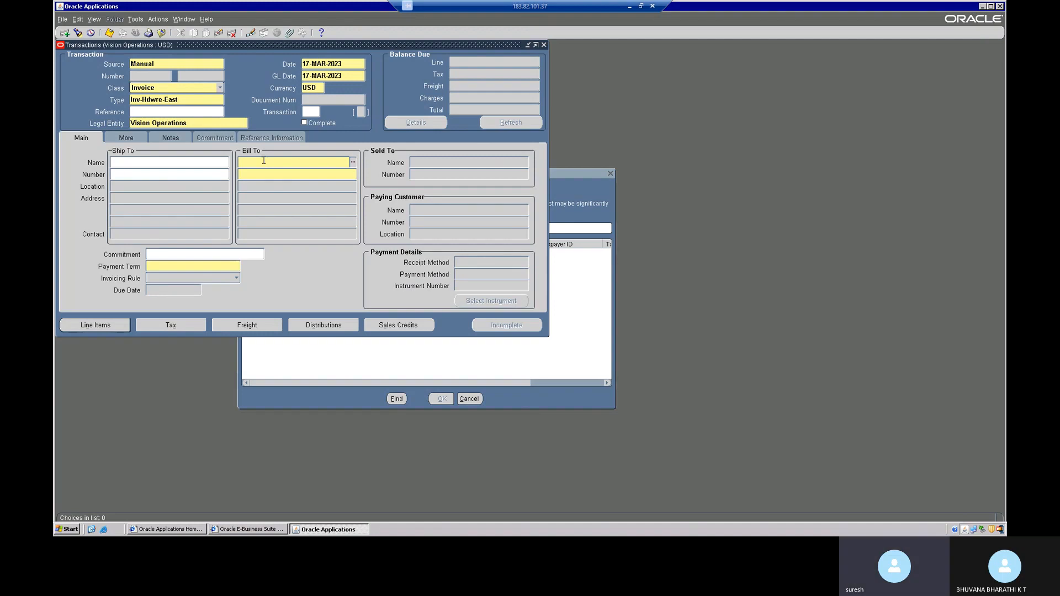
{"action": "type", "text": "a"}
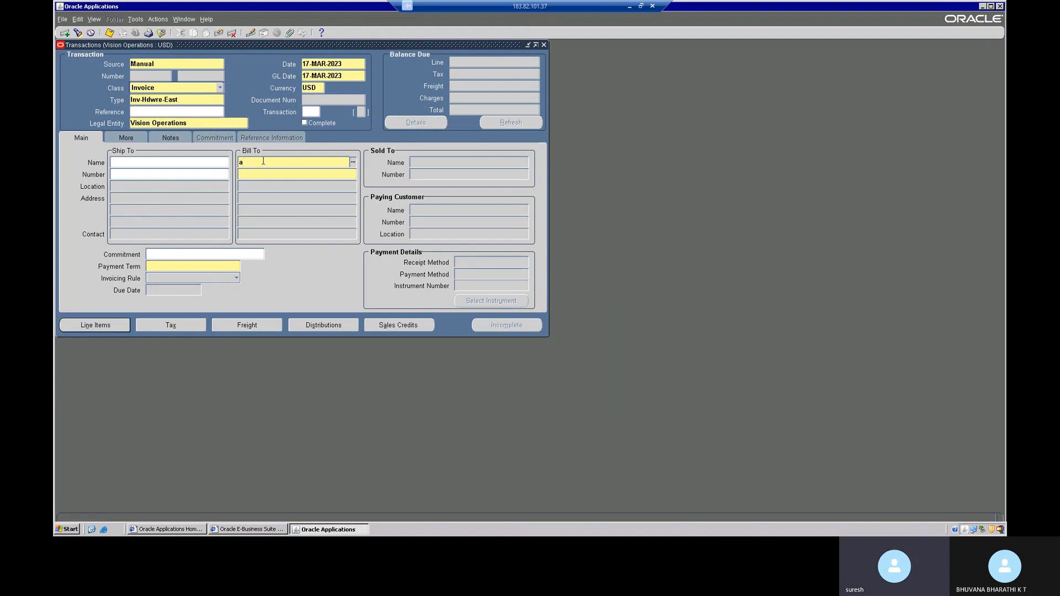
{"action": "type", "text": "%"}
{"action": "key", "text": "Tab"}
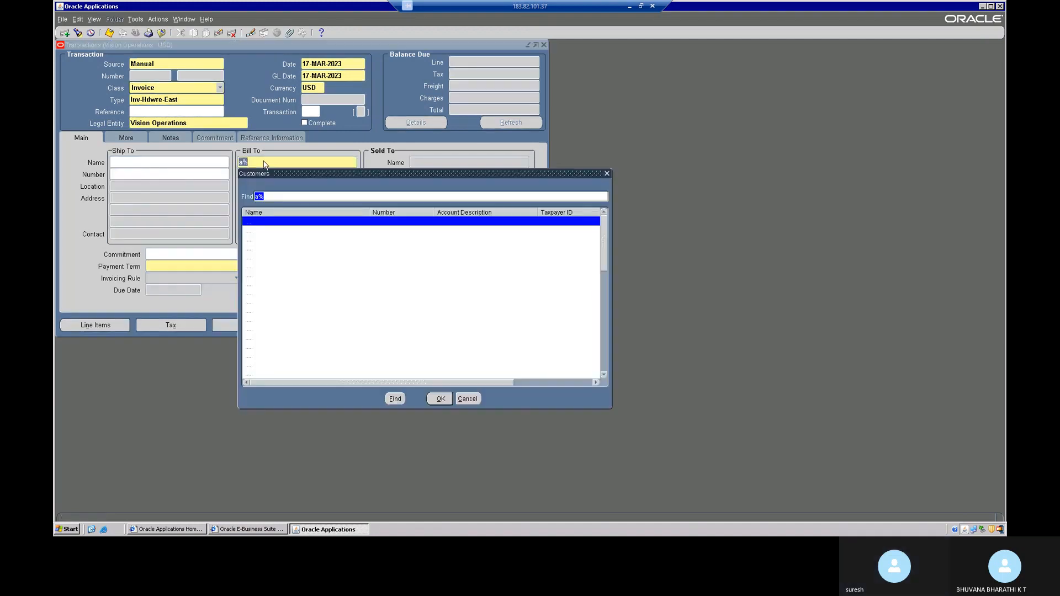
{"action": "key", "text": "Return"}
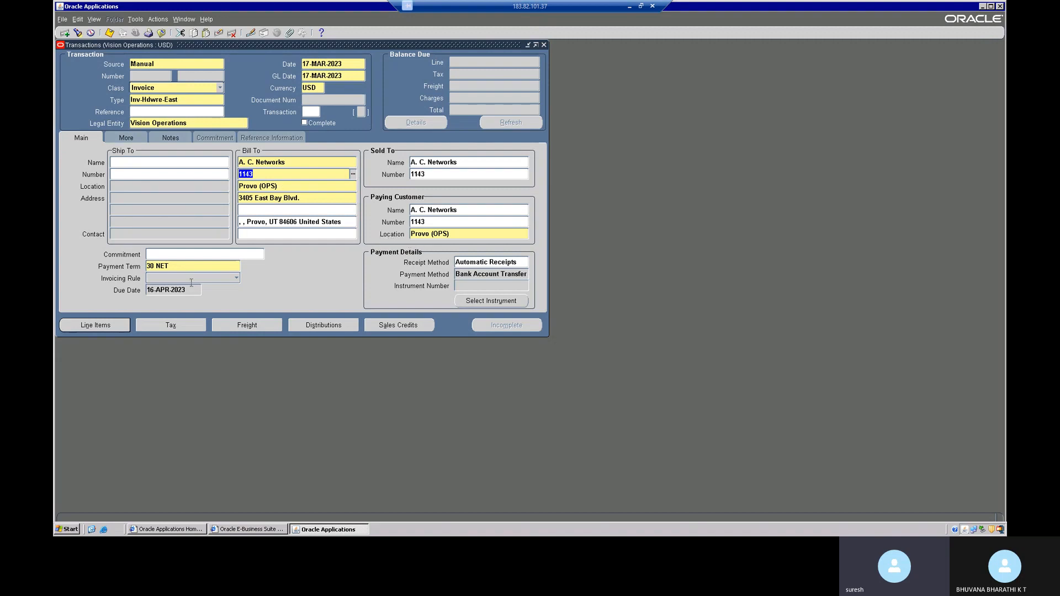
Open the invoice's line items, look up items matching a%, and select abhi007 (laptop) for line 1
{"action": "left_click", "coordinate": [101, 326]}
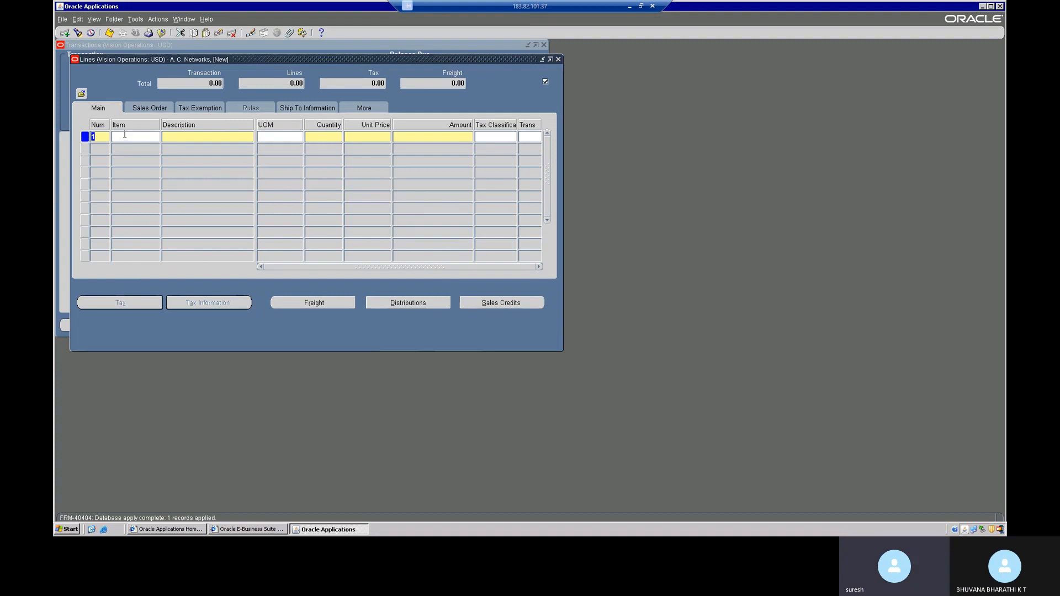
{"action": "left_click", "coordinate": [217, 138]}
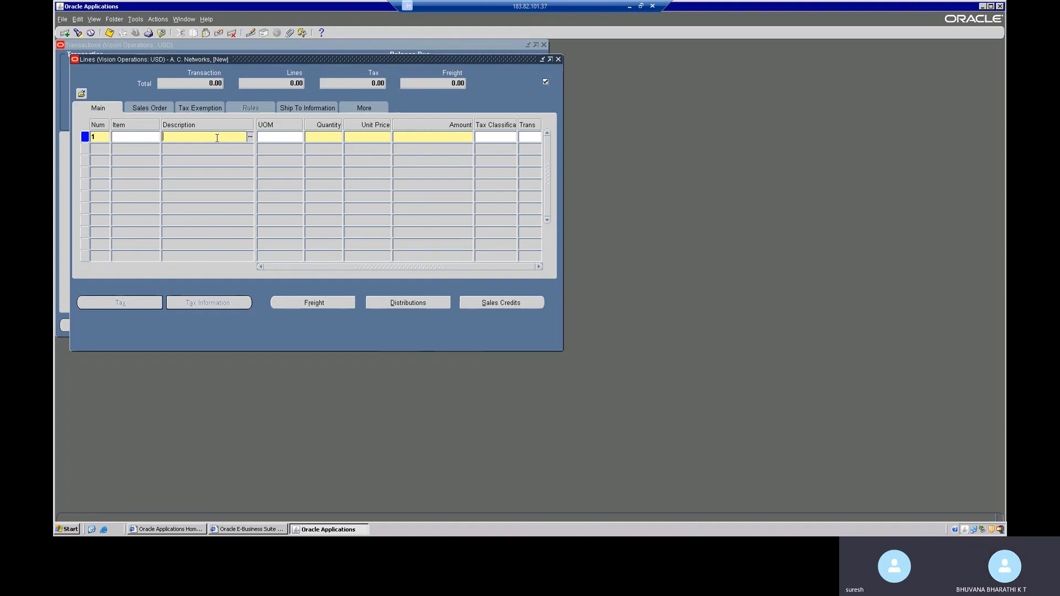
{"action": "left_click", "coordinate": [151, 137]}
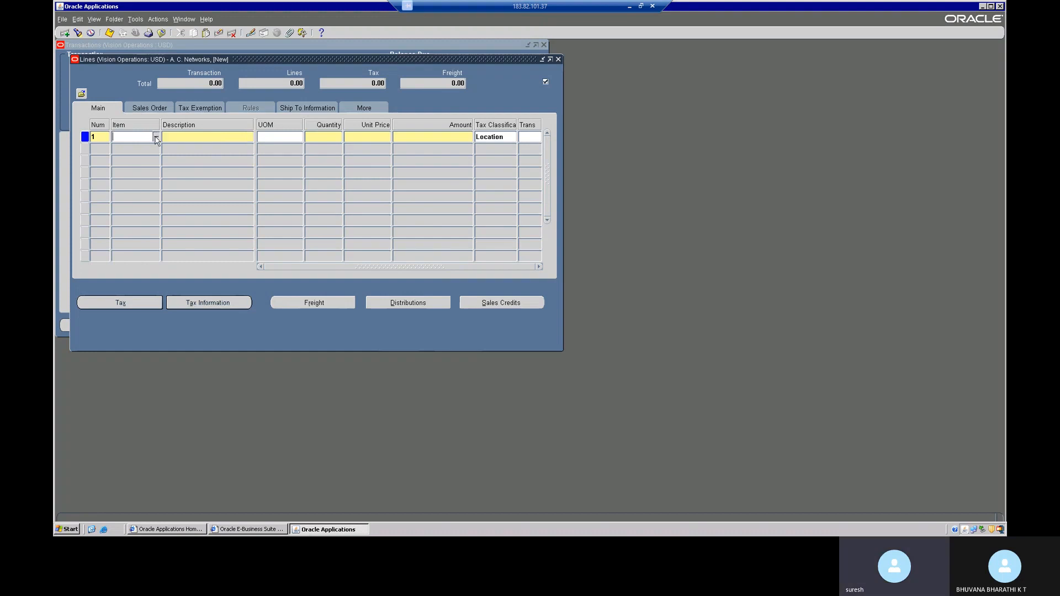
{"action": "left_click", "coordinate": [156, 138]}
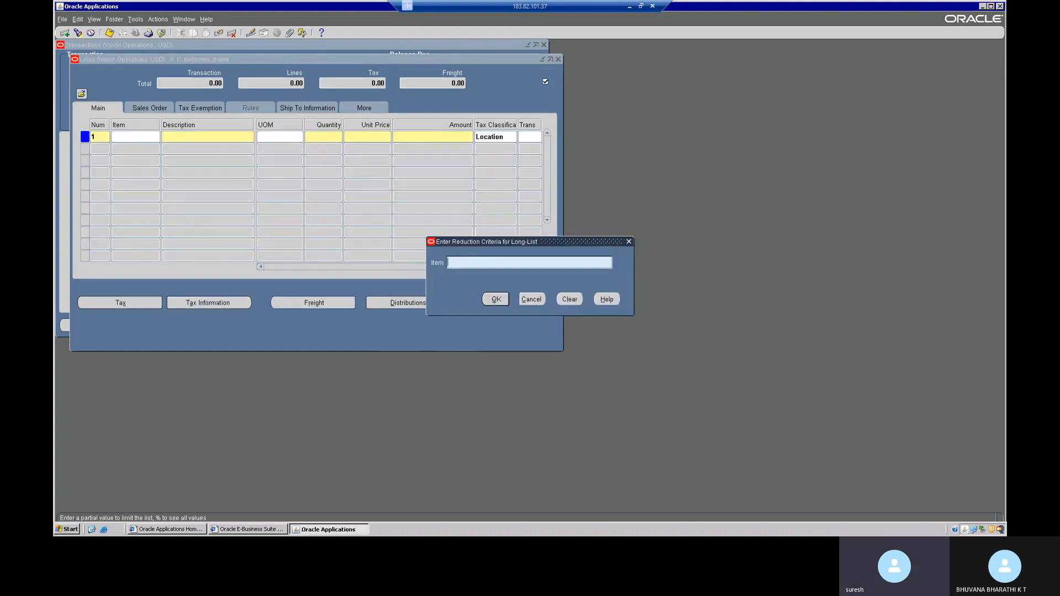
{"action": "type", "text": "a%"}
{"action": "key", "text": "Return"}
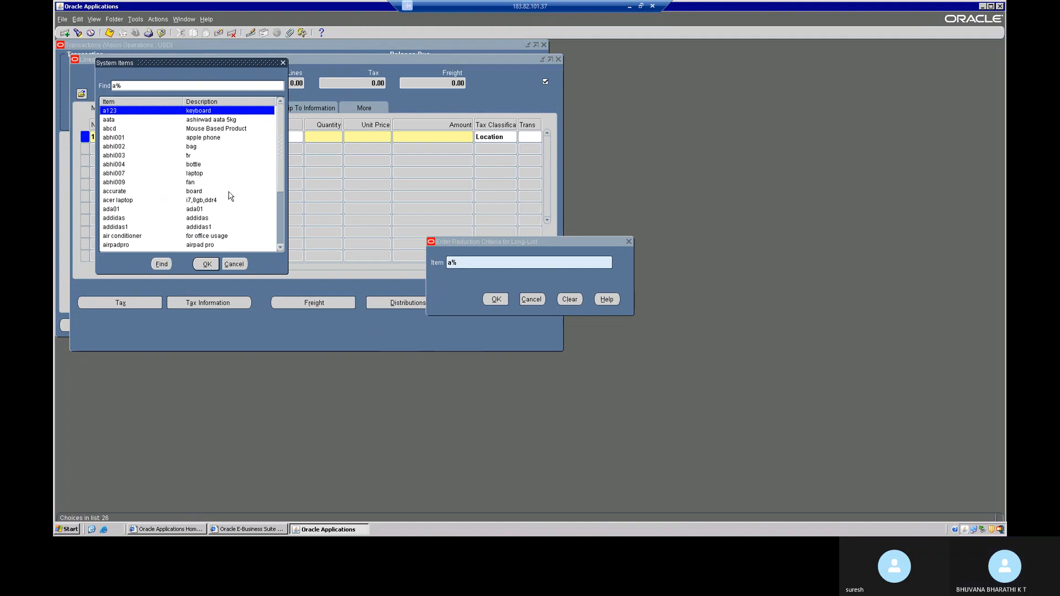
{"action": "left_click", "coordinate": [194, 173]}
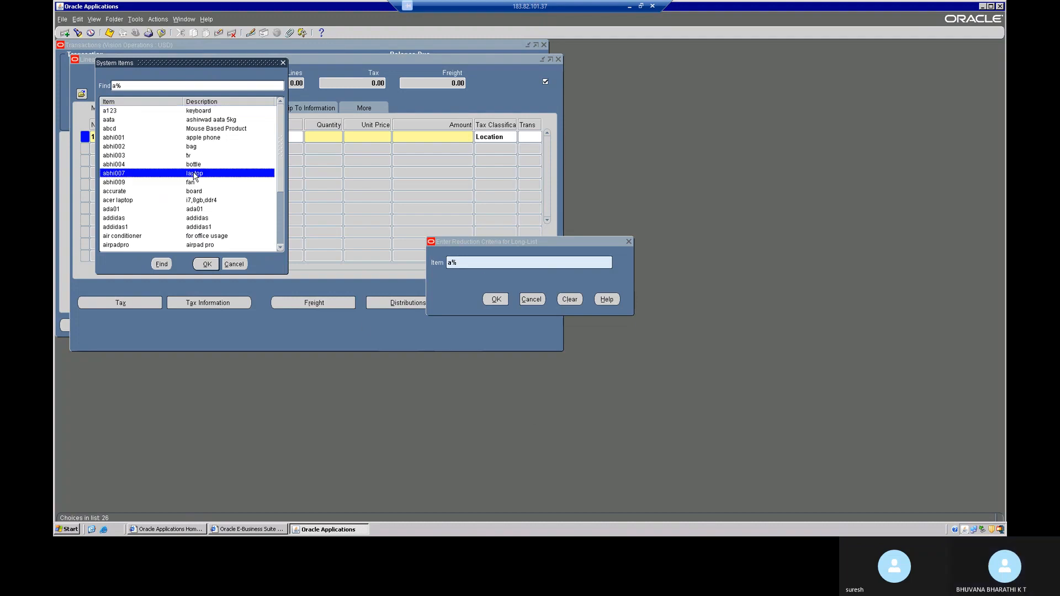
{"action": "left_click", "coordinate": [206, 264]}
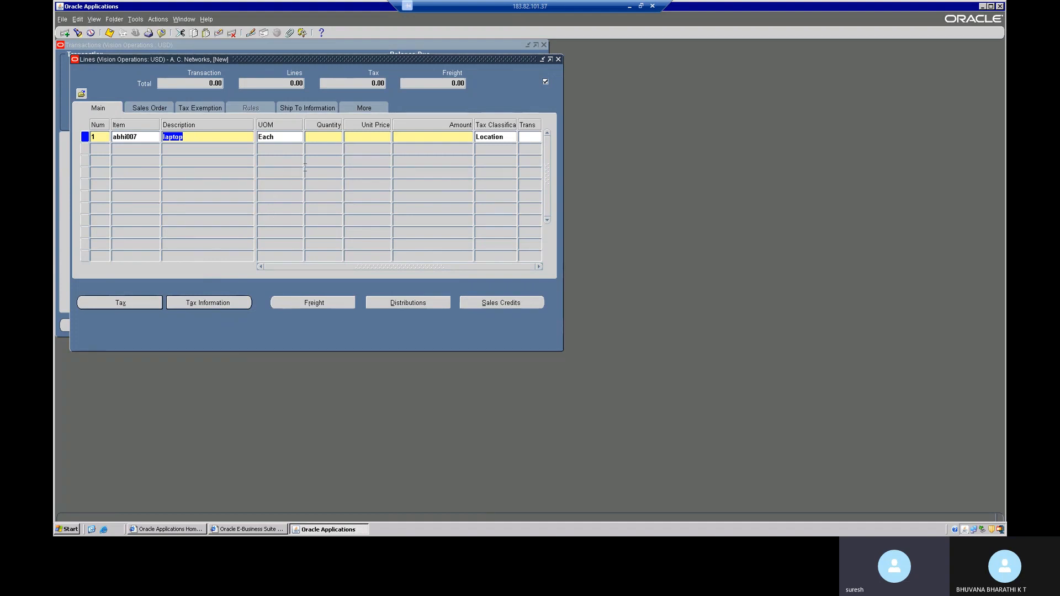
Set the laptop line's quantity to 1 and its unit price to 2500
{"action": "key", "text": "Tab"}
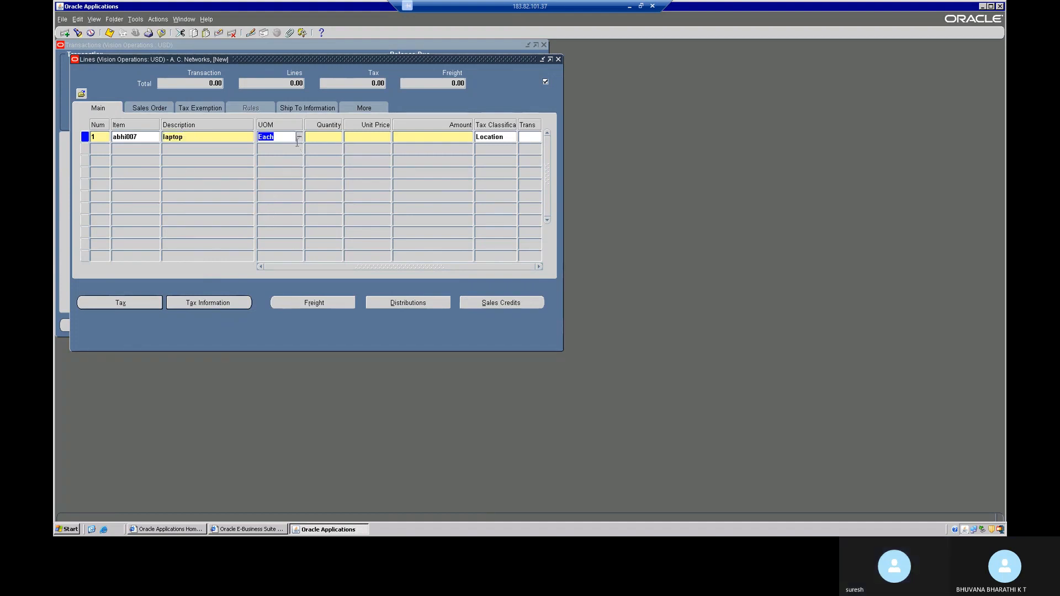
{"action": "key", "text": "Tab"}
{"action": "type", "text": "1"}
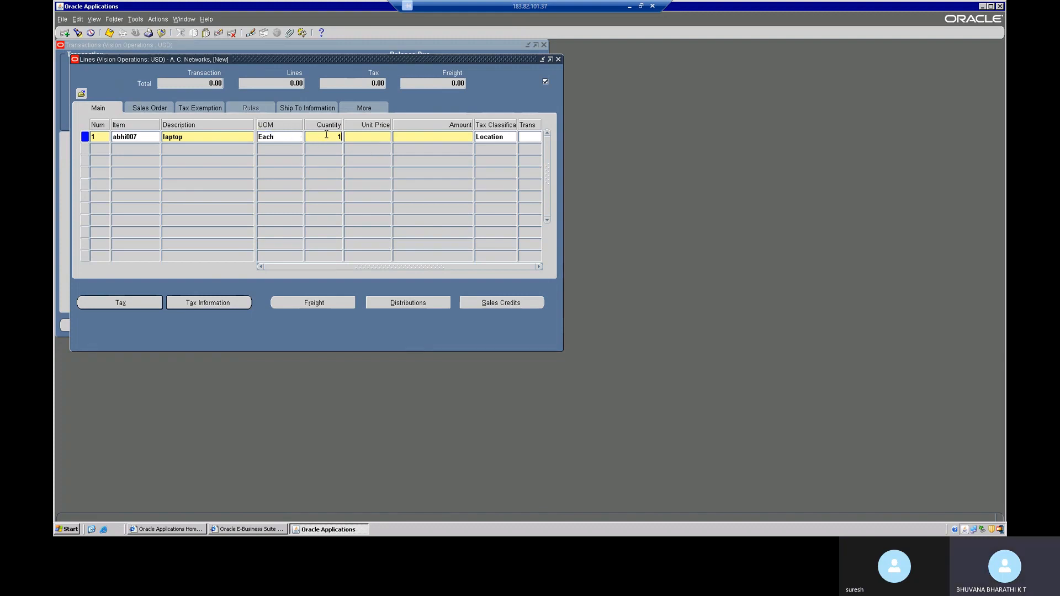
{"action": "key", "text": "Tab"}
{"action": "type", "text": "2500"}
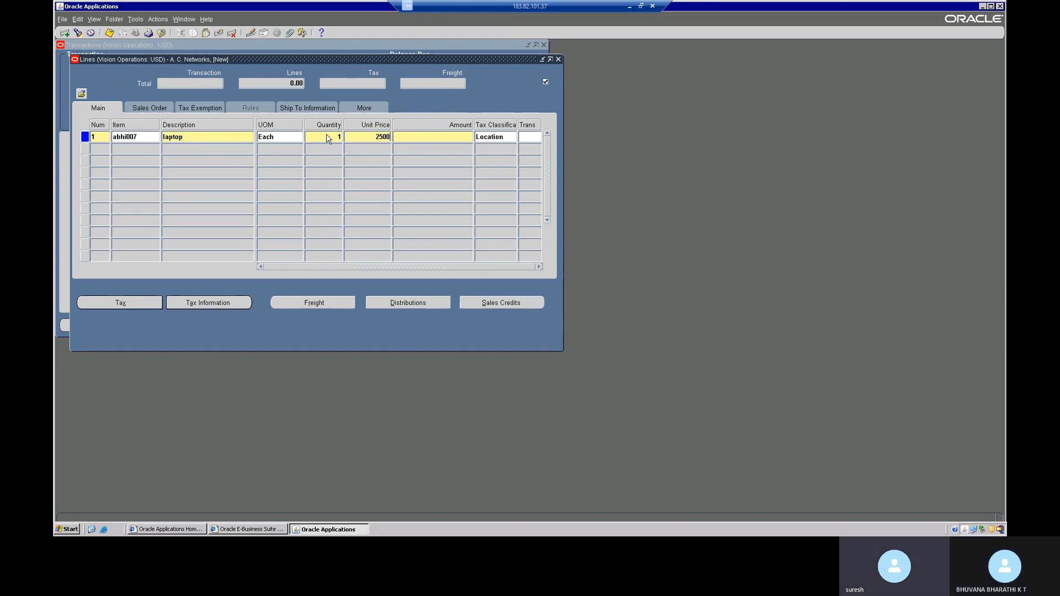
{"action": "key", "text": "Tab"}
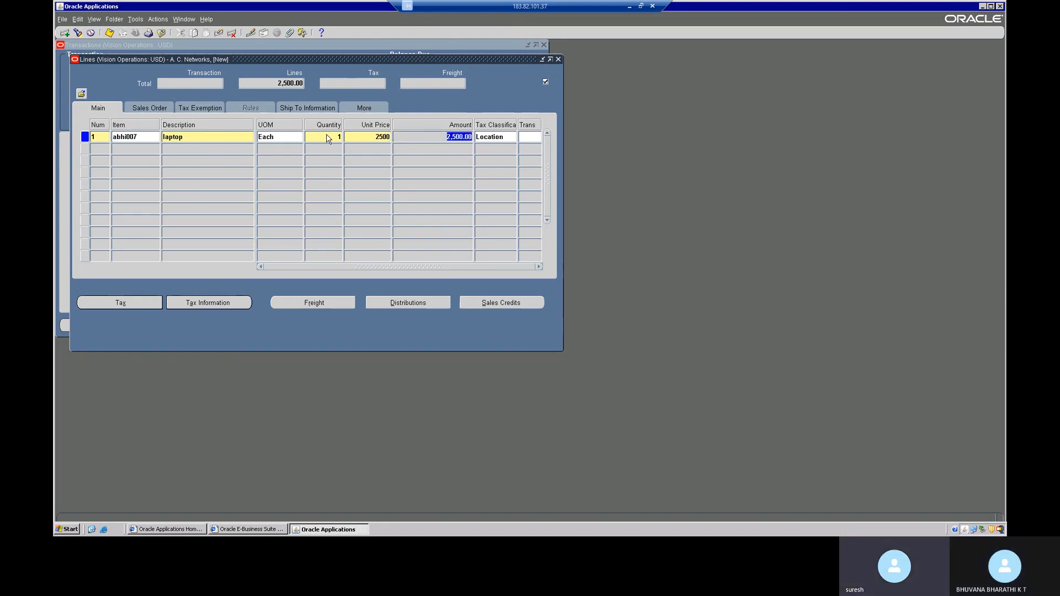
{"action": "key", "text": "Tab"}
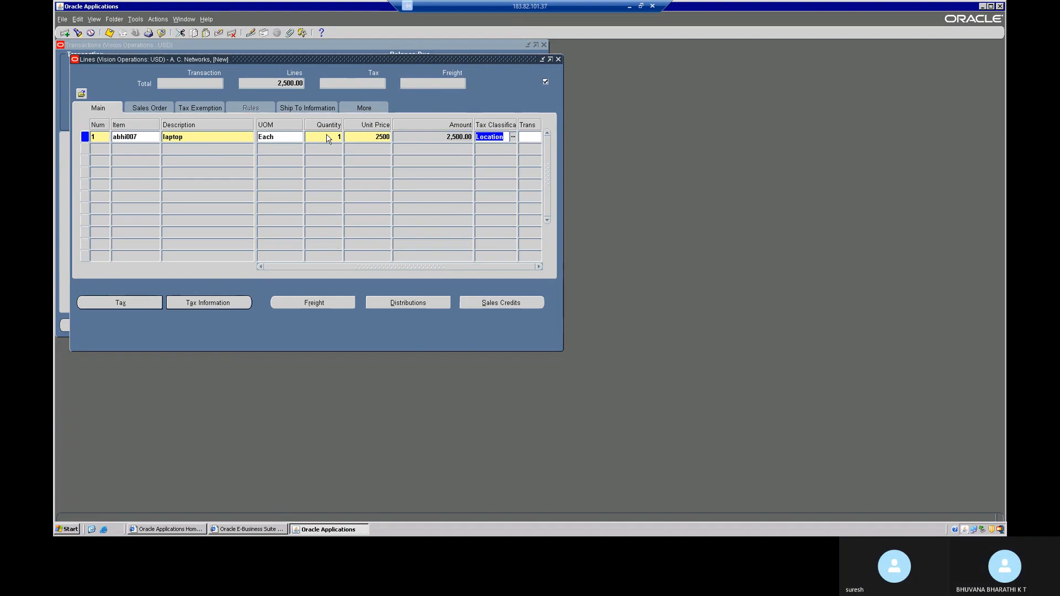
View the available tax codes for the laptop line without choosing one, and accept the line transaction flexfield with no context value
{"action": "left_click", "coordinate": [512, 139]}
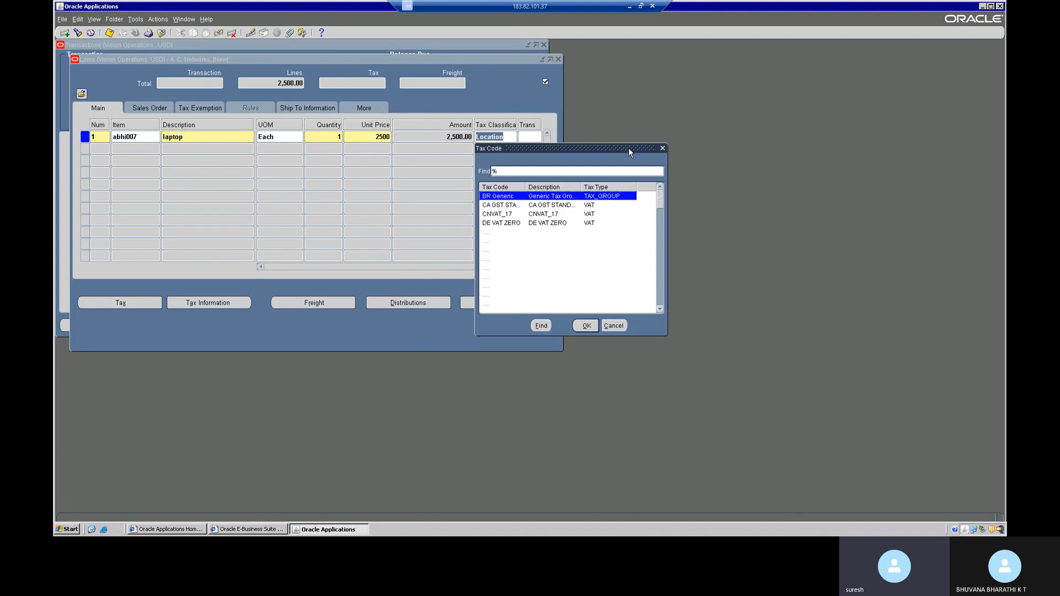
{"action": "left_click", "coordinate": [662, 149]}
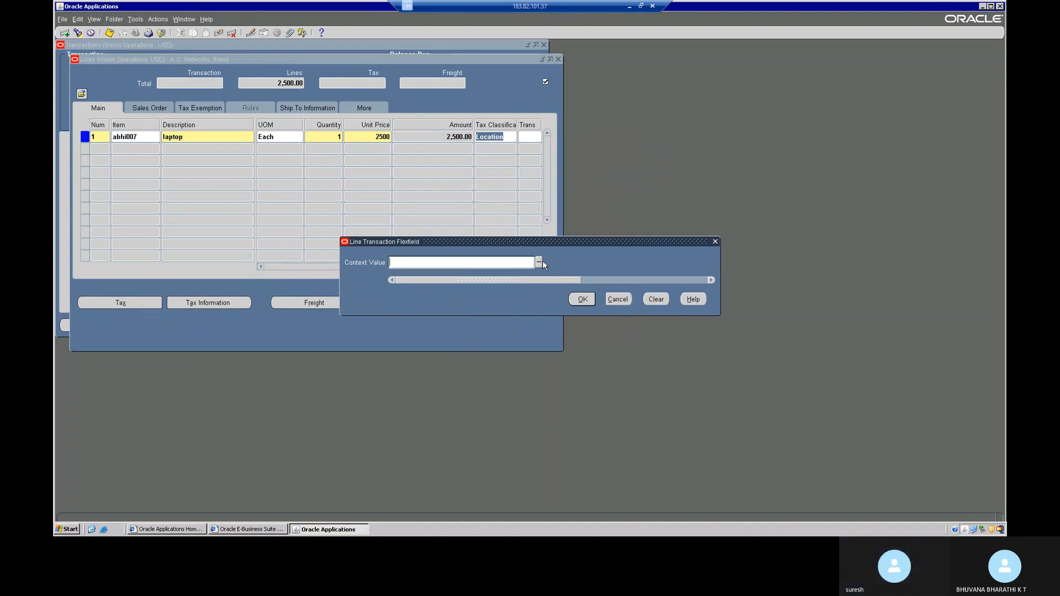
{"action": "left_click", "coordinate": [582, 299]}
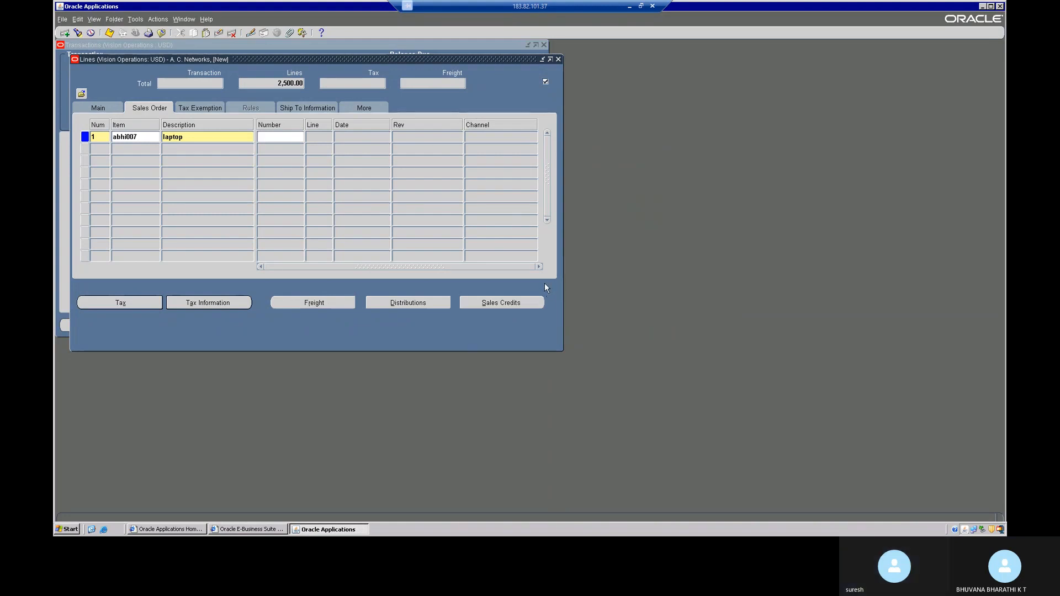
{"action": "key", "text": "Tab"}
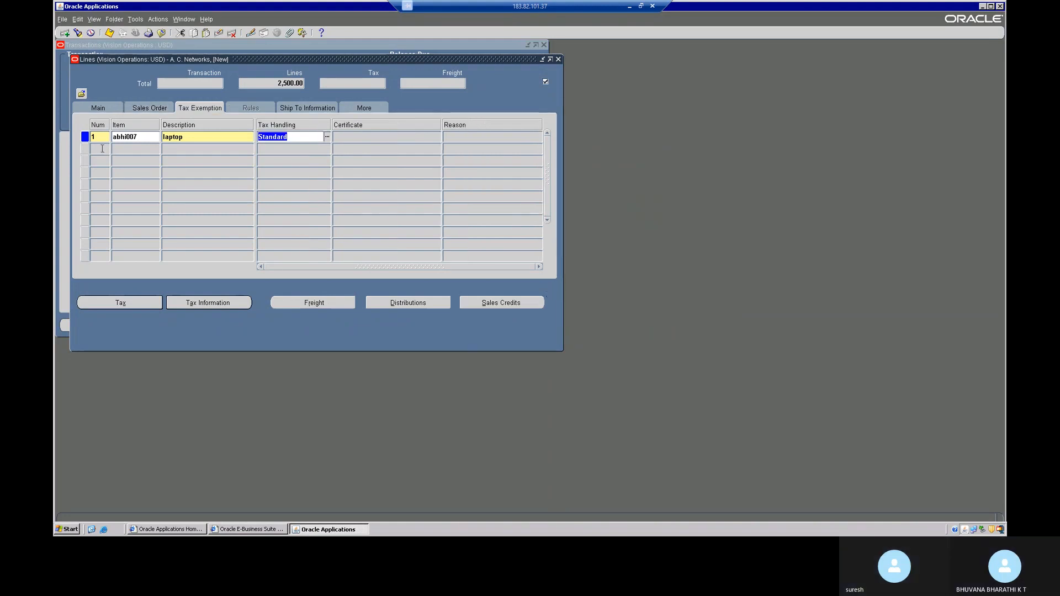
Add invoice line 2, list all standard memo lines with %, and choose Staff Consultant as its description
{"action": "left_click", "coordinate": [102, 148]}
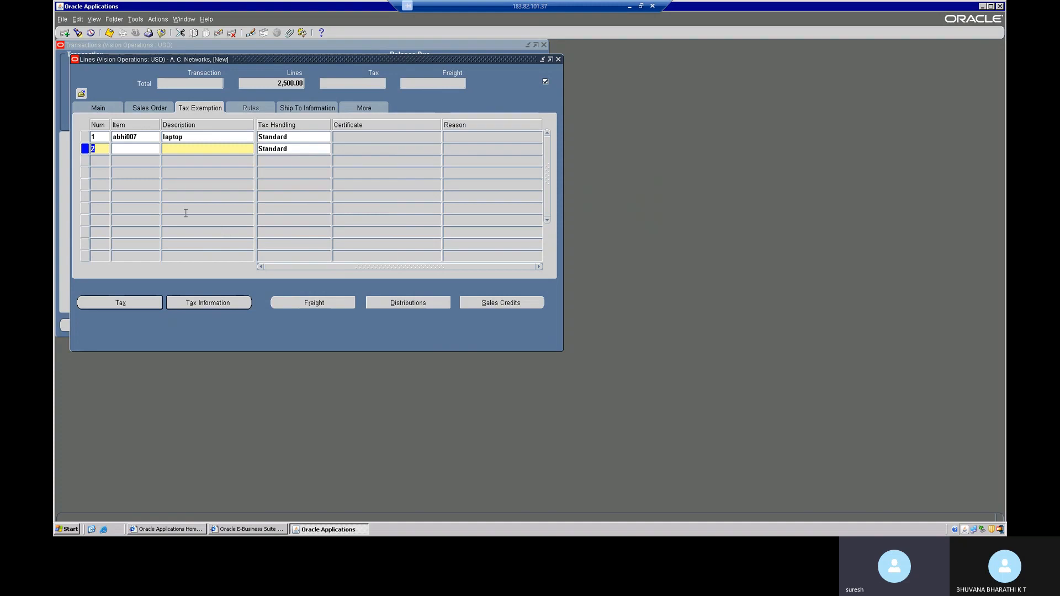
{"action": "left_click", "coordinate": [198, 145]}
{"action": "type", "text": "a"}
{"action": "key", "text": "BackSpace"}
{"action": "key", "text": "BackSpace"}
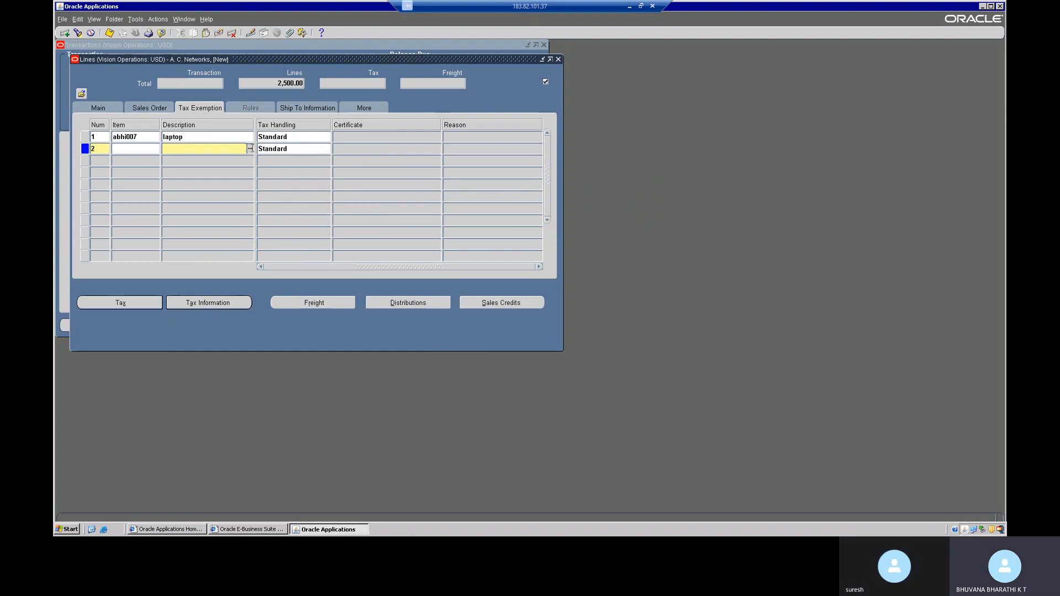
{"action": "left_click", "coordinate": [250, 148]}
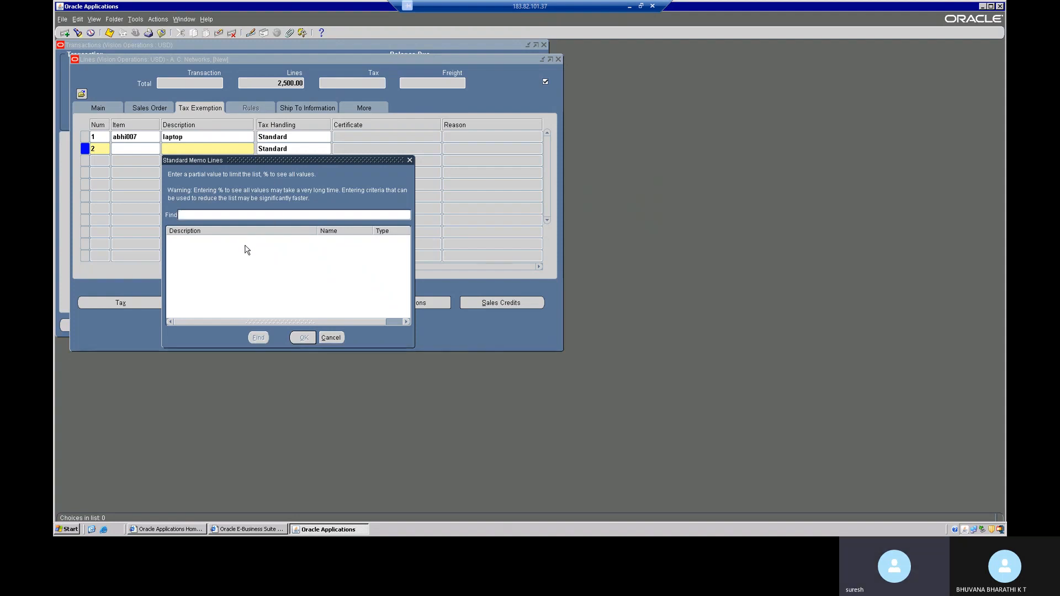
{"action": "type", "text": "a%"}
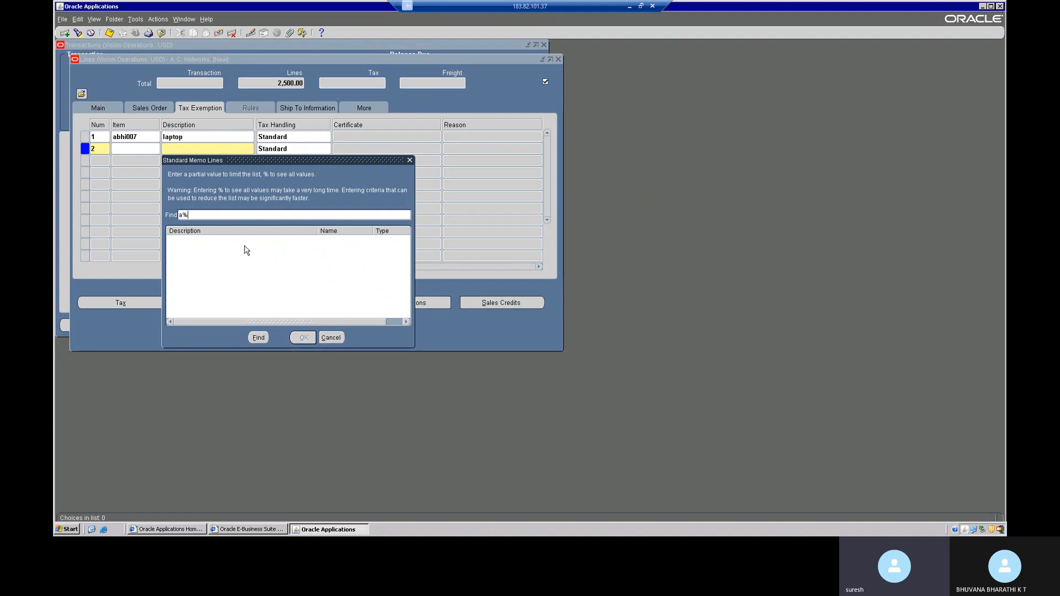
{"action": "key", "text": "BackSpace"}
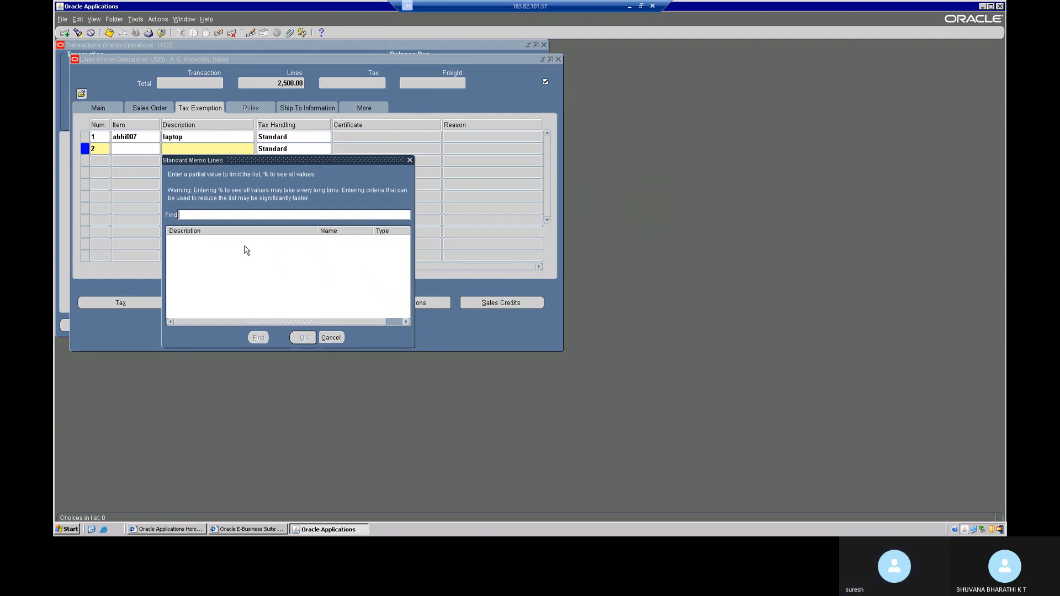
{"action": "type", "text": "%"}
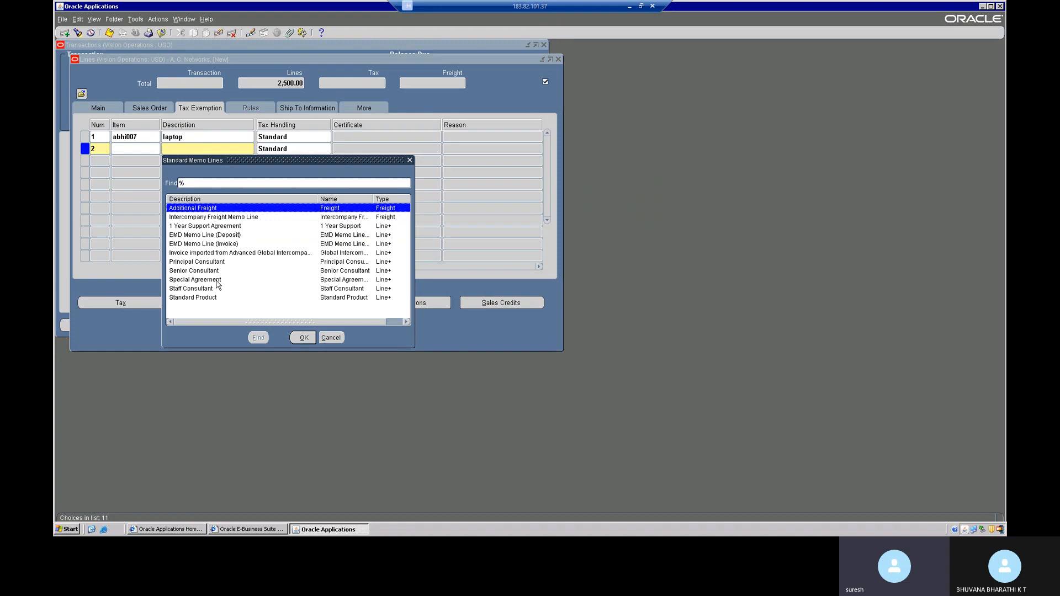
{"action": "left_click", "coordinate": [205, 290]}
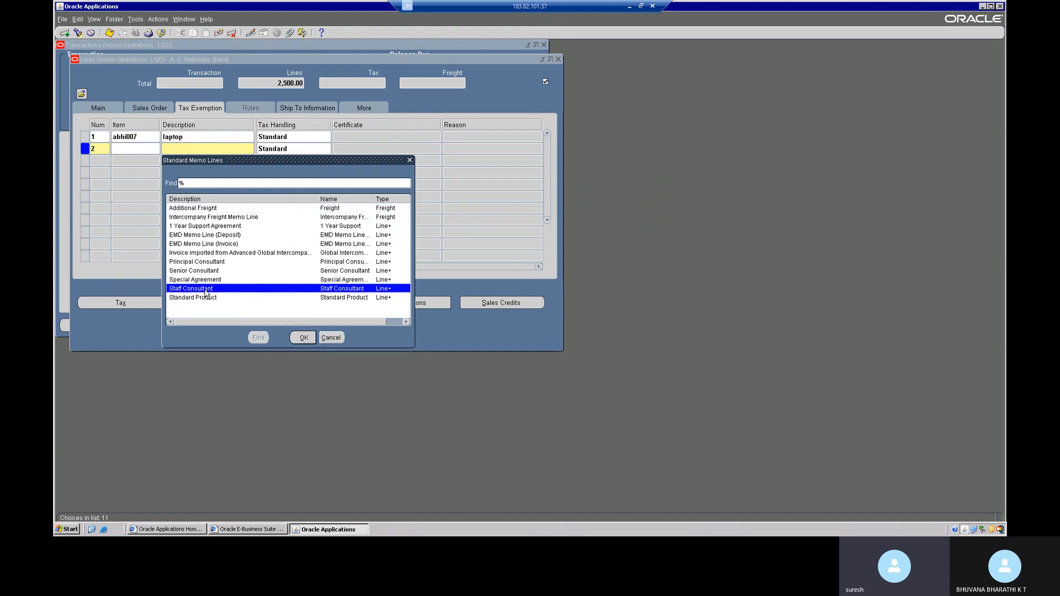
{"action": "left_click", "coordinate": [312, 339]}
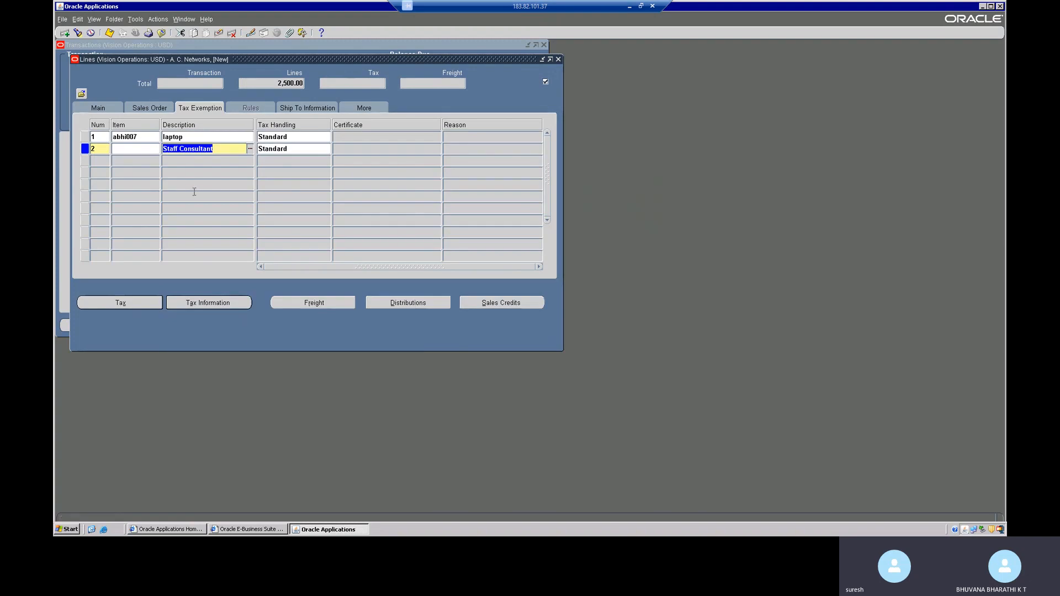
Set the Staff Consultant line's quantity to 50 and save the invoice lines
{"action": "key", "text": "Tab"}
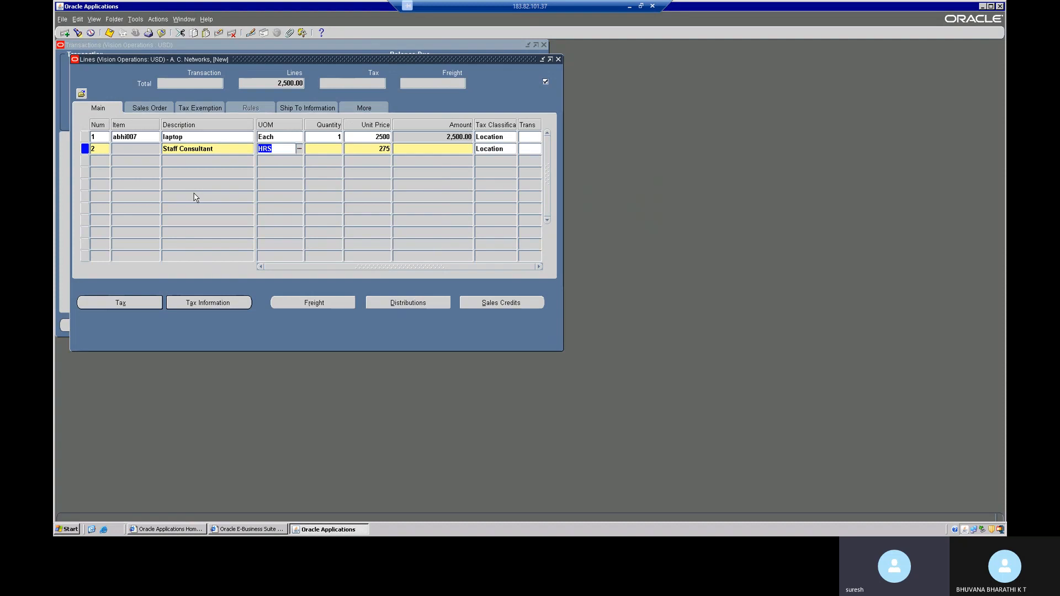
{"action": "key", "text": "Tab"}
{"action": "key", "text": "Tab"}
{"action": "key", "text": "Tab"}
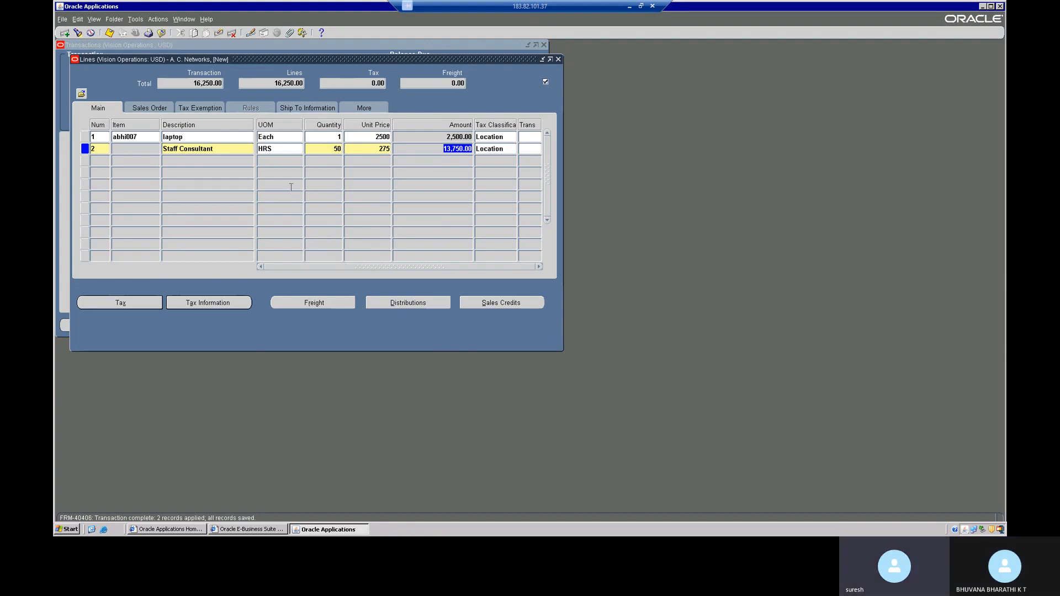
Return from the lines to the transaction header and try to complete the invoice
{"action": "left_click", "coordinate": [558, 59]}
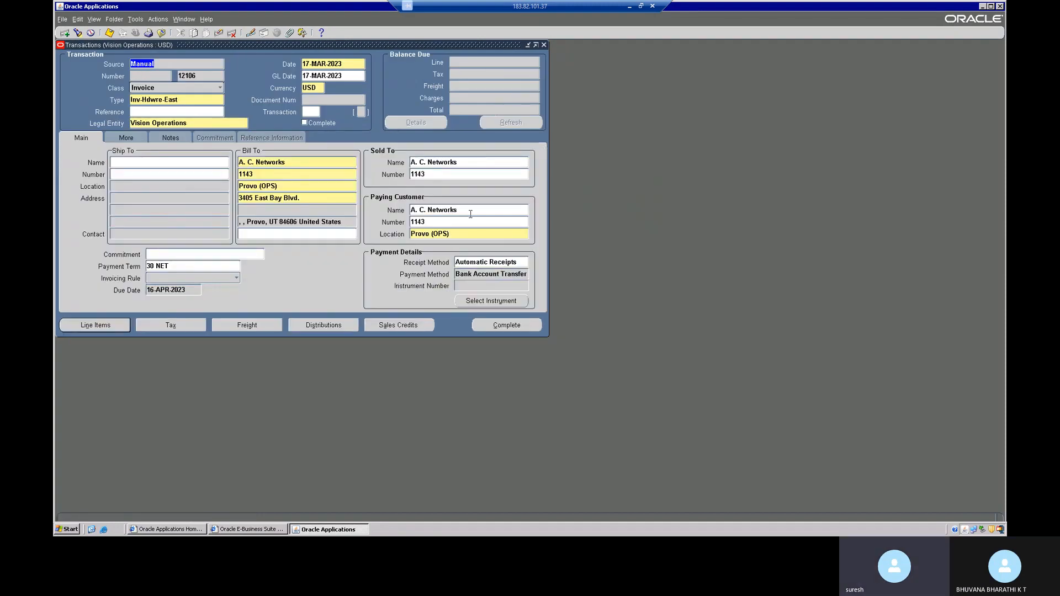
{"action": "left_click", "coordinate": [511, 329]}
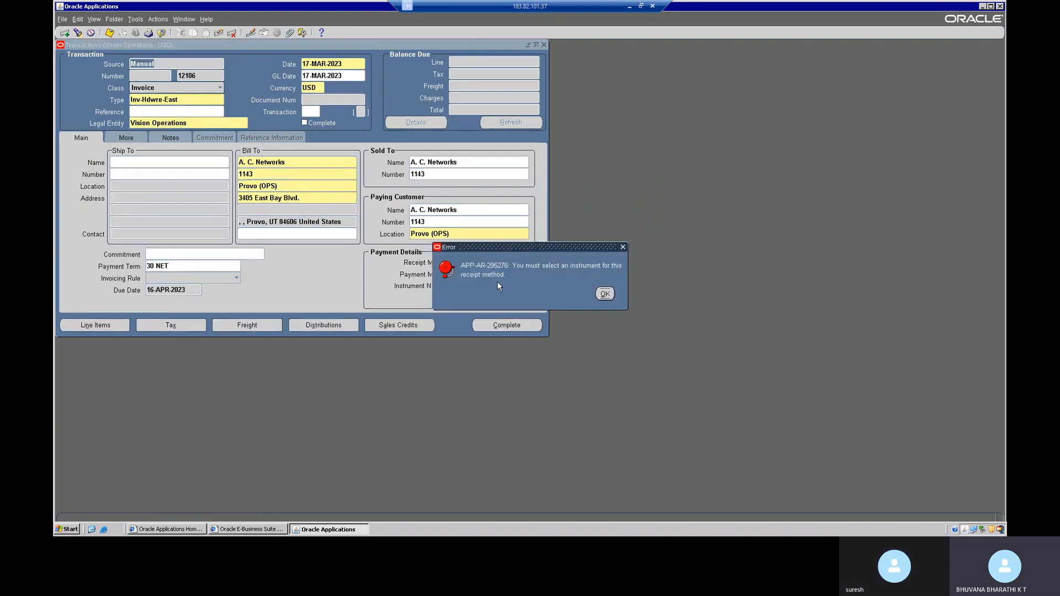
{"action": "left_click", "coordinate": [604, 294]}
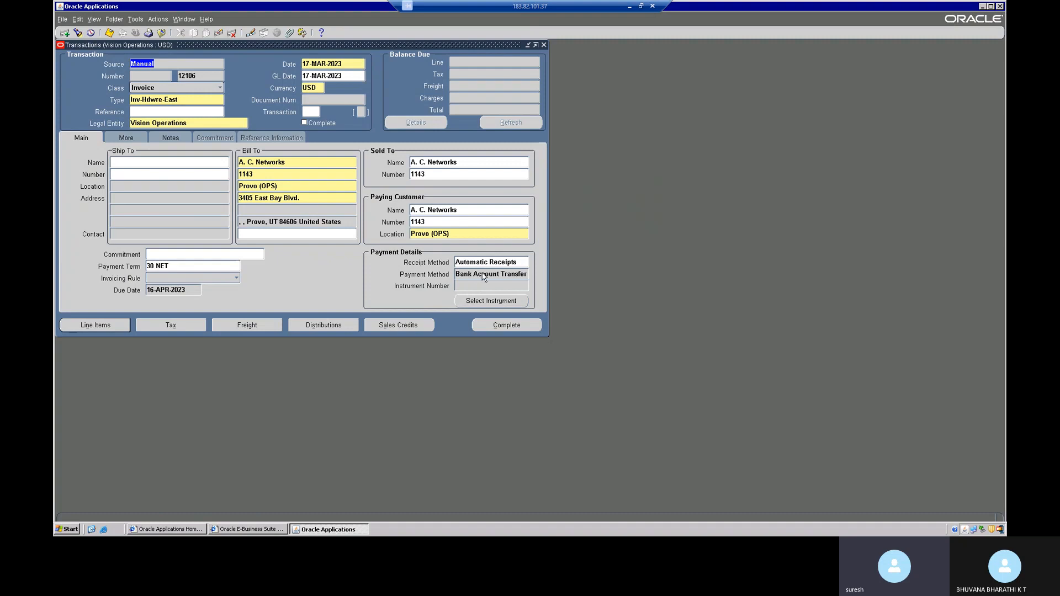
Clear the Automatic Receipts receipt method from the payment details and complete the invoice
{"action": "left_click", "coordinate": [503, 262]}
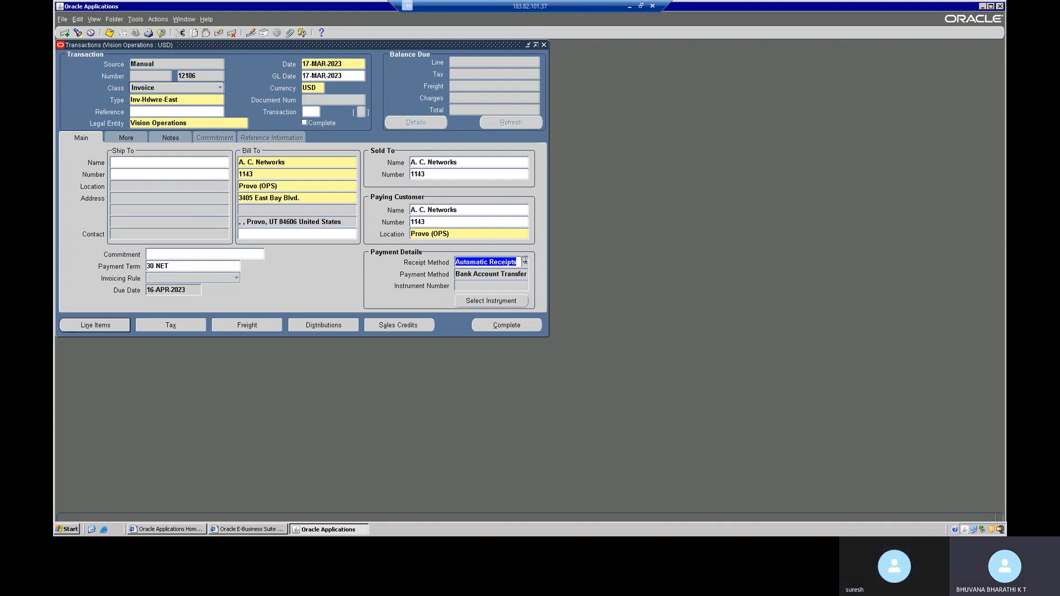
{"action": "left_click", "coordinate": [525, 261]}
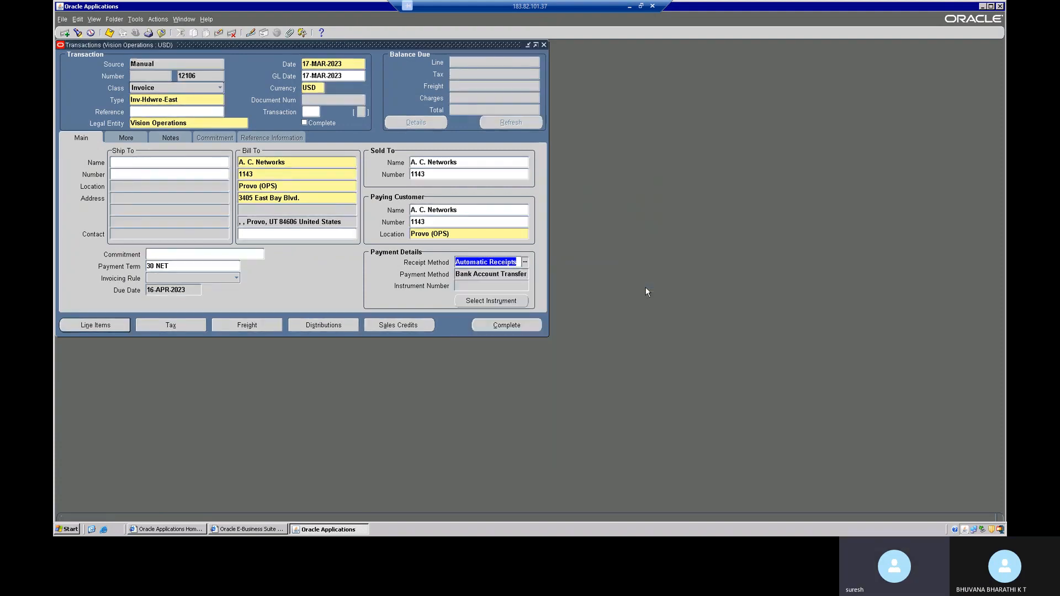
{"action": "key", "text": "Delete"}
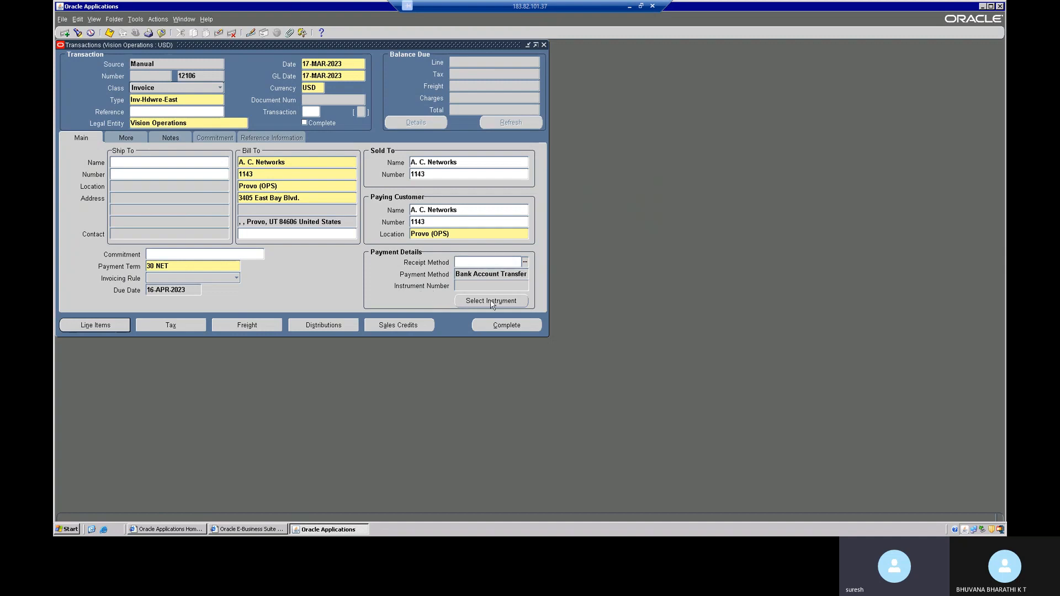
{"action": "left_click", "coordinate": [494, 326]}
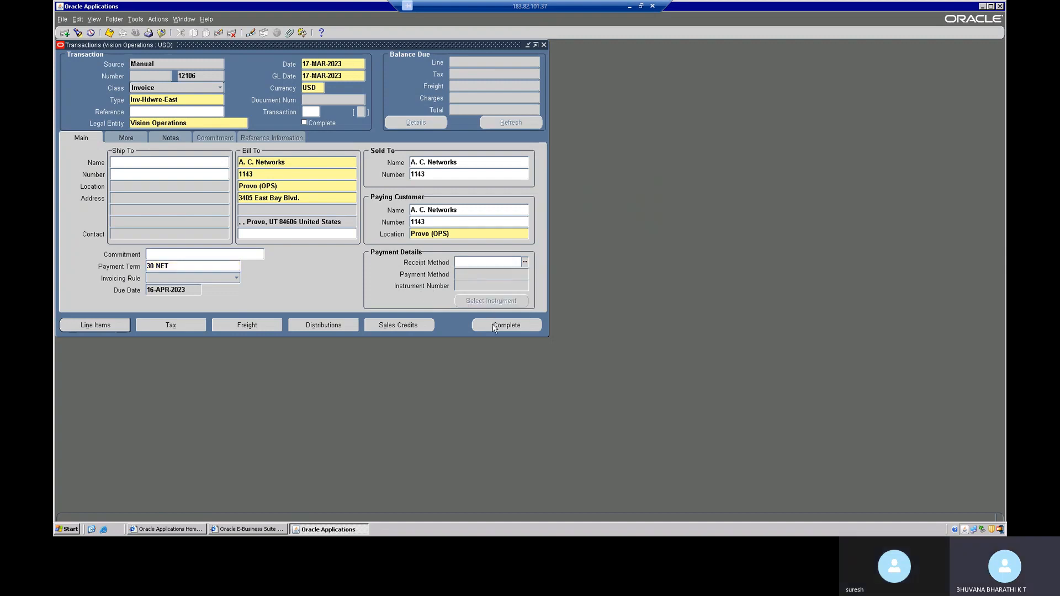
{"action": "left_click", "coordinate": [492, 326]}
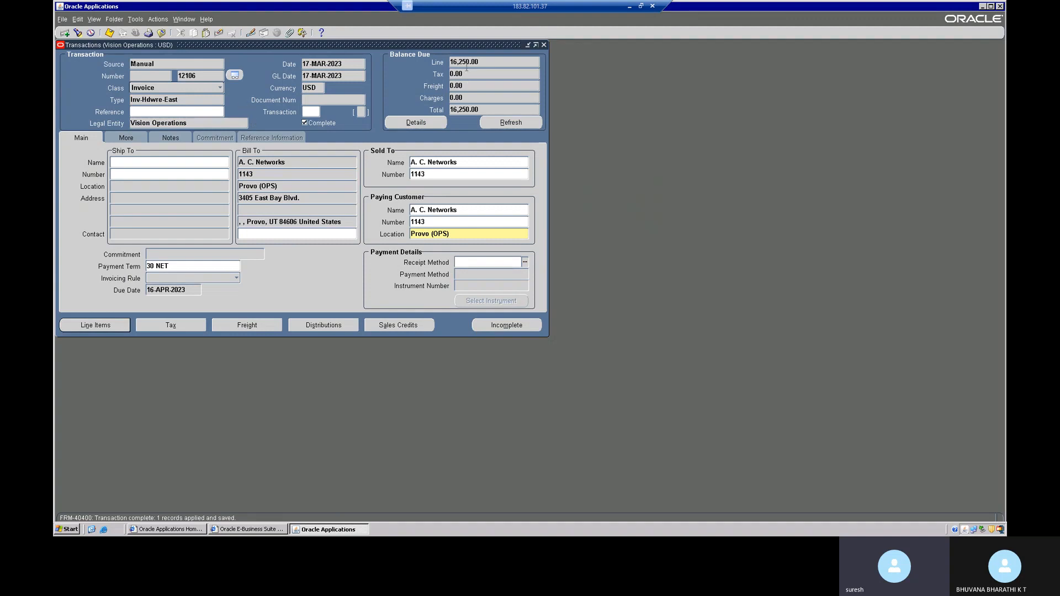
Open the balance details of the completed invoice
{"action": "left_click", "coordinate": [419, 127]}
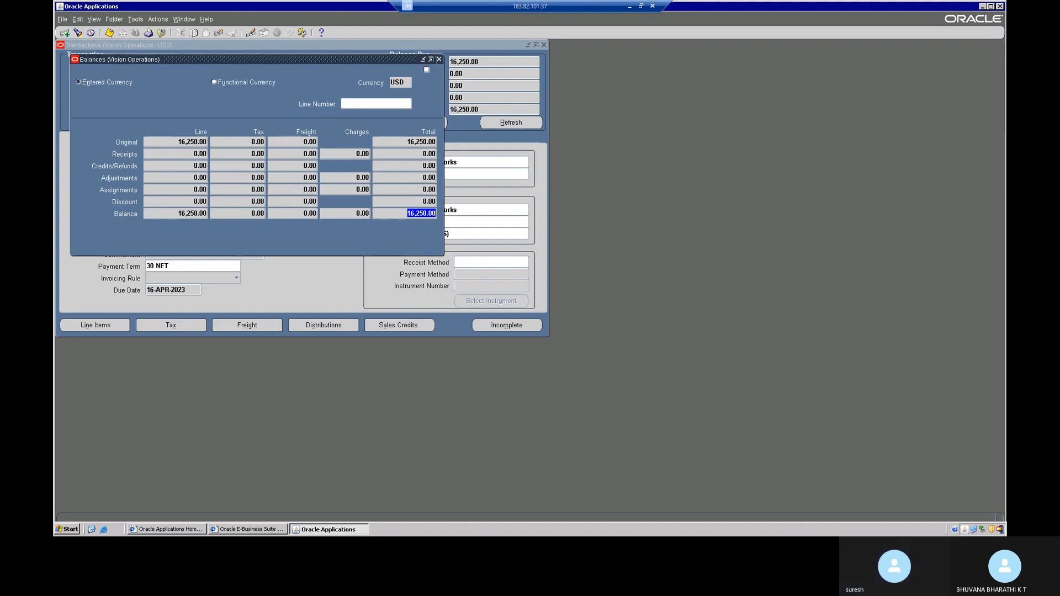
Close the balance details, set the invoice back to incomplete and complete it again
{"action": "left_click", "coordinate": [439, 60]}
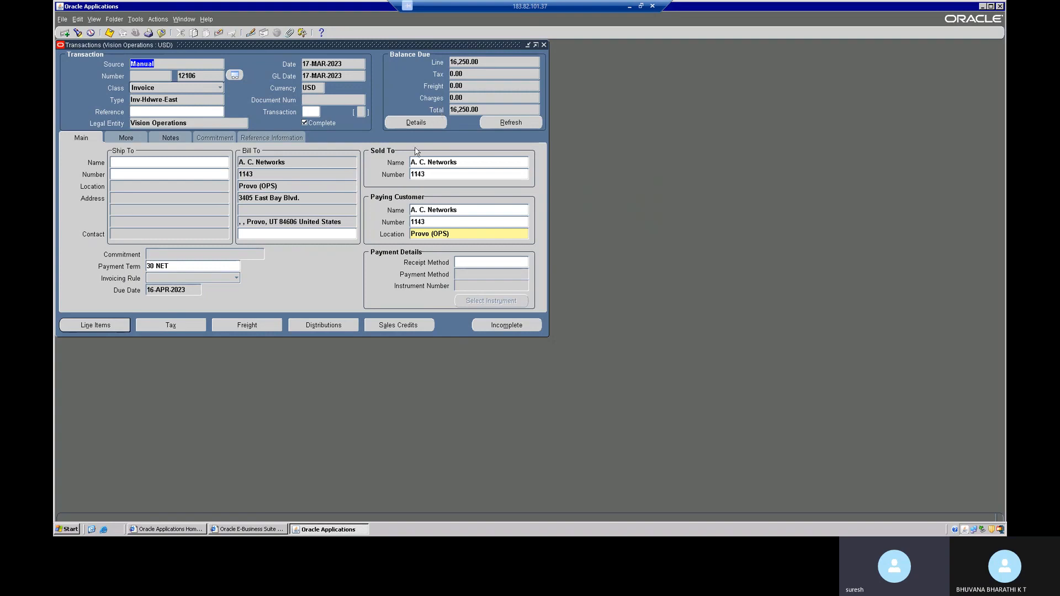
{"action": "left_click", "coordinate": [521, 326]}
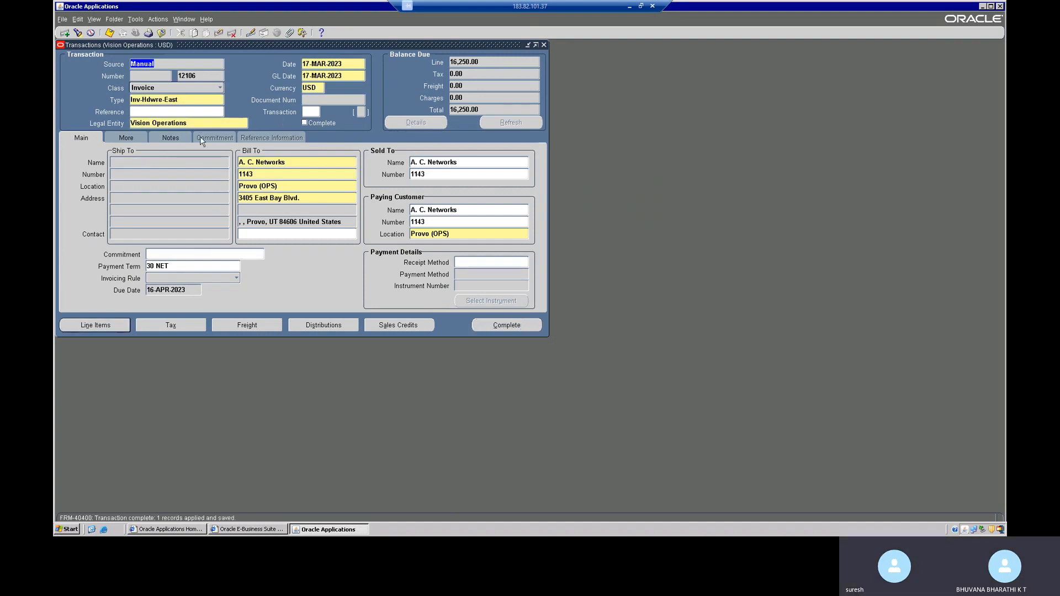
{"action": "left_click", "coordinate": [520, 327]}
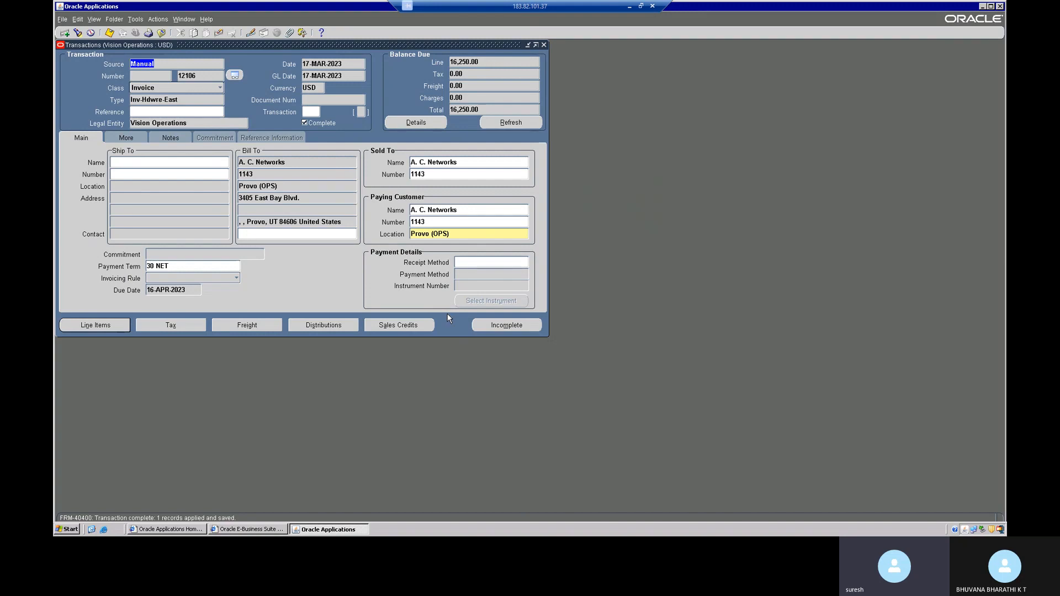
View the printable version of the completed invoice full screen and close it
{"action": "left_click", "coordinate": [236, 74]}
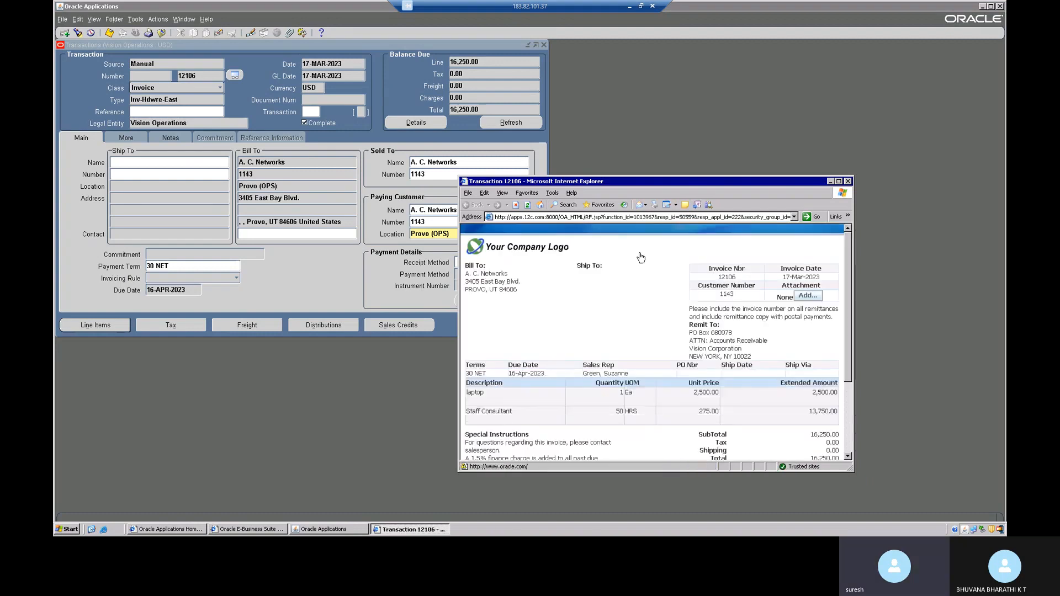
{"action": "left_click", "coordinate": [838, 181]}
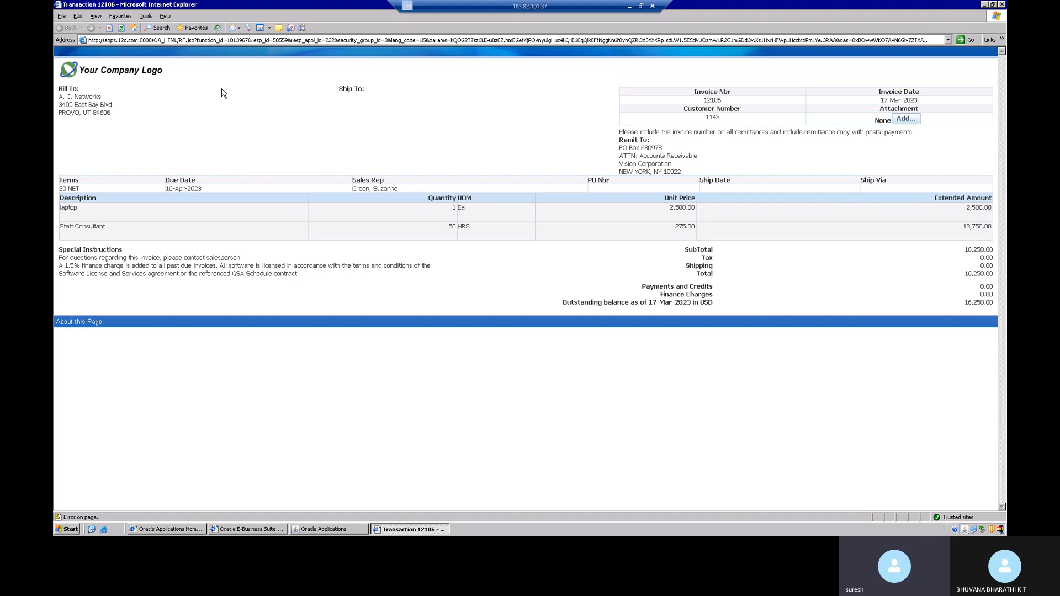
{"action": "left_click", "coordinate": [1001, 5]}
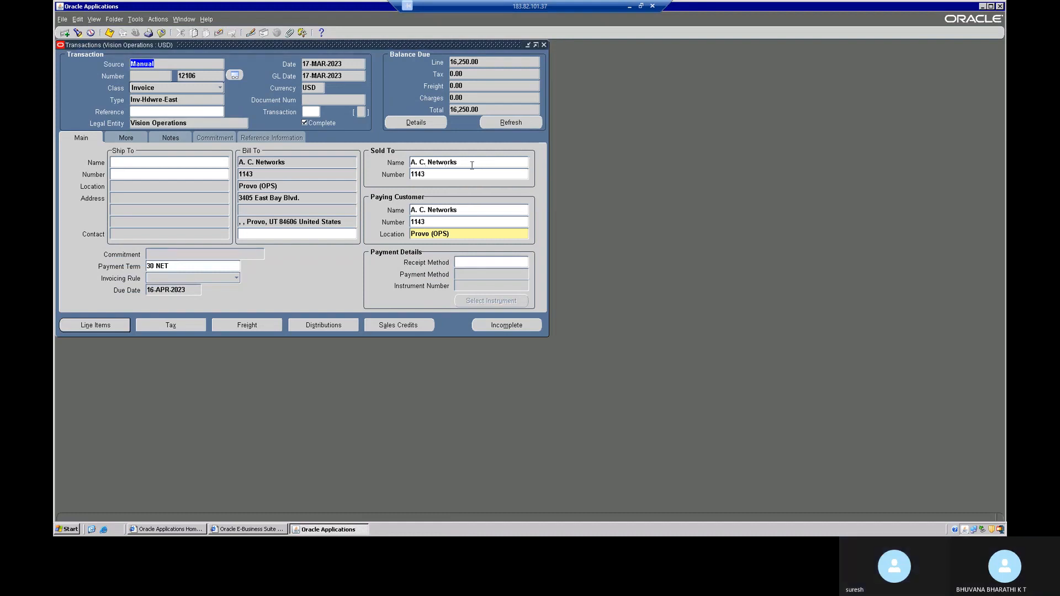
Close the invoice transaction and open a blank Receipts form from the Receipts functions
{"action": "left_click", "coordinate": [408, 163]}
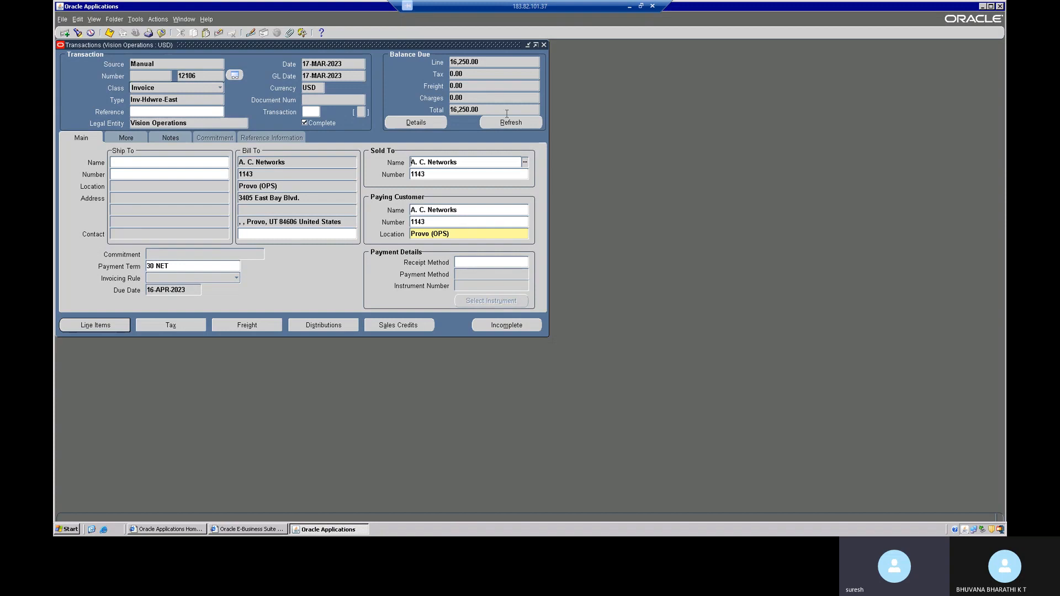
{"action": "left_click", "coordinate": [544, 45]}
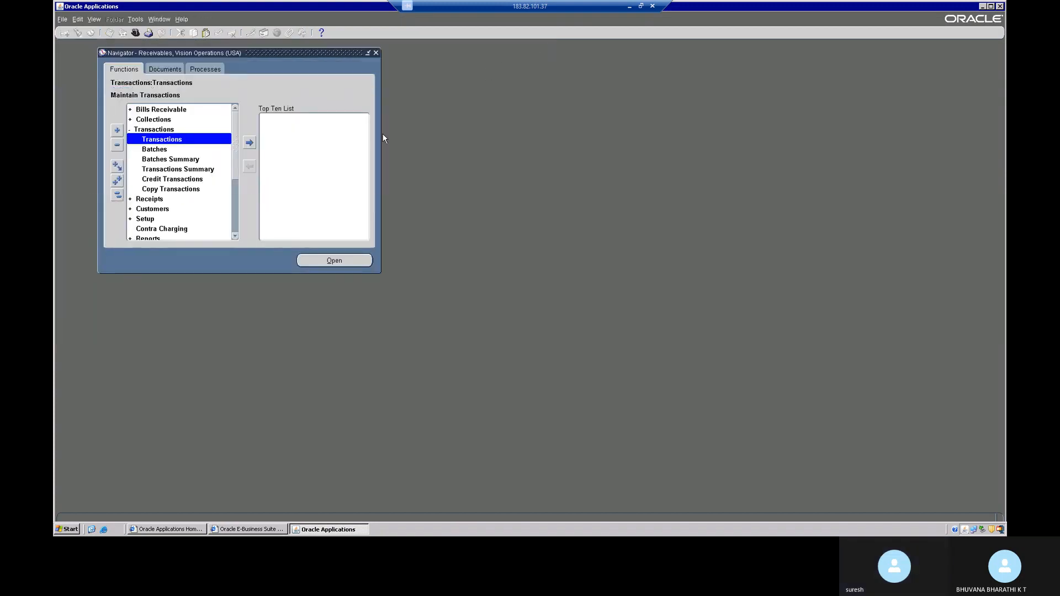
{"action": "double_click", "coordinate": [141, 201]}
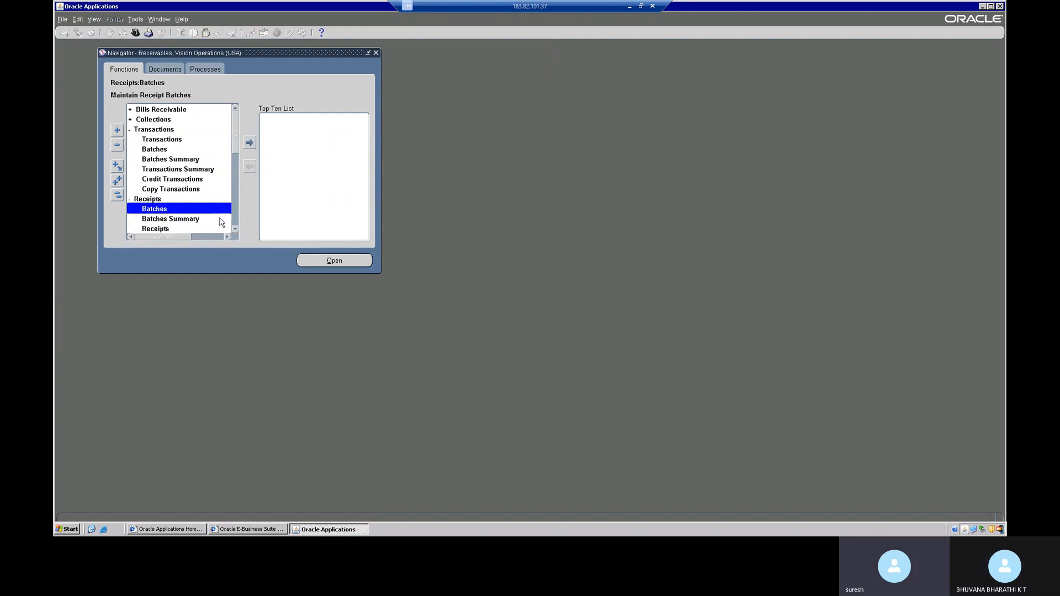
{"action": "left_click", "coordinate": [236, 230]}
{"action": "left_click", "coordinate": [236, 230]}
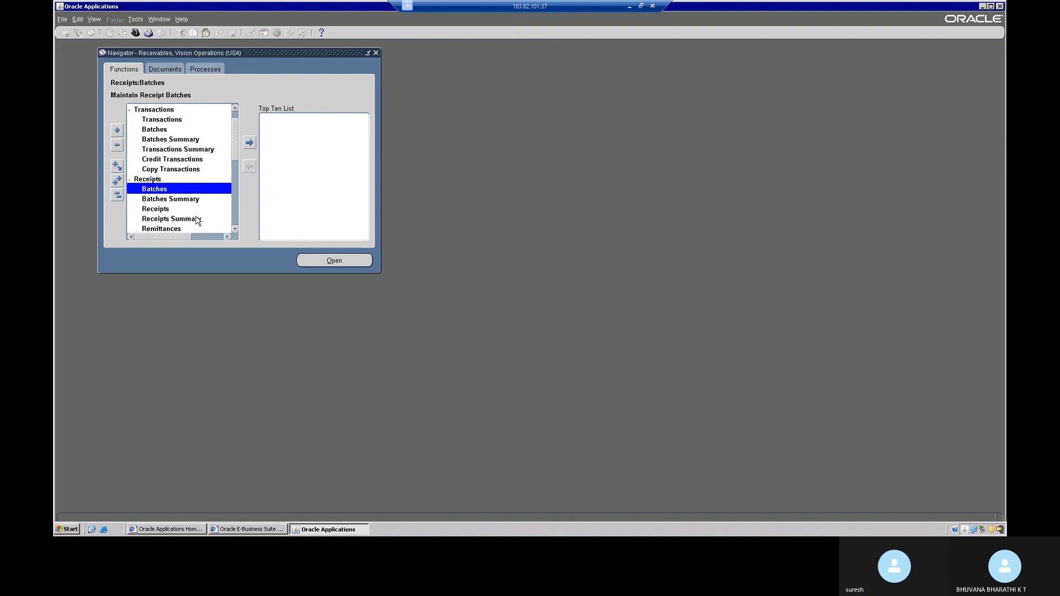
{"action": "left_click", "coordinate": [150, 209]}
{"action": "double_click", "coordinate": [150, 212]}
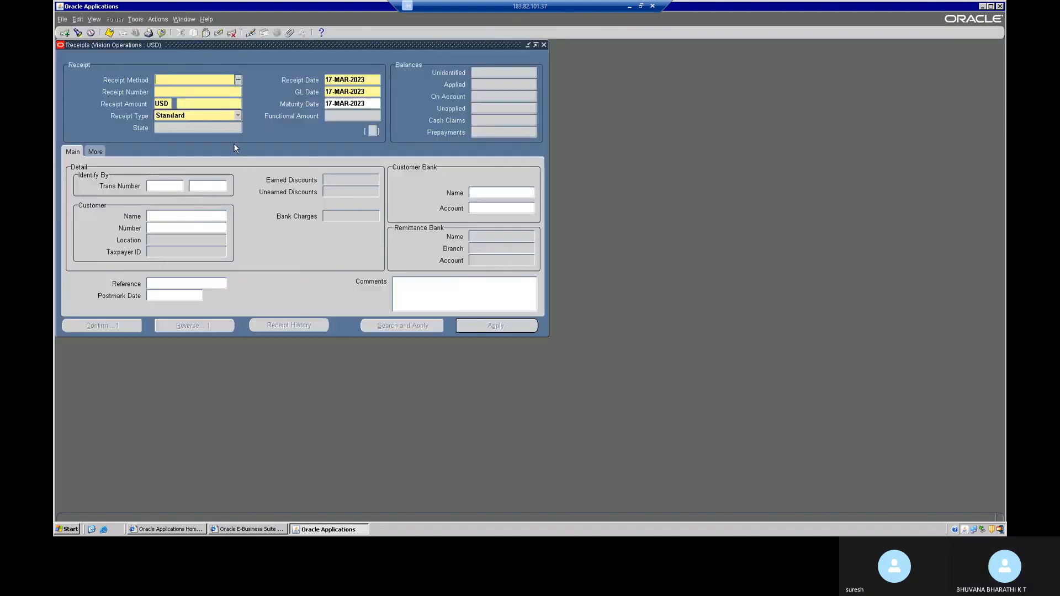
Set the receipt method to the first Cash entry, which uses Bank of America New York as remittance bank
{"action": "left_click", "coordinate": [239, 80]}
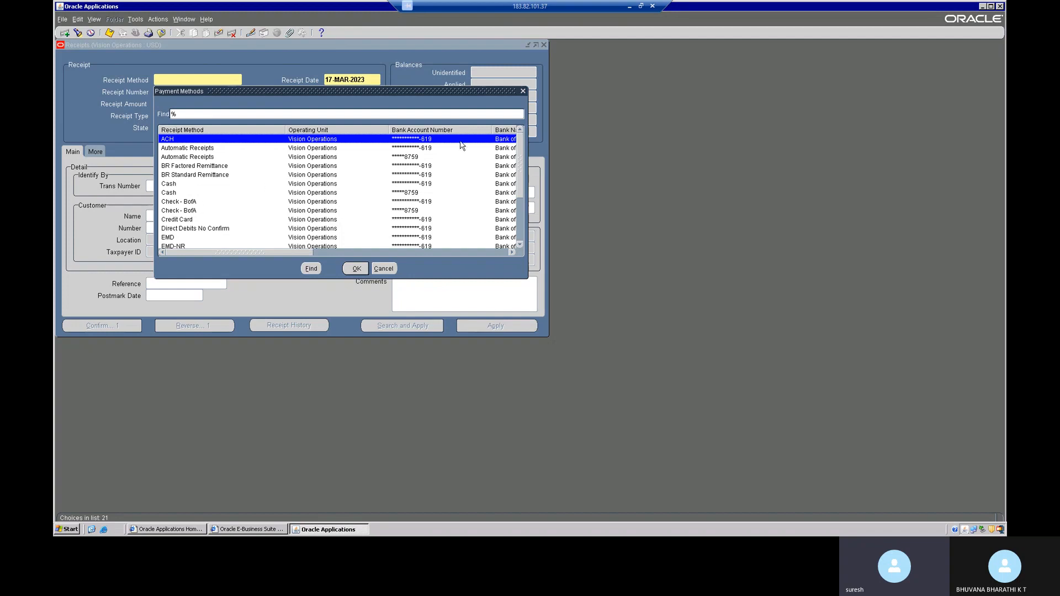
{"action": "left_click_drag", "start_coordinate": [520, 167], "coordinate": [512, 237]}
{"action": "scroll", "coordinate": [221, 189], "scroll_direction": "up", "scroll_amount": 3}
{"action": "left_click", "coordinate": [220, 184]}
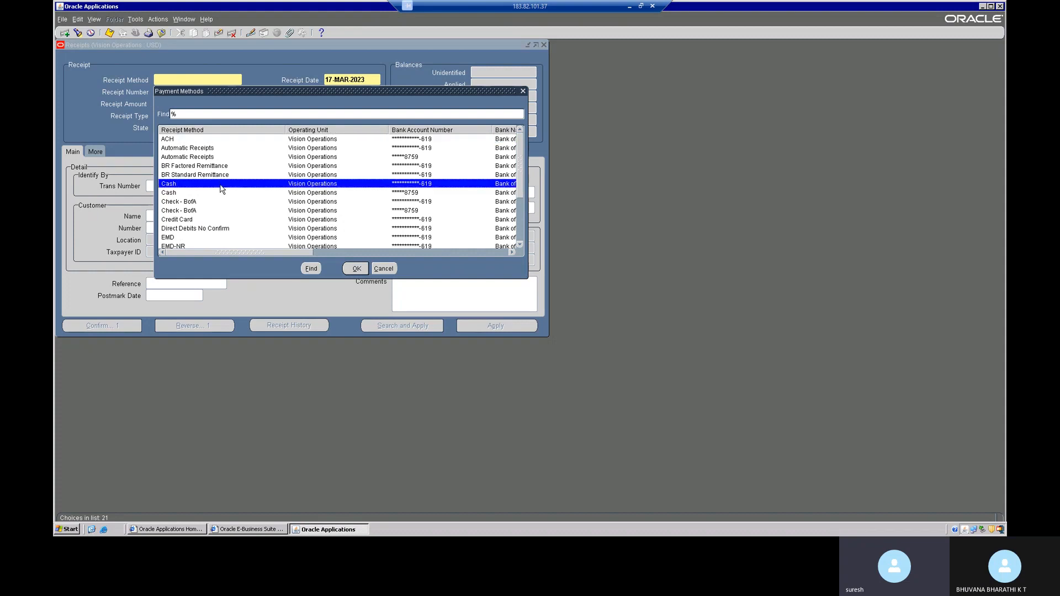
{"action": "left_click", "coordinate": [354, 268]}
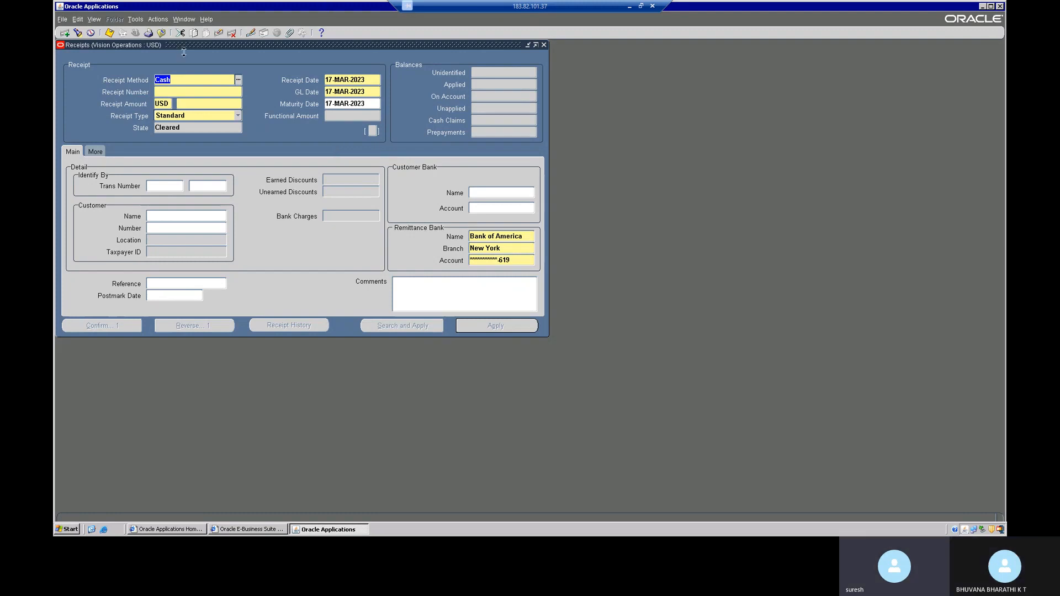
Enter receipt number 1710 and a receipt amount of 20000 USD
{"action": "left_click", "coordinate": [195, 90]}
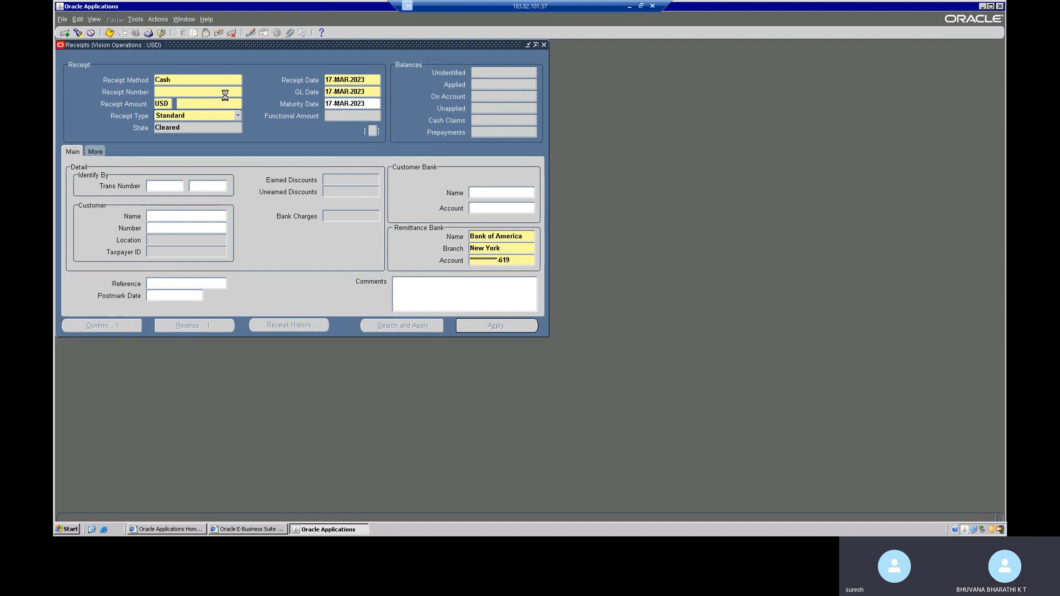
{"action": "type", "text": "1710"}
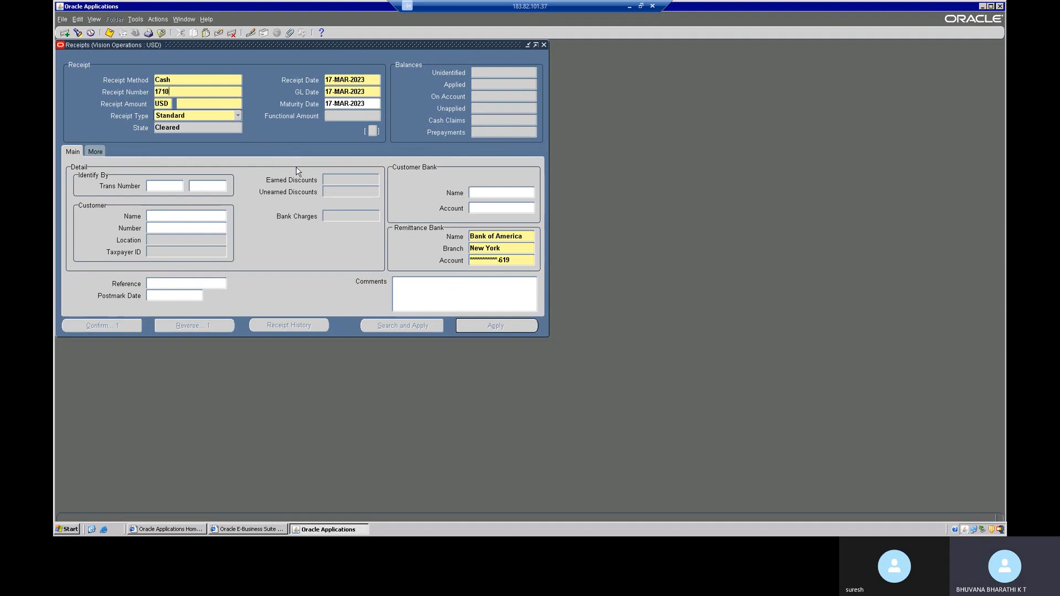
{"action": "left_click", "coordinate": [194, 103]}
{"action": "type", "text": "20000"}
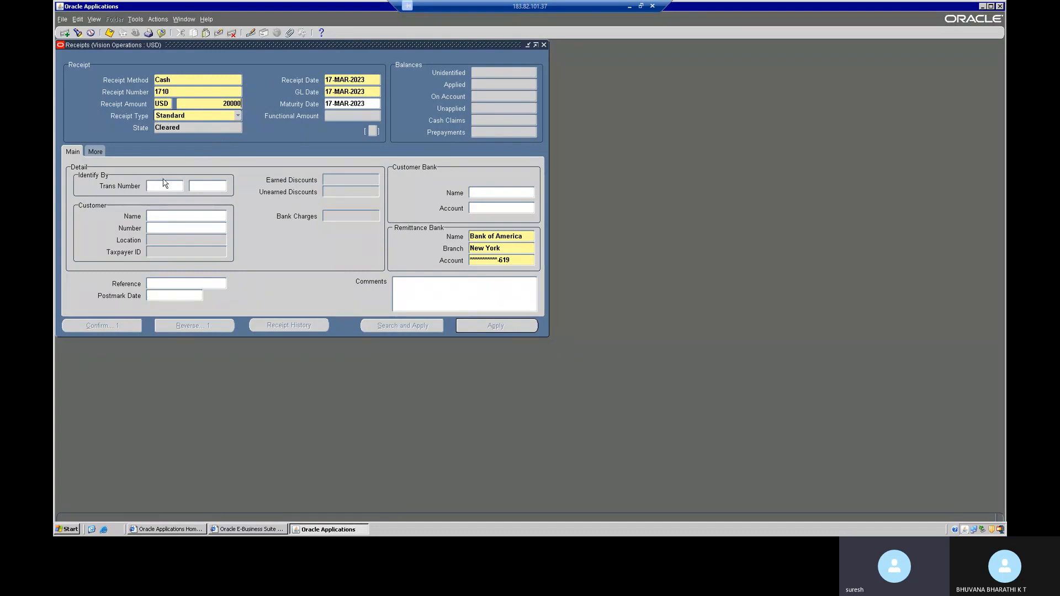
Find customers starting with A and assign A. C. Networks to the receipt
{"action": "left_click", "coordinate": [162, 218]}
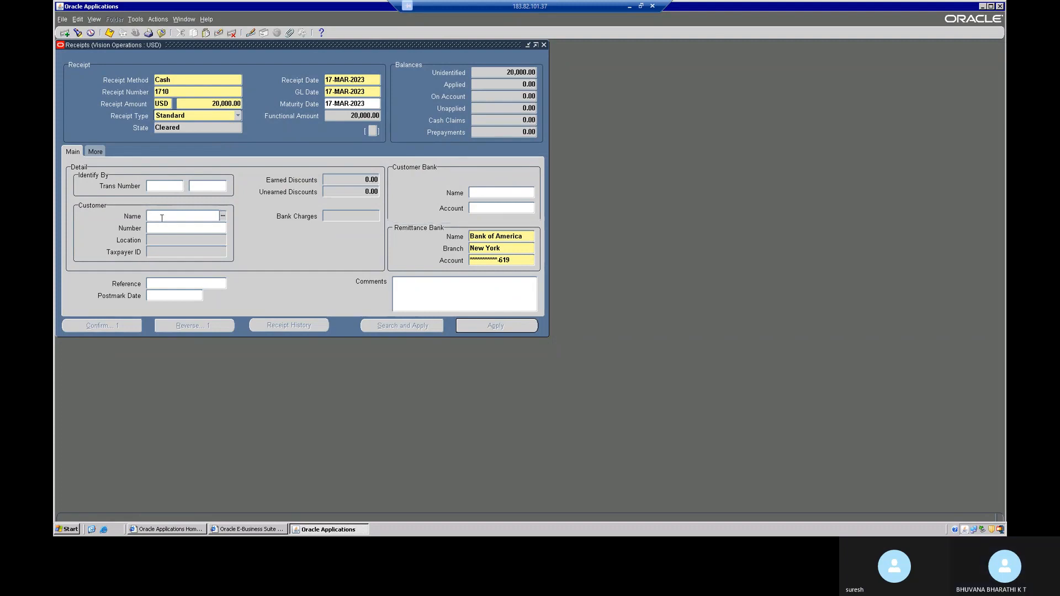
{"action": "left_click", "coordinate": [223, 217]}
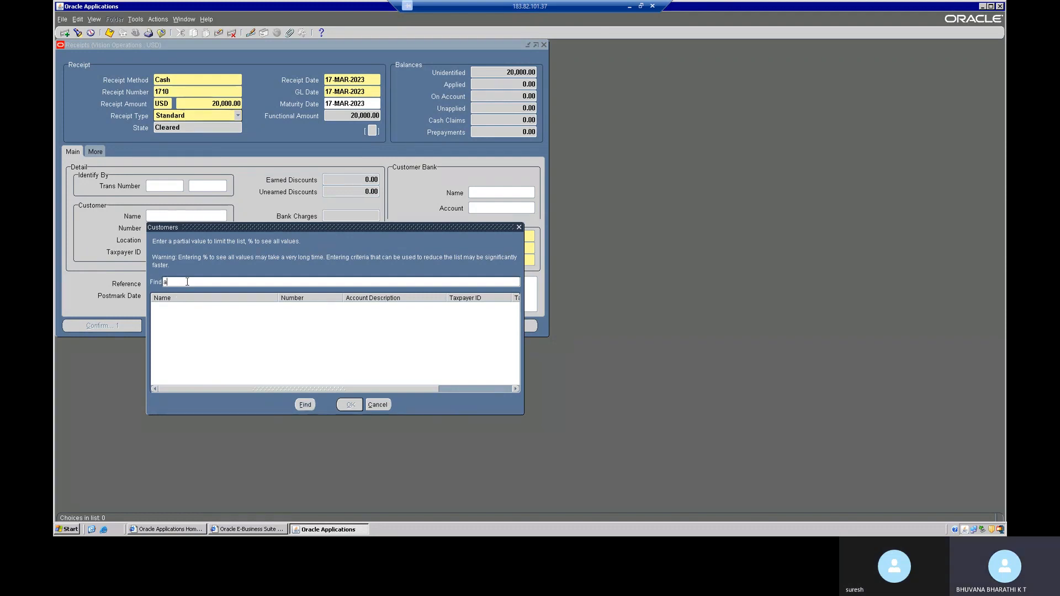
{"action": "type", "text": "a%"}
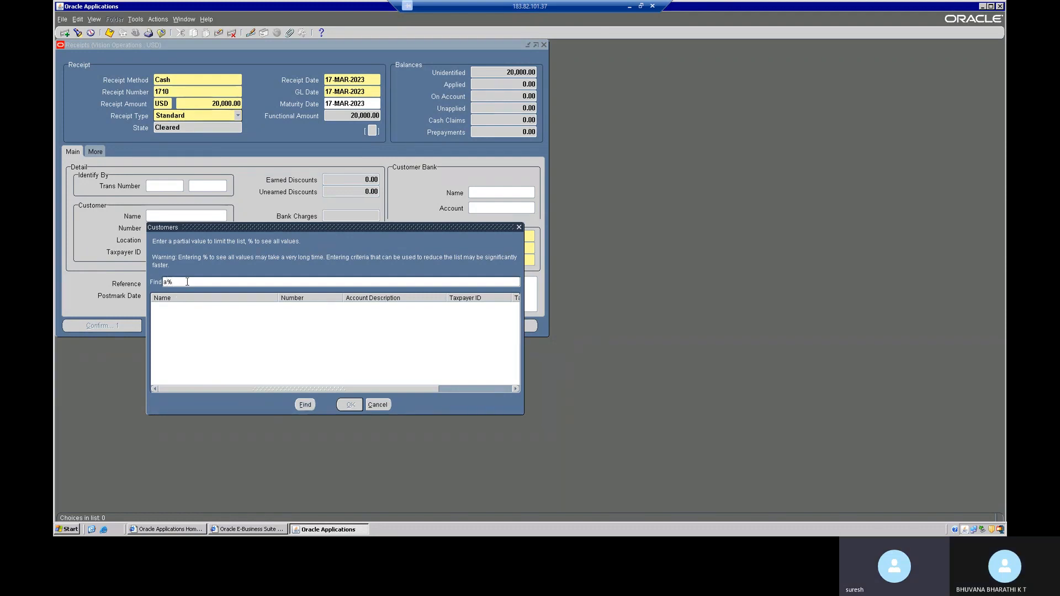
{"action": "left_click", "coordinate": [305, 405]}
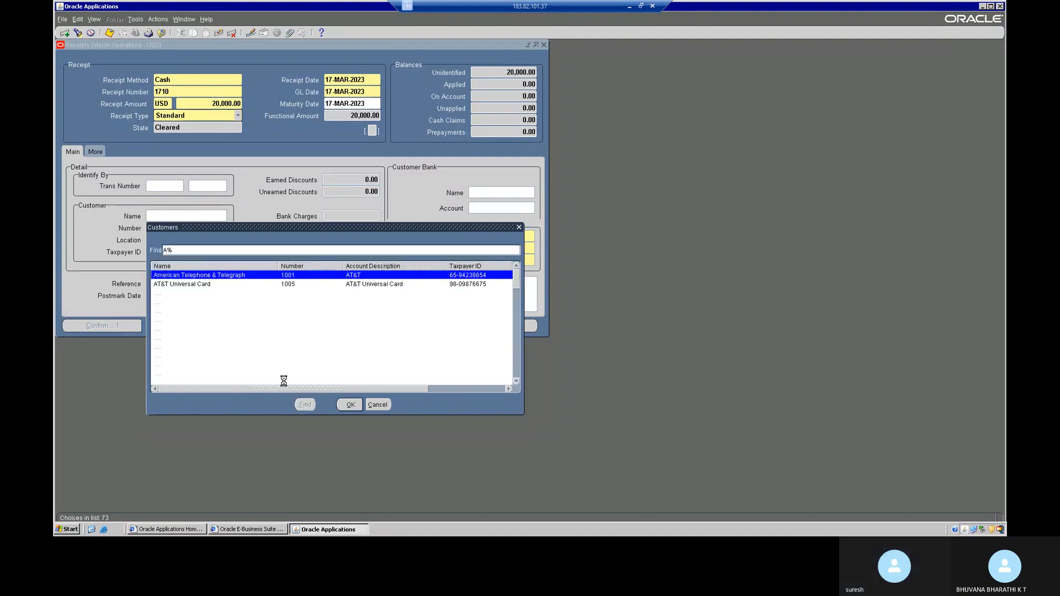
{"action": "left_click", "coordinate": [187, 302]}
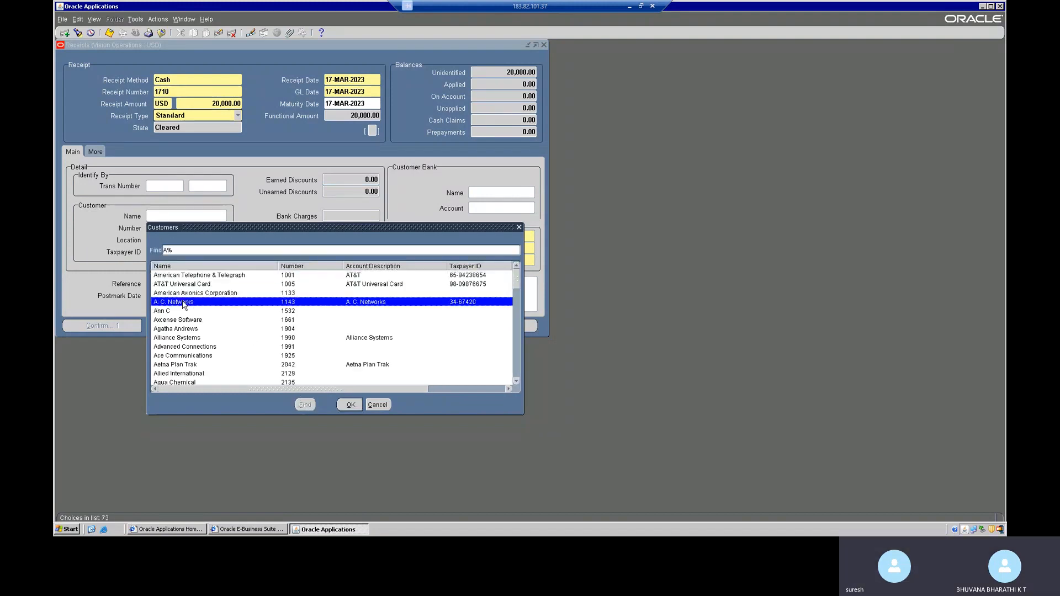
{"action": "left_click", "coordinate": [349, 404]}
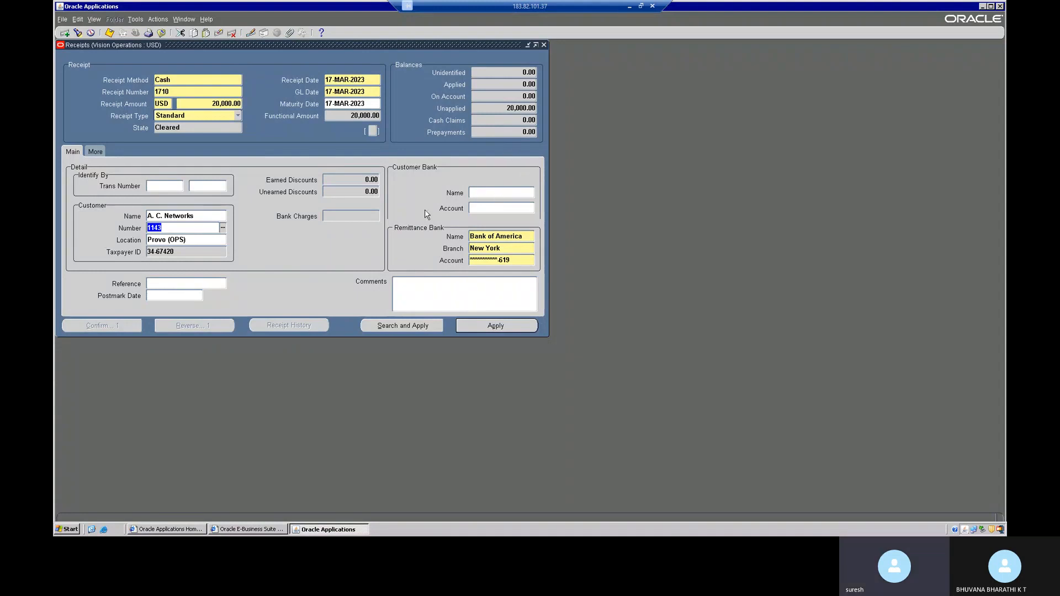
Clear the customer from the receipt and save it as an unidentified receipt
{"action": "left_click", "coordinate": [203, 215]}
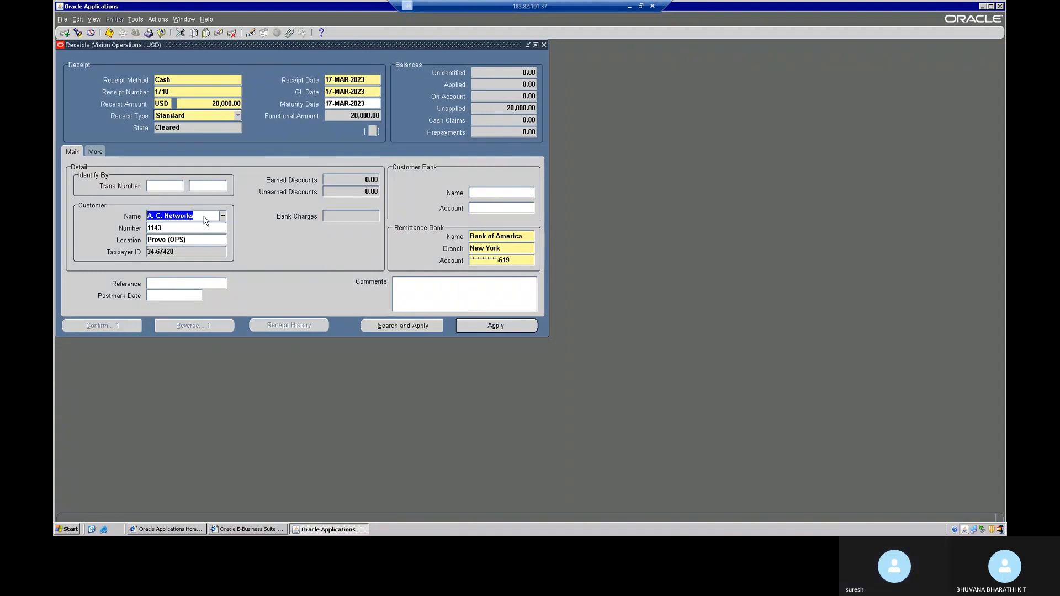
{"action": "key", "text": "BackSpace"}
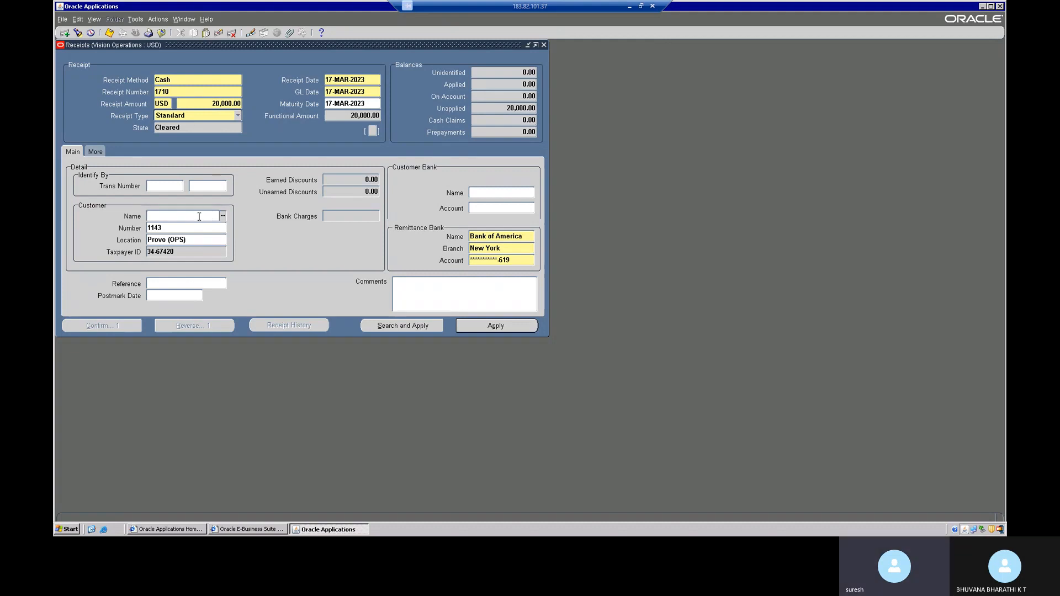
{"action": "left_click", "coordinate": [185, 229]}
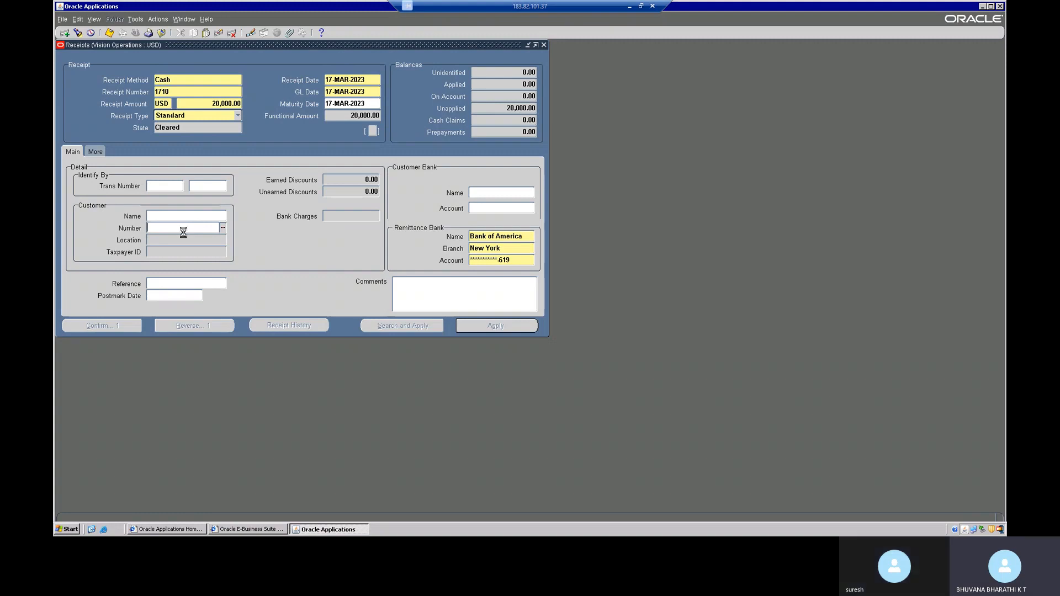
{"action": "key", "text": "ctrl+s"}
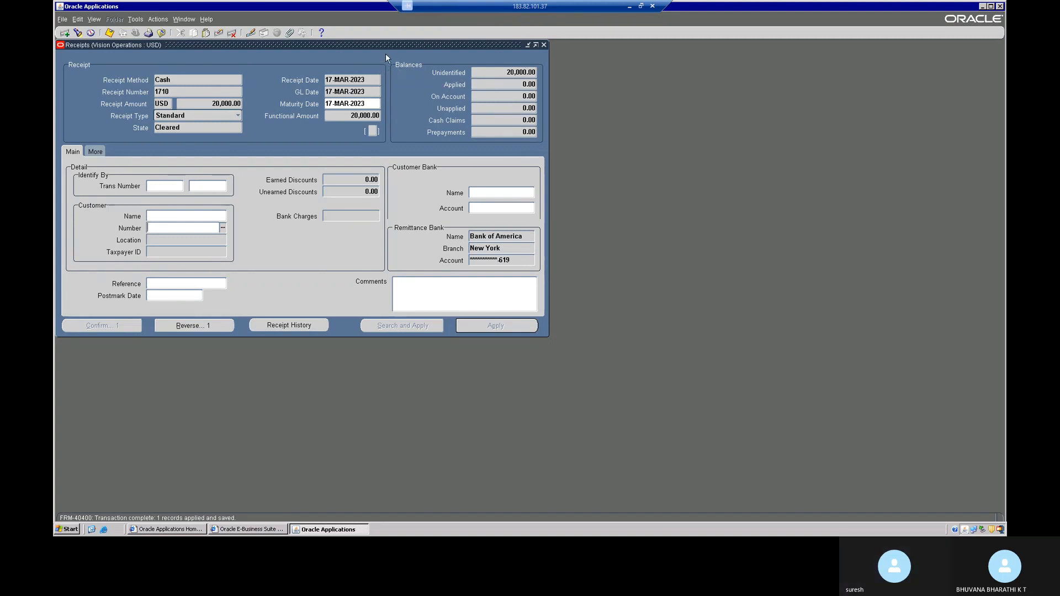
Look up customers with A%, assign A. C. Networks to the saved receipt and save the change
{"action": "left_click_drag", "start_coordinate": [387, 44], "coordinate": [409, 81]}
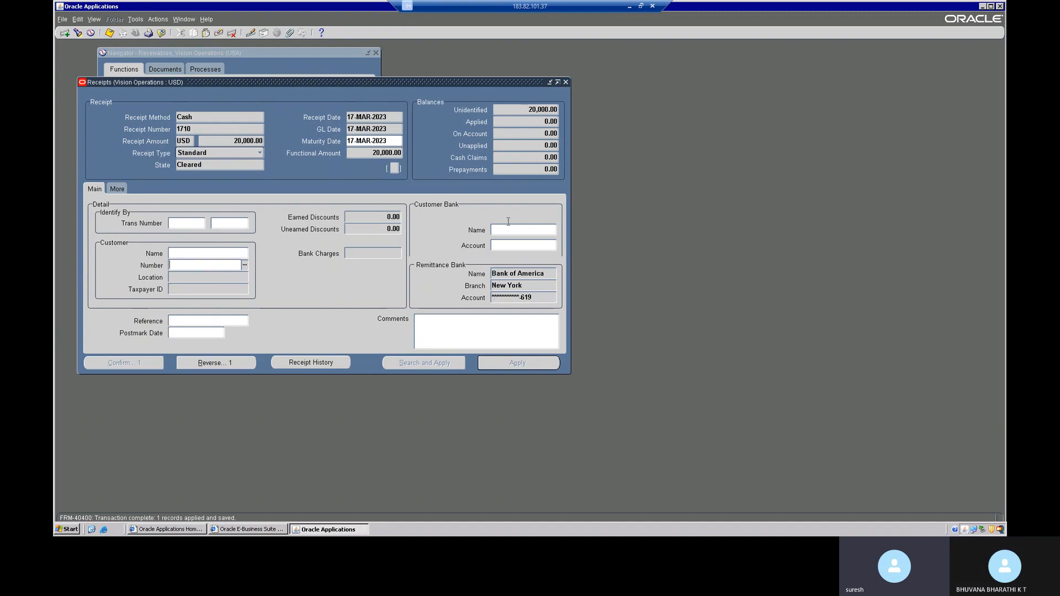
{"action": "left_click", "coordinate": [192, 253]}
{"action": "left_click", "coordinate": [245, 254]}
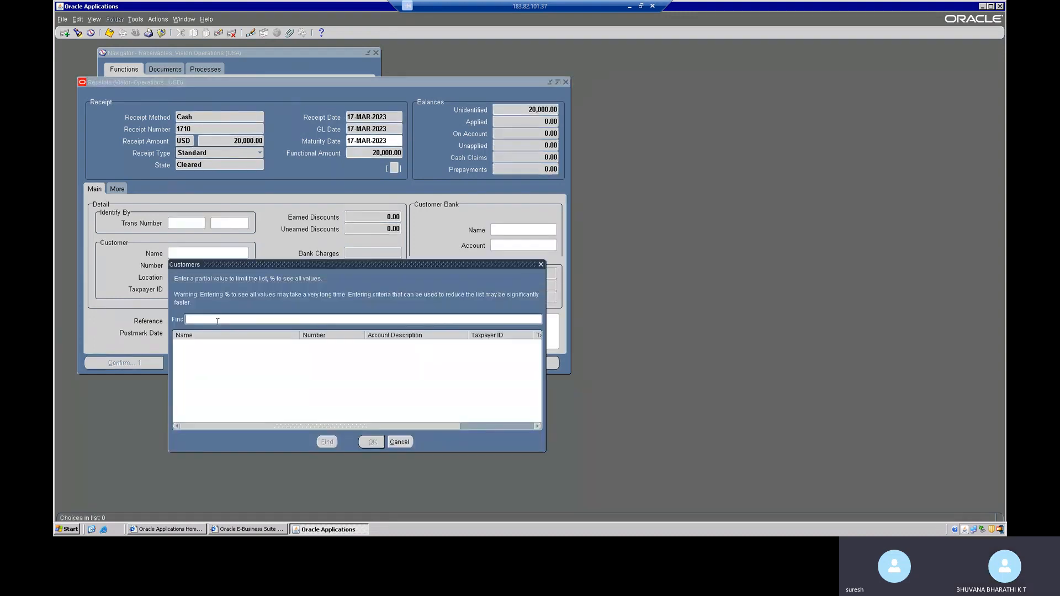
{"action": "type", "text": "a"}
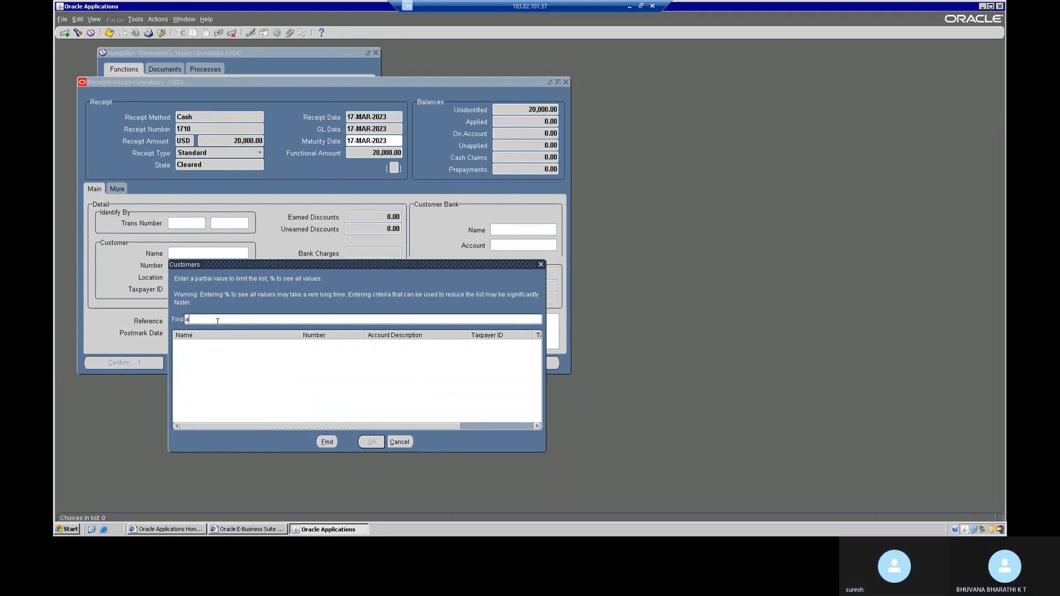
{"action": "key", "text": "BackSpace"}
{"action": "type", "text": "A5"}
{"action": "key", "text": "BackSpace"}
{"action": "type", "text": "%"}
{"action": "left_click", "coordinate": [327, 442]}
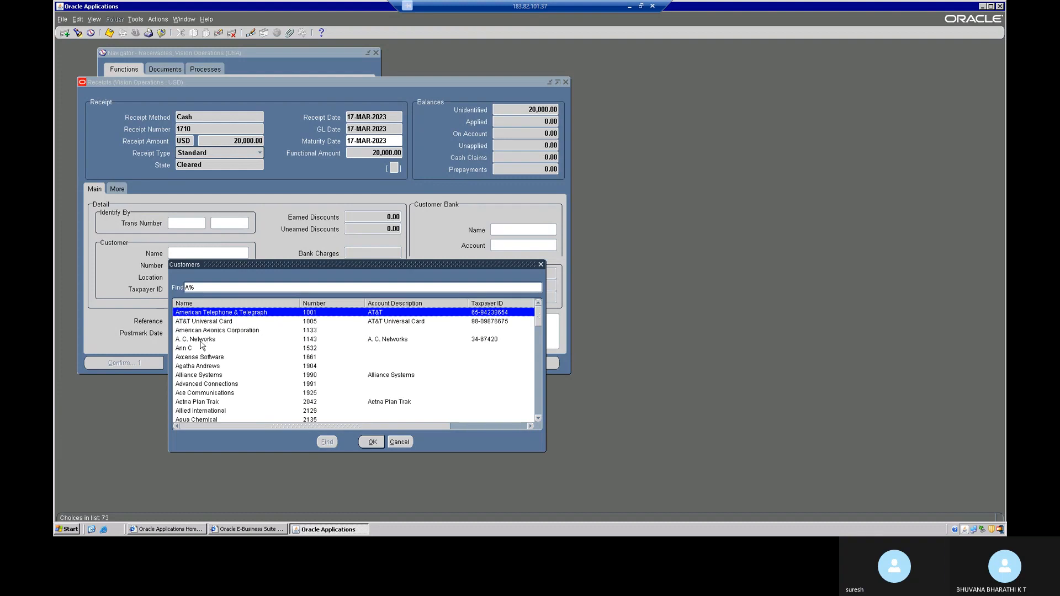
{"action": "left_click", "coordinate": [200, 339]}
{"action": "left_click", "coordinate": [372, 441]}
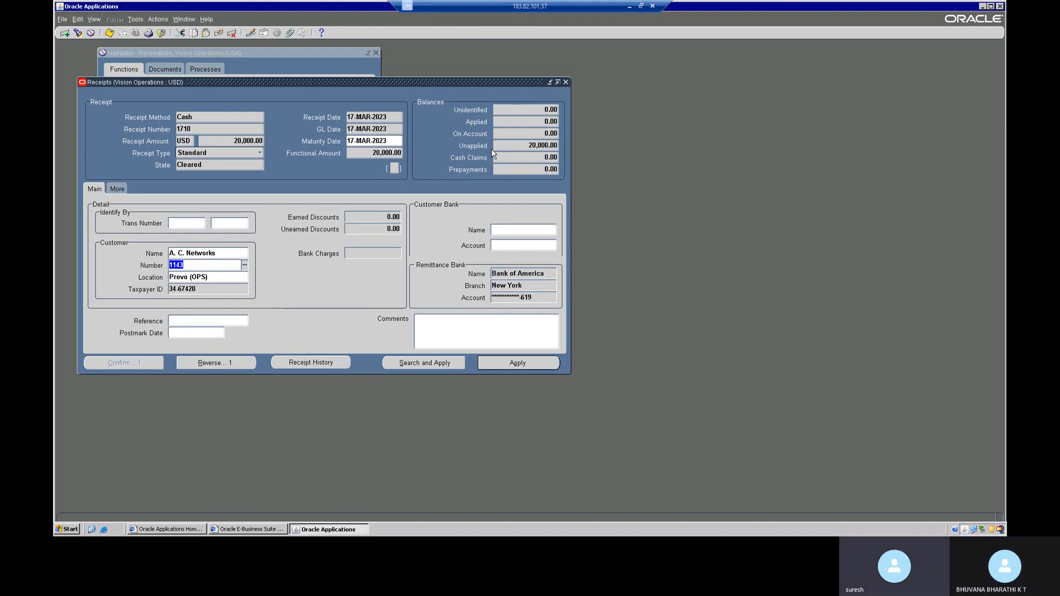
{"action": "key", "text": "ctrl+s"}
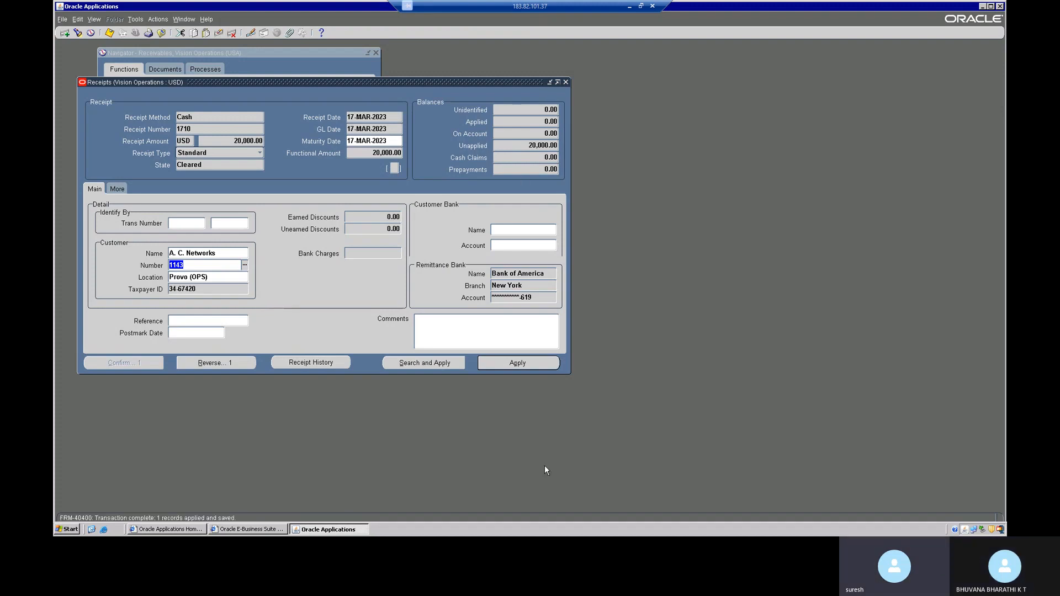
Open the receipt's applications and bring up the open items for the first line, checking the customer and balance columns
{"action": "left_click", "coordinate": [540, 362]}
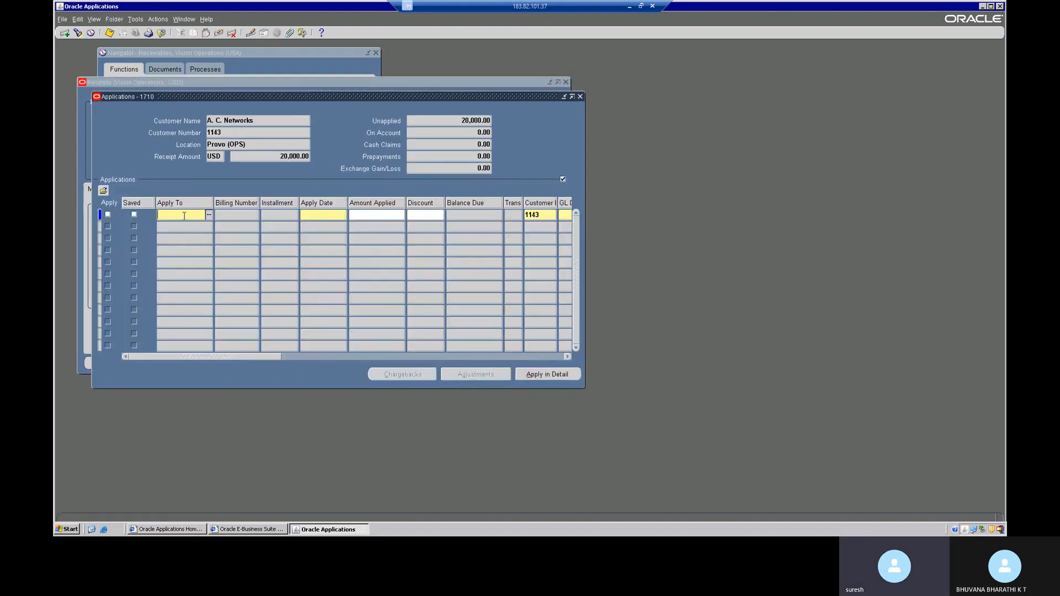
{"action": "left_click", "coordinate": [208, 215]}
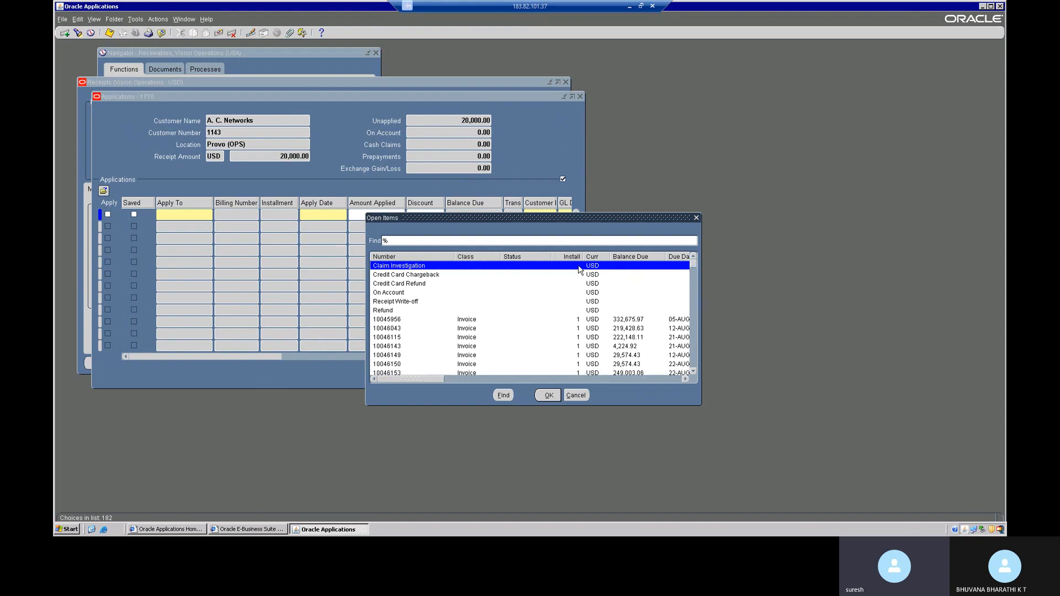
{"action": "left_click", "coordinate": [525, 379]}
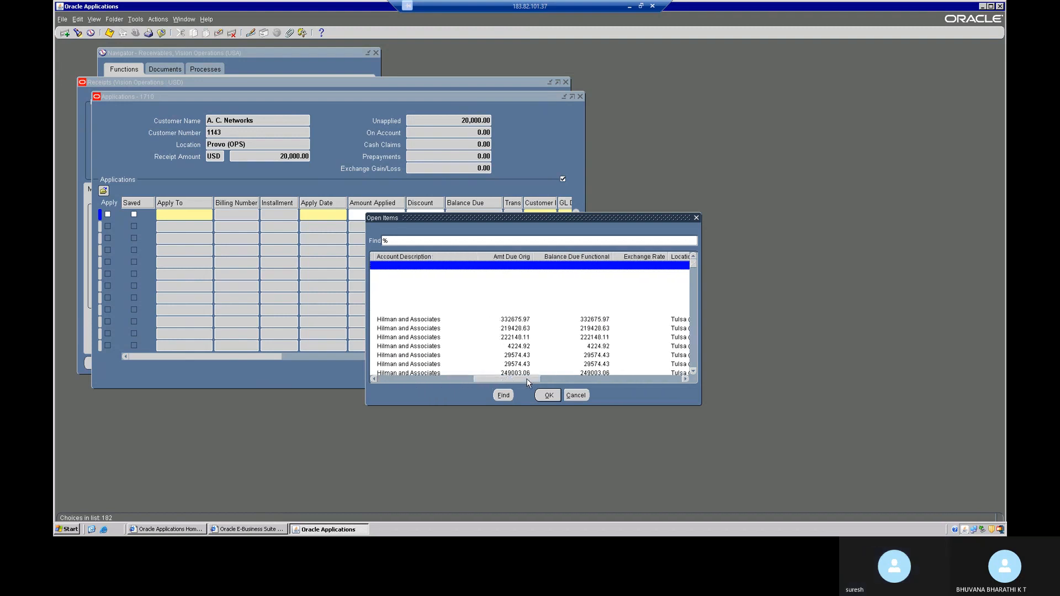
{"action": "left_click_drag", "start_coordinate": [527, 379], "coordinate": [668, 377]}
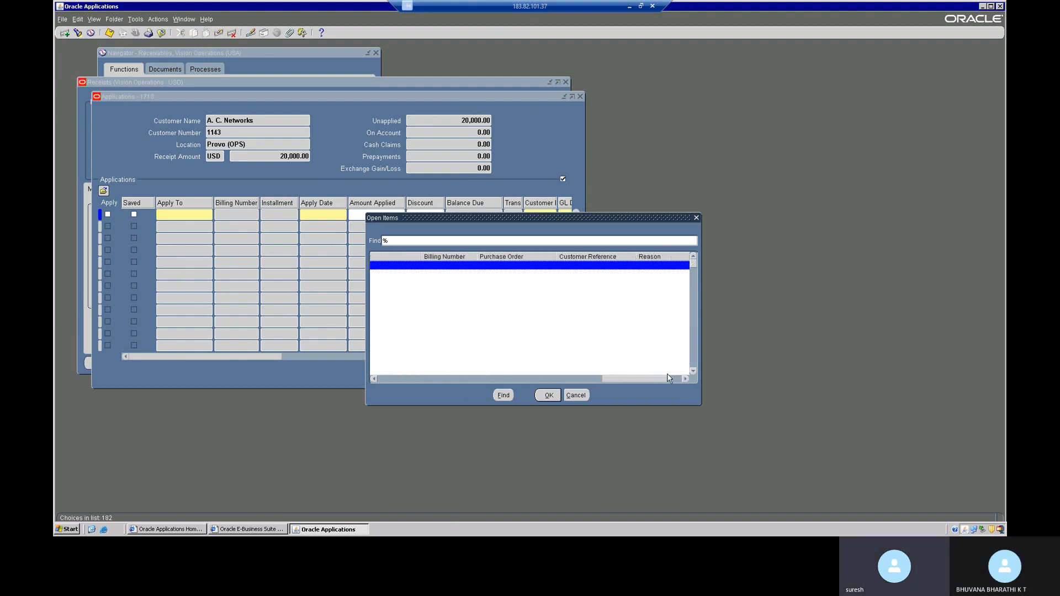
{"action": "left_click_drag", "start_coordinate": [518, 377], "coordinate": [418, 377]}
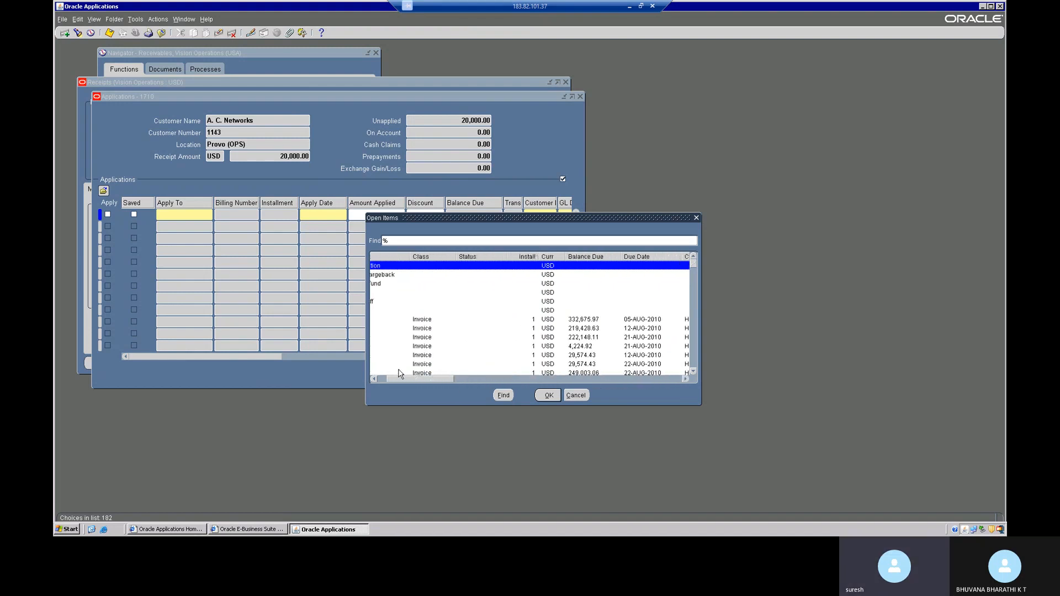
{"action": "left_click_drag", "start_coordinate": [692, 268], "coordinate": [692, 379]}
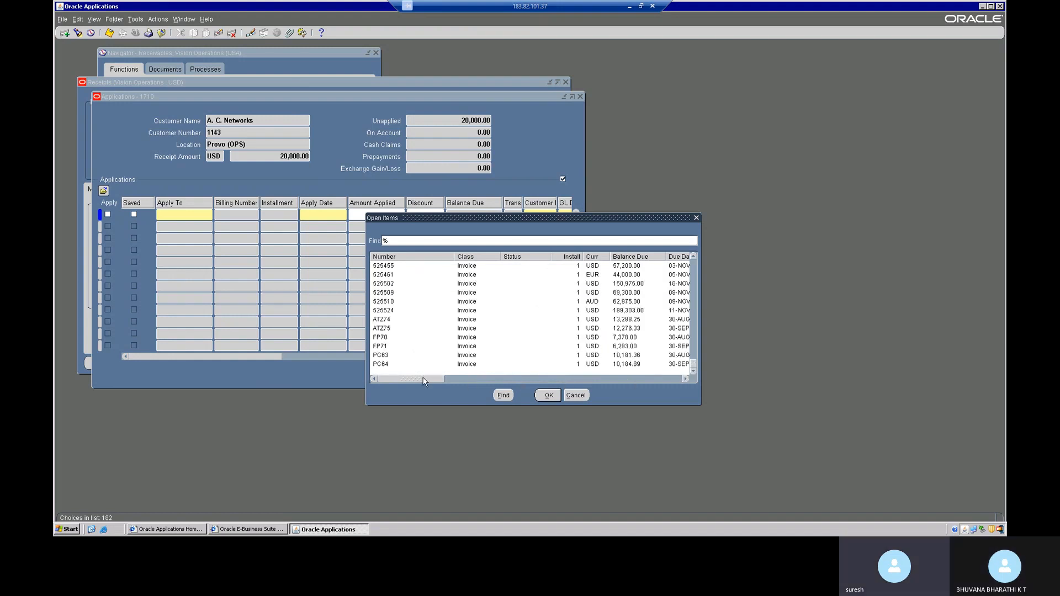
{"action": "left_click_drag", "start_coordinate": [426, 380], "coordinate": [459, 380]}
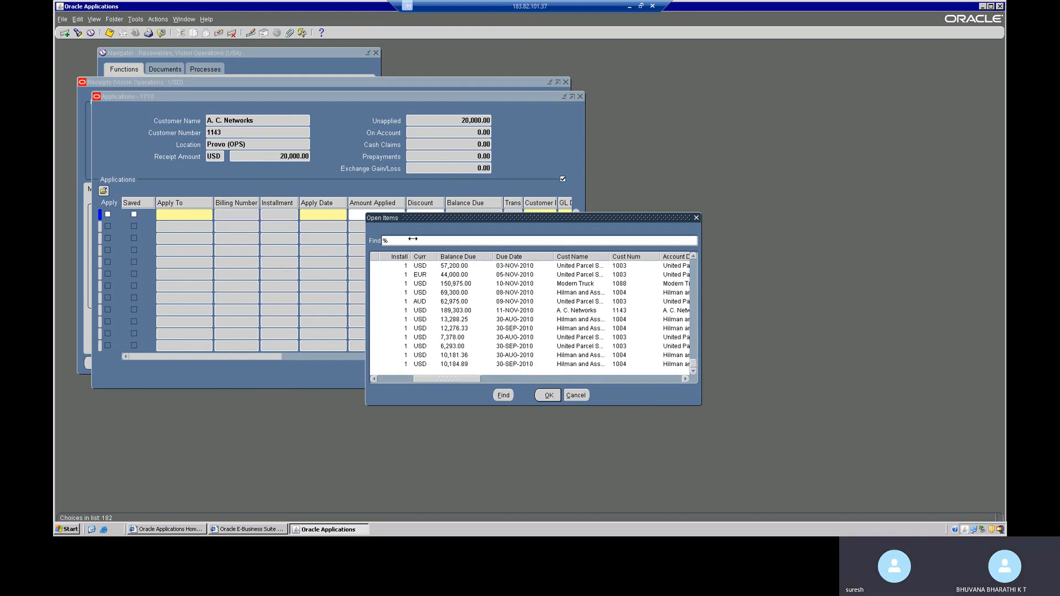
Filter the open items by %a% and choose the A. C. Networks invoice with 82,900.00 due on 26-AUG-2010
{"action": "type", "text": "a"}
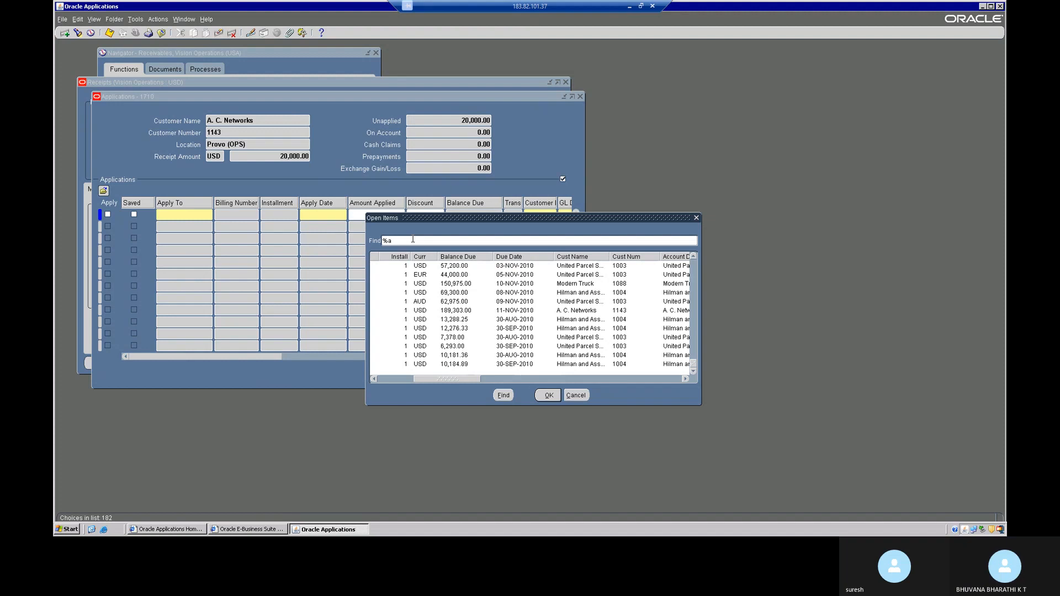
{"action": "type", "text": "%"}
{"action": "left_click", "coordinate": [509, 399]}
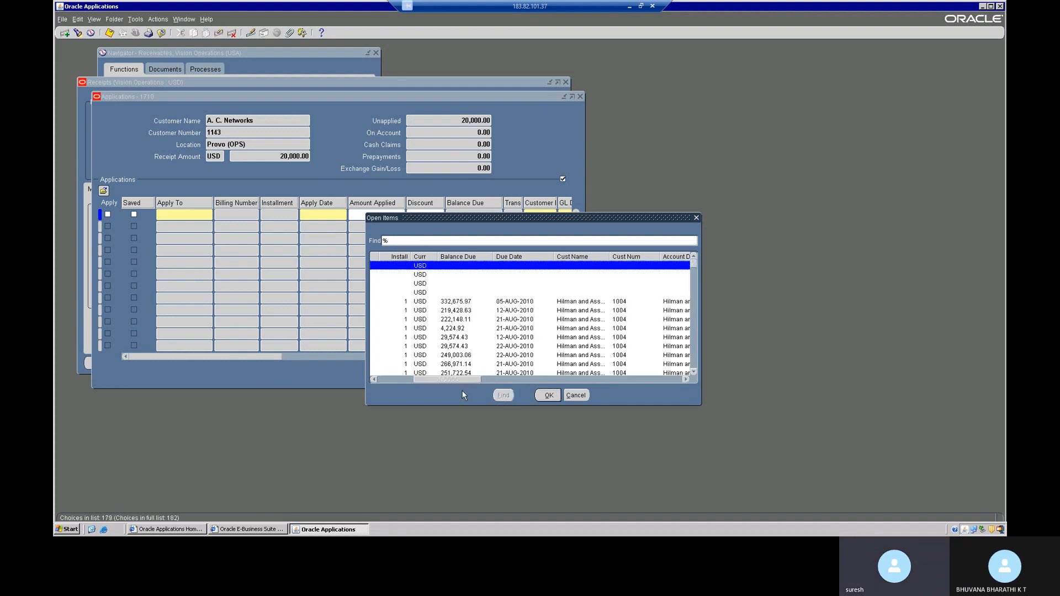
{"action": "left_click", "coordinate": [399, 380]}
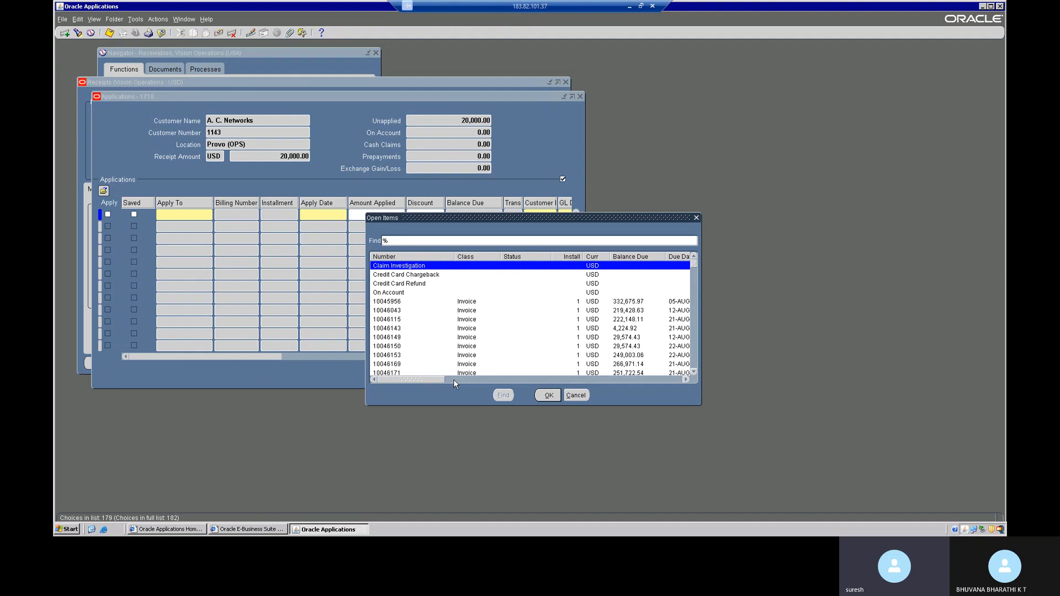
{"action": "left_click_drag", "start_coordinate": [443, 379], "coordinate": [490, 378]}
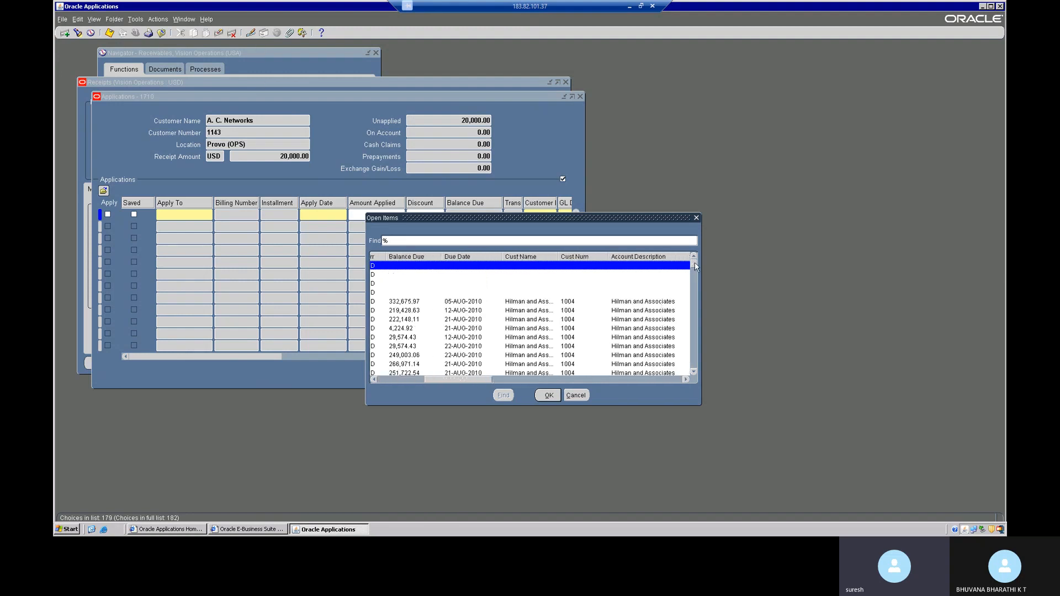
{"action": "left_click_drag", "start_coordinate": [695, 267], "coordinate": [693, 330]}
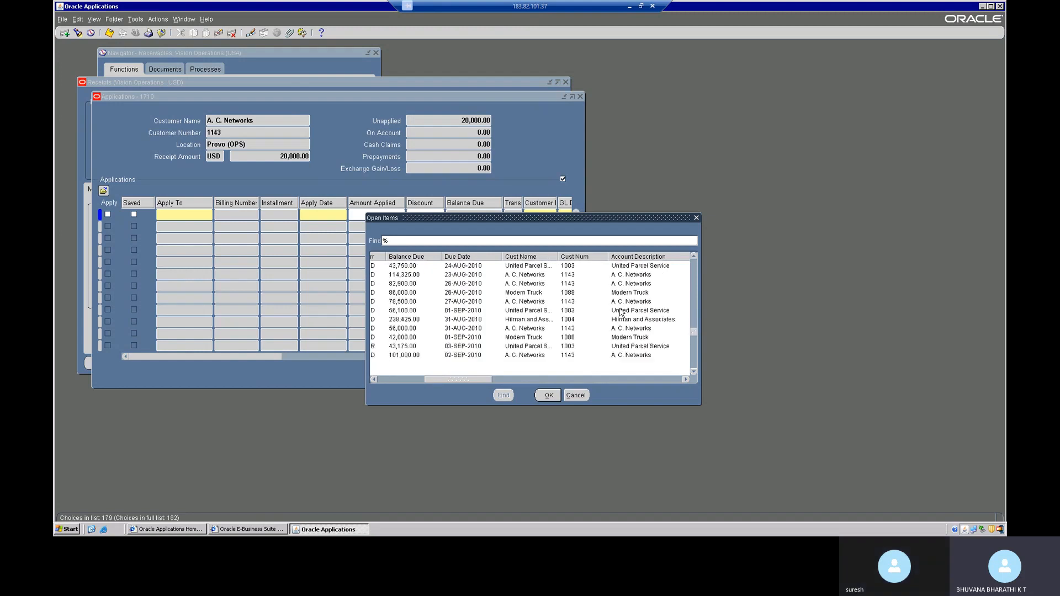
{"action": "left_click", "coordinate": [508, 275]}
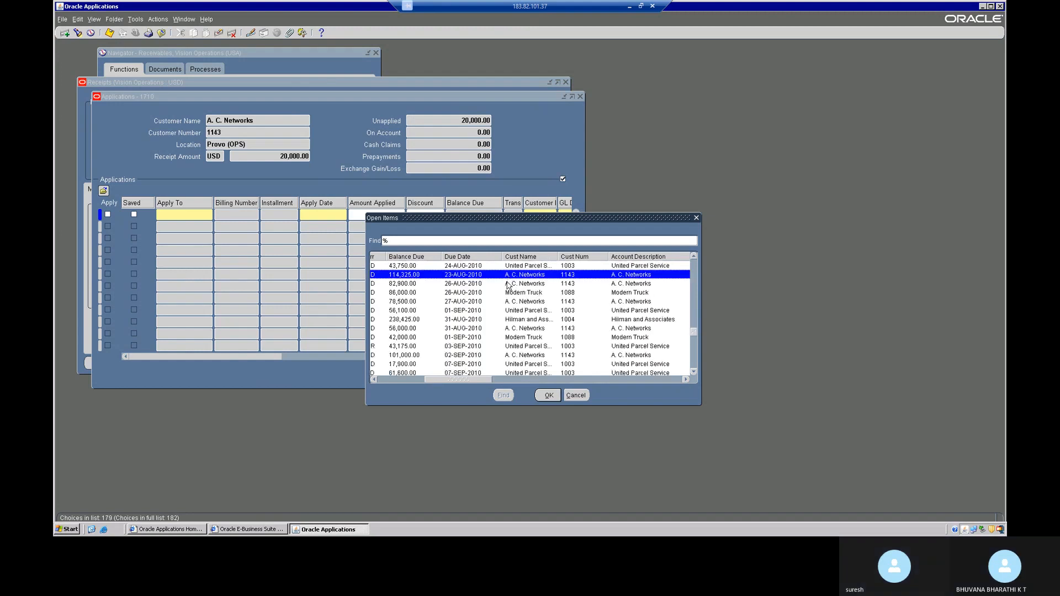
{"action": "left_click", "coordinate": [508, 284]}
{"action": "left_click", "coordinate": [545, 394]}
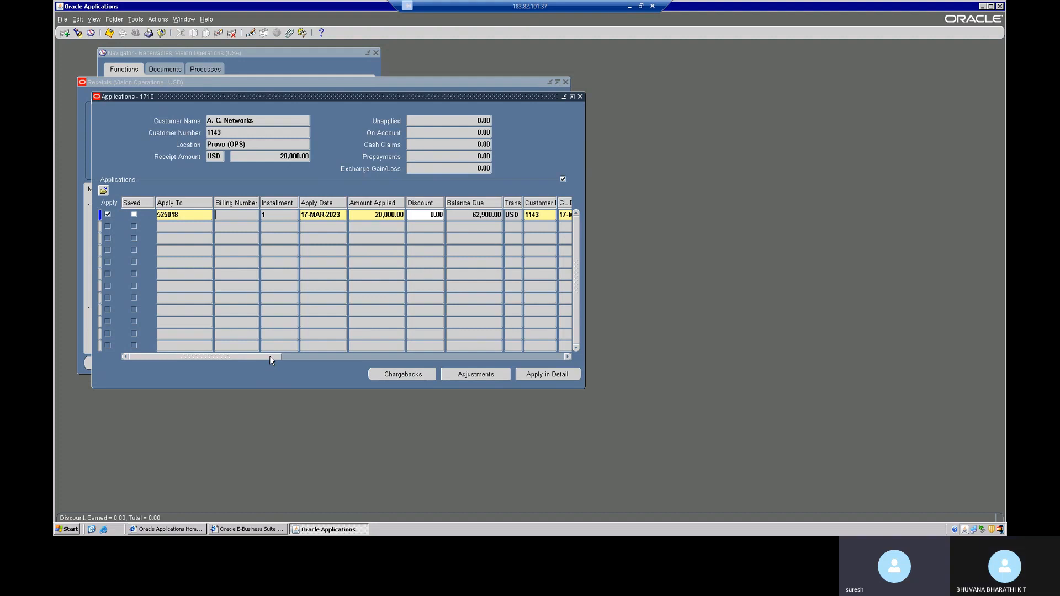
Set the amount applied to the invoice to 19000, save the application and return to the receipt
{"action": "key", "text": "Tab"}
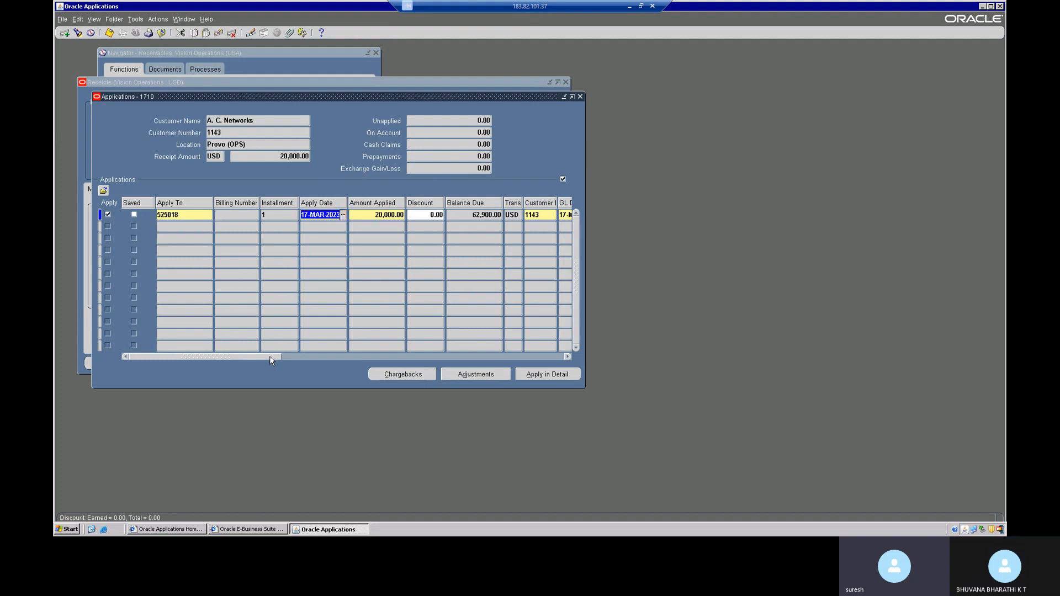
{"action": "key", "text": "Tab"}
{"action": "type", "text": "19,0"}
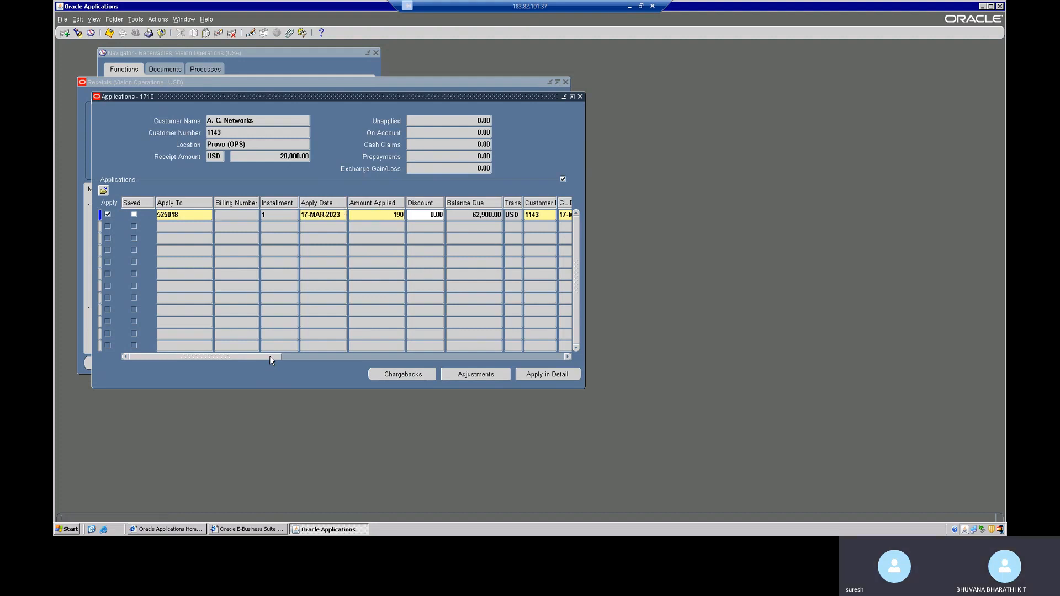
{"action": "type", "text": "00"}
{"action": "key", "text": "Tab"}
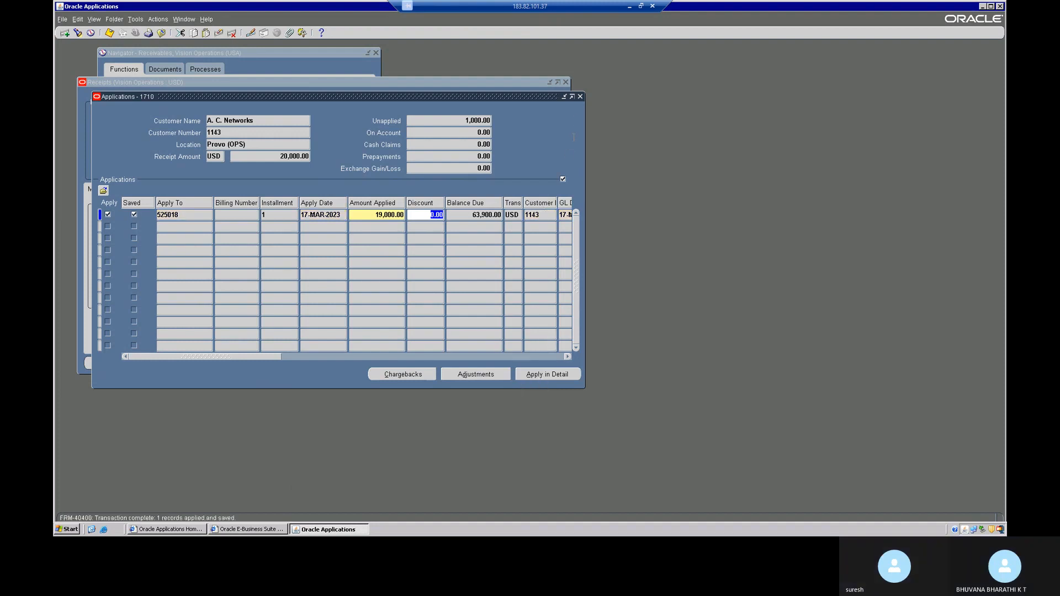
{"action": "left_click", "coordinate": [579, 96]}
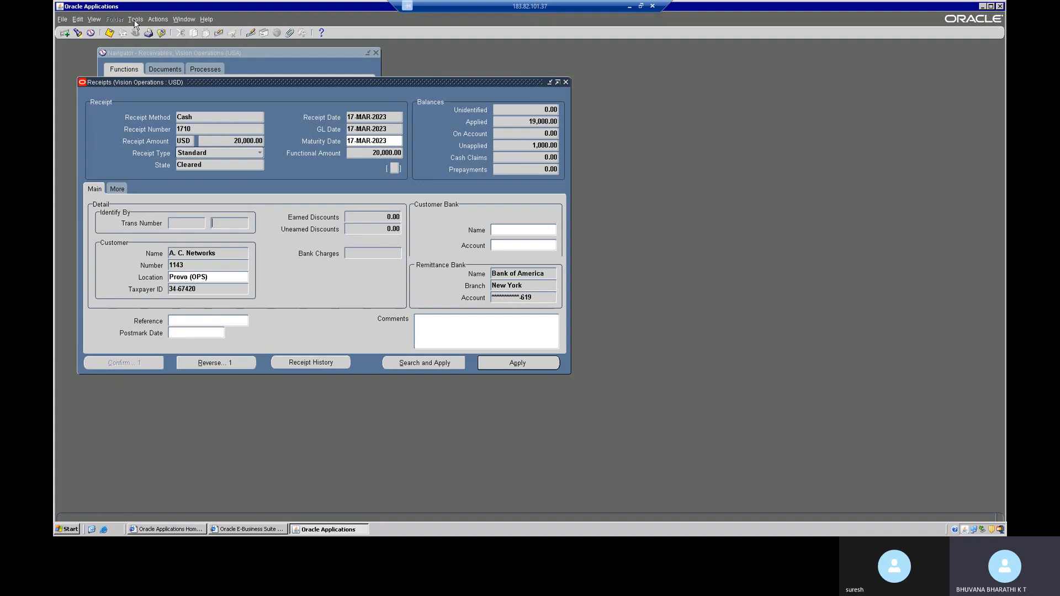
Find all own requests from the last 7 days, check the list and close it
{"action": "left_click", "coordinate": [92, 20]}
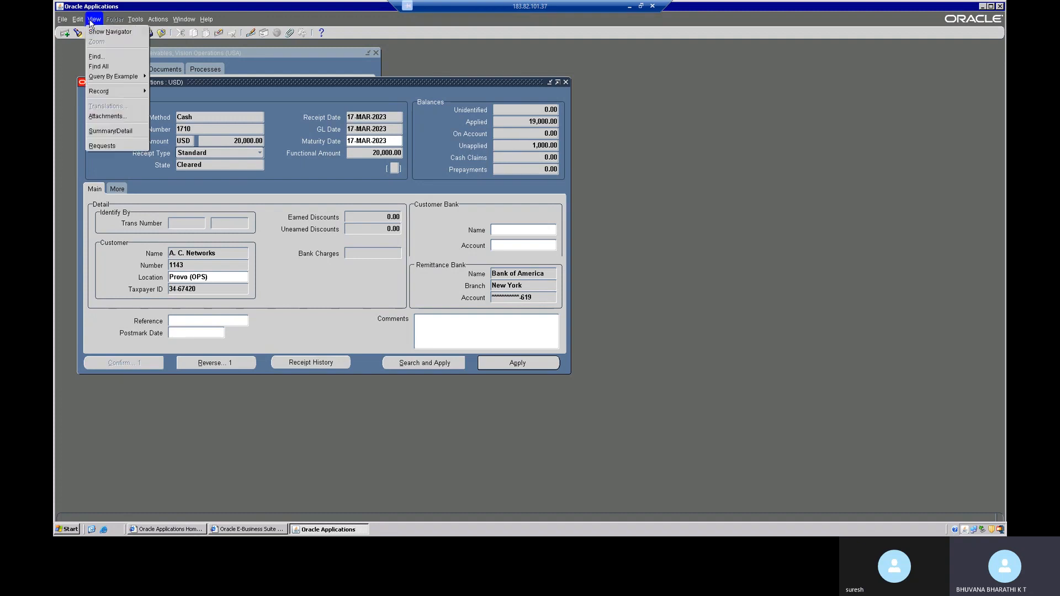
{"action": "left_click", "coordinate": [117, 144]}
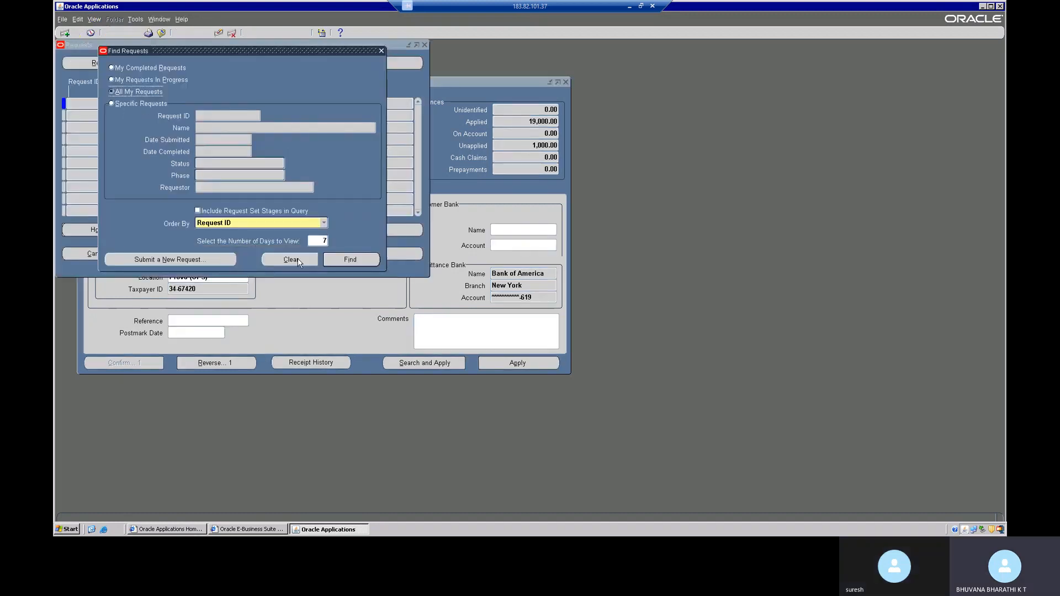
{"action": "left_click", "coordinate": [350, 260]}
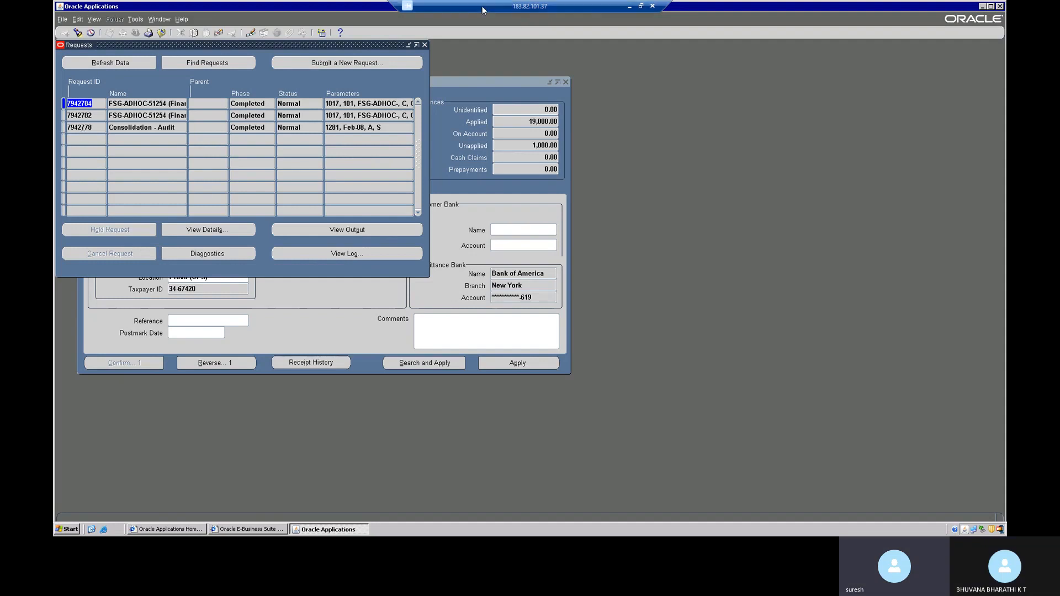
{"action": "left_click", "coordinate": [424, 44]}
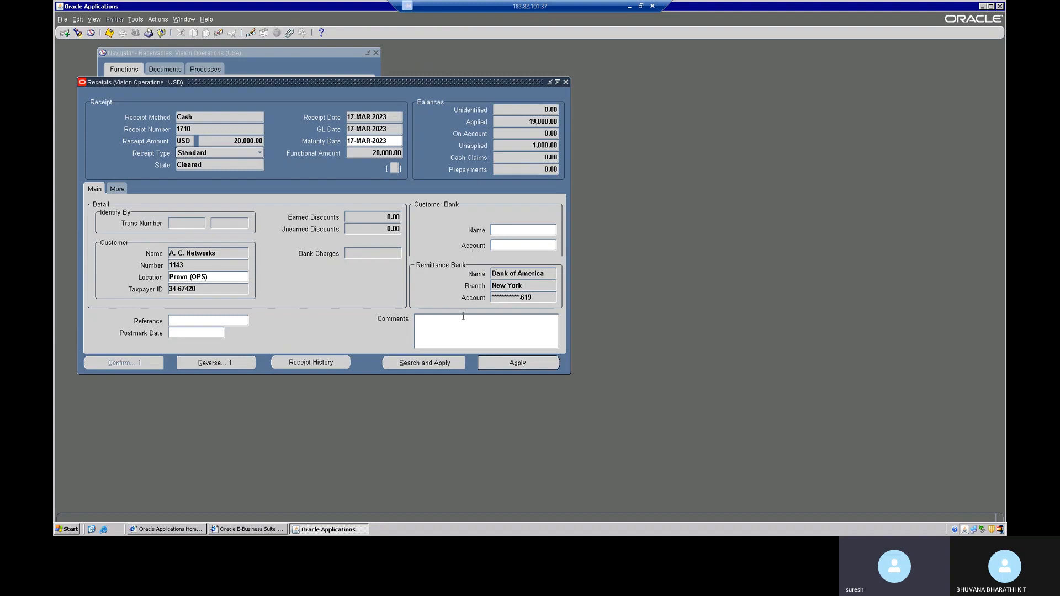
Reopen the receipt's applications and choose On Account as the item for a second application line
{"action": "left_click", "coordinate": [496, 365]}
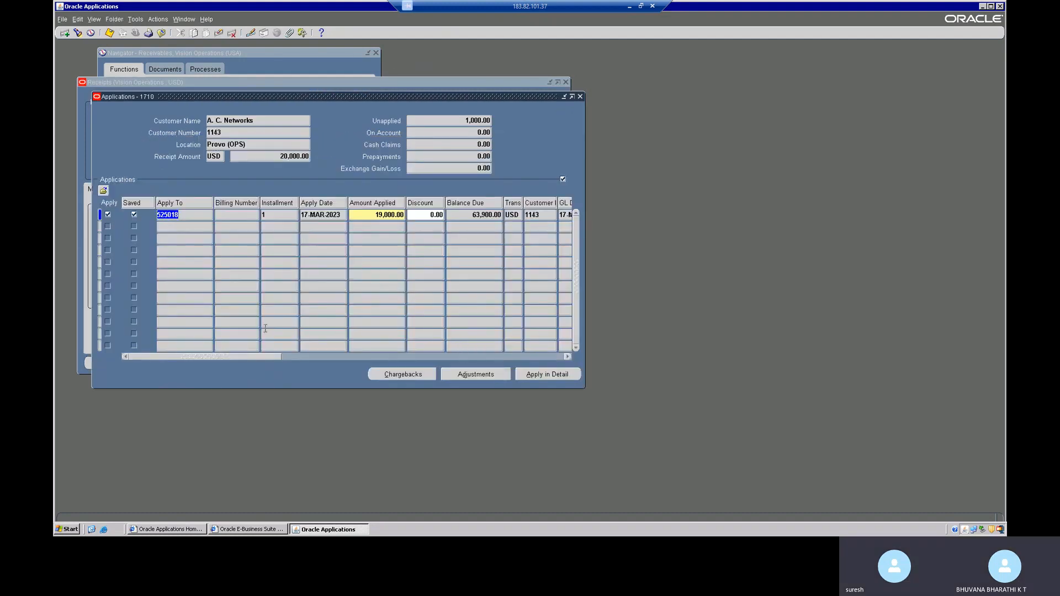
{"action": "left_click", "coordinate": [174, 225]}
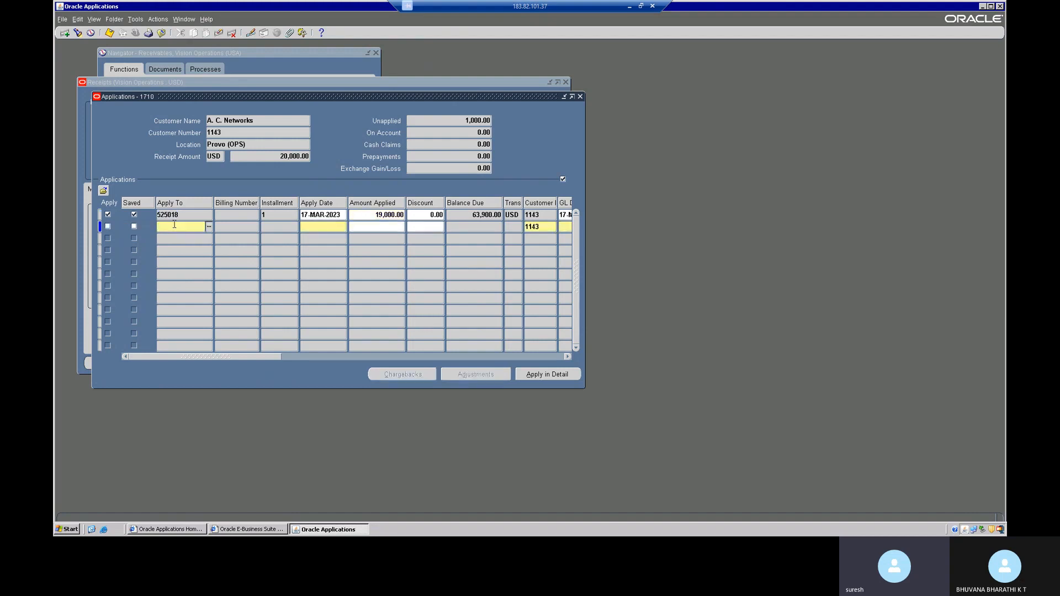
{"action": "left_click", "coordinate": [209, 228]}
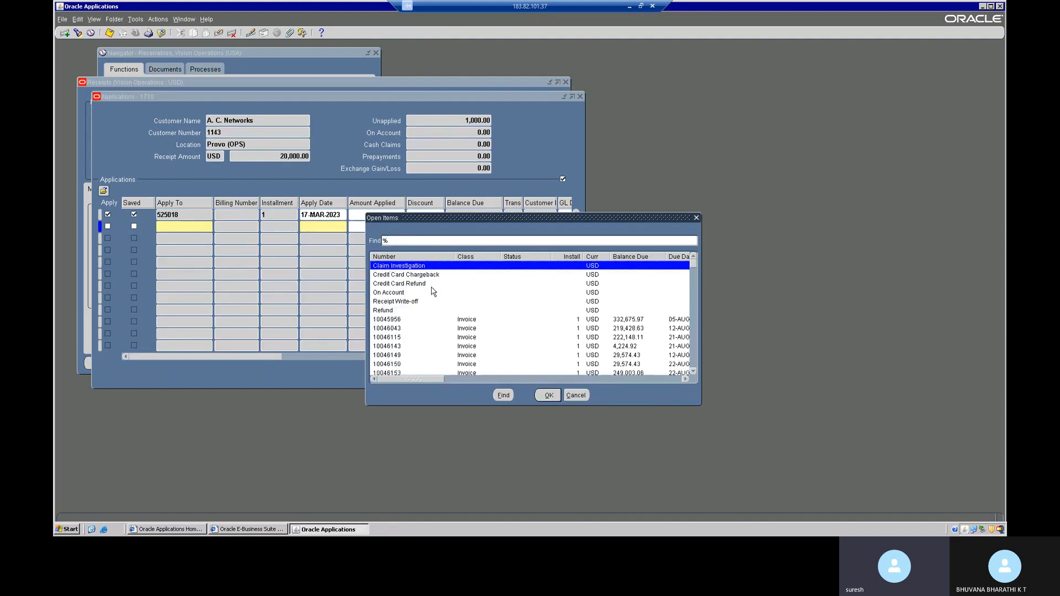
{"action": "left_click", "coordinate": [388, 293]}
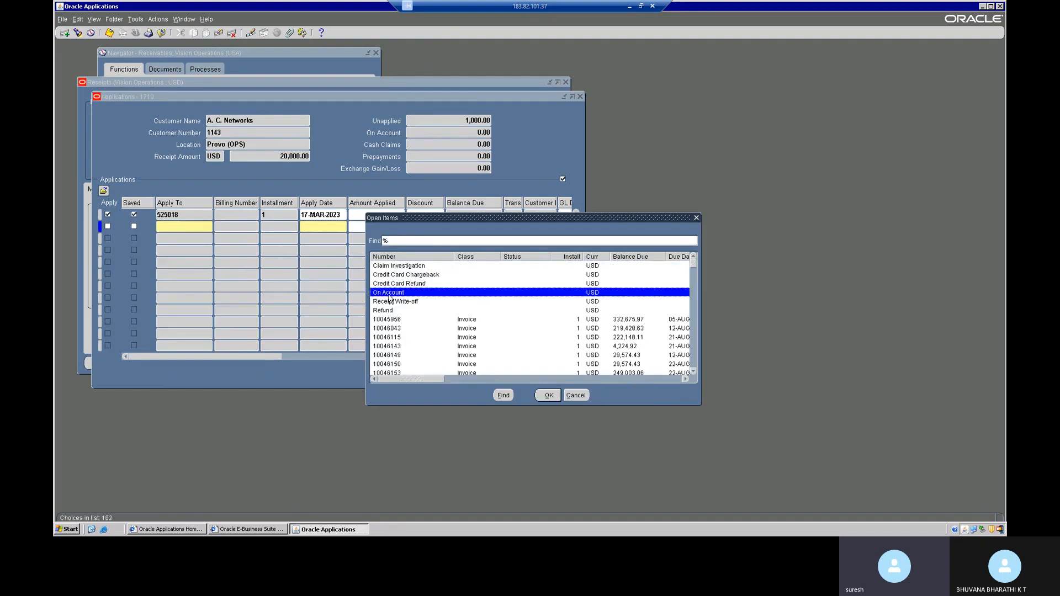
{"action": "left_click", "coordinate": [547, 395]}
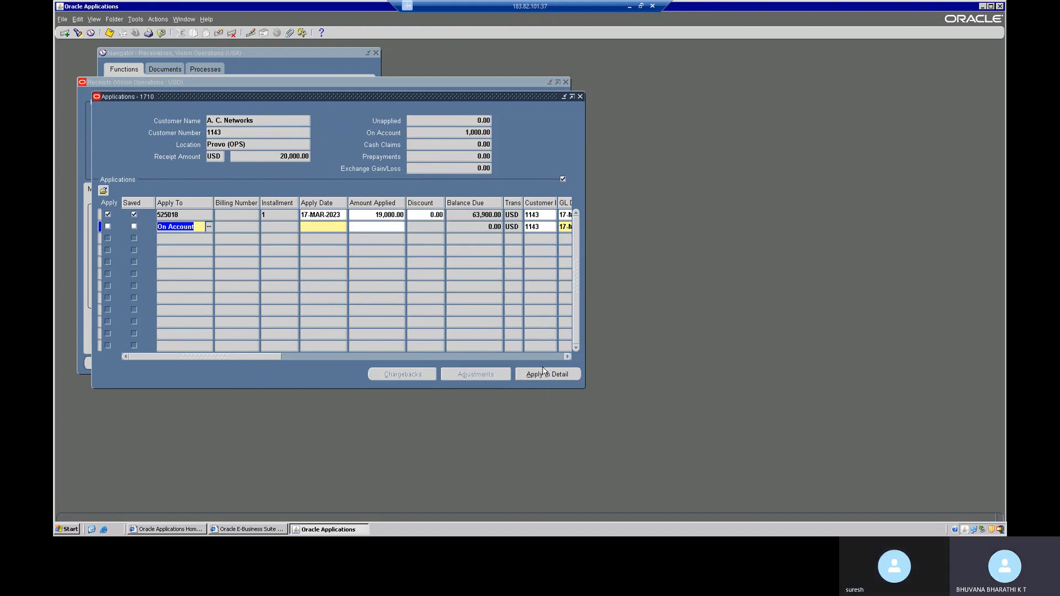
Set the on-account amount to 500, save the application and return to the receipt
{"action": "key", "text": "Tab"}
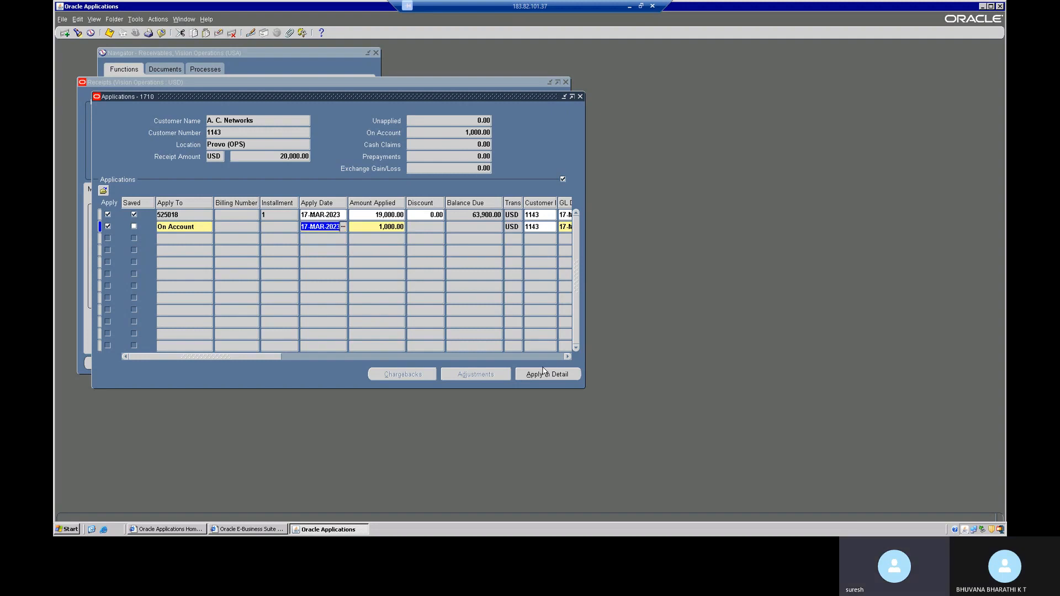
{"action": "key", "text": "Tab"}
{"action": "type", "text": "500"}
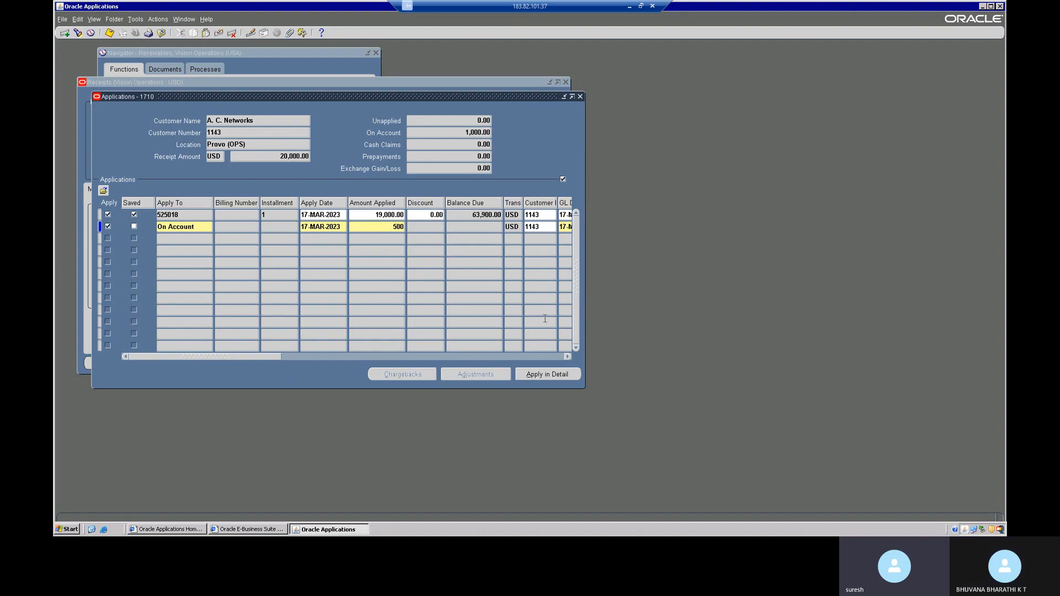
{"action": "key", "text": "Tab"}
{"action": "key", "text": "ctrl+s"}
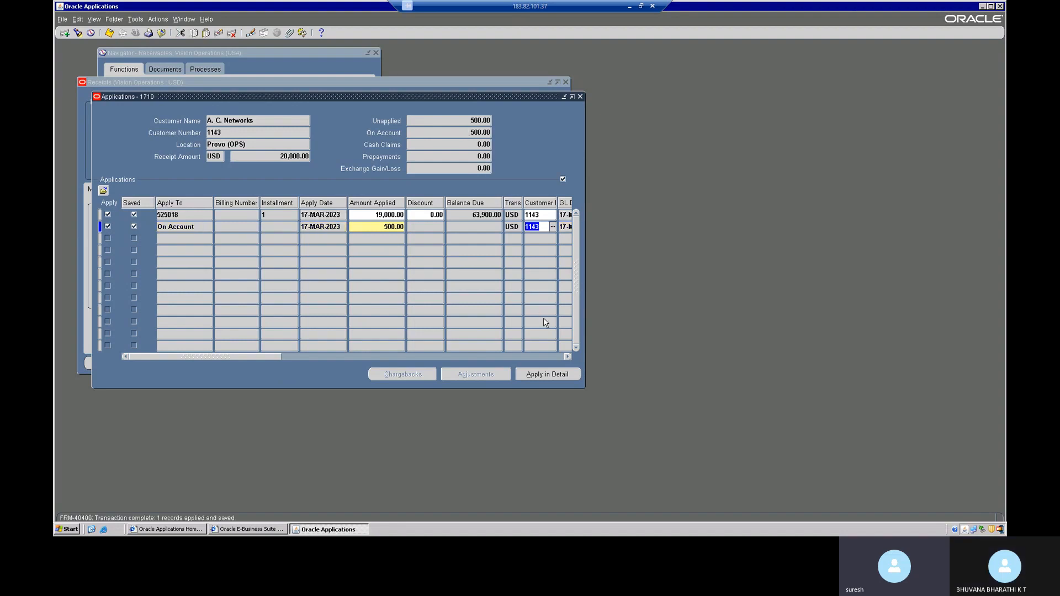
{"action": "left_click", "coordinate": [580, 97]}
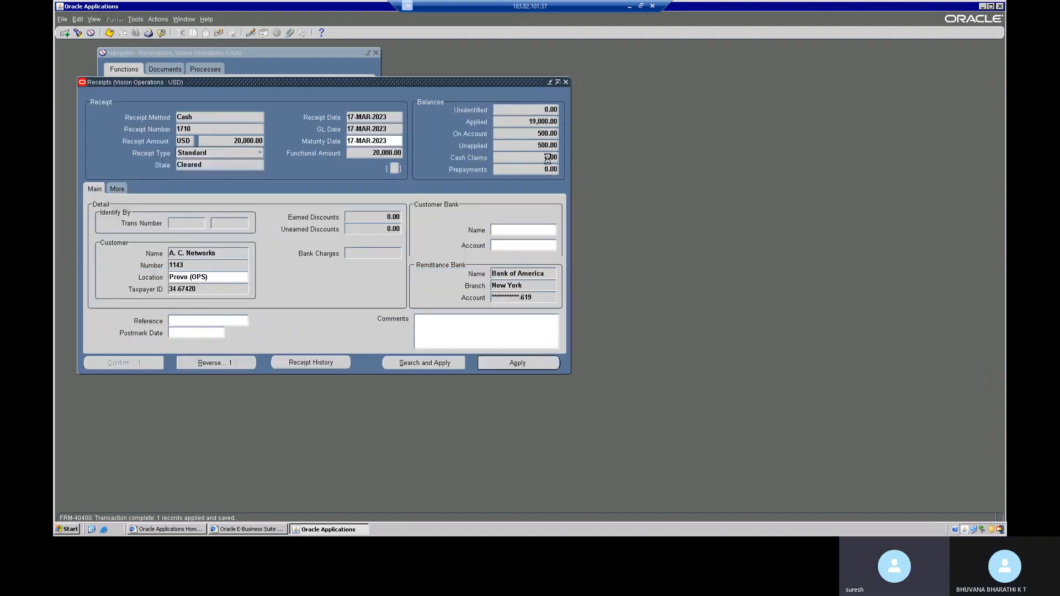
Reopen the receipt's applications, add a third line applying 500 to Refund and try to save it
{"action": "left_click", "coordinate": [548, 362]}
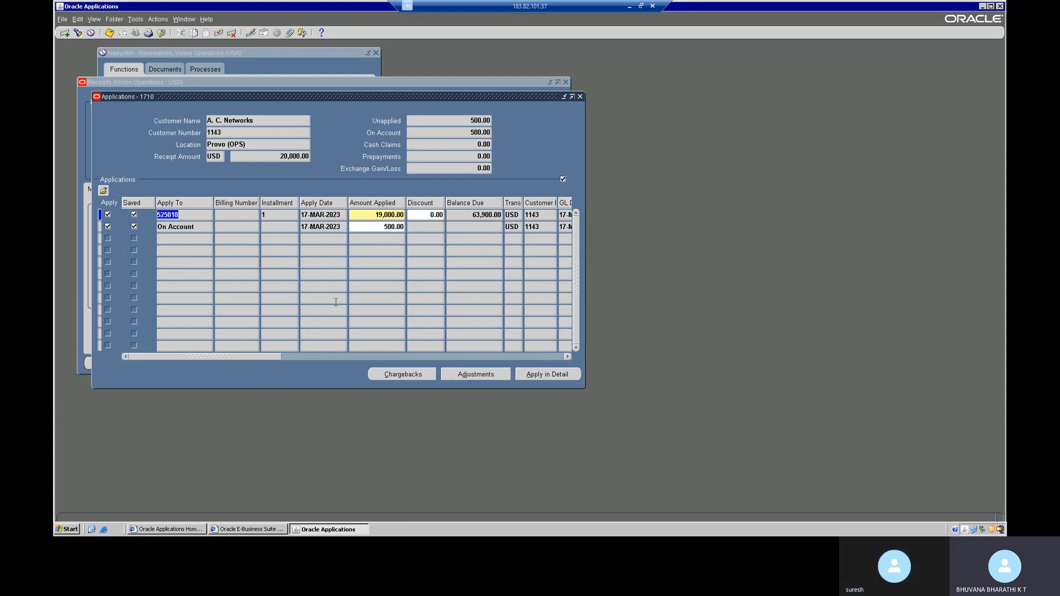
{"action": "left_click", "coordinate": [183, 240]}
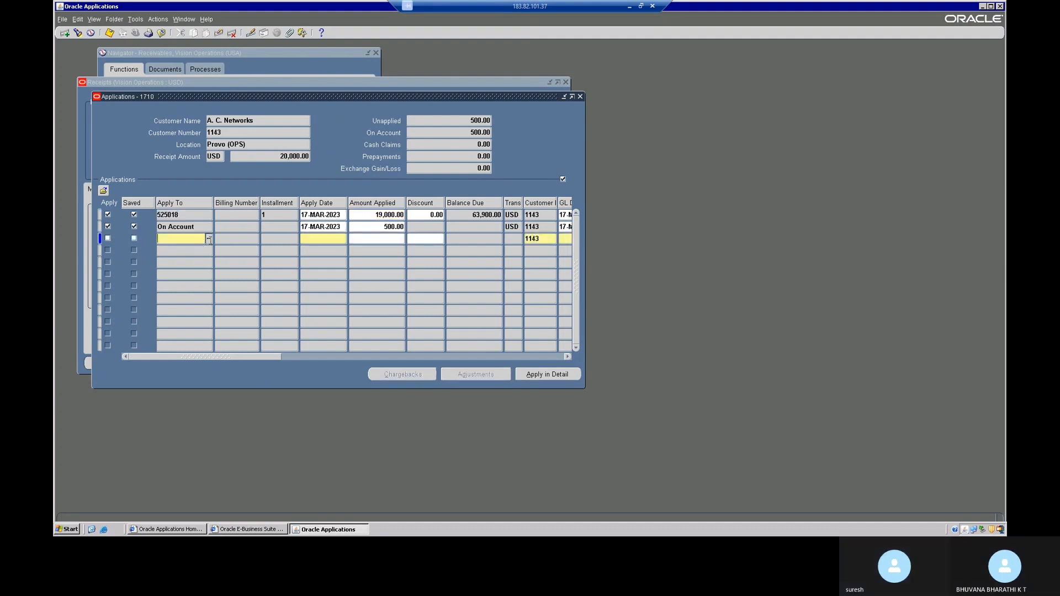
{"action": "left_click", "coordinate": [210, 240]}
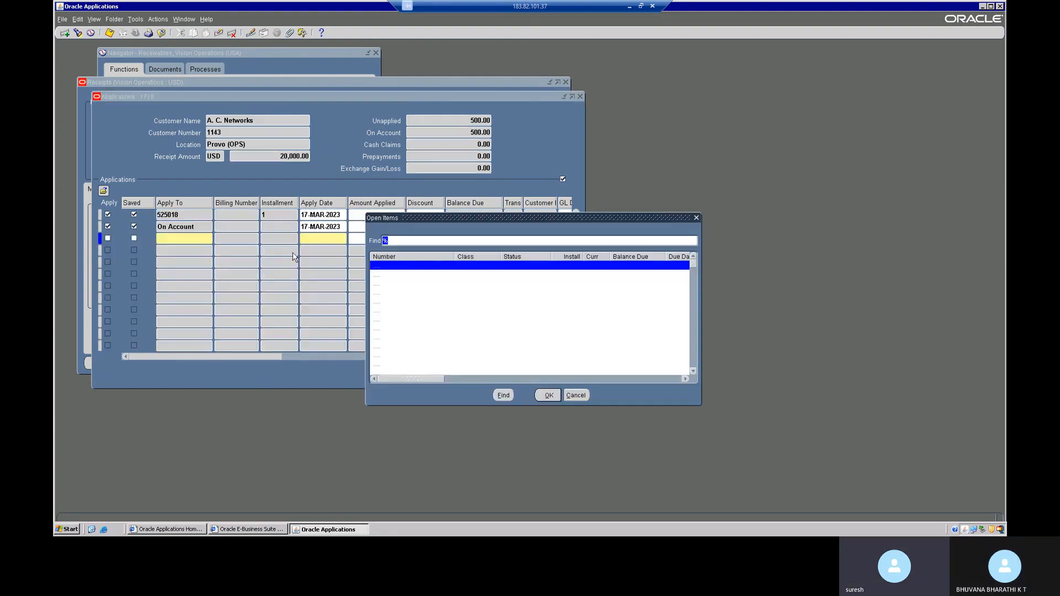
{"action": "left_click", "coordinate": [387, 311]}
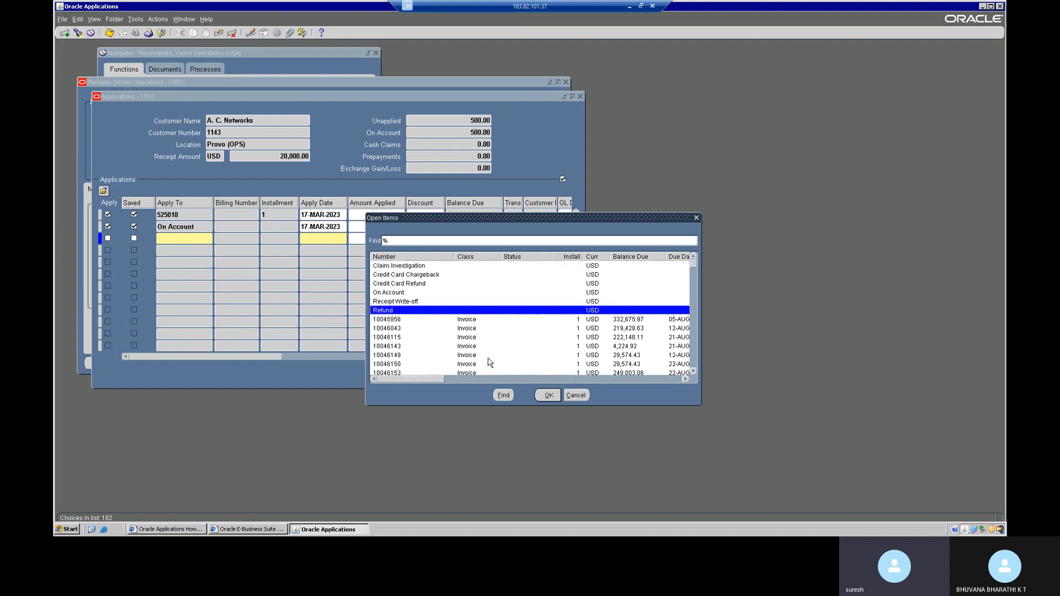
{"action": "left_click", "coordinate": [547, 395]}
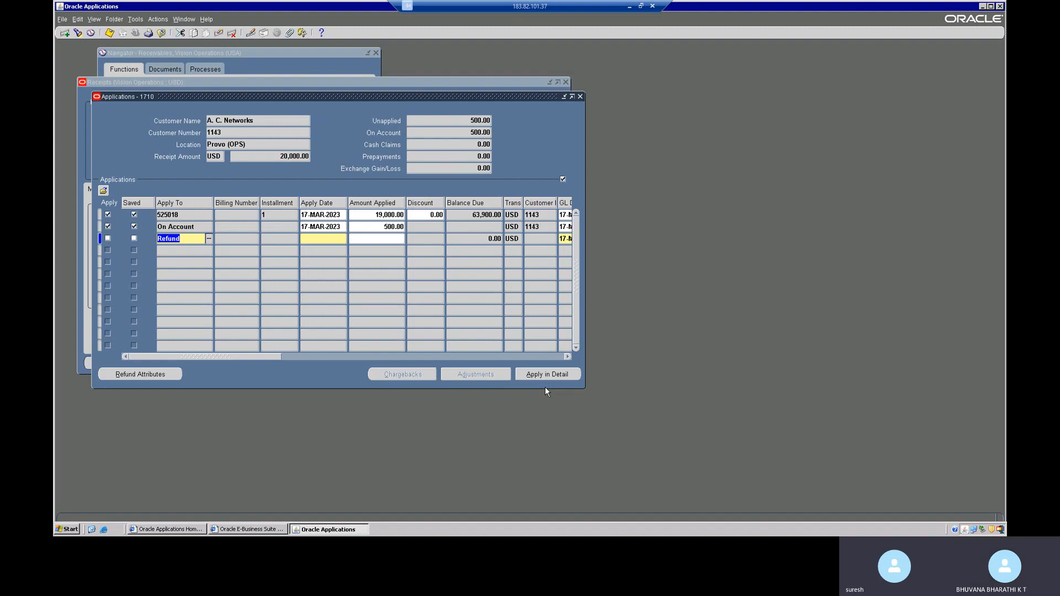
{"action": "key", "text": "Tab"}
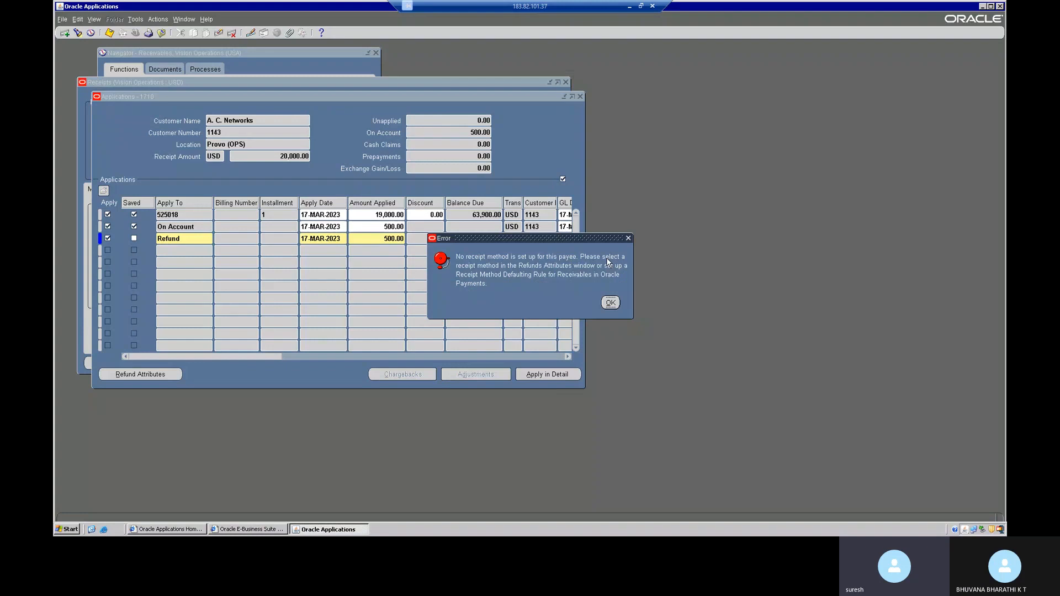
{"action": "left_click", "coordinate": [610, 302]}
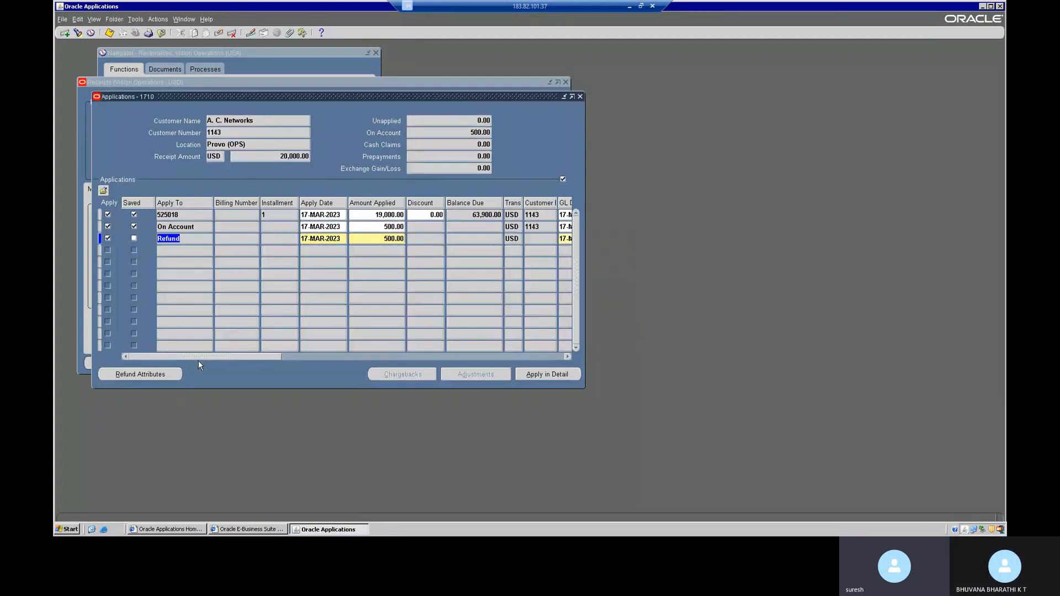
Set the refund payment method to Check in the refund attributes, apply it and try to save the refund
{"action": "left_click", "coordinate": [144, 376]}
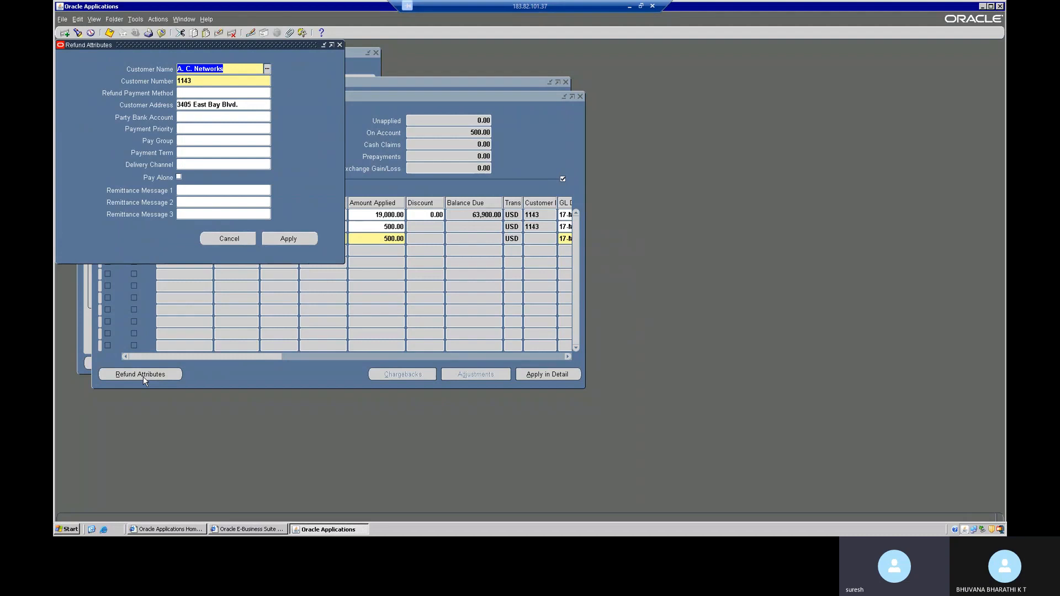
{"action": "left_click", "coordinate": [204, 93]}
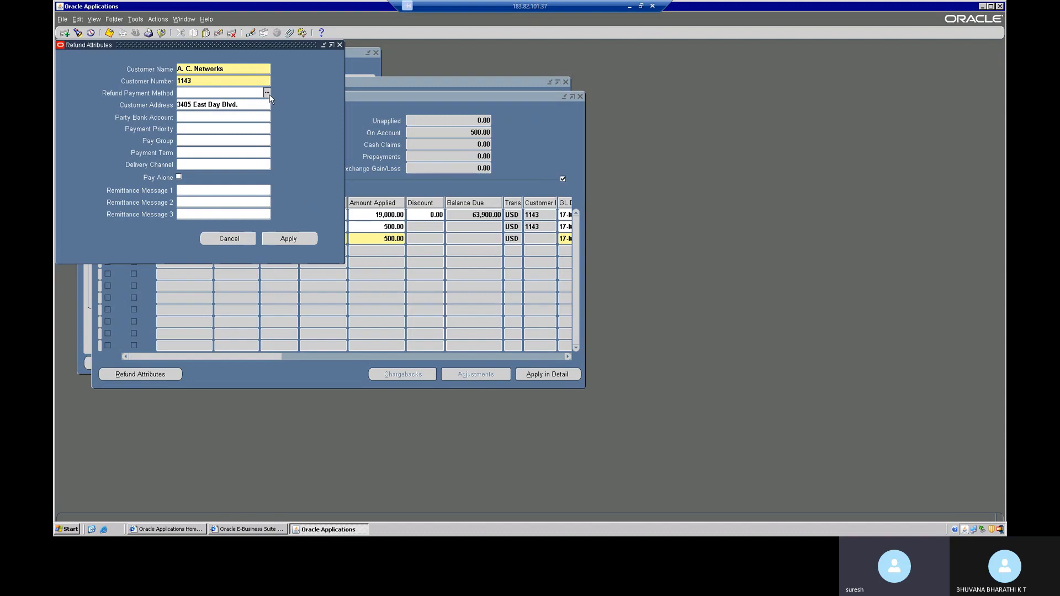
{"action": "left_click", "coordinate": [267, 94]}
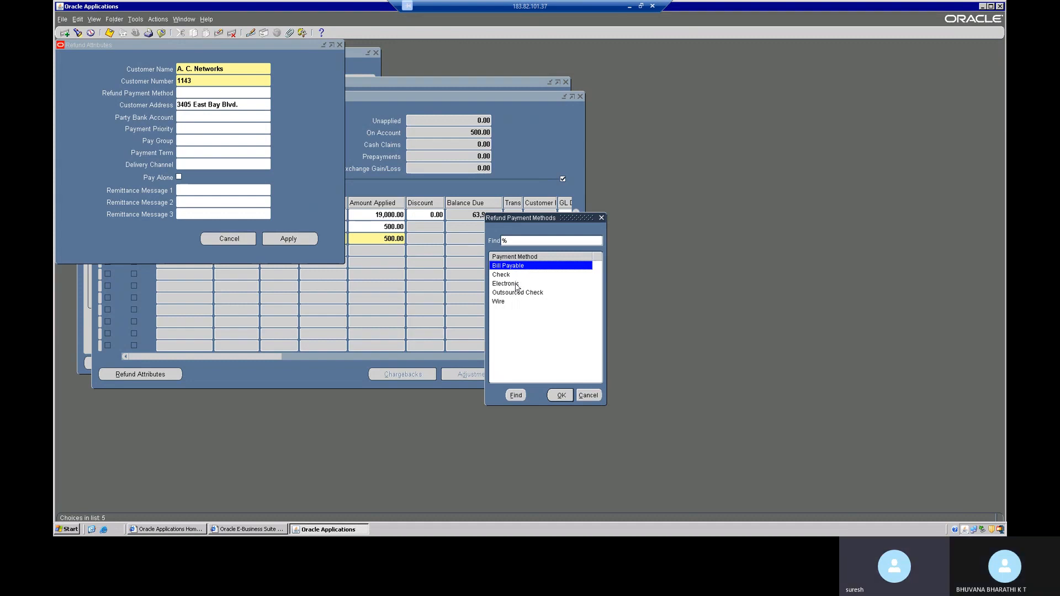
{"action": "key", "text": "Down"}
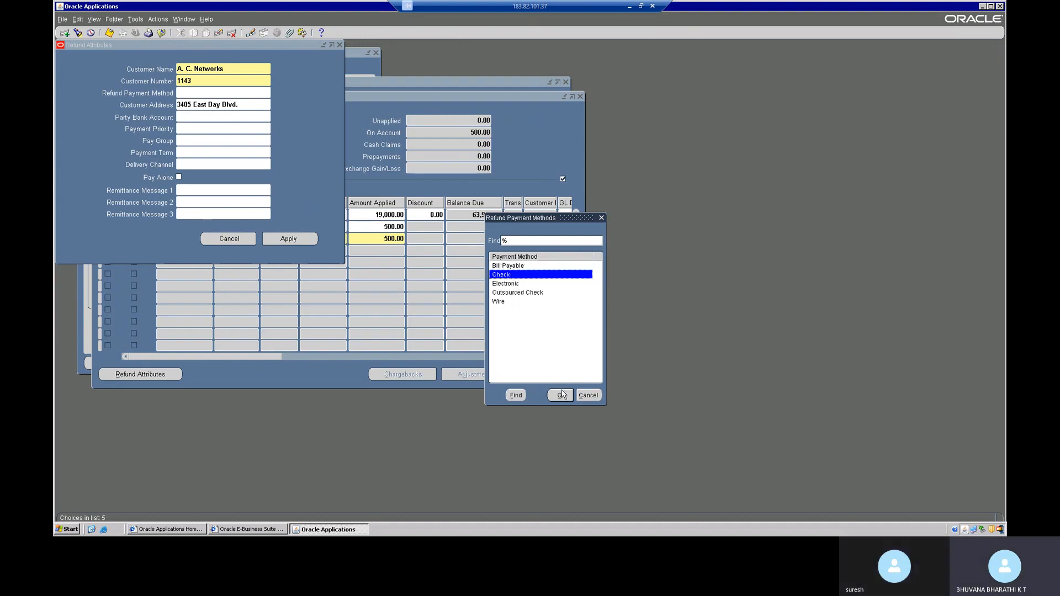
{"action": "left_click", "coordinate": [561, 394]}
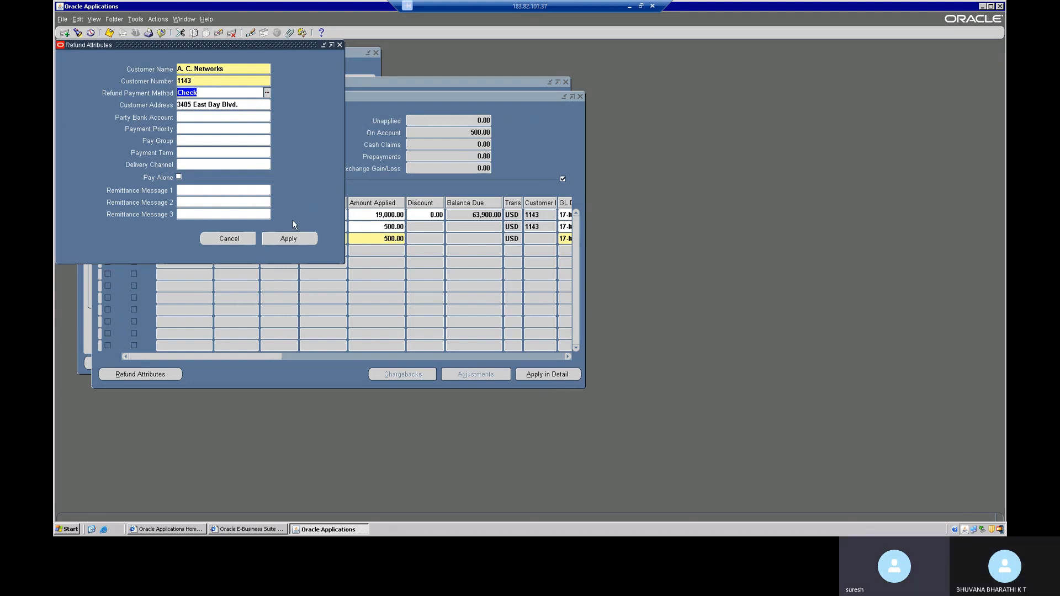
{"action": "left_click", "coordinate": [289, 239]}
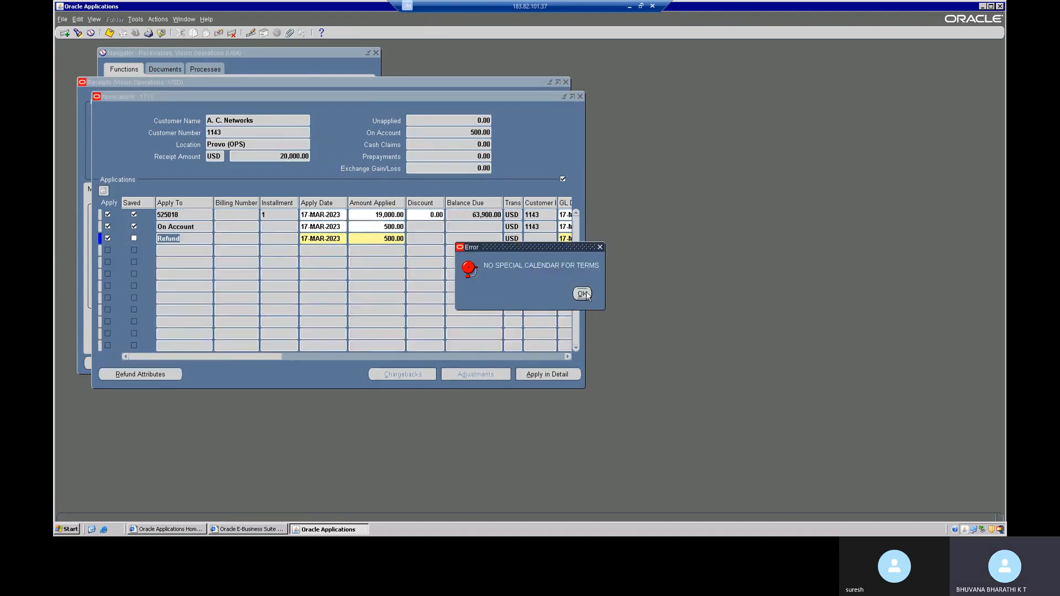
{"action": "left_click", "coordinate": [582, 294]}
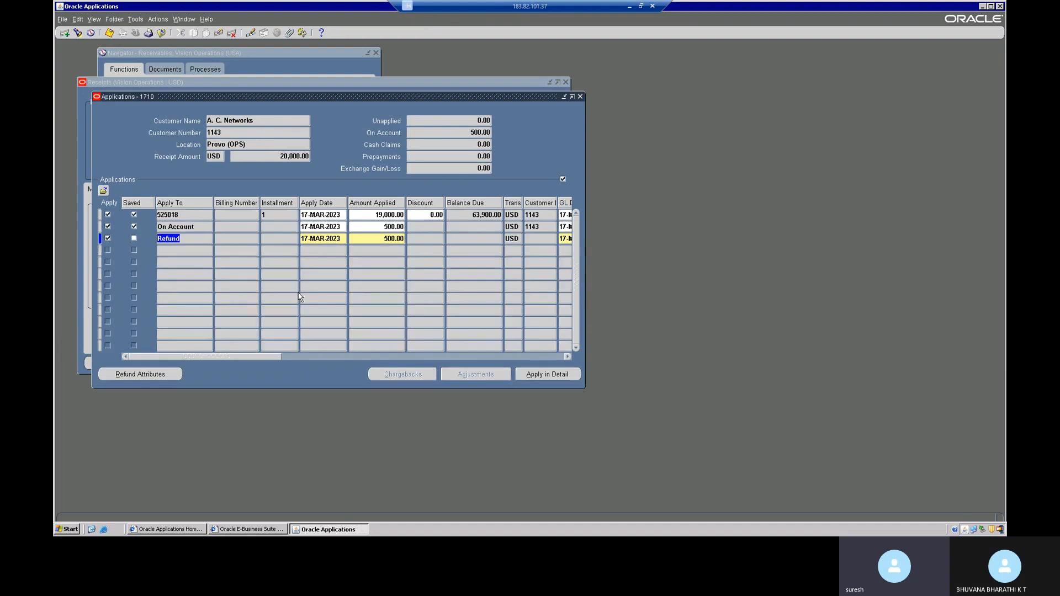
Set the refund's payment term to 10045 (1/10 NET 30), apply the attributes and save the refund application
{"action": "left_click", "coordinate": [136, 376]}
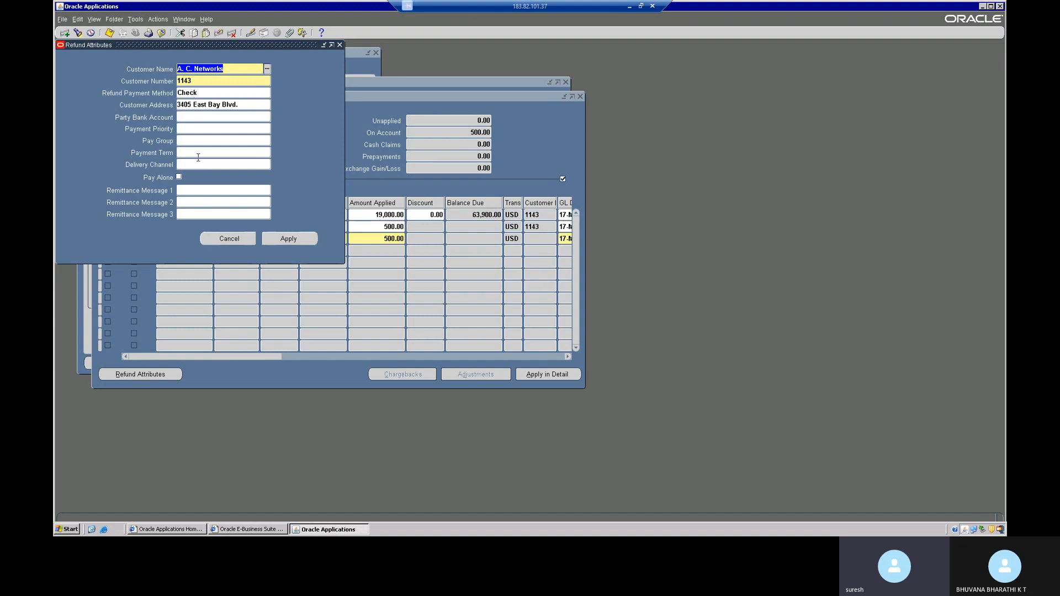
{"action": "left_click", "coordinate": [214, 142]}
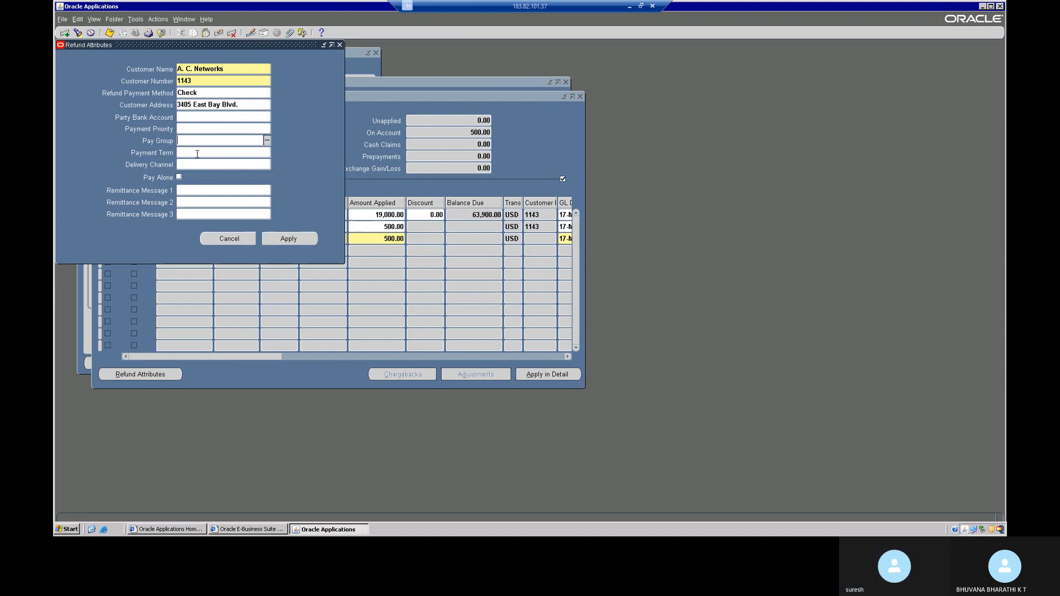
{"action": "left_click", "coordinate": [197, 154]}
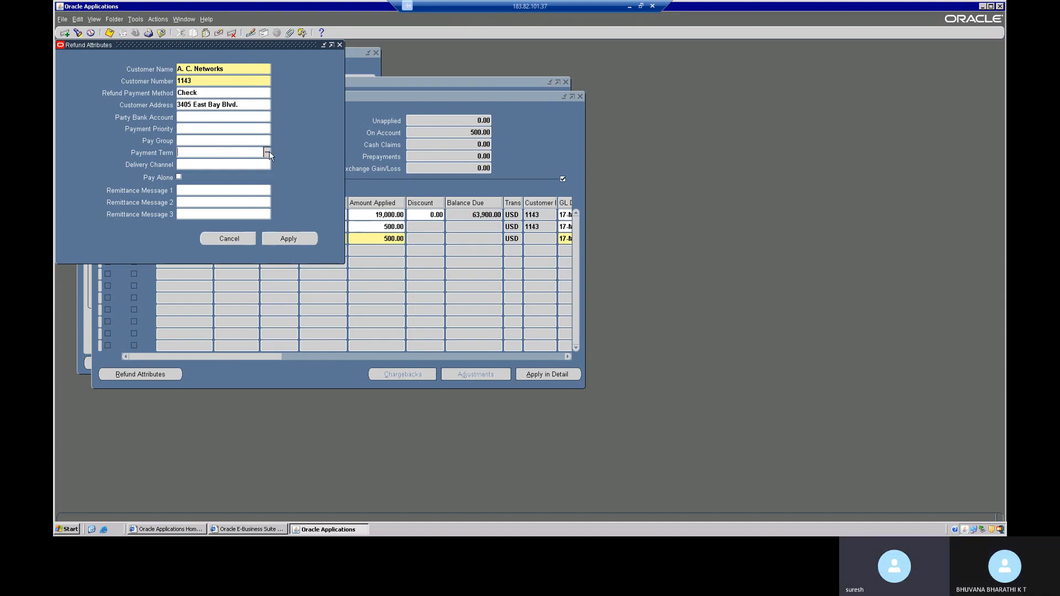
{"action": "left_click", "coordinate": [268, 153]}
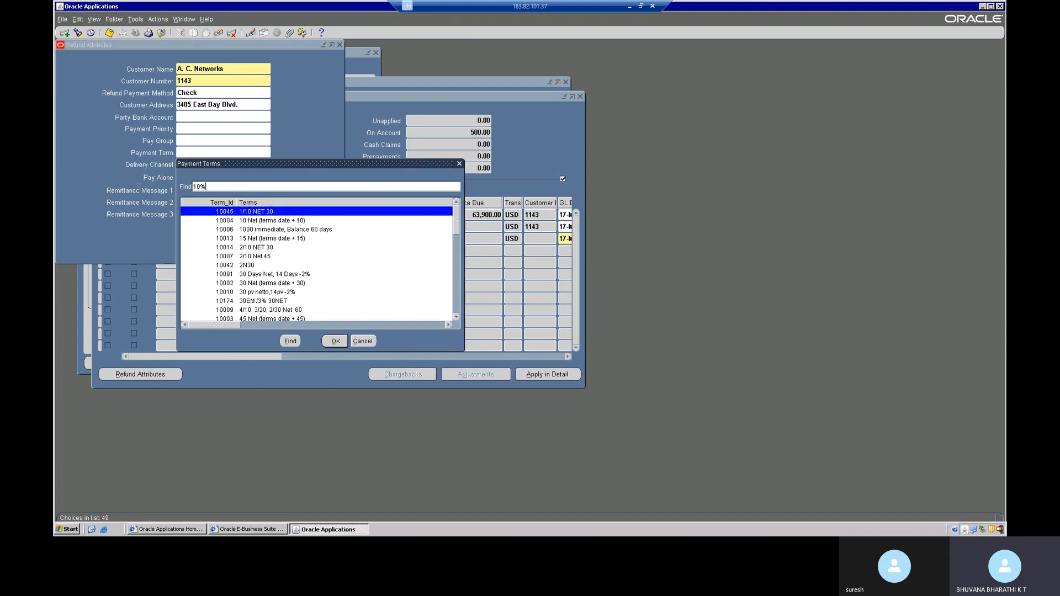
{"action": "left_click_drag", "start_coordinate": [244, 186], "coordinate": [138, 186]}
{"action": "type", "text": "%"}
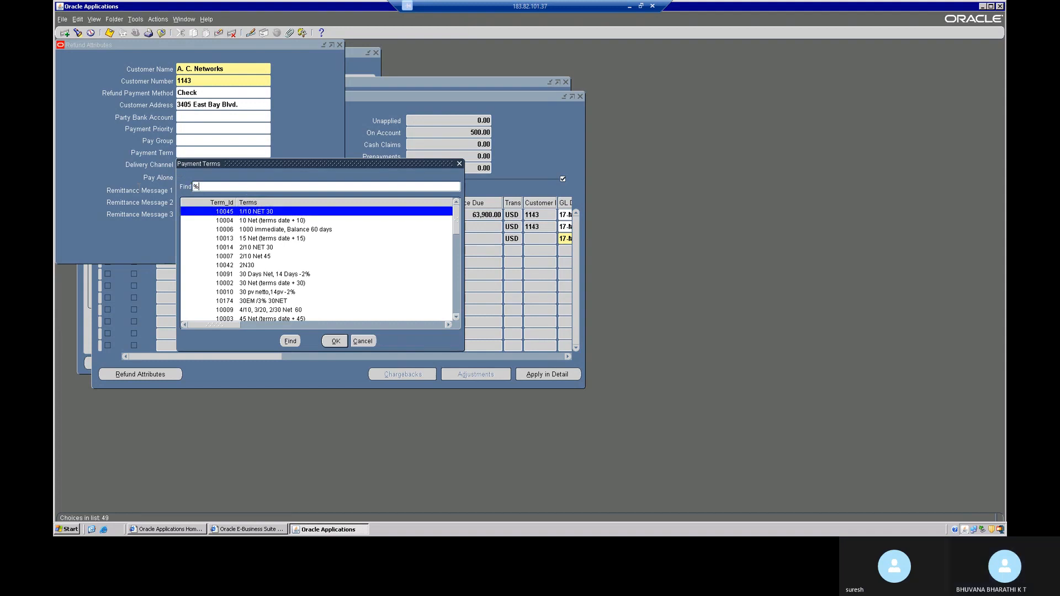
{"action": "type", "text": "Imm%"}
{"action": "left_click", "coordinate": [336, 341]}
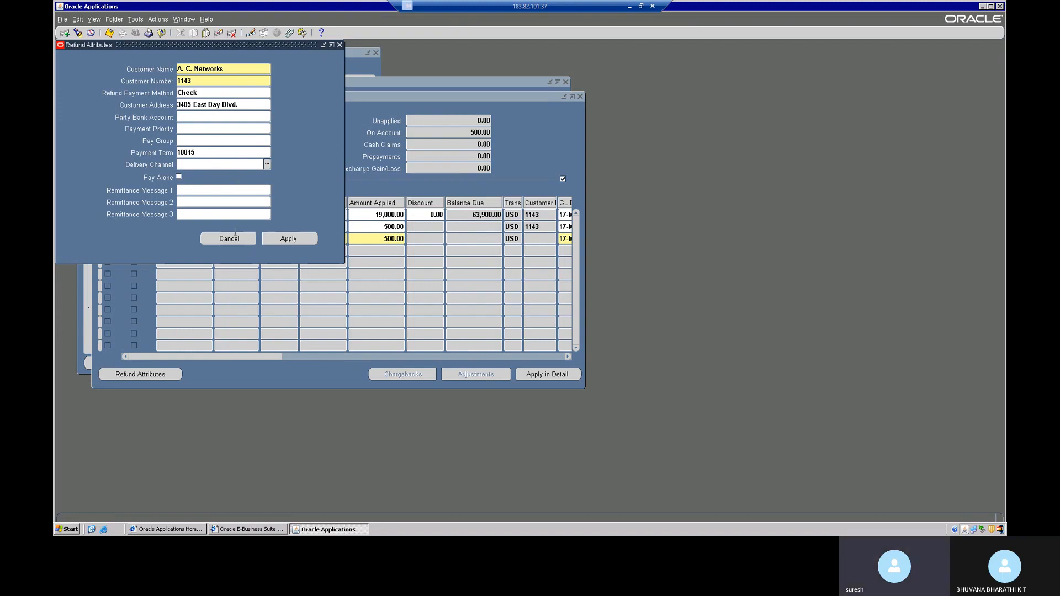
{"action": "left_click", "coordinate": [288, 238]}
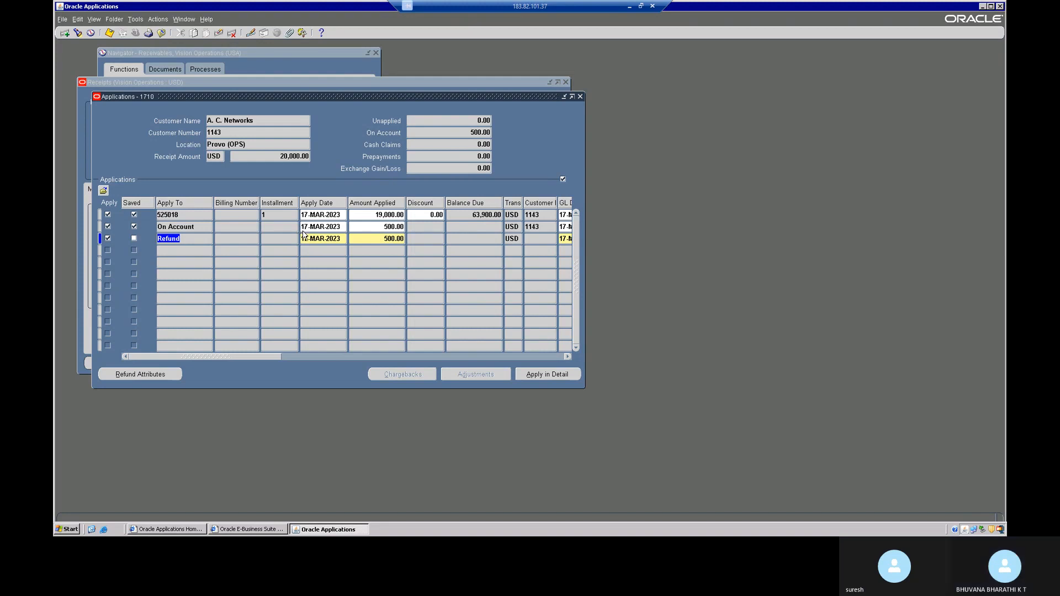
{"action": "key", "text": "ctrl+s"}
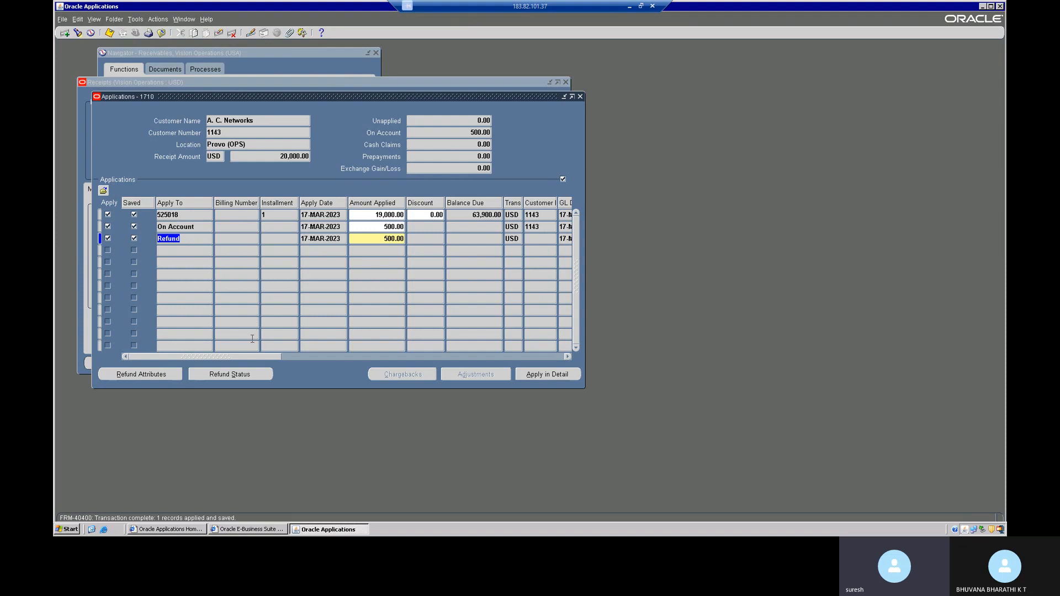
Open the refund status and copy the invoice number of the resulting payment request
{"action": "left_click", "coordinate": [237, 376]}
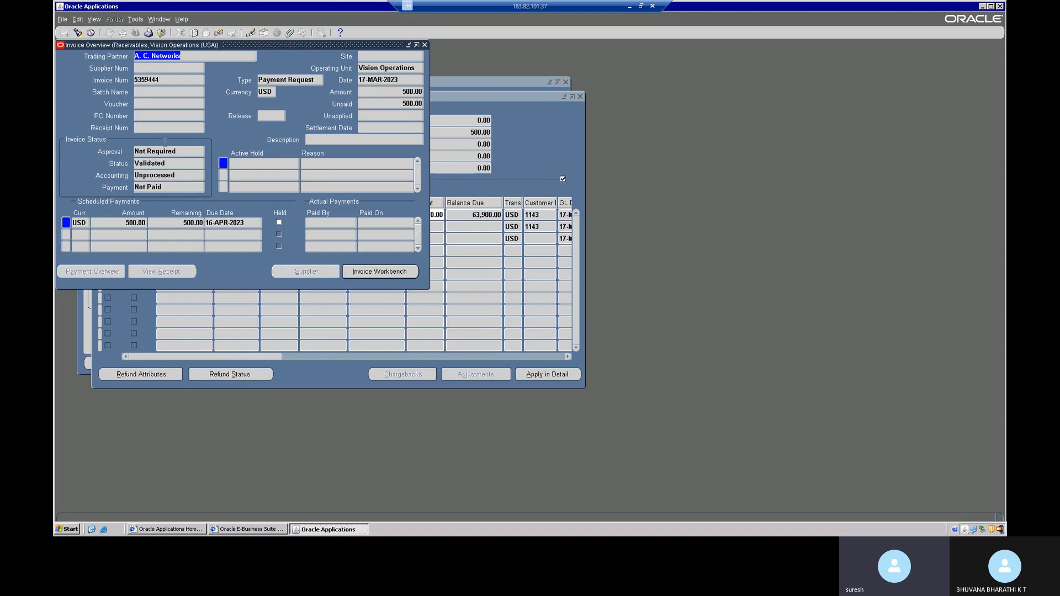
{"action": "double_click", "coordinate": [146, 81]}
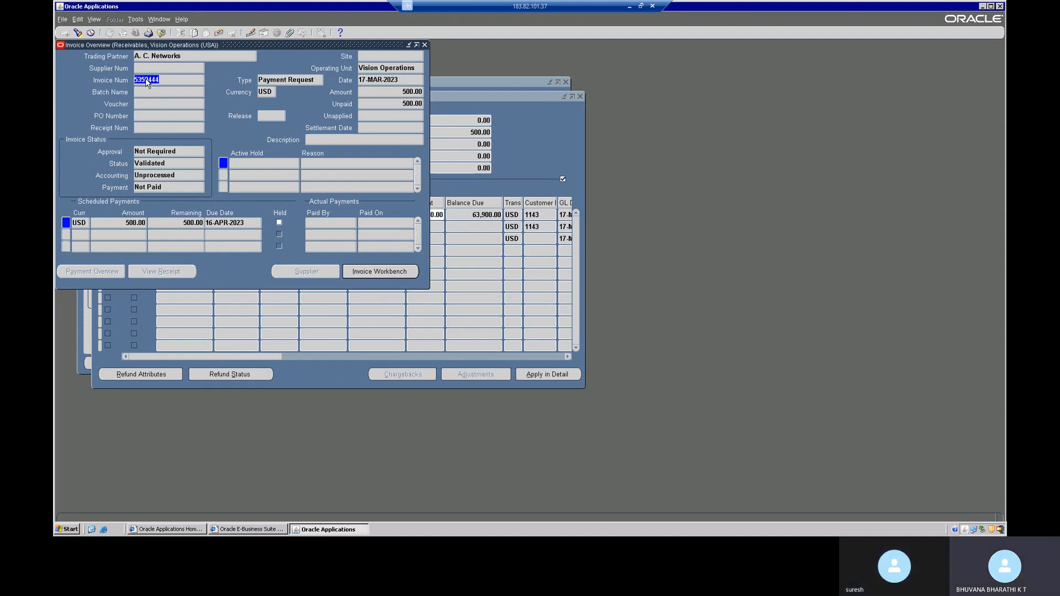
{"action": "left_click", "coordinate": [145, 79]}
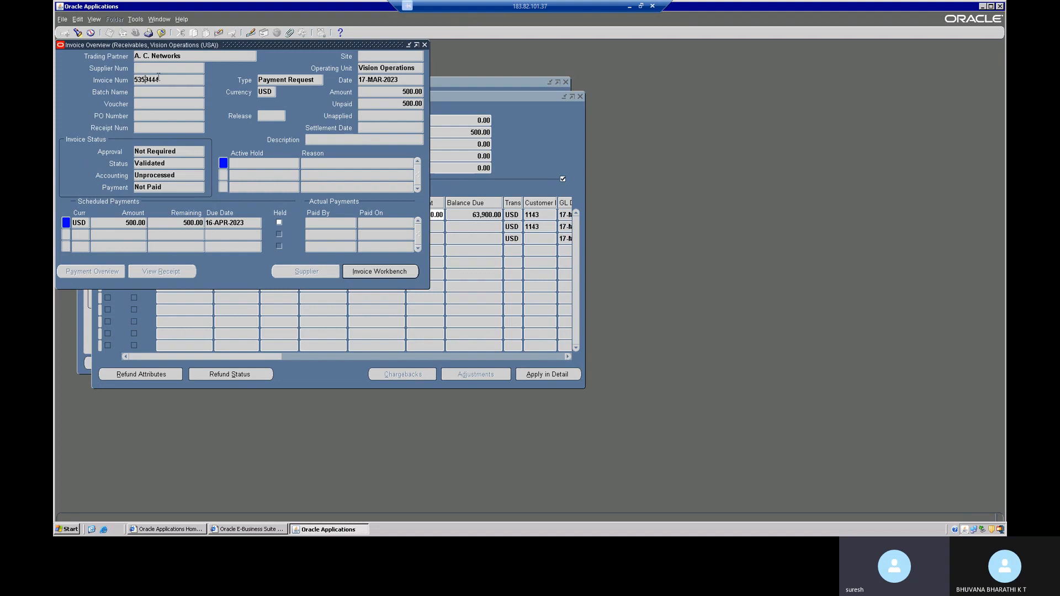
{"action": "double_click", "coordinate": [158, 78]}
{"action": "right_click", "coordinate": [150, 81]}
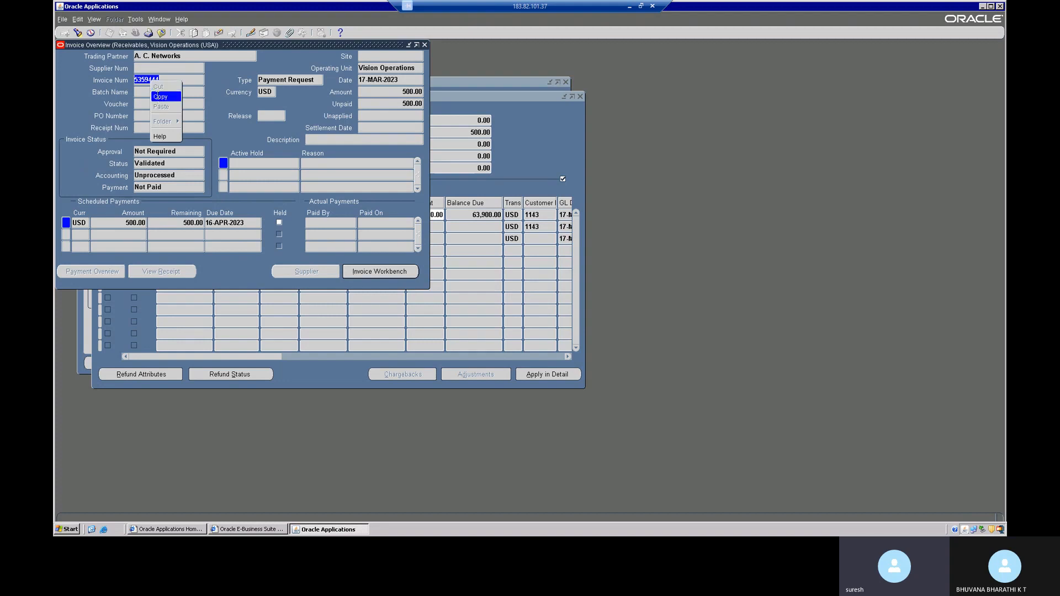
{"action": "left_click", "coordinate": [158, 97]}
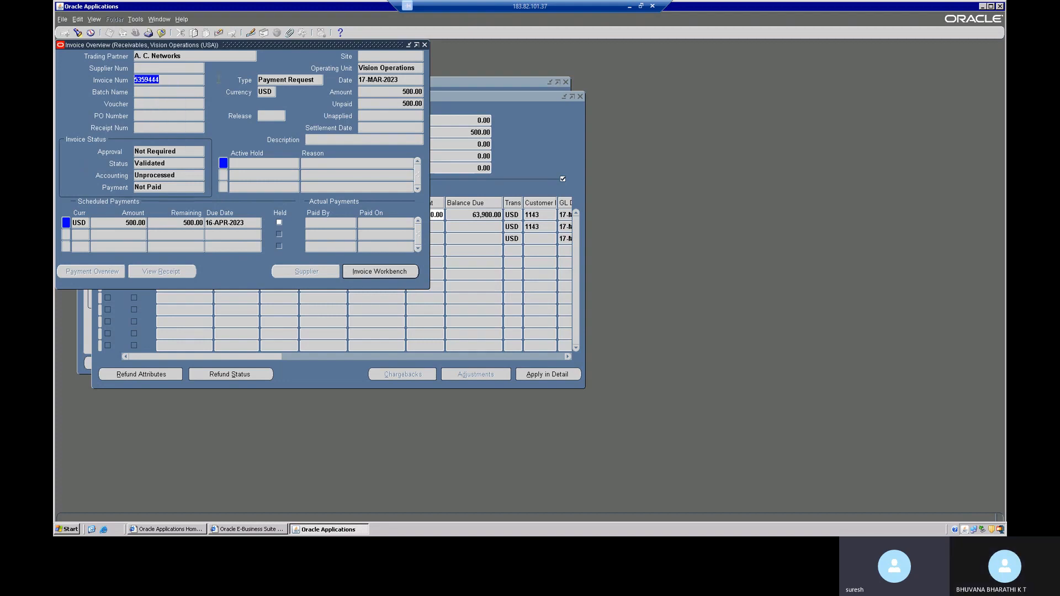
Close the invoice overview, applications and receipt windows, and switch to the Payables, Vision Operations (USA) responsibility
{"action": "left_click", "coordinate": [424, 45]}
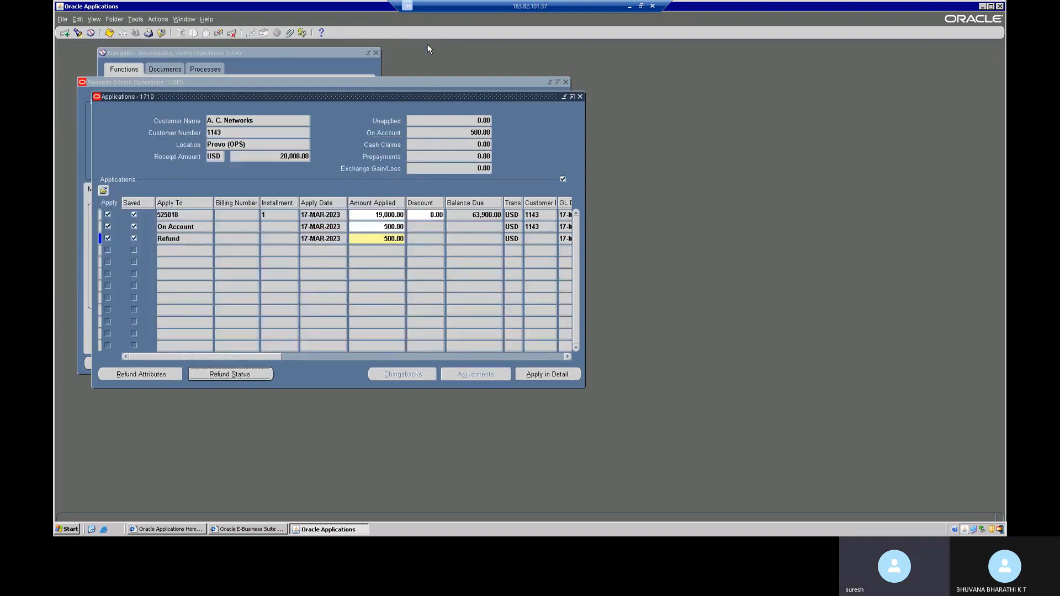
{"action": "left_click", "coordinate": [581, 97]}
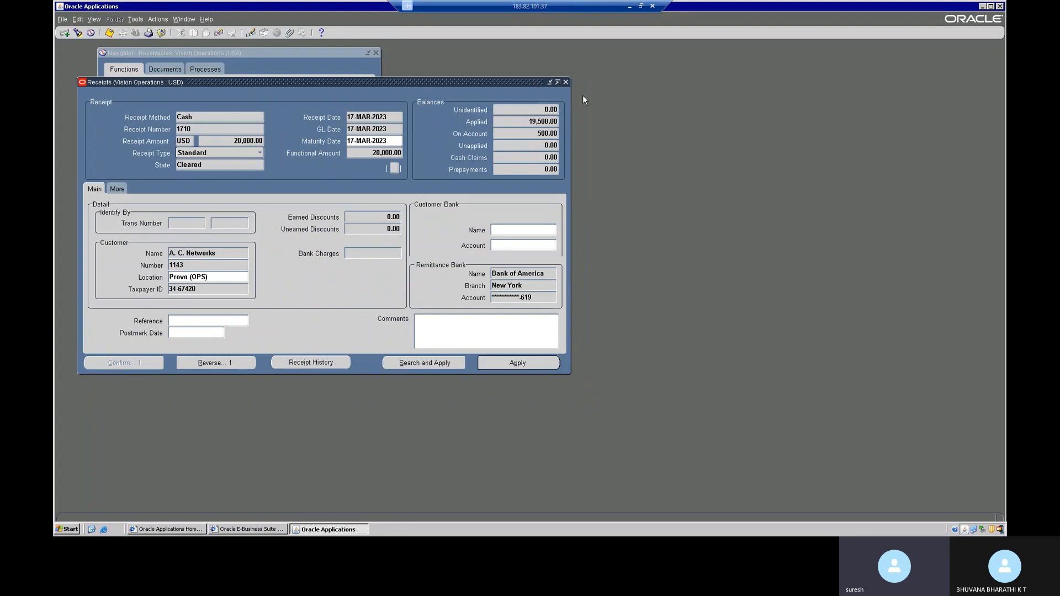
{"action": "left_click", "coordinate": [565, 82]}
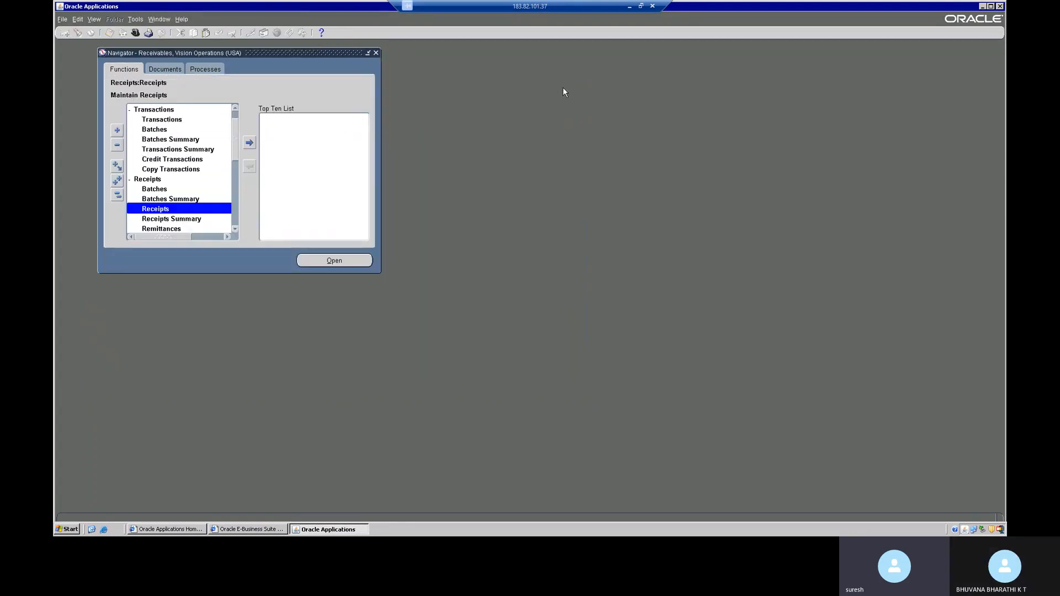
{"action": "left_click", "coordinate": [136, 34]}
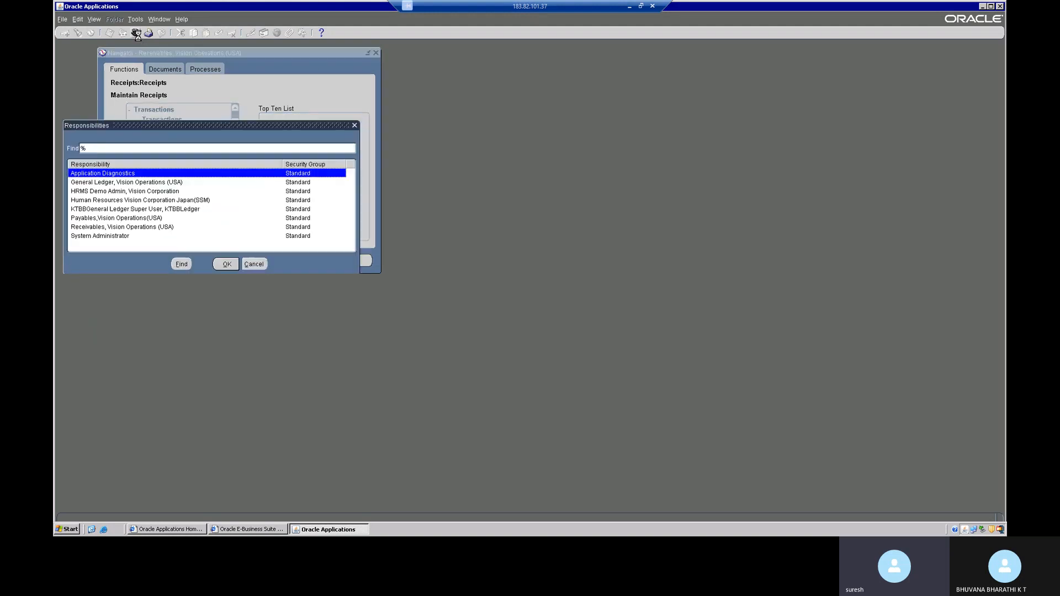
{"action": "left_click", "coordinate": [110, 218]}
{"action": "left_click", "coordinate": [226, 263]}
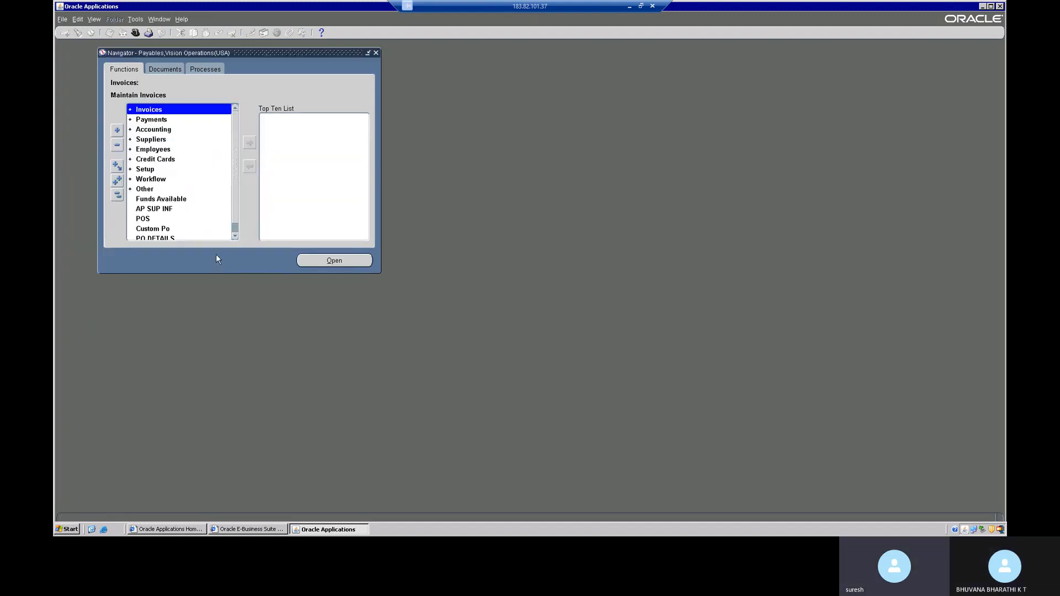
Open the Invoices function under Invoices Entry in Payables
{"action": "double_click", "coordinate": [162, 110]}
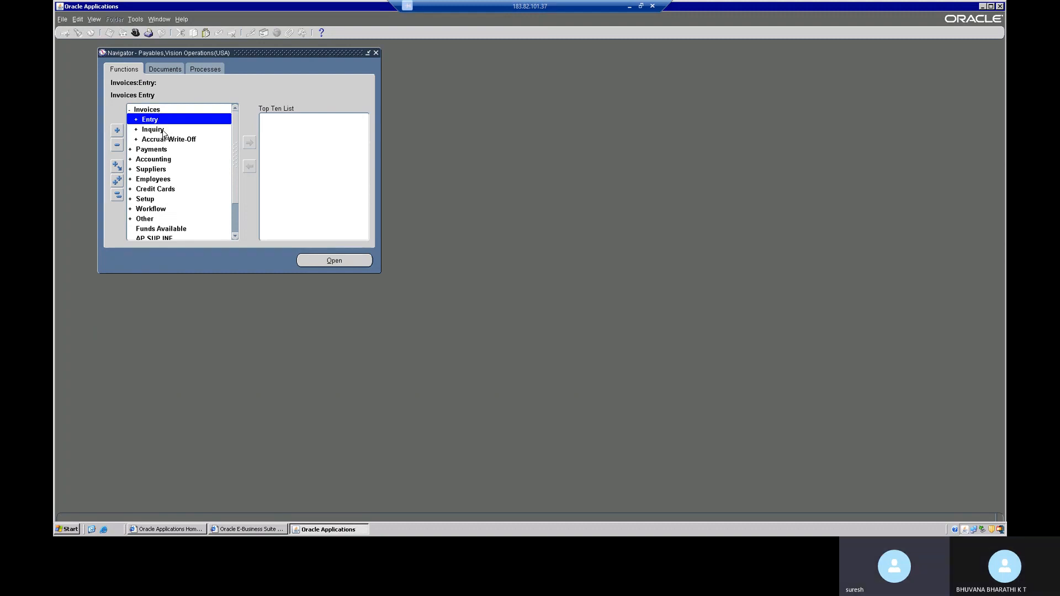
{"action": "double_click", "coordinate": [168, 120]}
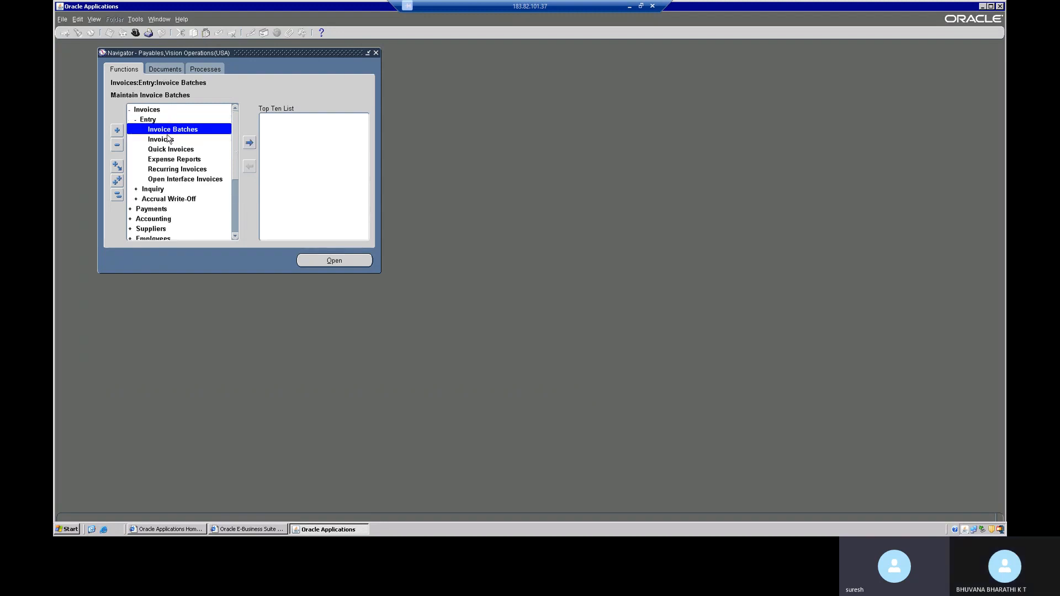
{"action": "left_click", "coordinate": [167, 141]}
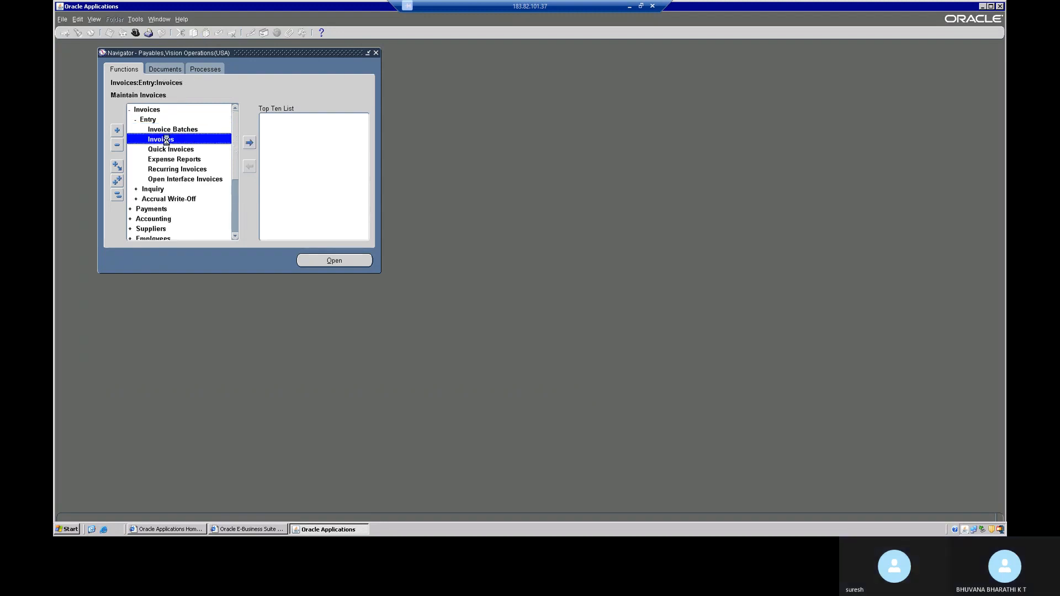
Find payment request invoice 5359444 in the Invoice Workbench and examine its supplier, date and amount columns
{"action": "double_click", "coordinate": [167, 141]}
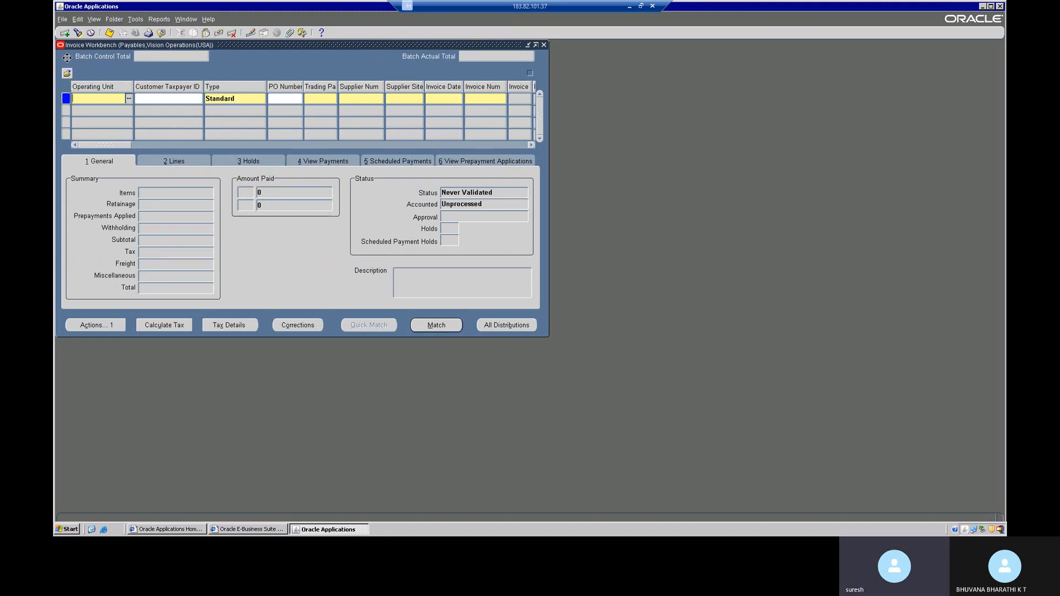
{"action": "left_click", "coordinate": [77, 33]}
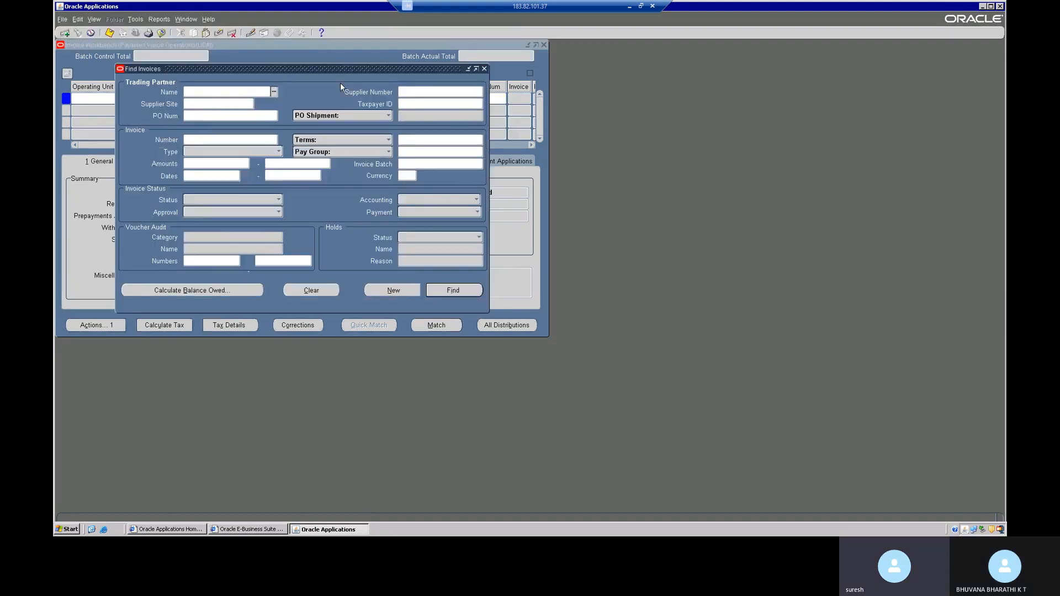
{"action": "left_click", "coordinate": [208, 141]}
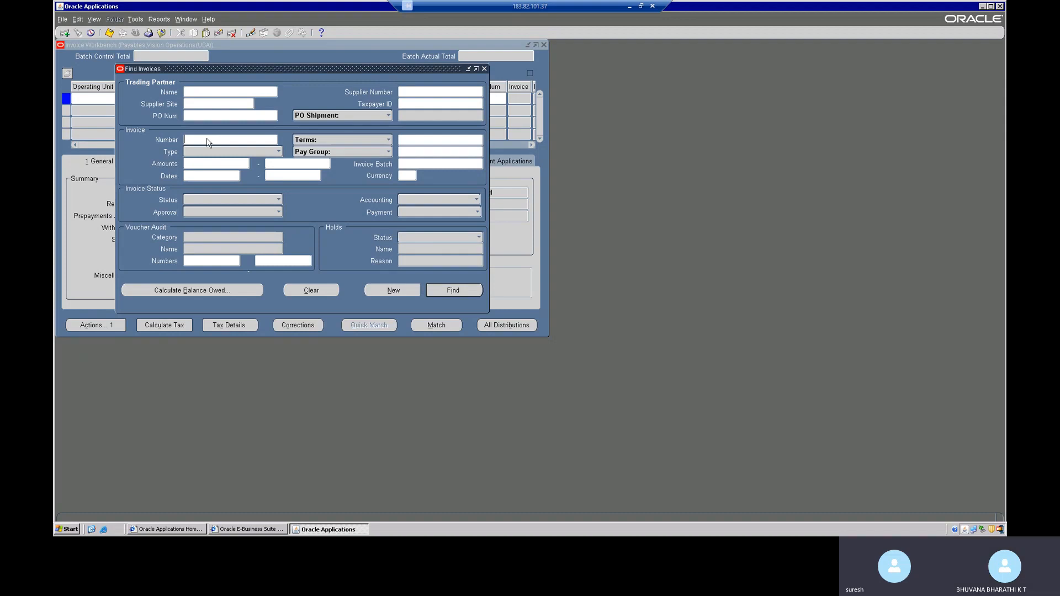
{"action": "type", "text": "535944414"}
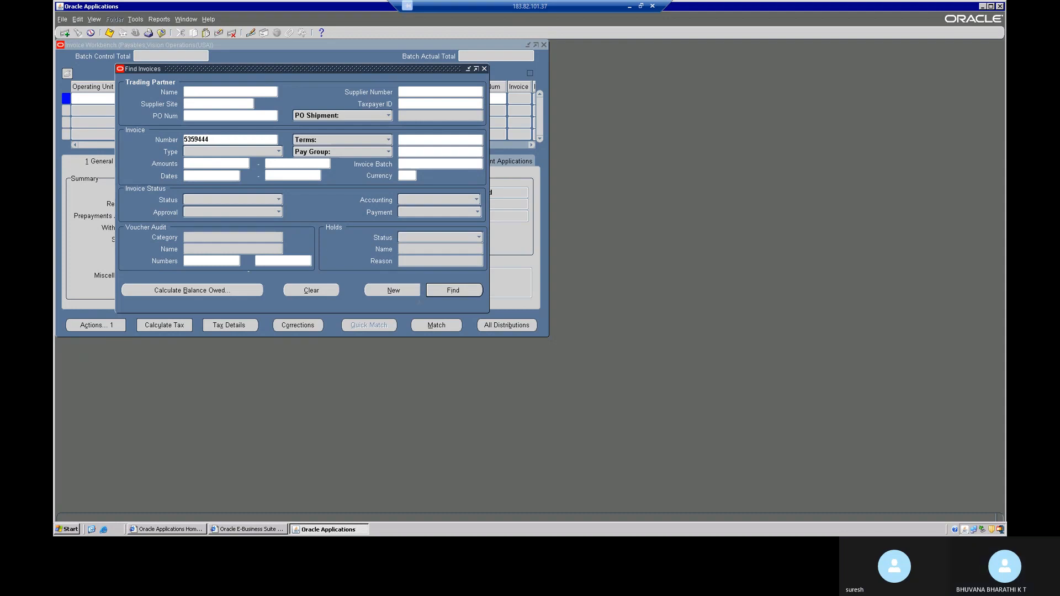
{"action": "left_click", "coordinate": [449, 290]}
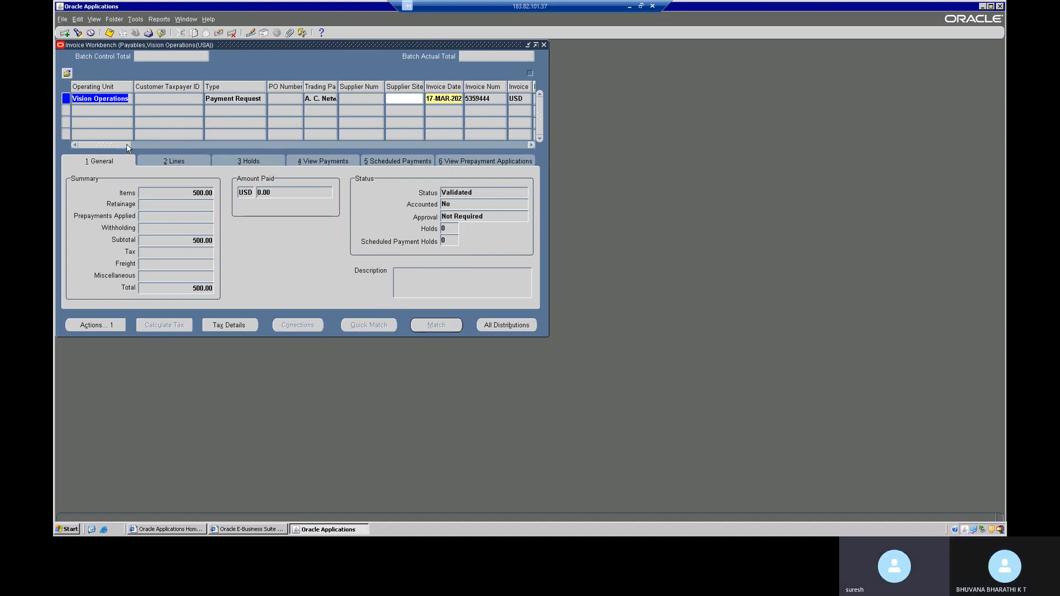
{"action": "left_click", "coordinate": [144, 144]}
{"action": "left_click", "coordinate": [144, 144]}
{"action": "left_click", "coordinate": [154, 144]}
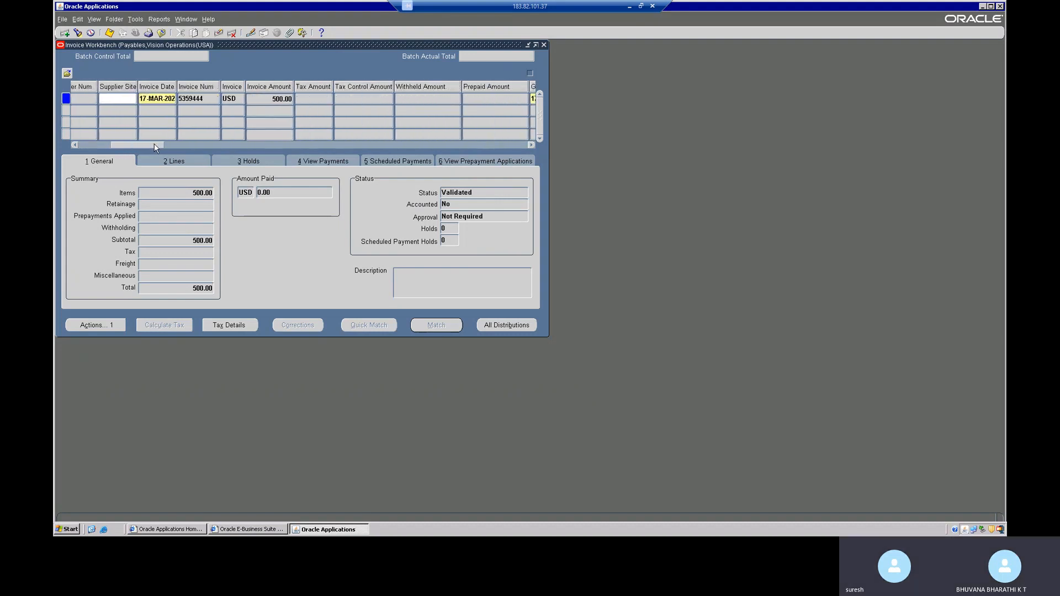
{"action": "left_click_drag", "start_coordinate": [154, 144], "coordinate": [103, 145]}
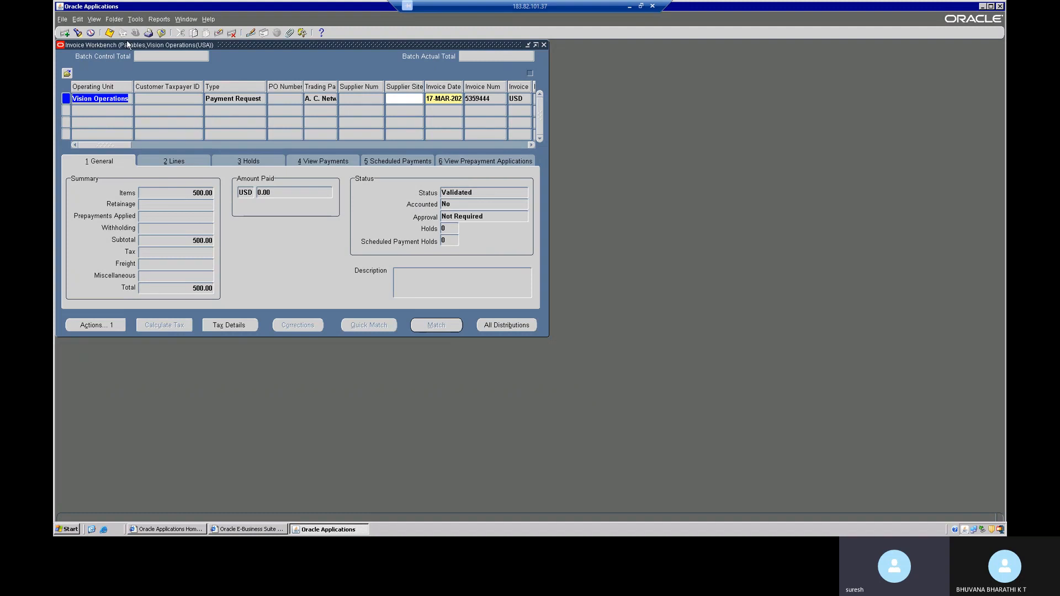
Close the Invoice Workbench and switch to the Receivables, Vision Operations (USA) responsibility
{"action": "left_click", "coordinate": [544, 44]}
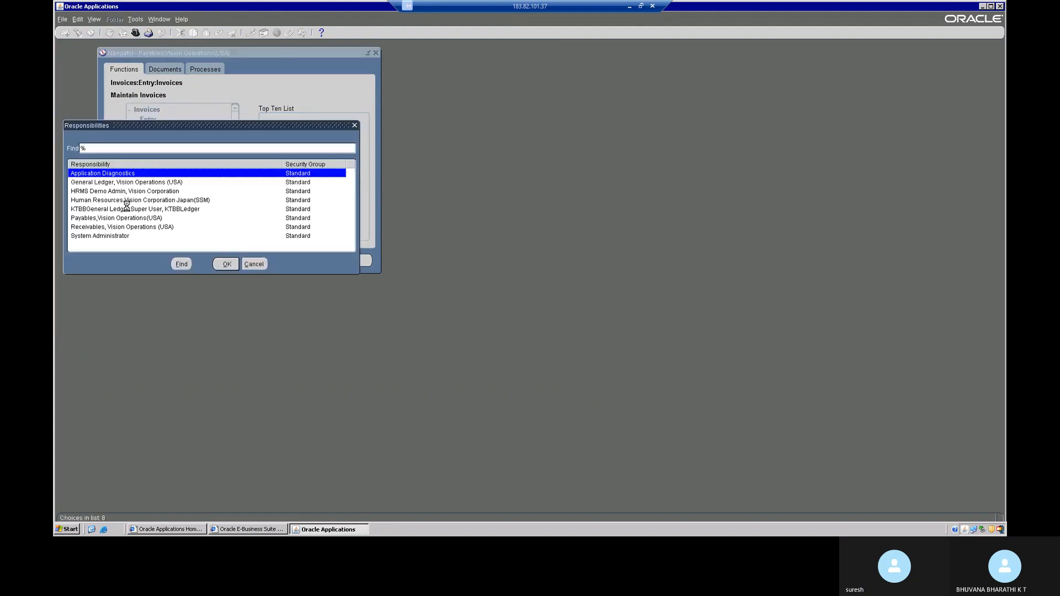
{"action": "left_click", "coordinate": [114, 226]}
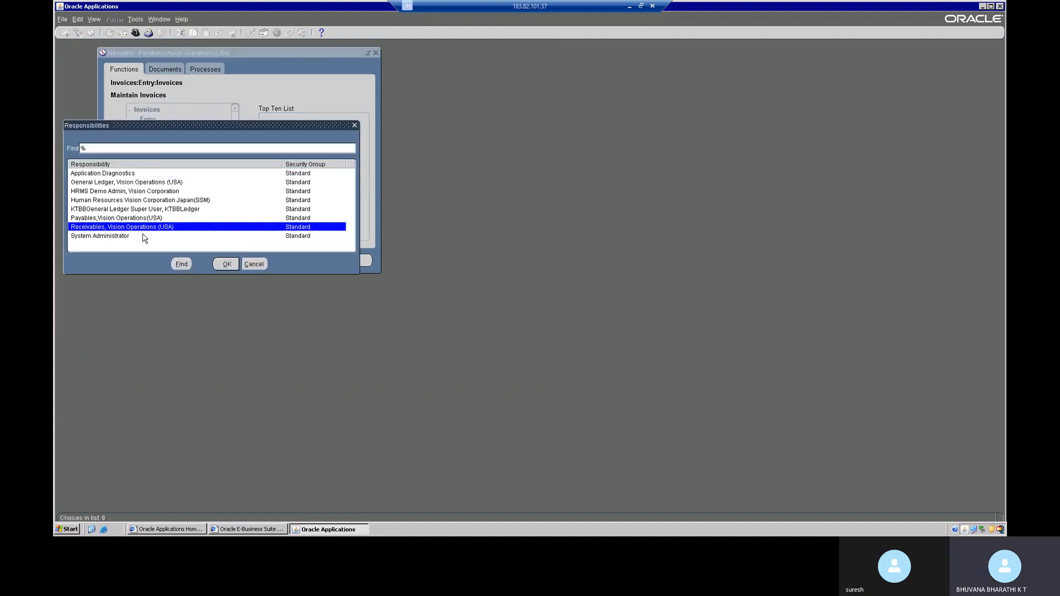
{"action": "left_click", "coordinate": [227, 264]}
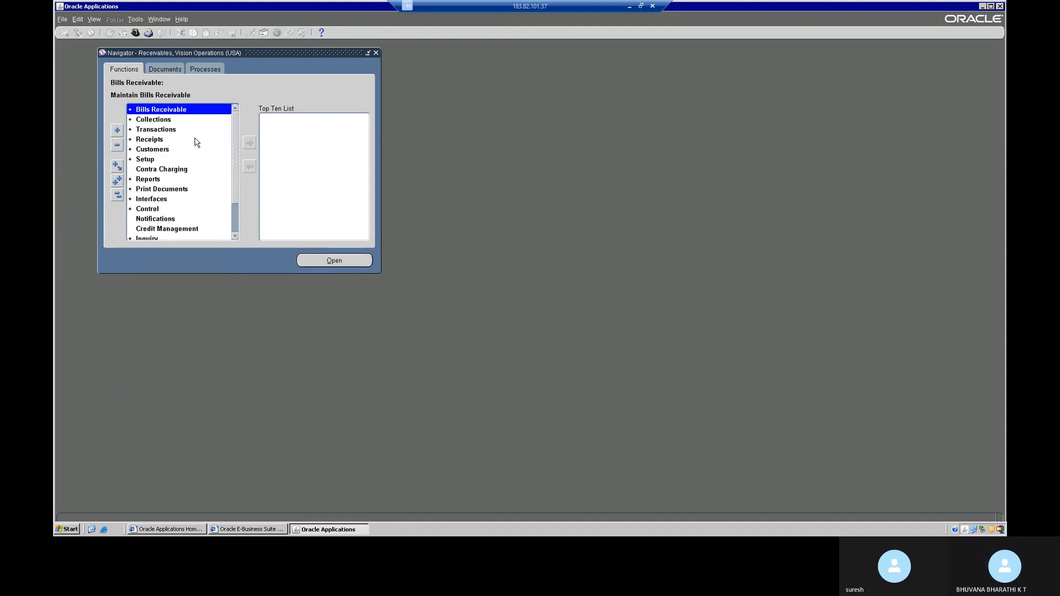
Open the Batches function under Transactions in Receivables
{"action": "double_click", "coordinate": [160, 140]}
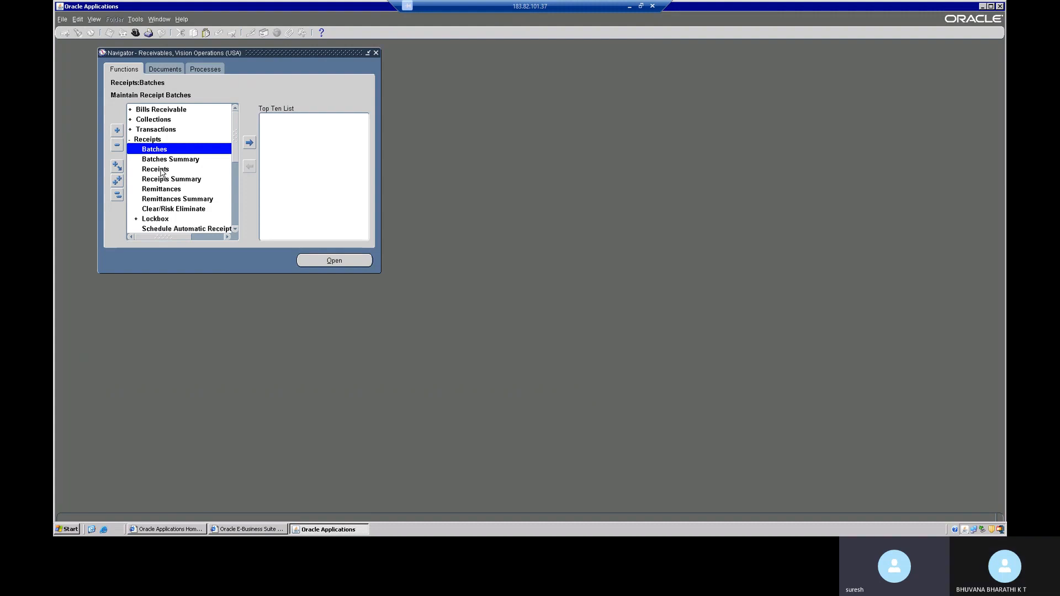
{"action": "double_click", "coordinate": [160, 131]}
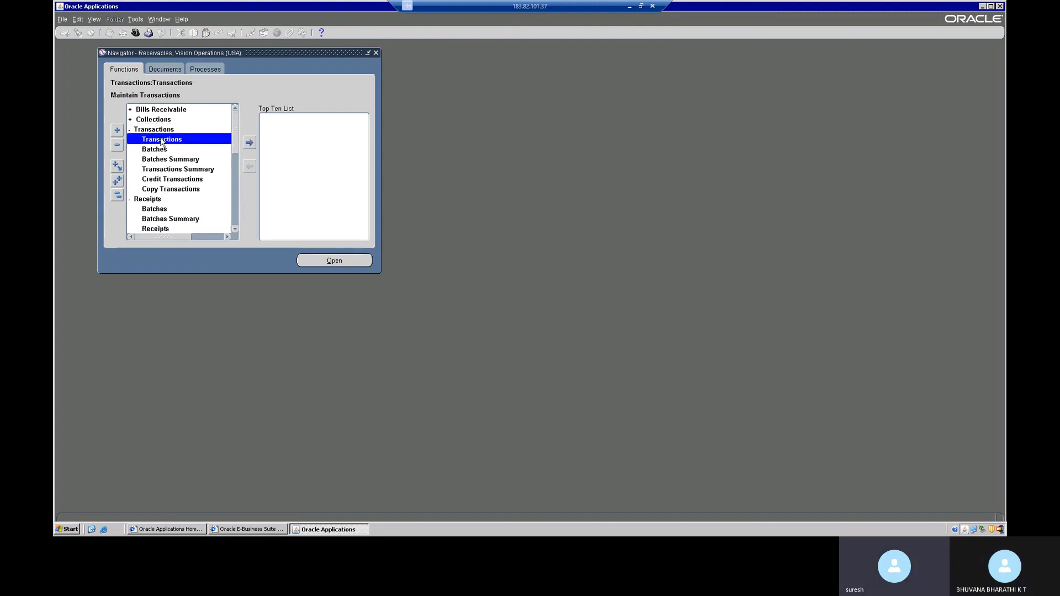
{"action": "left_click", "coordinate": [183, 150]}
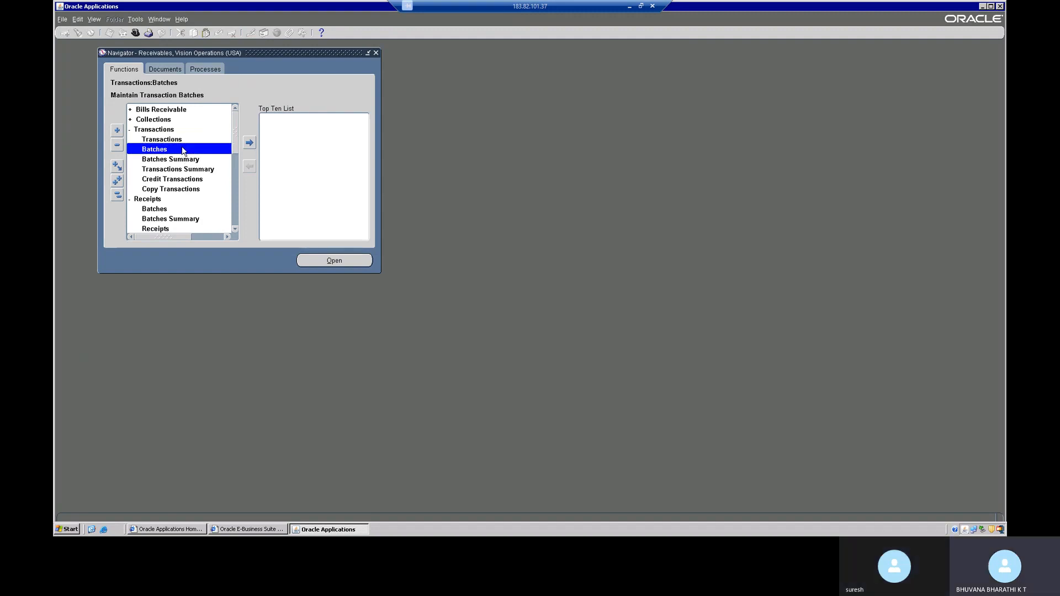
{"action": "double_click", "coordinate": [182, 150]}
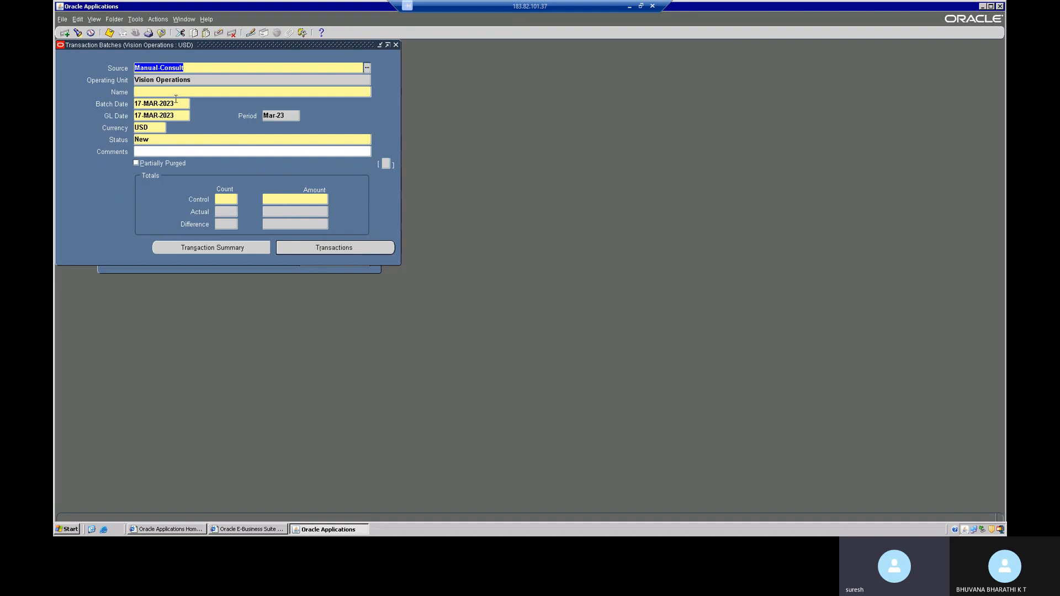
Name the transaction batch KTBB Batch 1, set its control count to 8 and control amount to 25000, and save it
{"action": "left_click", "coordinate": [163, 92]}
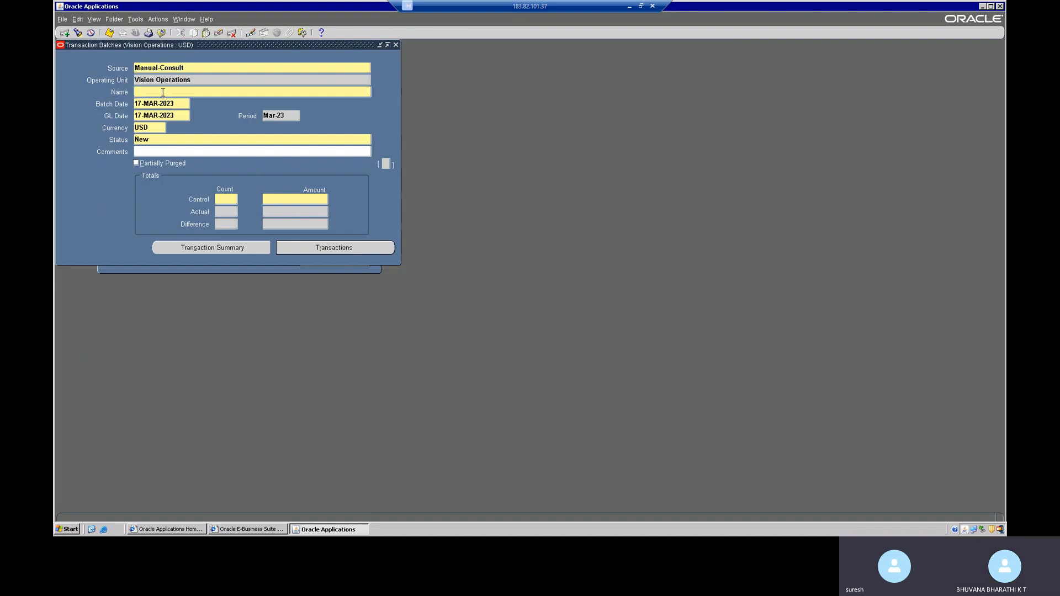
{"action": "type", "text": "KTBB"}
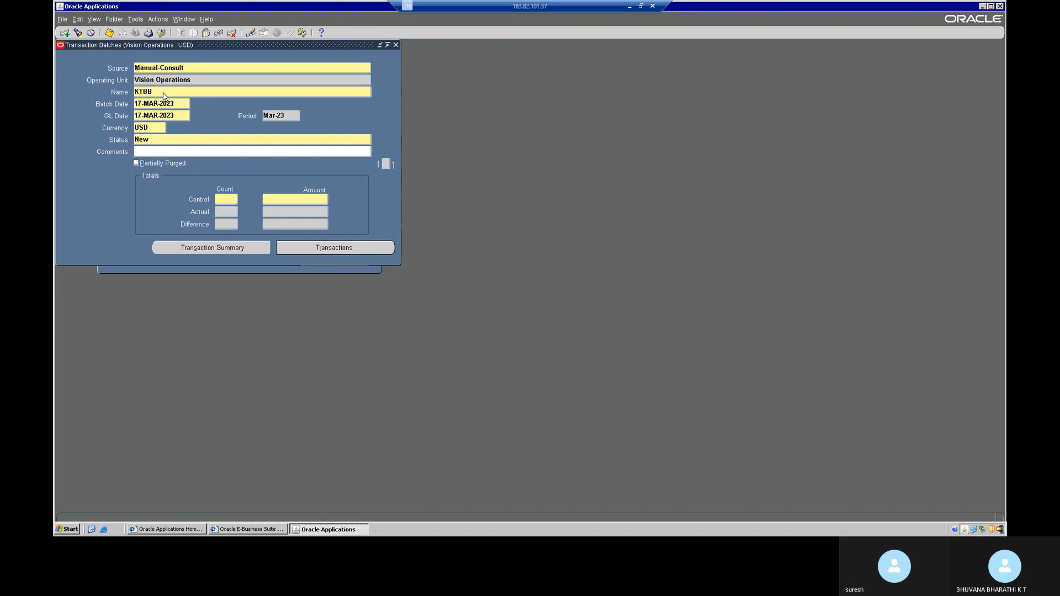
{"action": "type", "text": " Batch 1"}
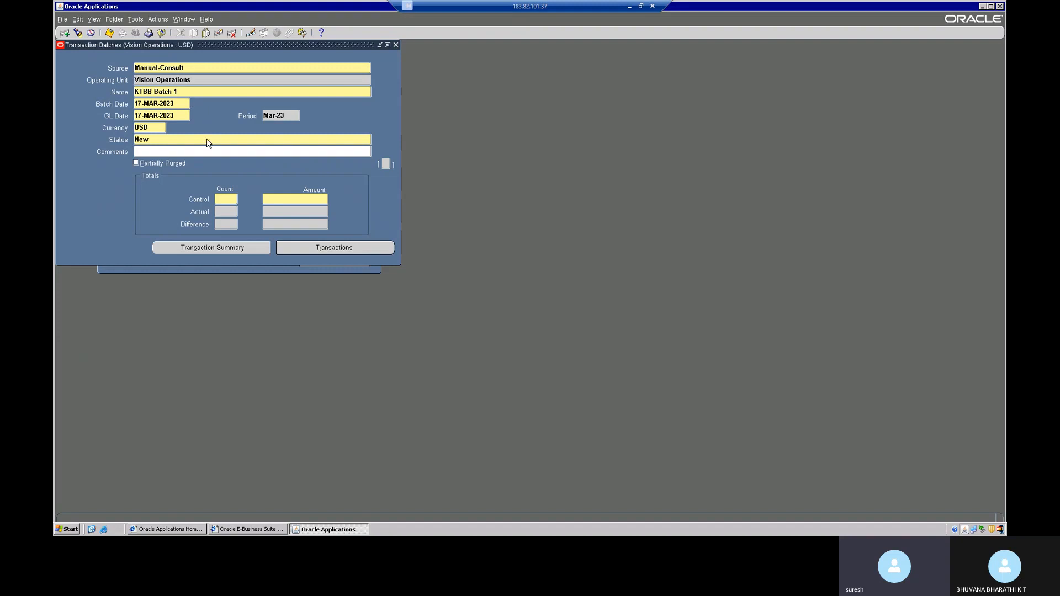
{"action": "left_click", "coordinate": [221, 202]}
{"action": "type", "text": "8"}
{"action": "key", "text": "Tab"}
{"action": "type", "text": "25000"}
{"action": "key", "text": "ctrl+s"}
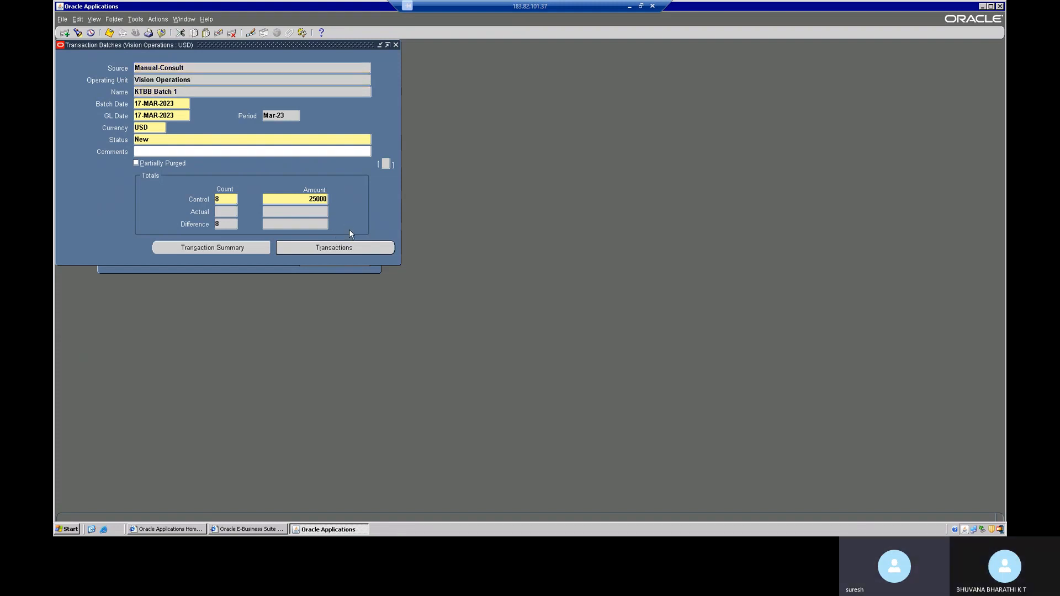
Start a new invoice transaction in the batch and set its currency to AUD (Australian Dollar)
{"action": "left_click", "coordinate": [335, 247]}
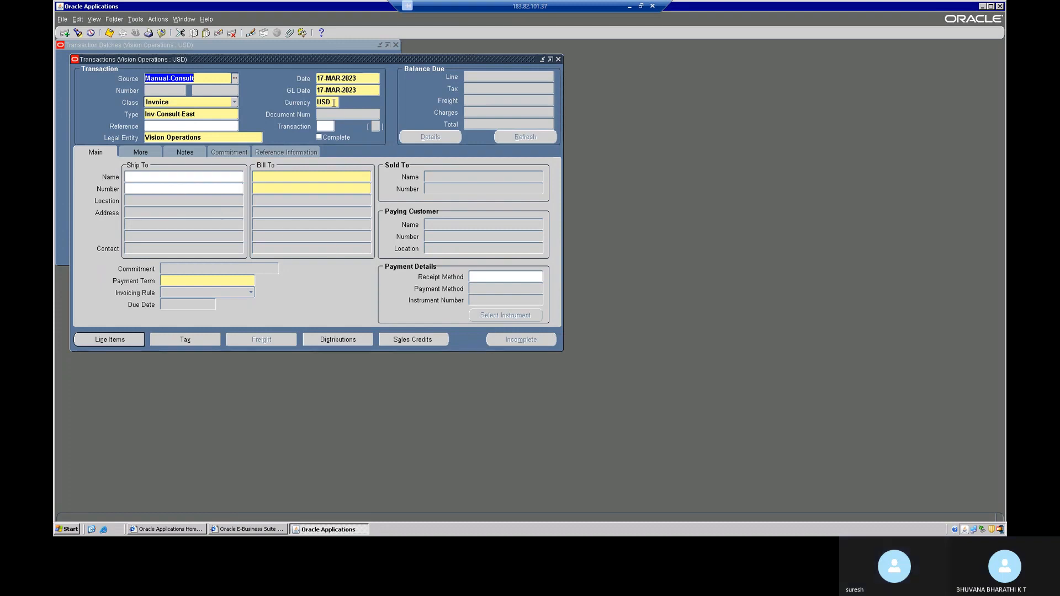
{"action": "left_click", "coordinate": [333, 103]}
{"action": "left_click", "coordinate": [335, 103]}
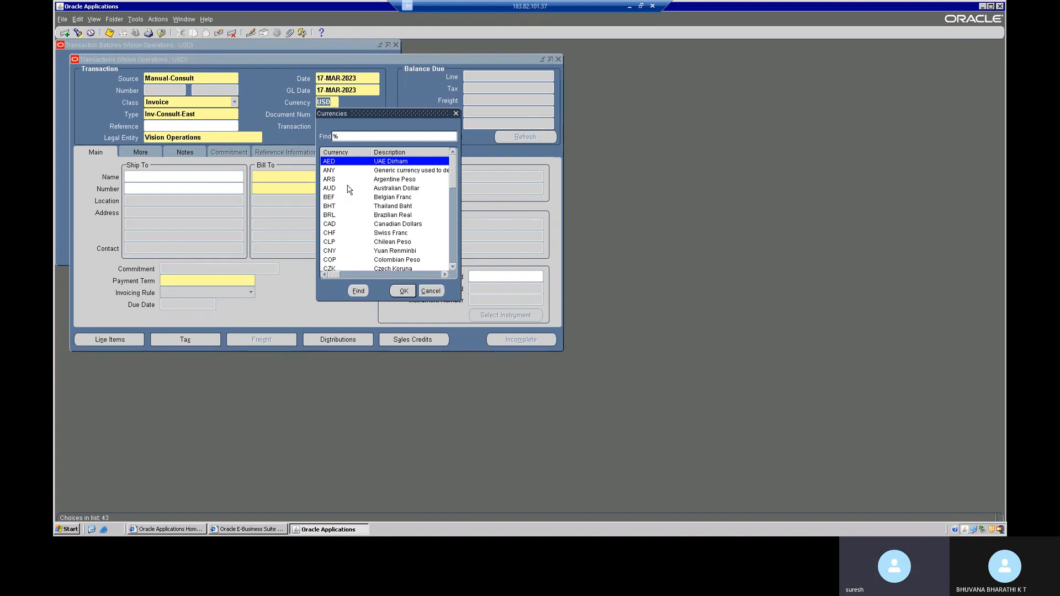
{"action": "left_click", "coordinate": [349, 188]}
{"action": "left_click", "coordinate": [404, 291]}
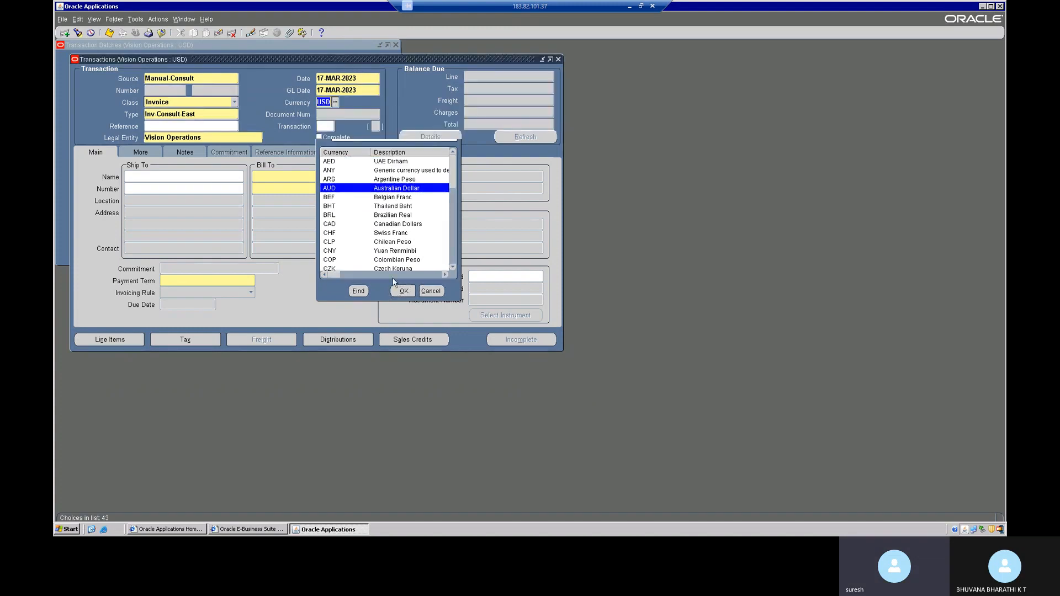
{"action": "left_click", "coordinate": [265, 176]}
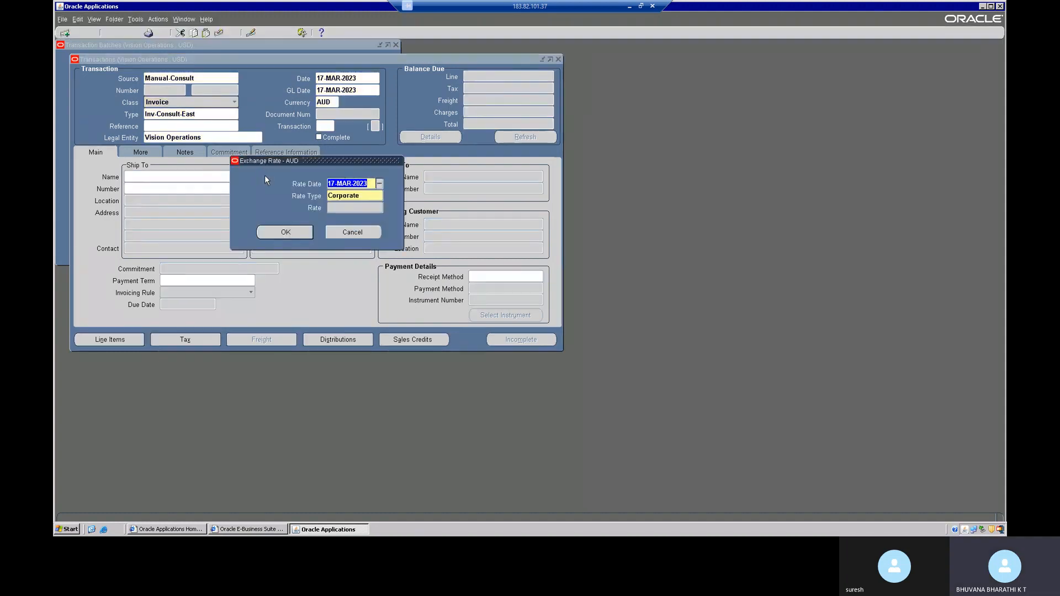
Try the DALY rate type with rate date 17-MAR-2023 for the AUD exchange rate
{"action": "type", "text": "A%"}
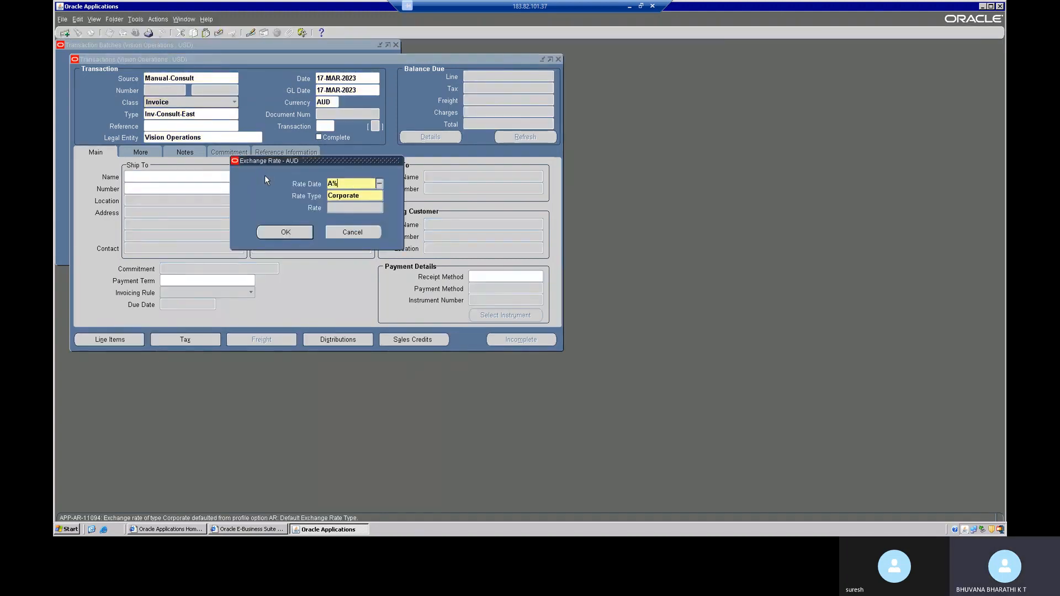
{"action": "left_click", "coordinate": [378, 184]}
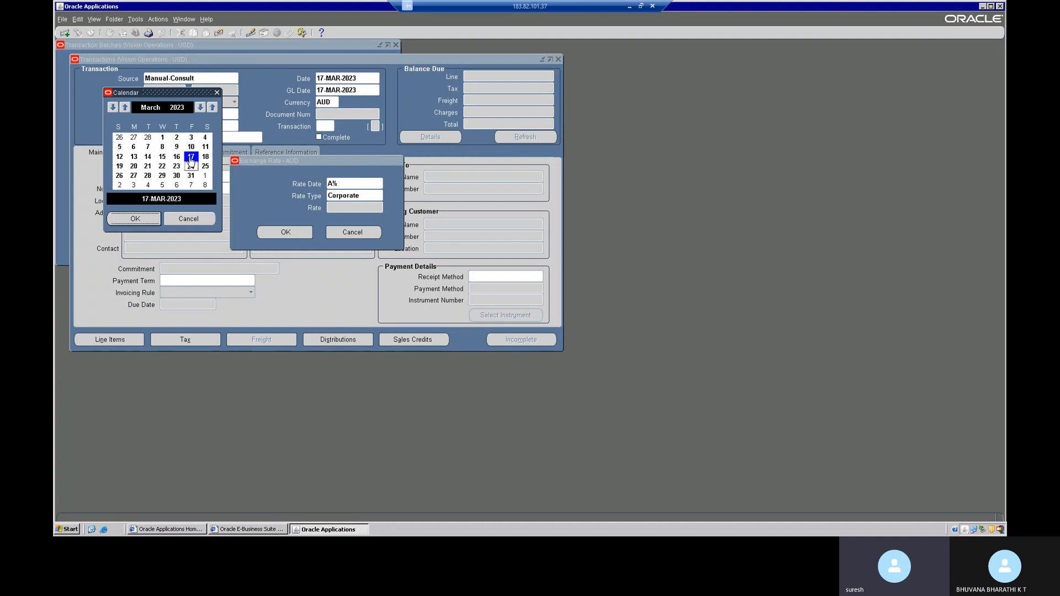
{"action": "left_click", "coordinate": [141, 219]}
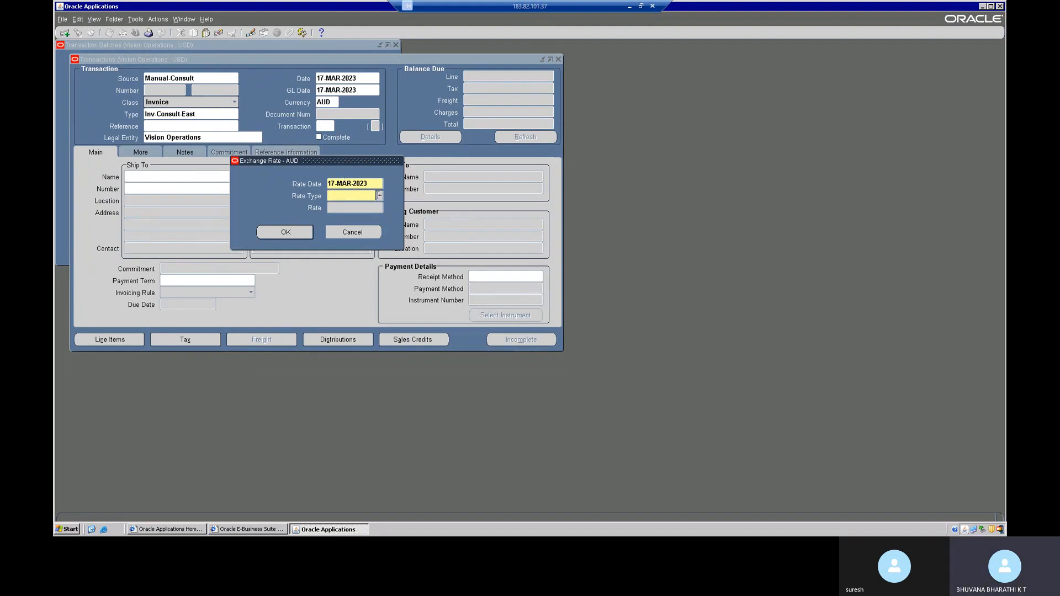
{"action": "left_click", "coordinate": [379, 196]}
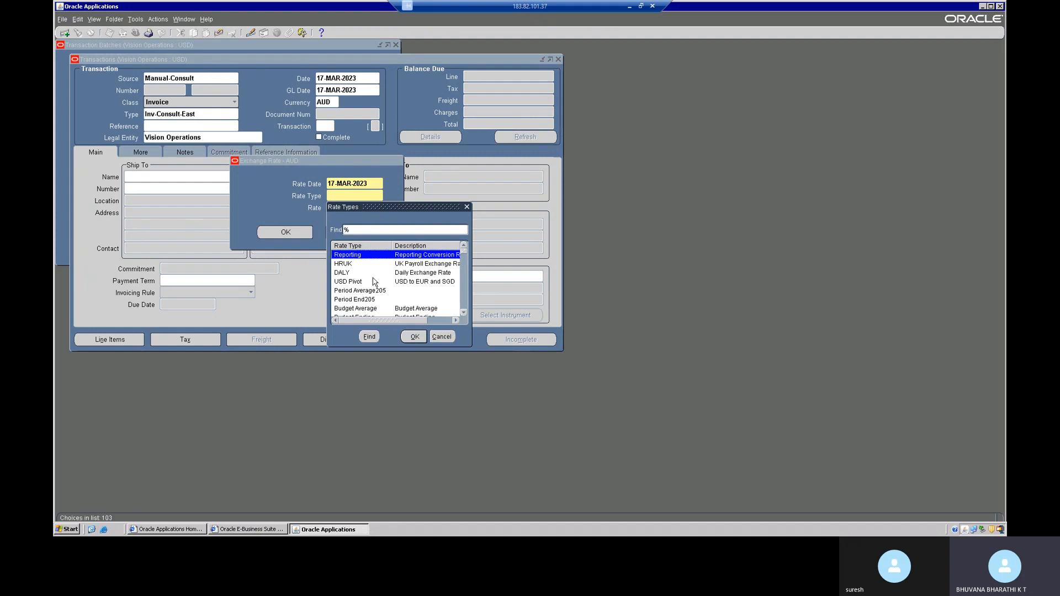
{"action": "left_click", "coordinate": [379, 274]}
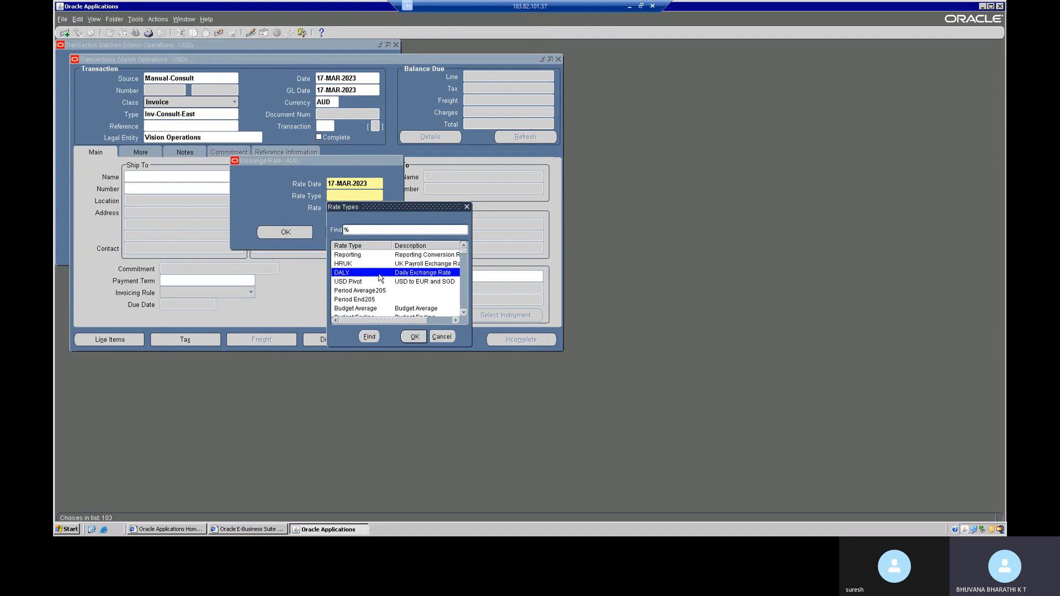
{"action": "left_click", "coordinate": [415, 337]}
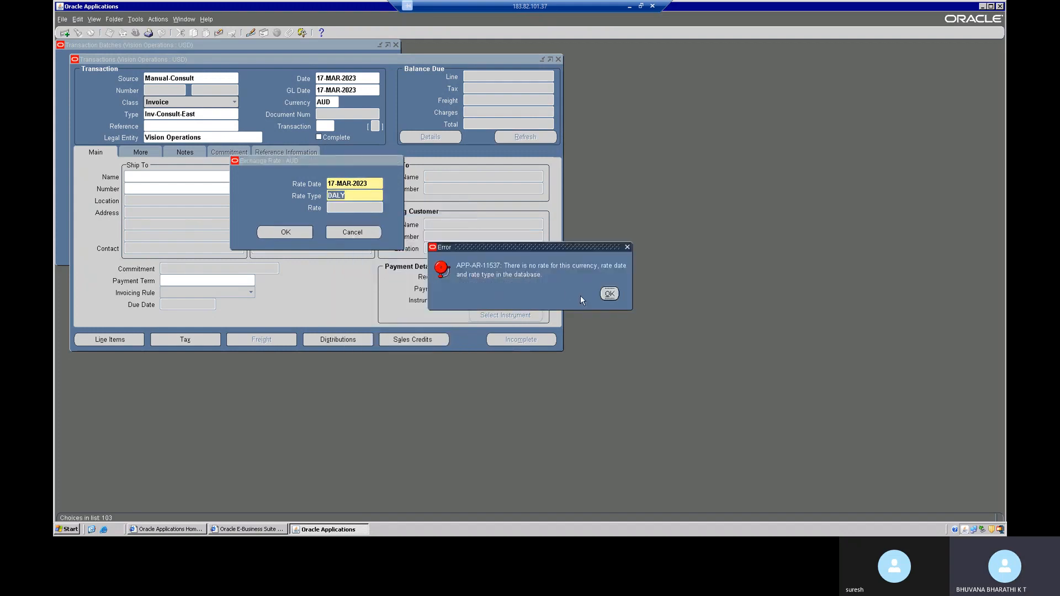
{"action": "left_click", "coordinate": [609, 293]}
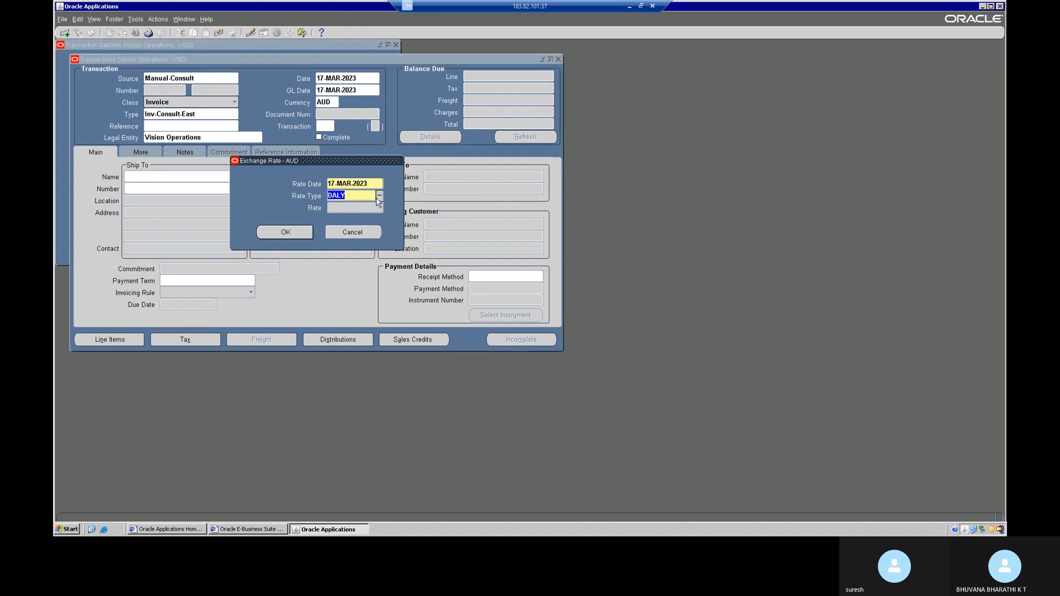
Set the AUD exchange rate type to User with a rate of 1.20 and confirm it
{"action": "left_click", "coordinate": [379, 196]}
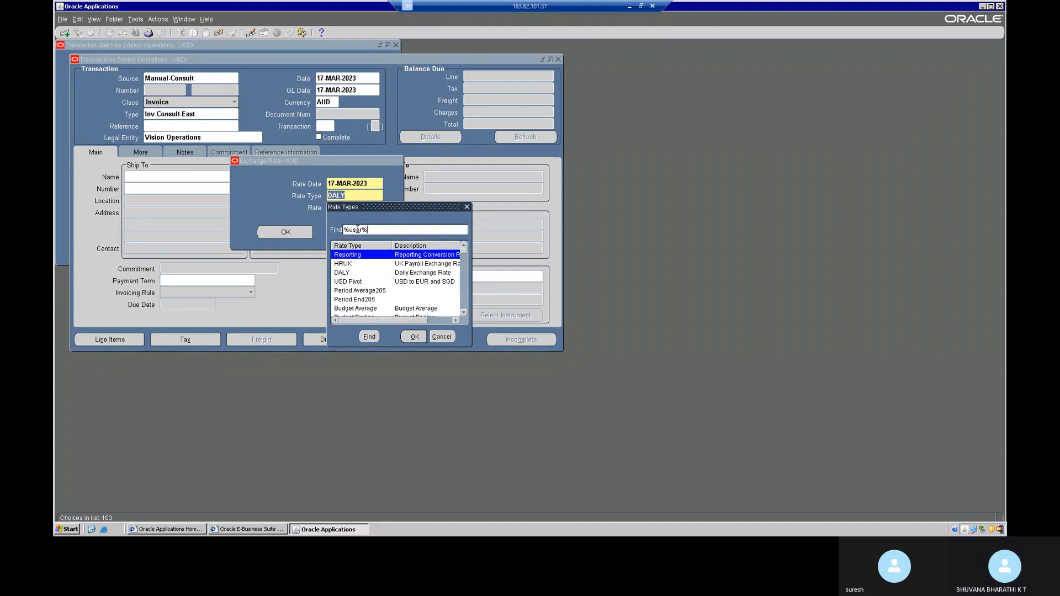
{"action": "type", "text": "user%"}
{"action": "key", "text": "Return"}
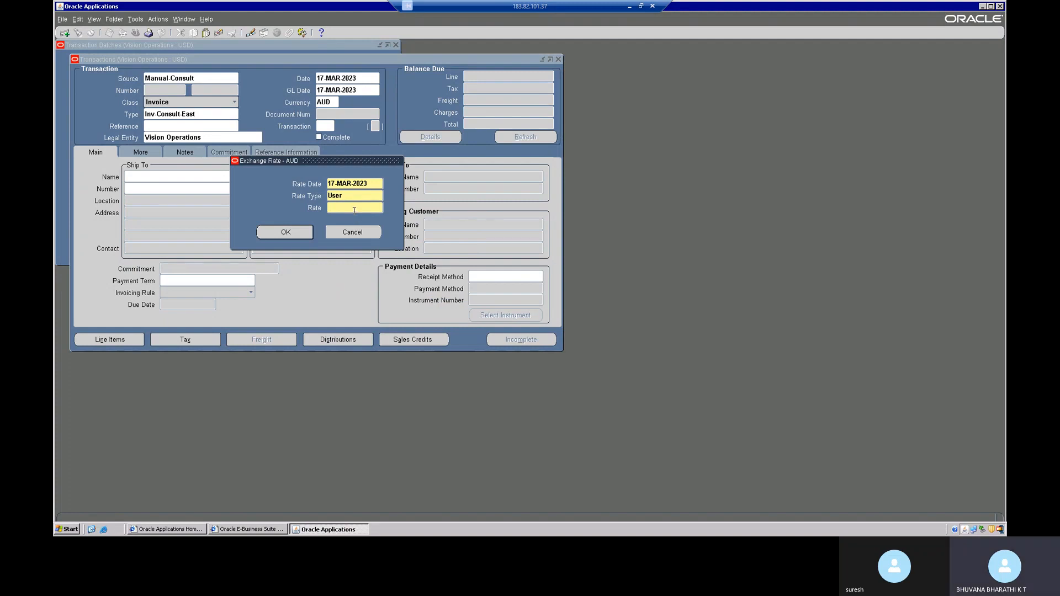
{"action": "type", "text": "1.20"}
{"action": "left_click", "coordinate": [303, 234]}
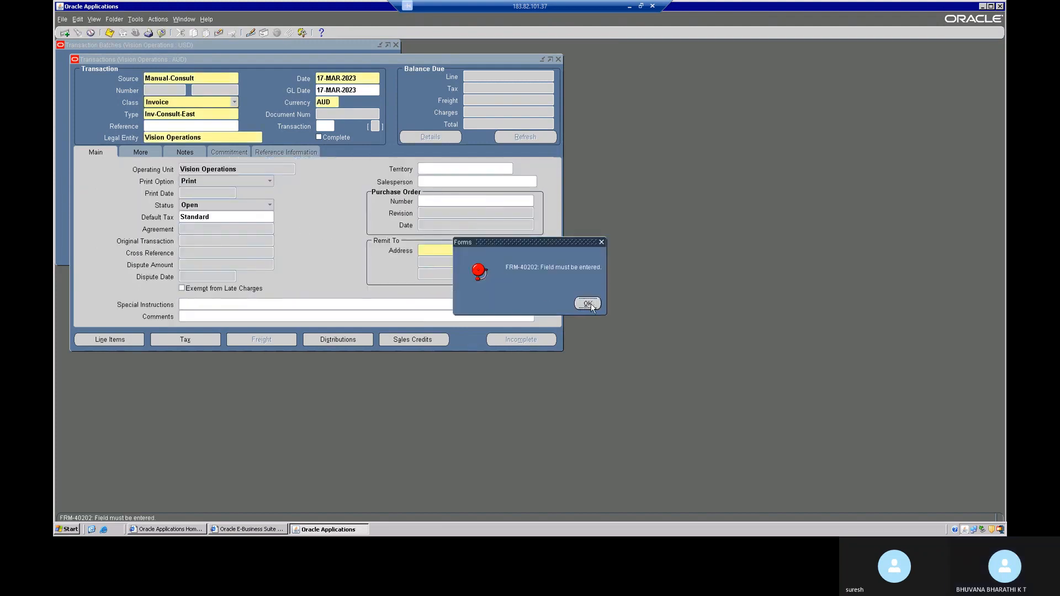
Set the invoice's bill-to customer to A. C. Networks, searching the customer list with a%
{"action": "left_click", "coordinate": [587, 303]}
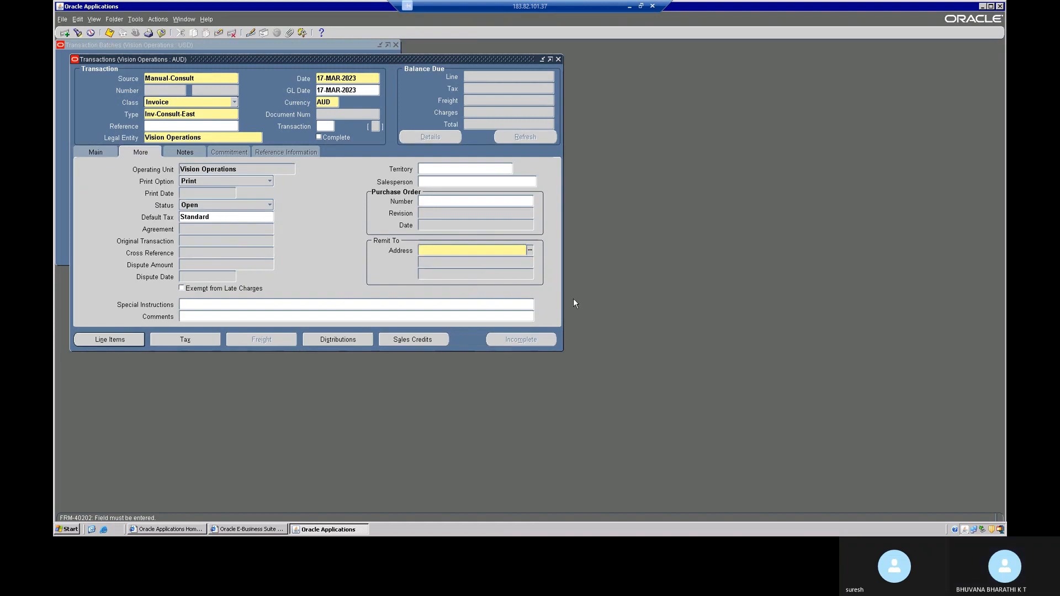
{"action": "left_click", "coordinate": [90, 152]}
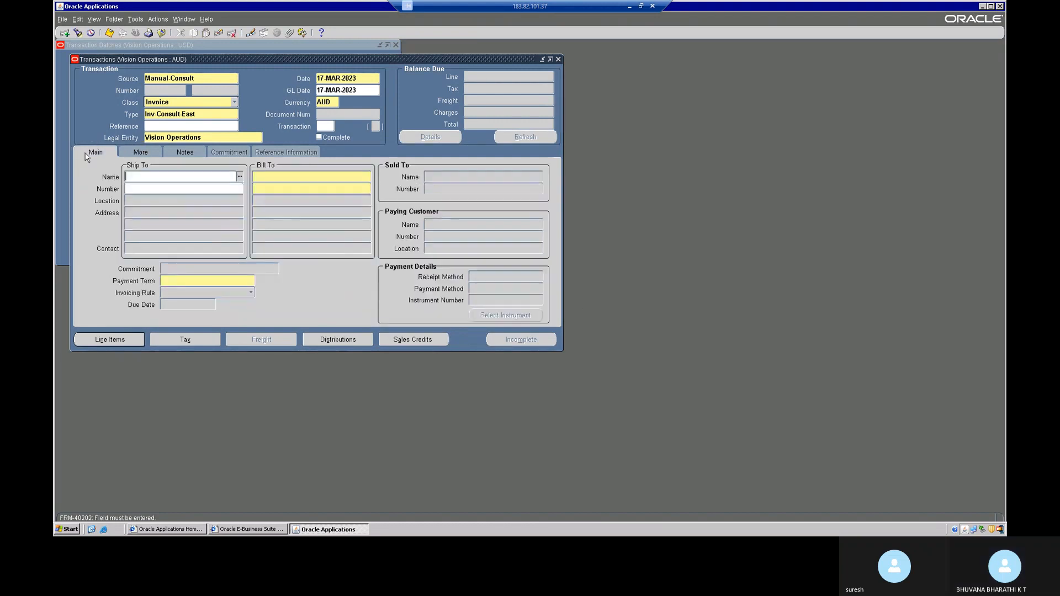
{"action": "left_click", "coordinate": [140, 152]}
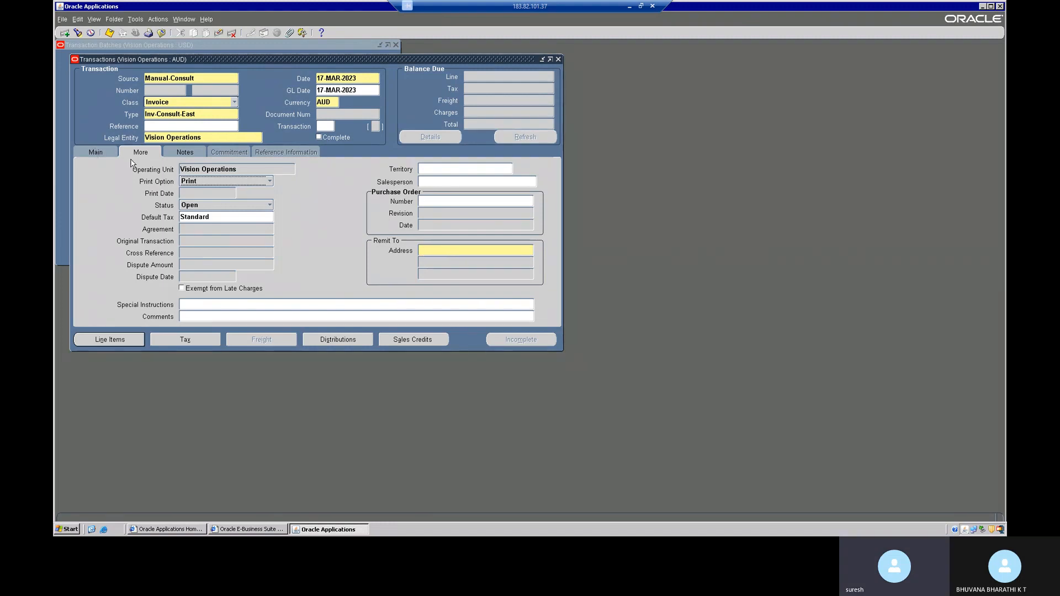
{"action": "left_click", "coordinate": [95, 153]}
{"action": "left_click", "coordinate": [316, 177]}
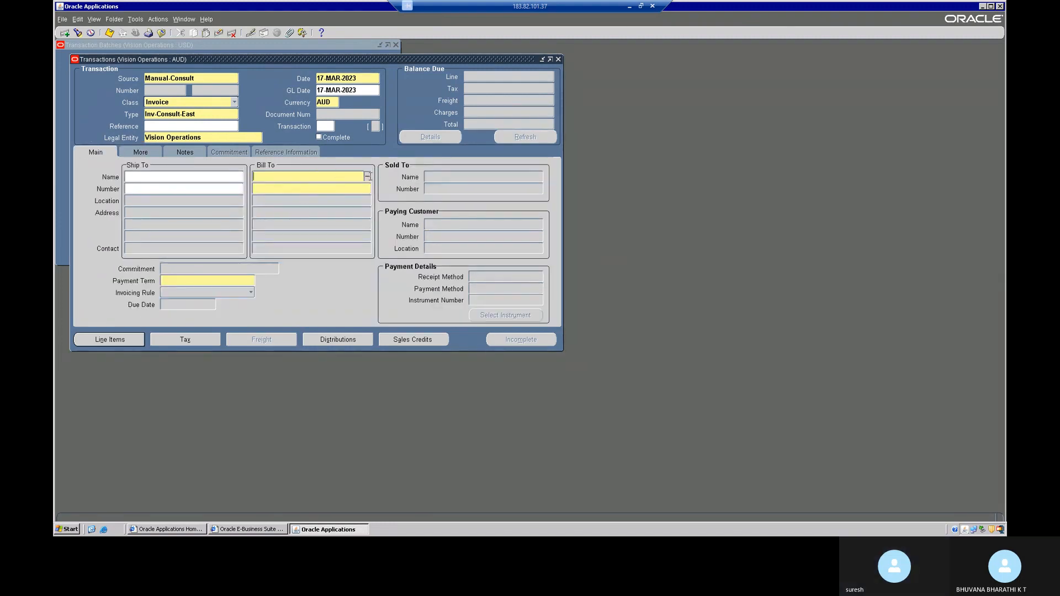
{"action": "left_click", "coordinate": [368, 177]}
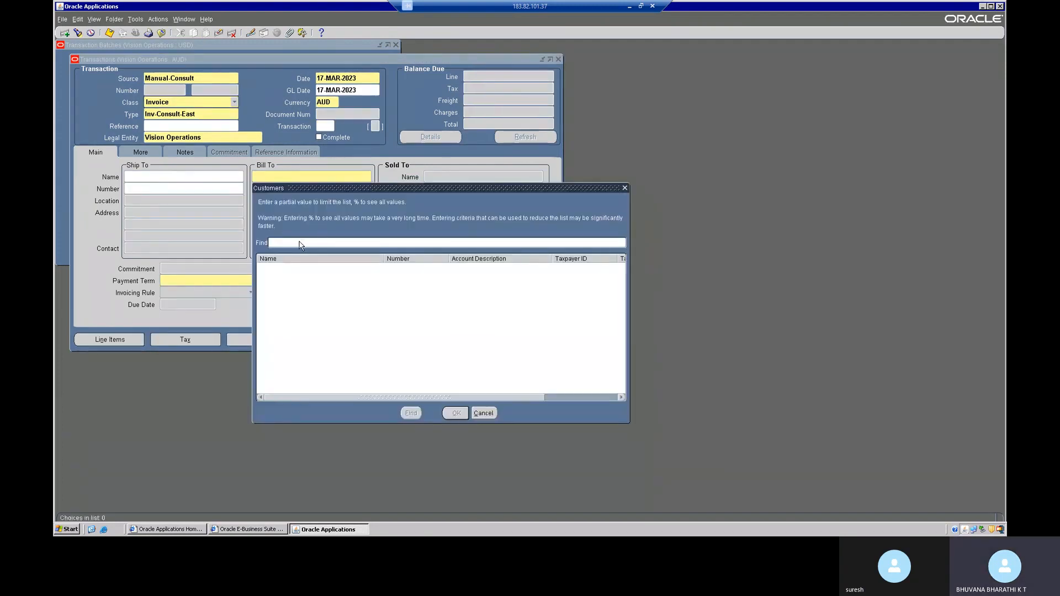
{"action": "type", "text": "a%"}
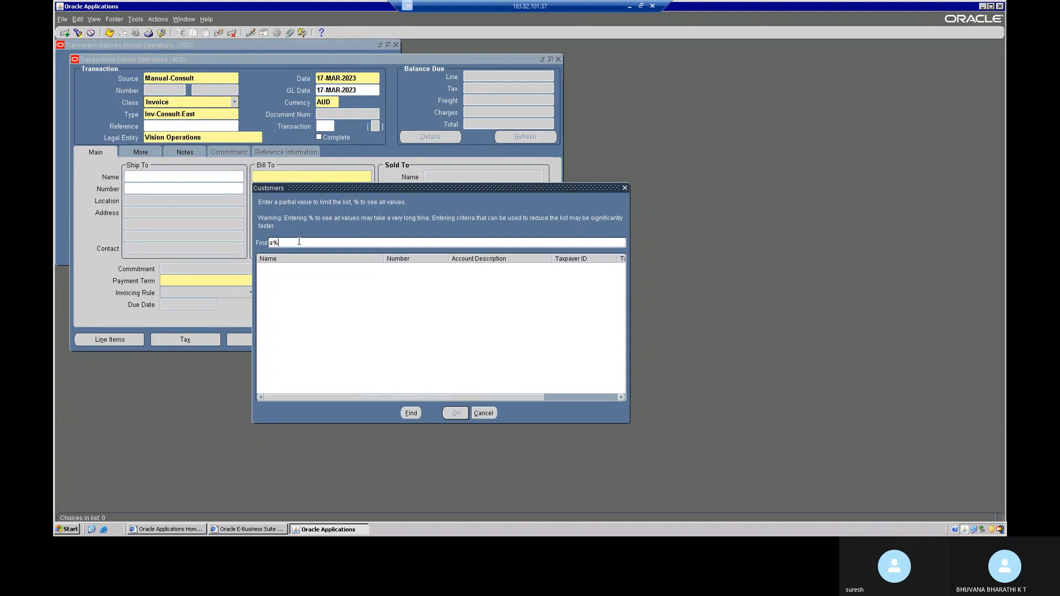
{"action": "left_click", "coordinate": [411, 413]}
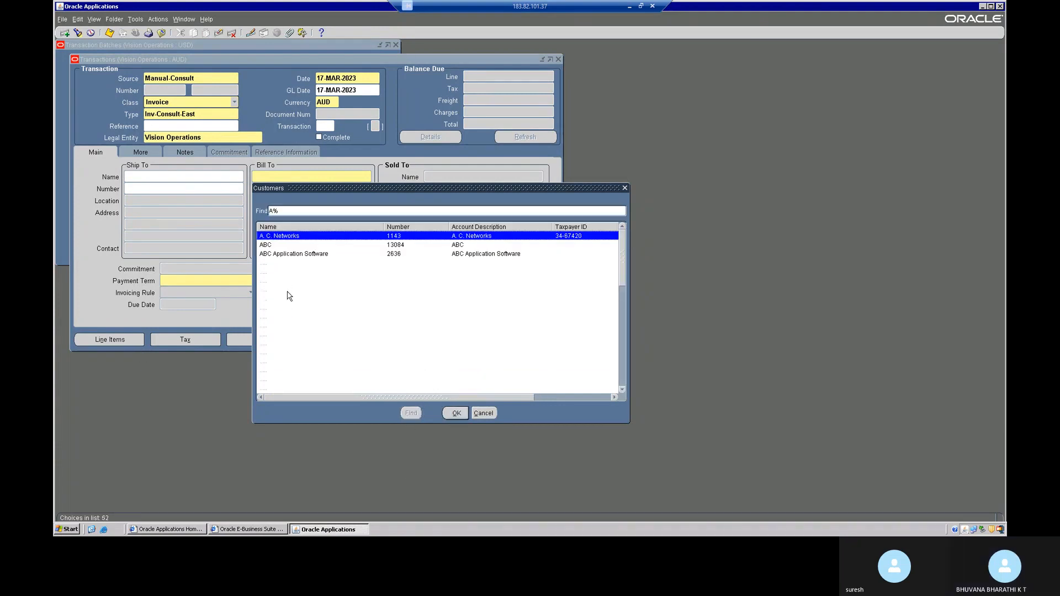
{"action": "left_click", "coordinate": [456, 413]}
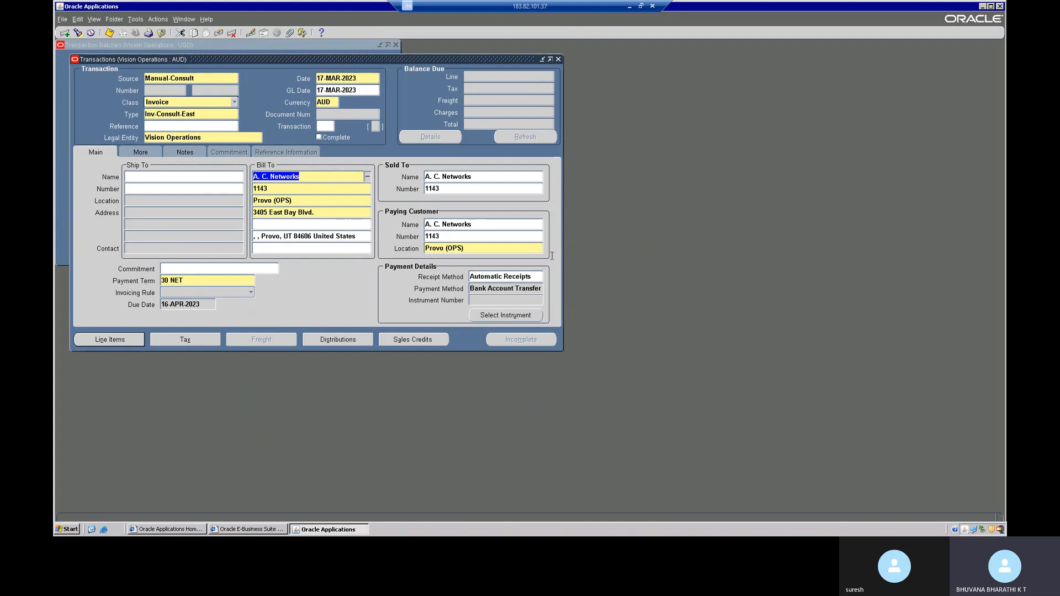
Clear the invoice's receipt method in the payment details and save the transaction
{"action": "left_click", "coordinate": [534, 275]}
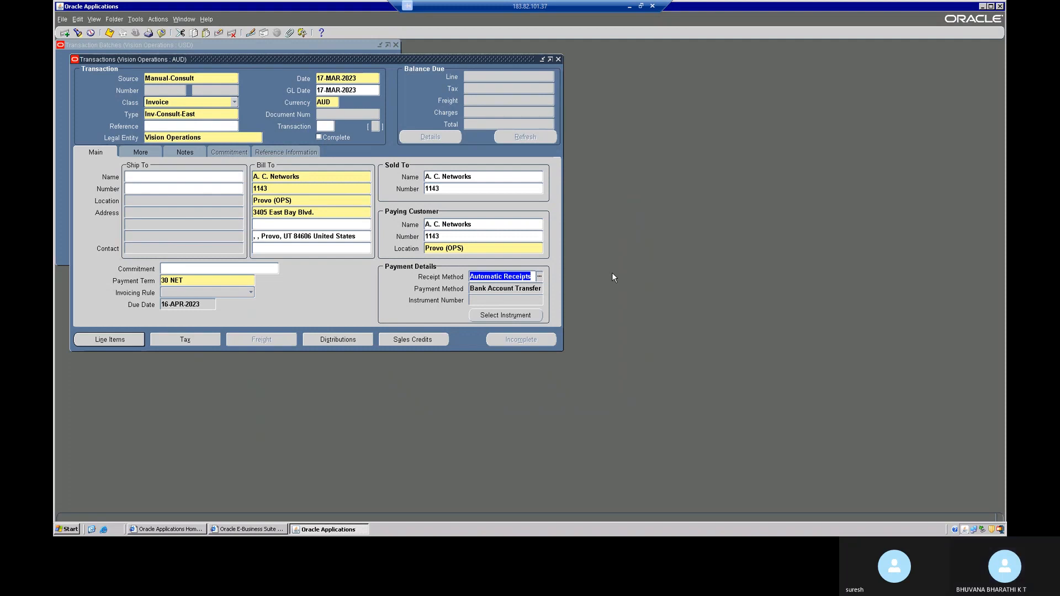
{"action": "key", "text": "Delete"}
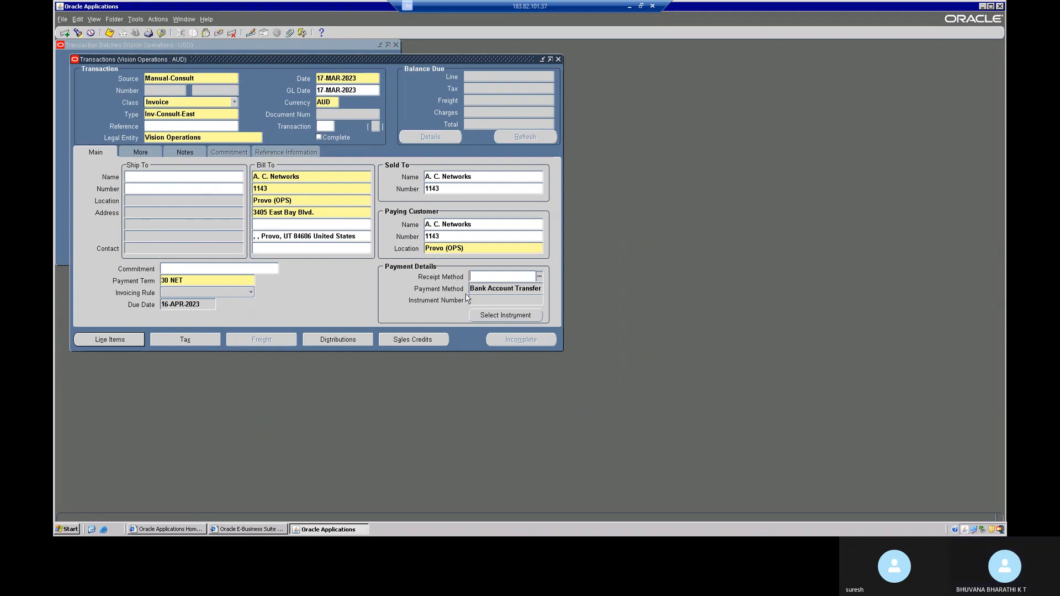
{"action": "left_click", "coordinate": [484, 293]}
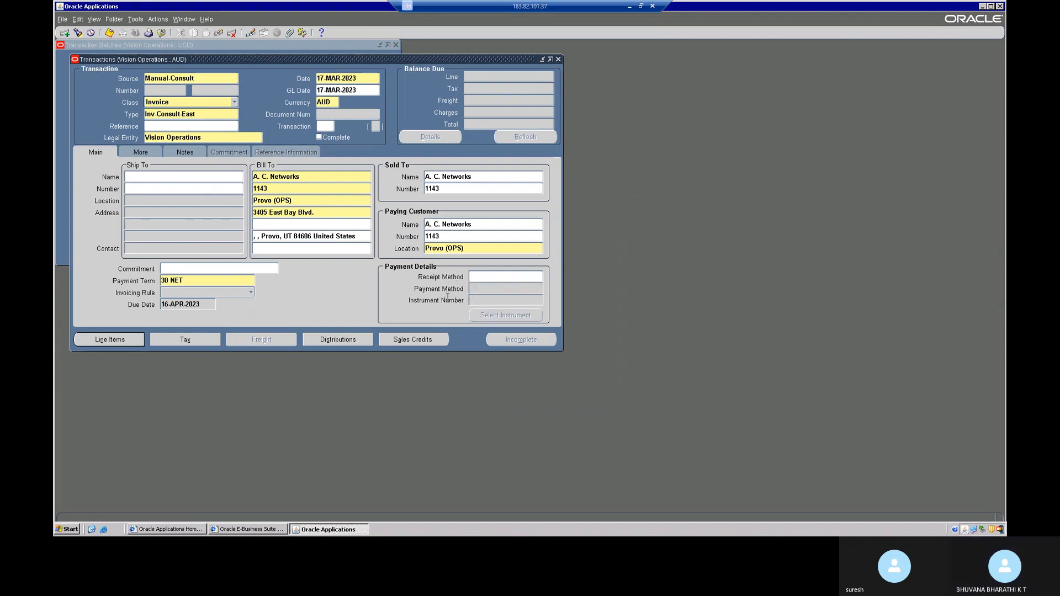
{"action": "left_click", "coordinate": [356, 134]}
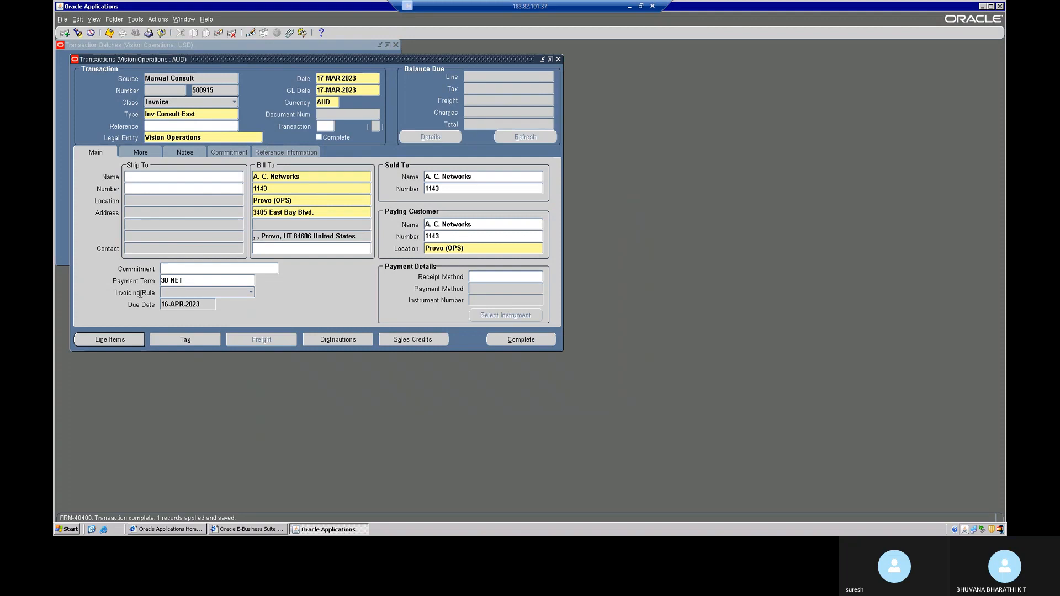
Enter invoice line 1 for item abhi001 (apple phone) with quantity 1 and unit price 1500, finding the item with a%
{"action": "left_click", "coordinate": [126, 340]}
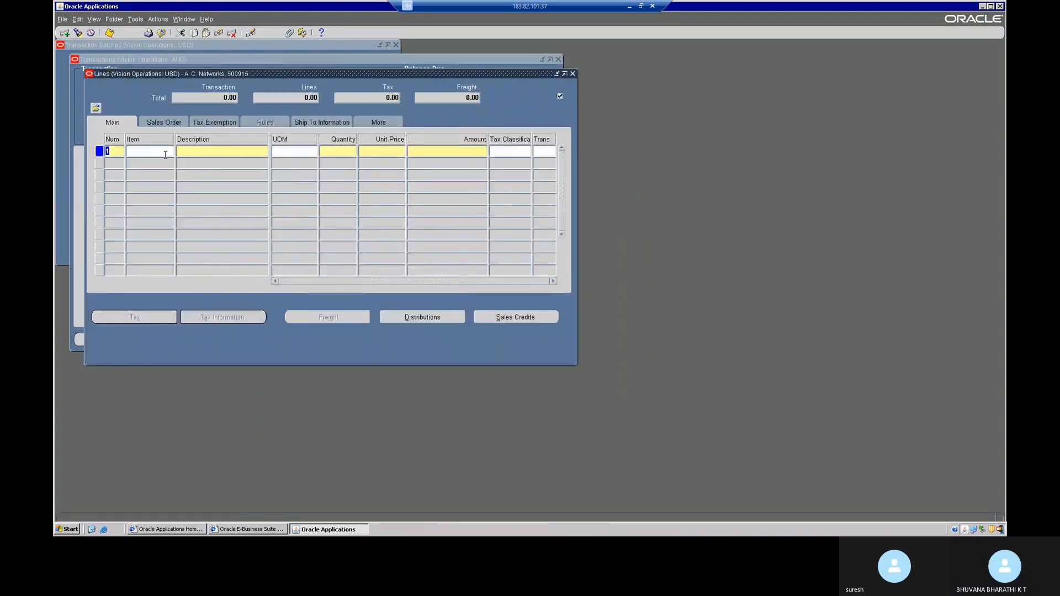
{"action": "left_click", "coordinate": [166, 155]}
{"action": "left_click", "coordinate": [171, 152]}
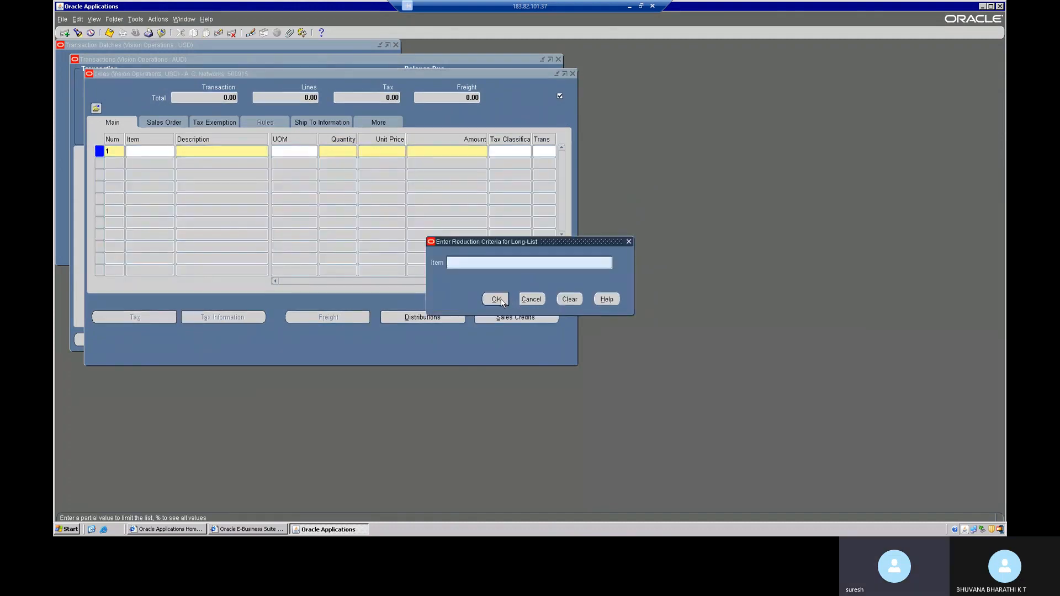
{"action": "left_click", "coordinate": [499, 300]}
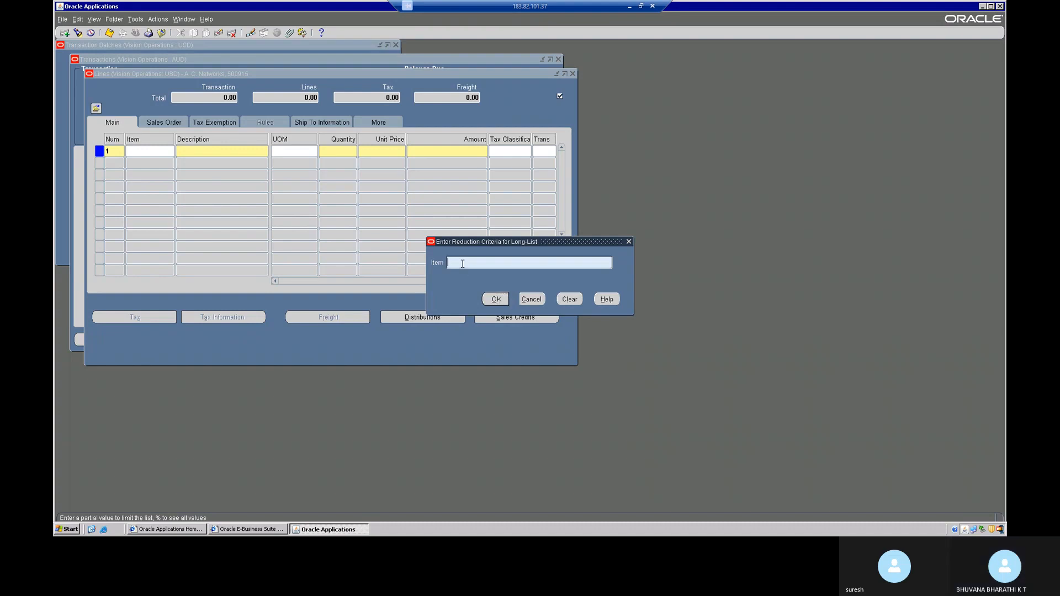
{"action": "type", "text": "%"}
{"action": "key", "text": "Return"}
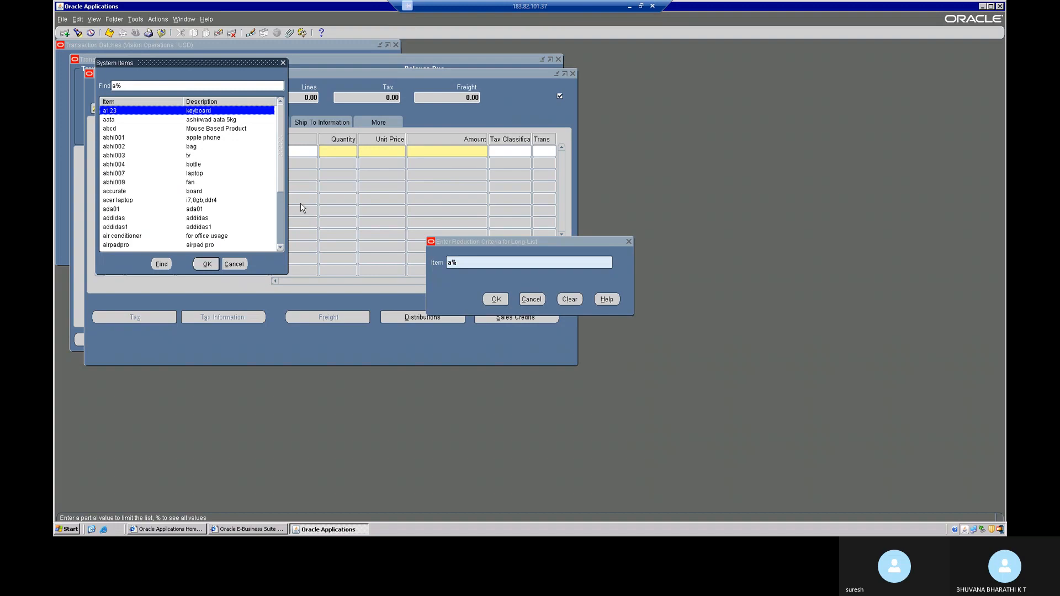
{"action": "left_click", "coordinate": [209, 147]}
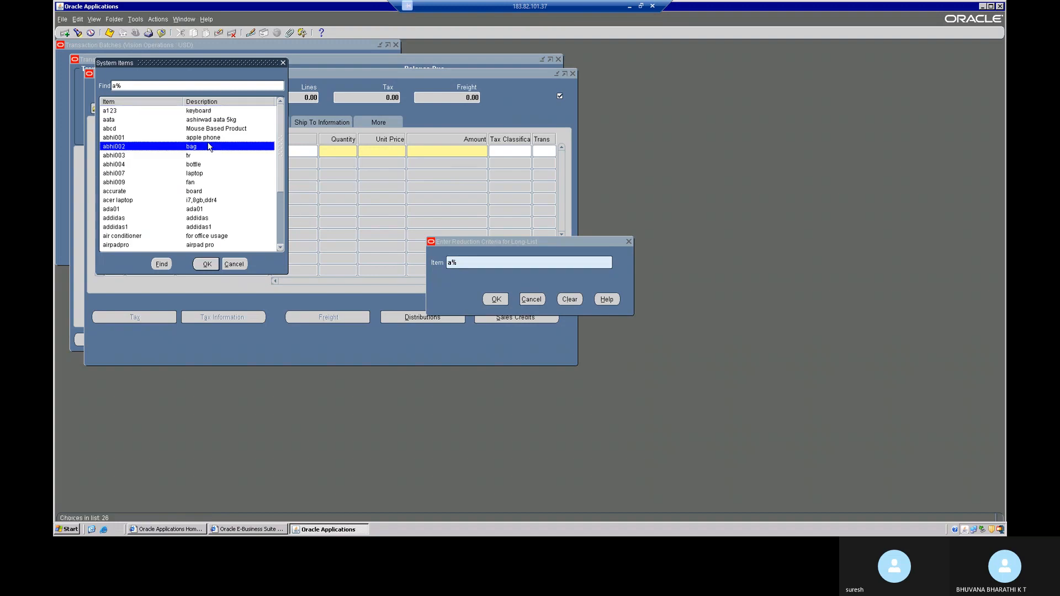
{"action": "left_click", "coordinate": [211, 138]}
{"action": "left_click", "coordinate": [211, 267]}
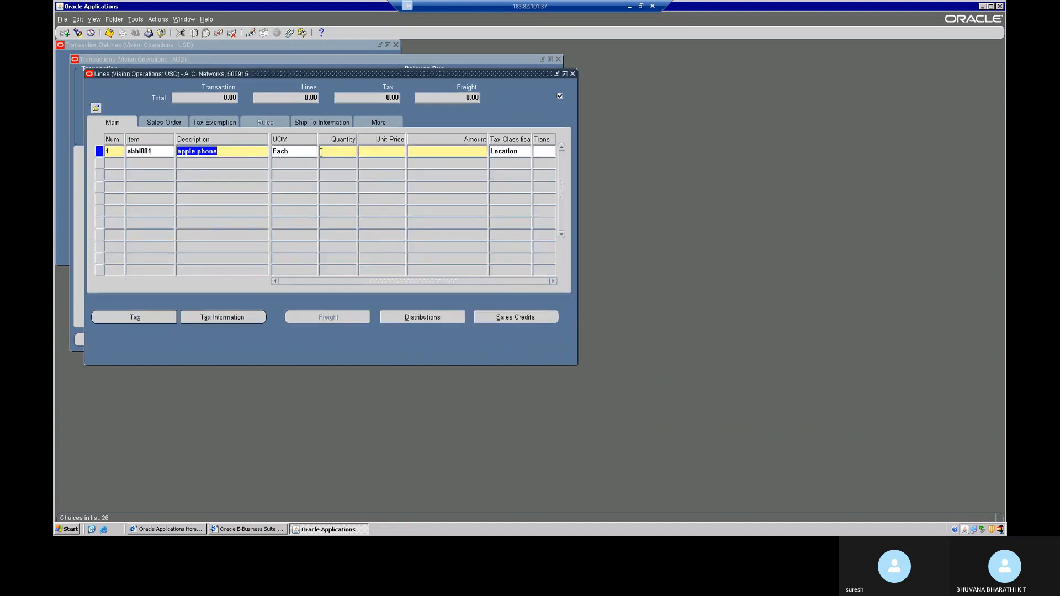
{"action": "left_click", "coordinate": [340, 156]}
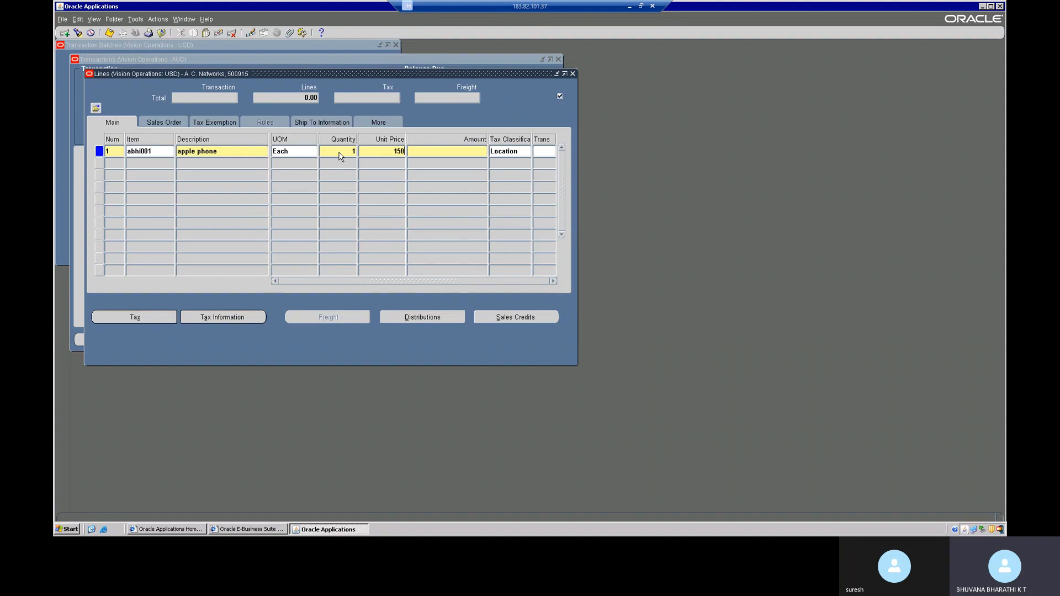
{"action": "key", "text": "Tab"}
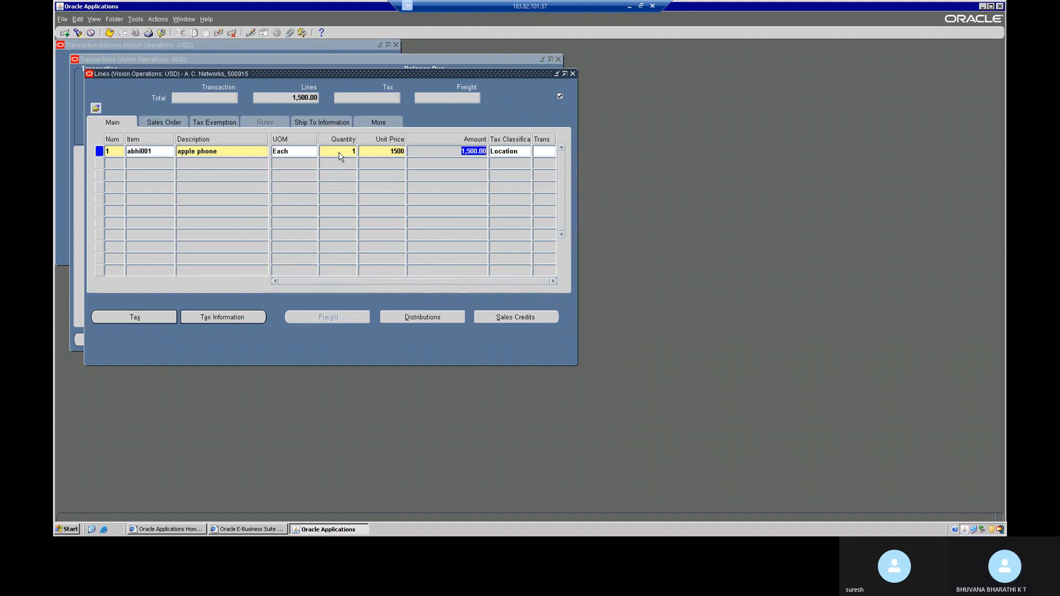
Add invoice line 2 using the standard memo line Senior Consultant with a quantity of 5
{"action": "left_click", "coordinate": [117, 163]}
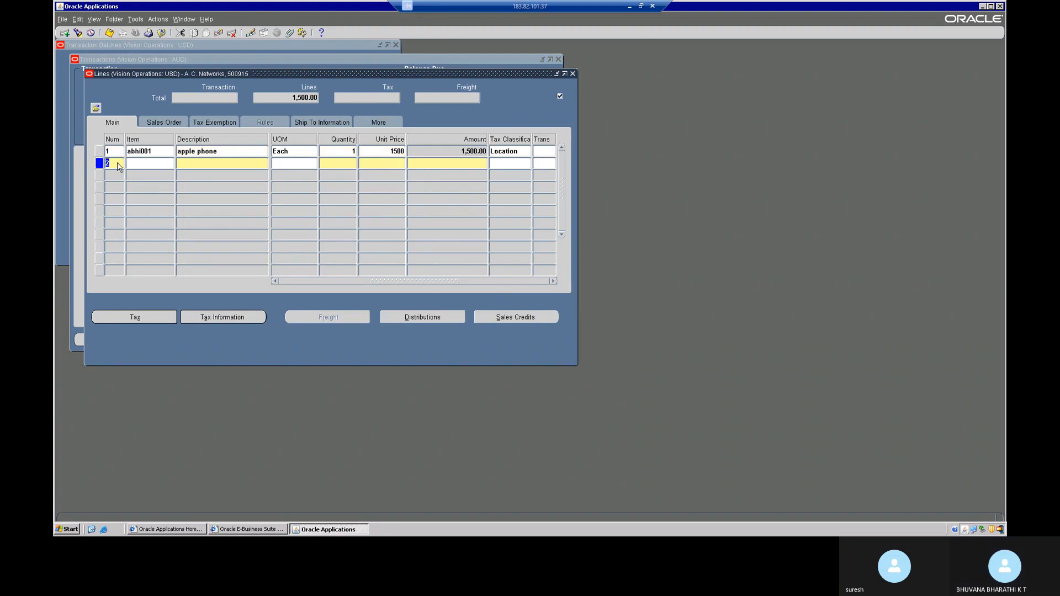
{"action": "key", "text": "Tab"}
{"action": "left_click", "coordinate": [231, 163]}
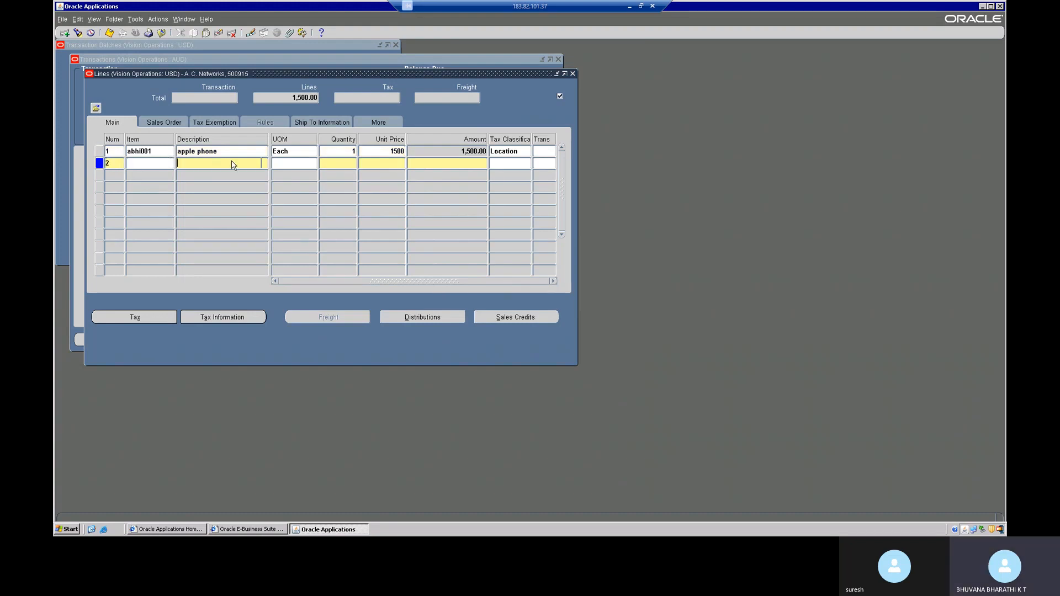
{"action": "left_click", "coordinate": [264, 164]}
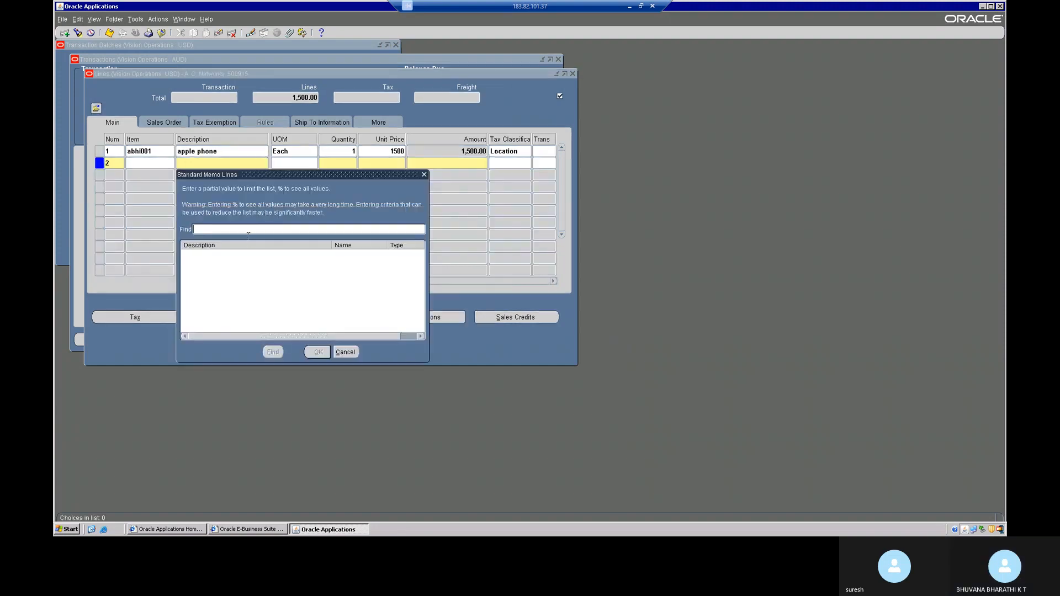
{"action": "type", "text": "%"}
{"action": "left_click", "coordinate": [274, 352]}
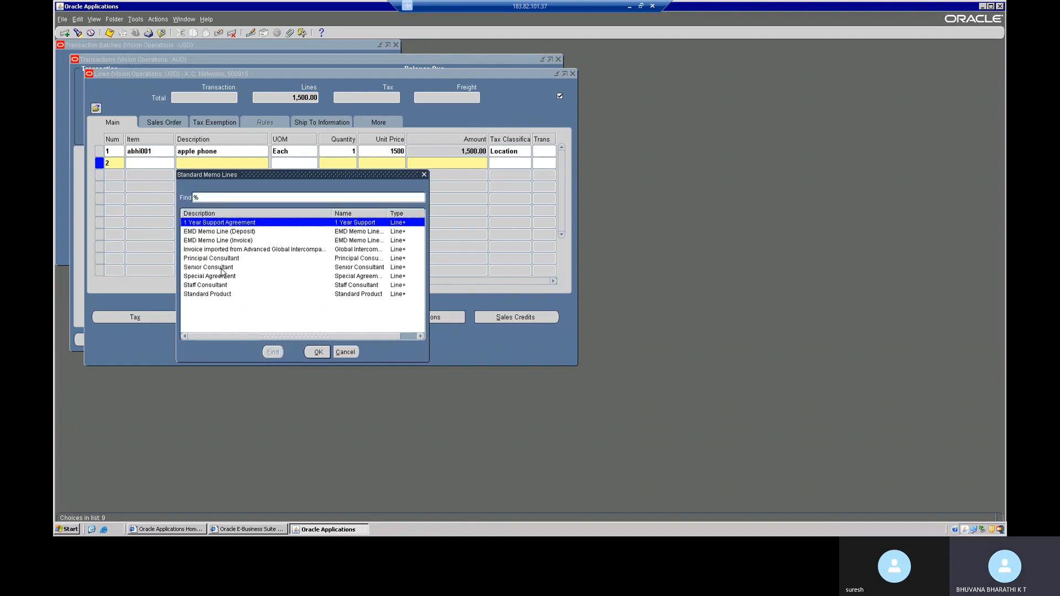
{"action": "left_click", "coordinate": [220, 267]}
{"action": "left_click", "coordinate": [317, 352]}
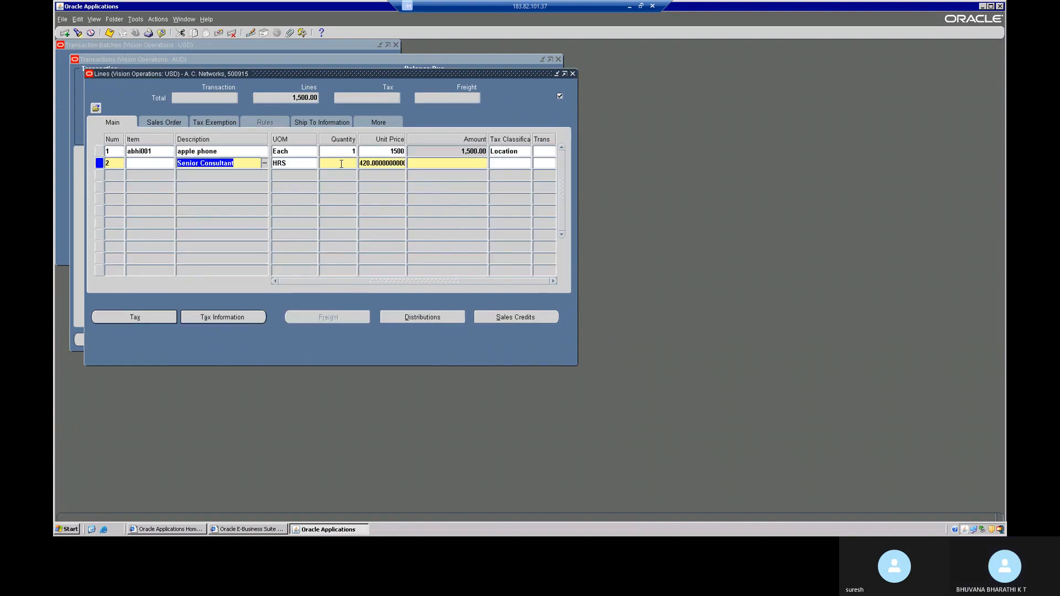
{"action": "key", "text": "Tab"}
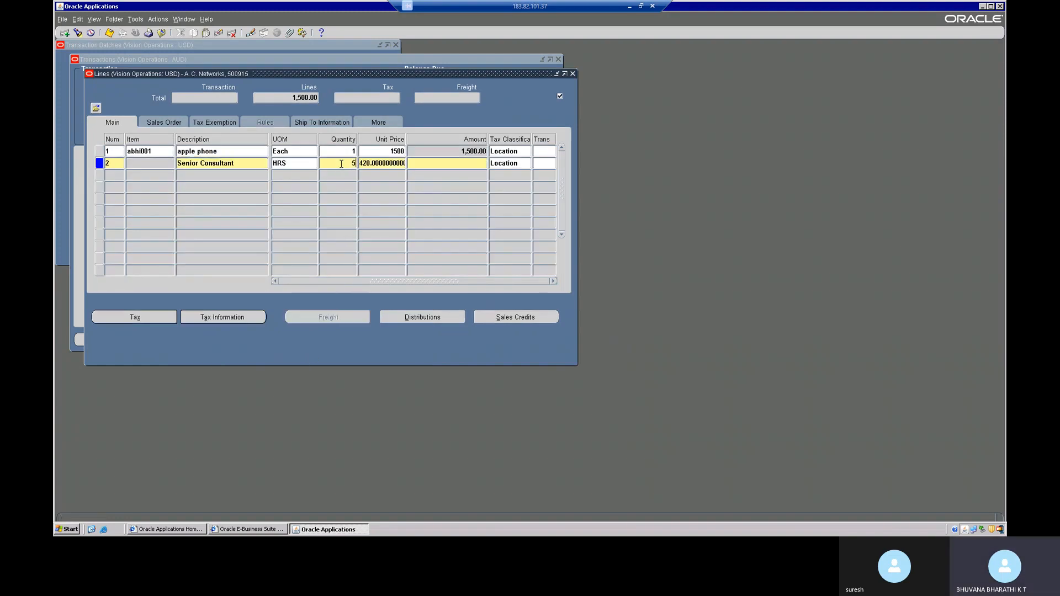
{"action": "left_click", "coordinate": [341, 163]}
{"action": "type", "text": "5"}
{"action": "key", "text": "Tab"}
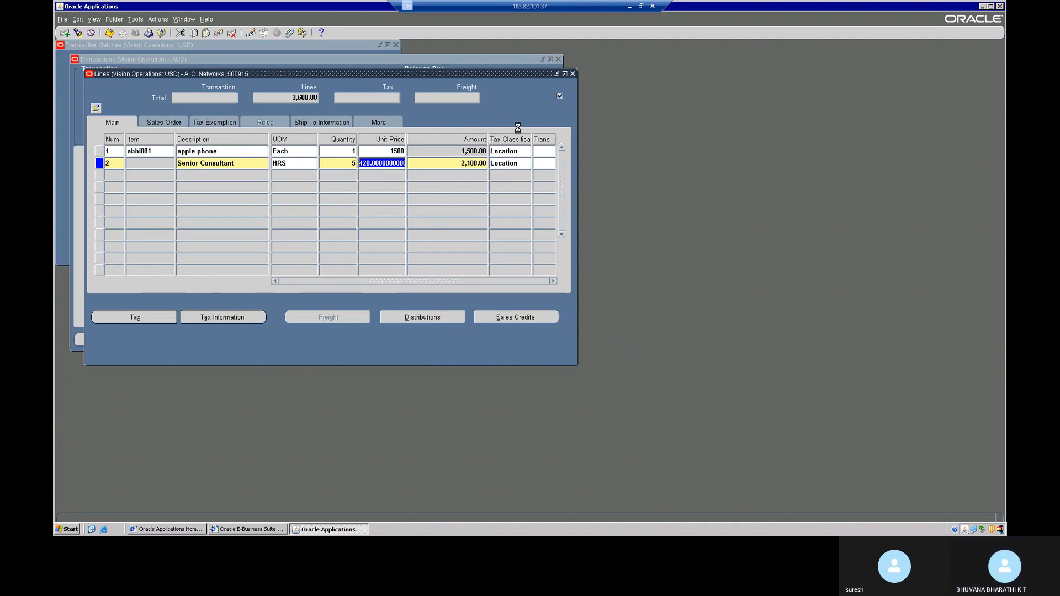
Return from the invoice lines to the transaction header and complete the invoice
{"action": "left_click", "coordinate": [572, 74]}
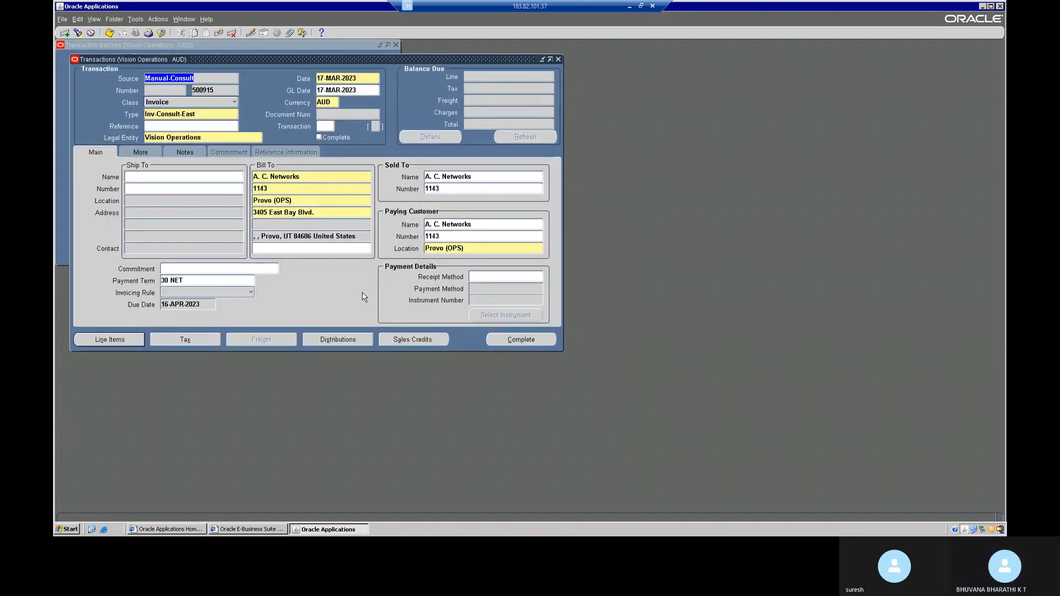
{"action": "left_click", "coordinate": [495, 339]}
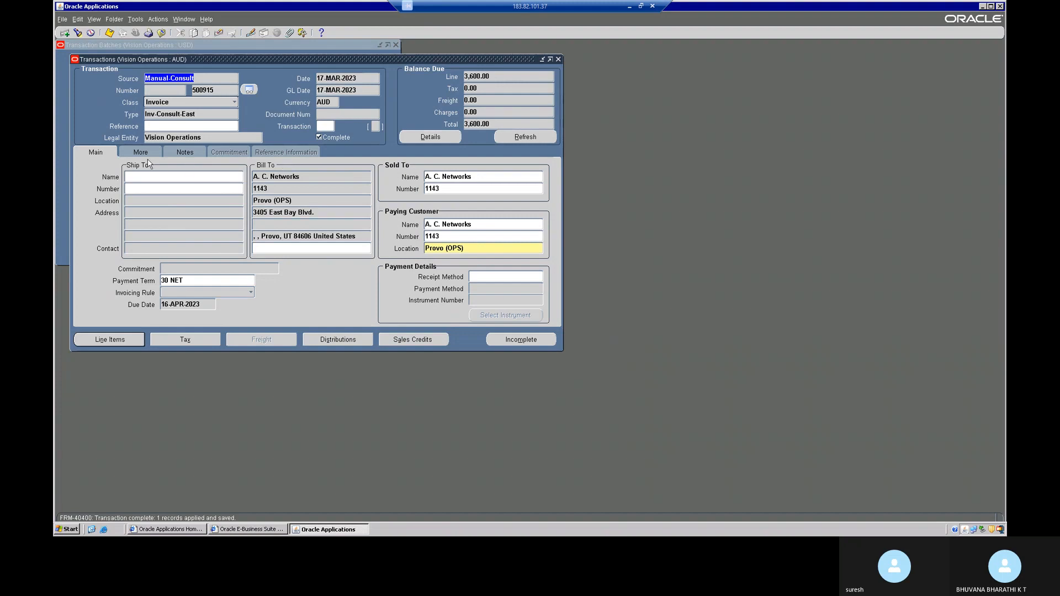
{"action": "left_click", "coordinate": [326, 127]}
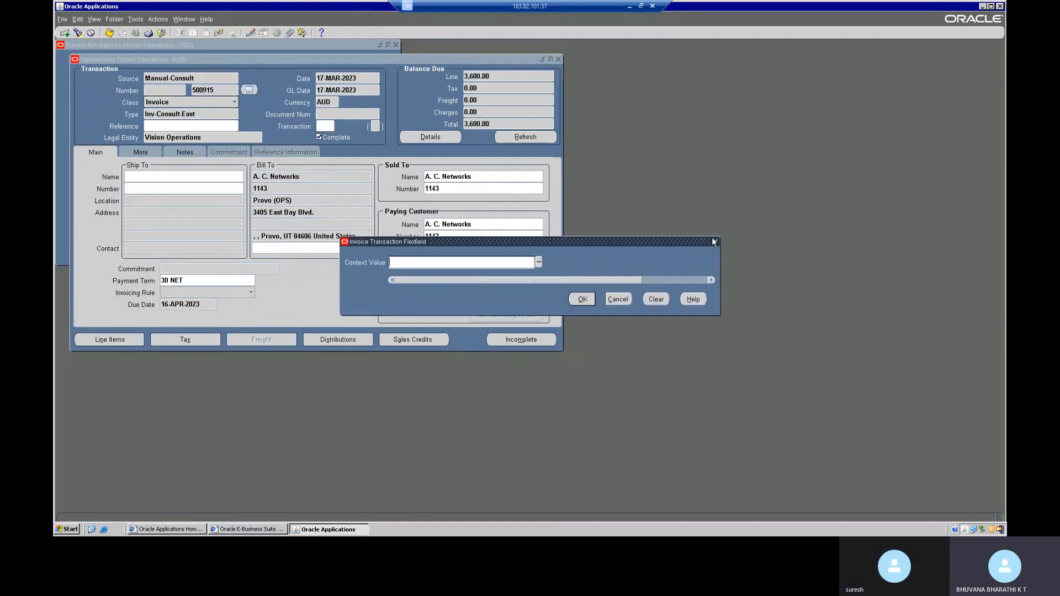
{"action": "left_click", "coordinate": [715, 242]}
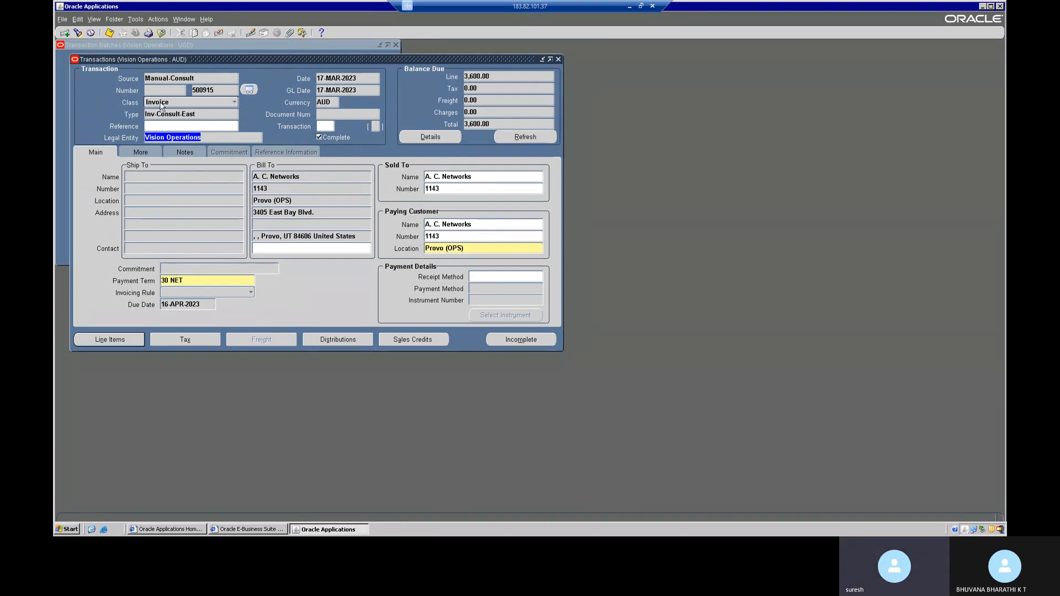
Set the invoice back to incomplete, check its transaction number field, and complete it again
{"action": "left_click", "coordinate": [506, 342]}
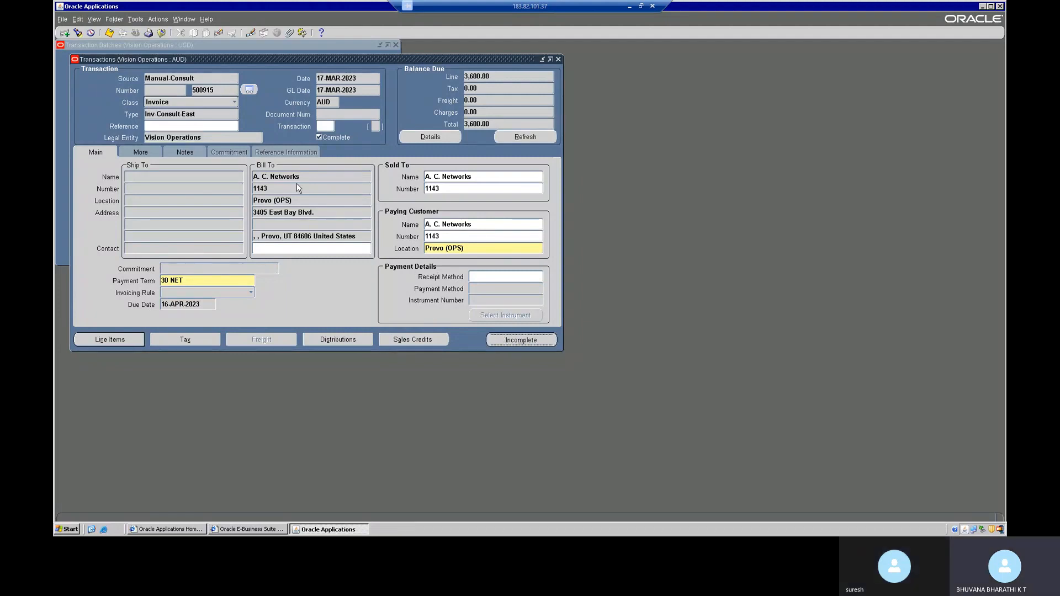
{"action": "left_click", "coordinate": [198, 90]}
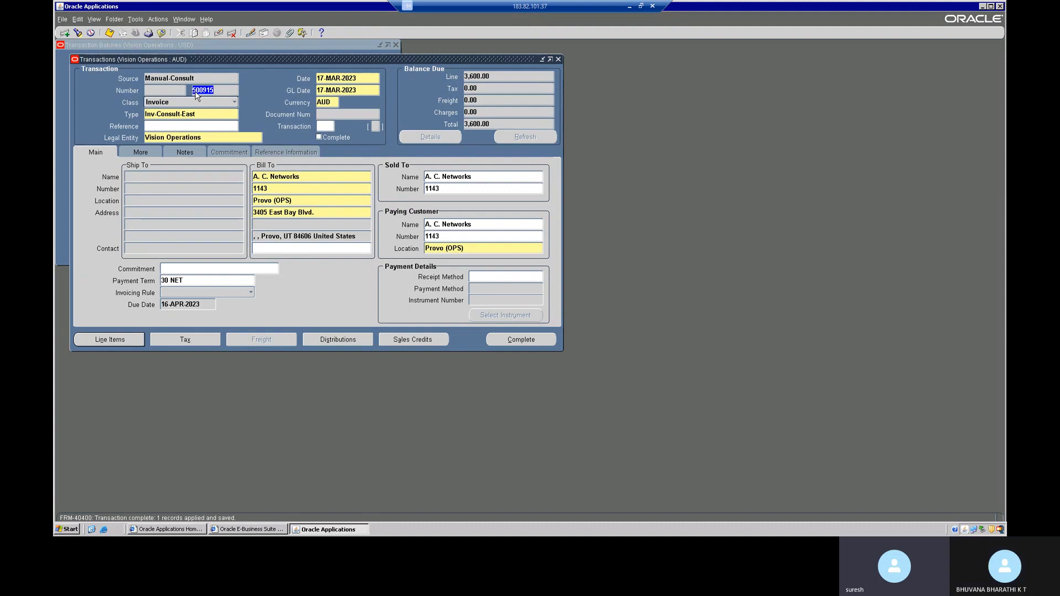
{"action": "left_click", "coordinate": [205, 92]}
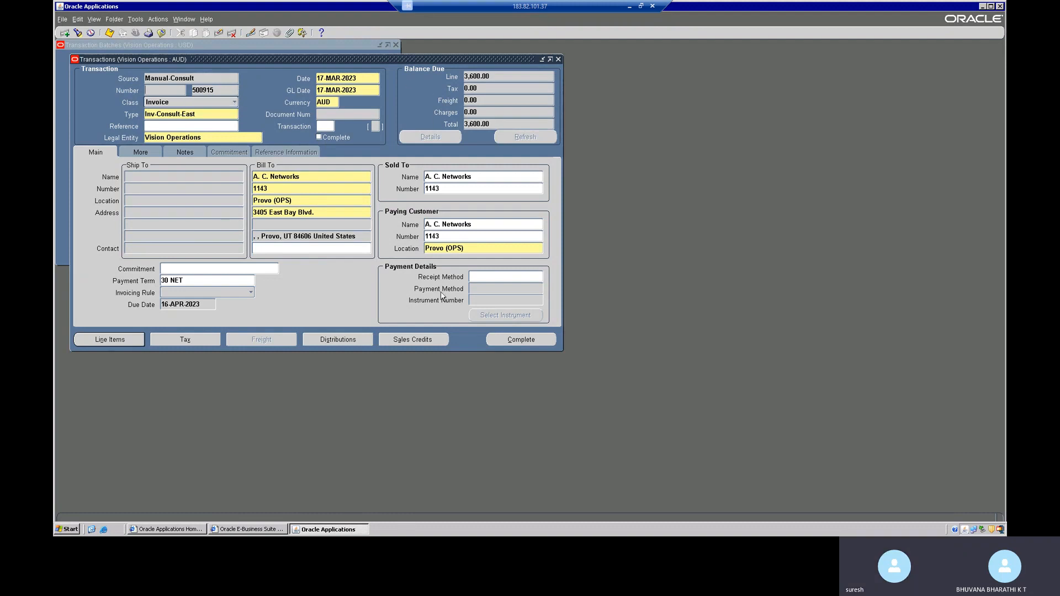
{"action": "left_click", "coordinate": [493, 343]}
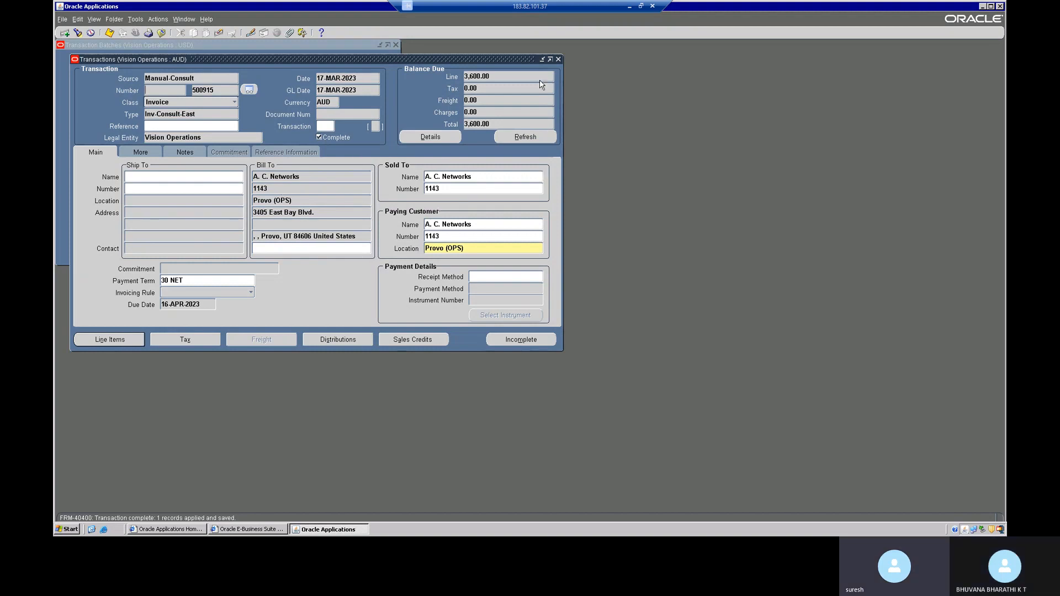
Close and reopen the invoice from its batch, then create final accounting for it without posting to GL
{"action": "left_click", "coordinate": [557, 59]}
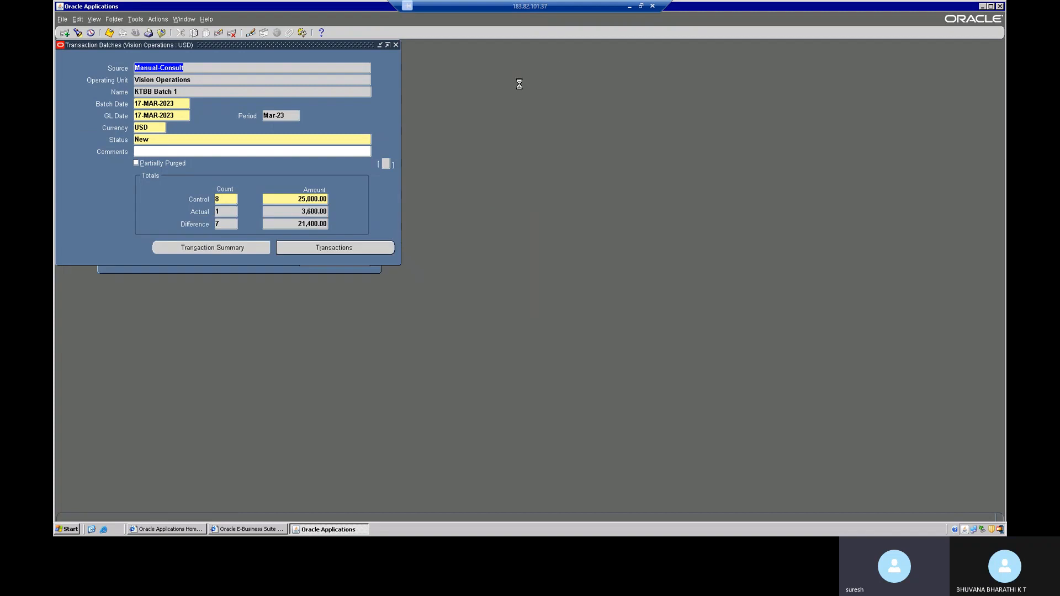
{"action": "left_click", "coordinate": [298, 250]}
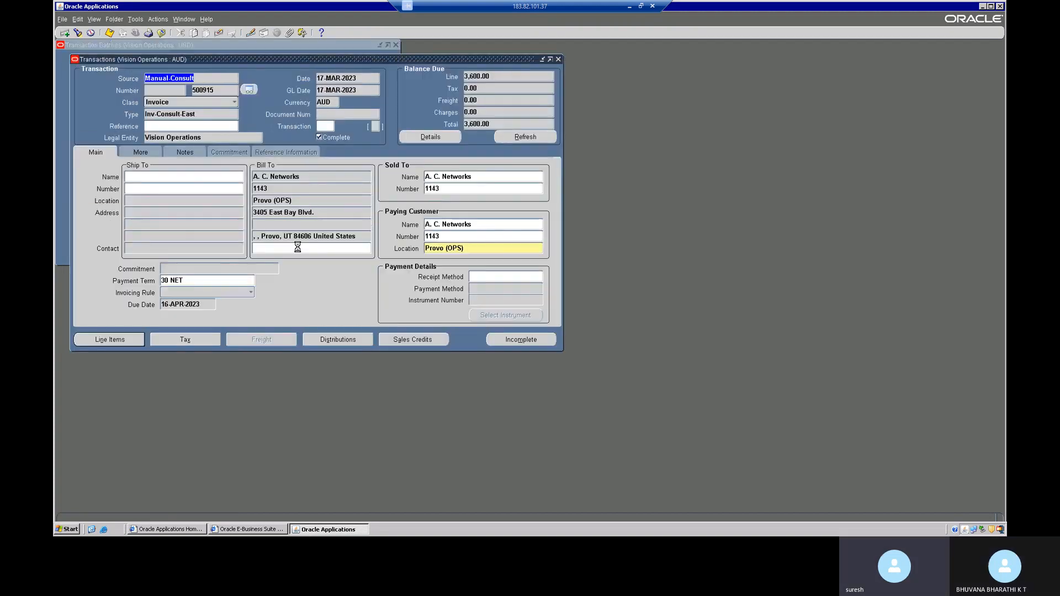
{"action": "left_click", "coordinate": [135, 19]}
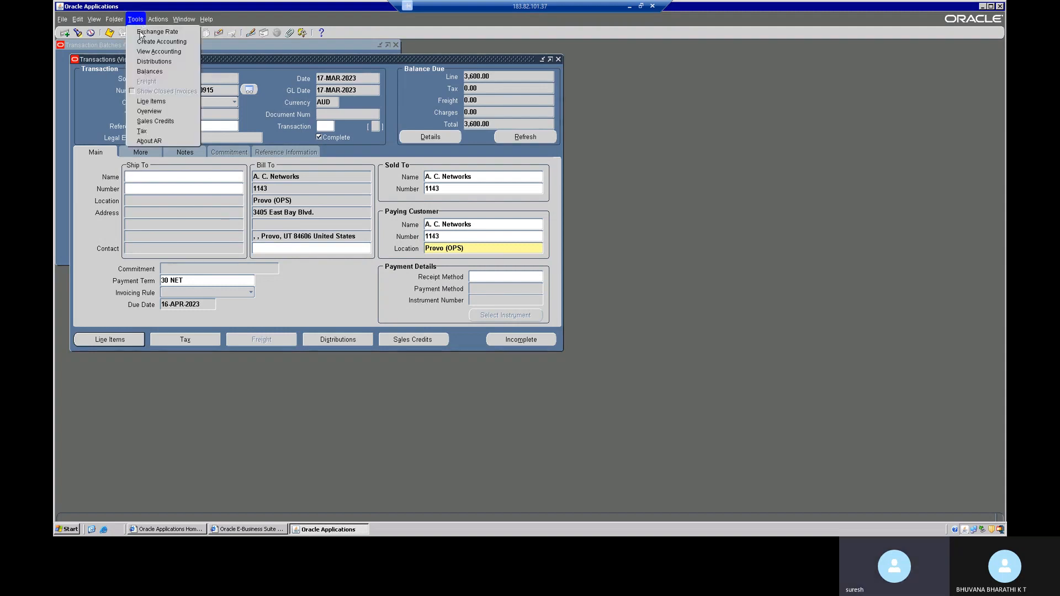
{"action": "left_click", "coordinate": [141, 41]}
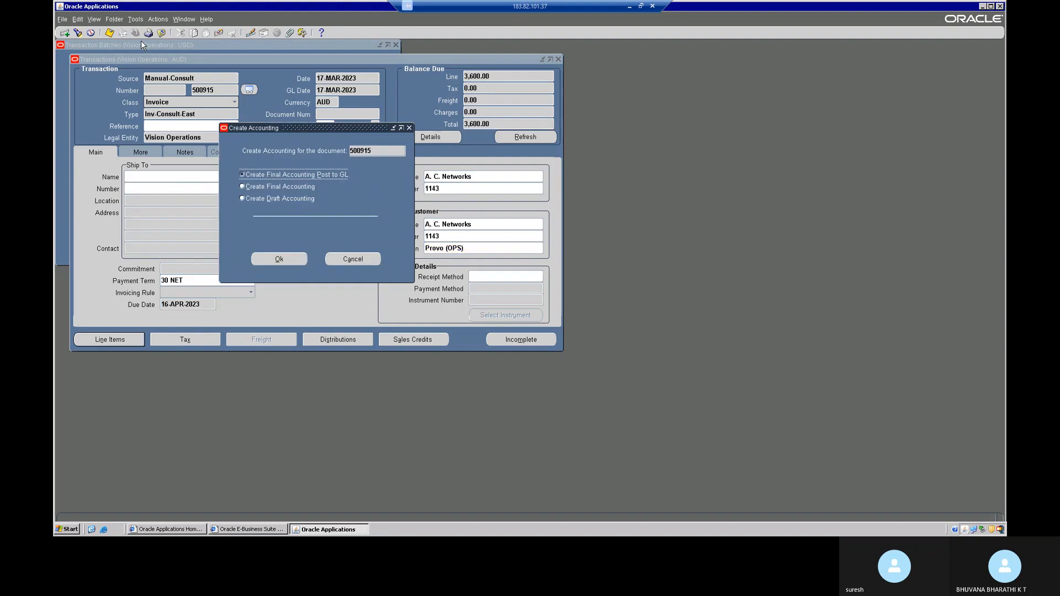
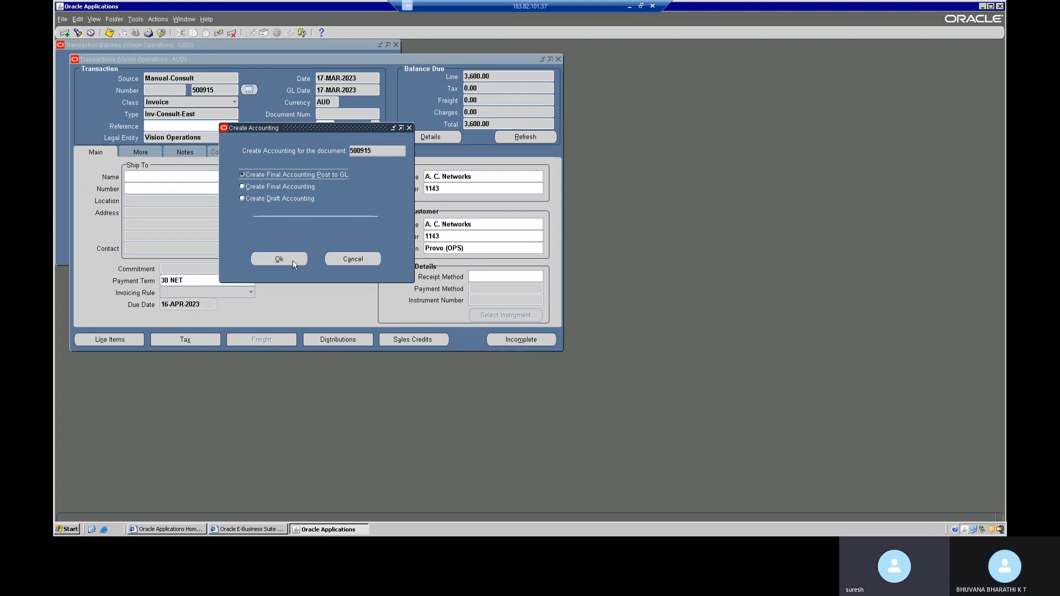
{"action": "left_click", "coordinate": [312, 189]}
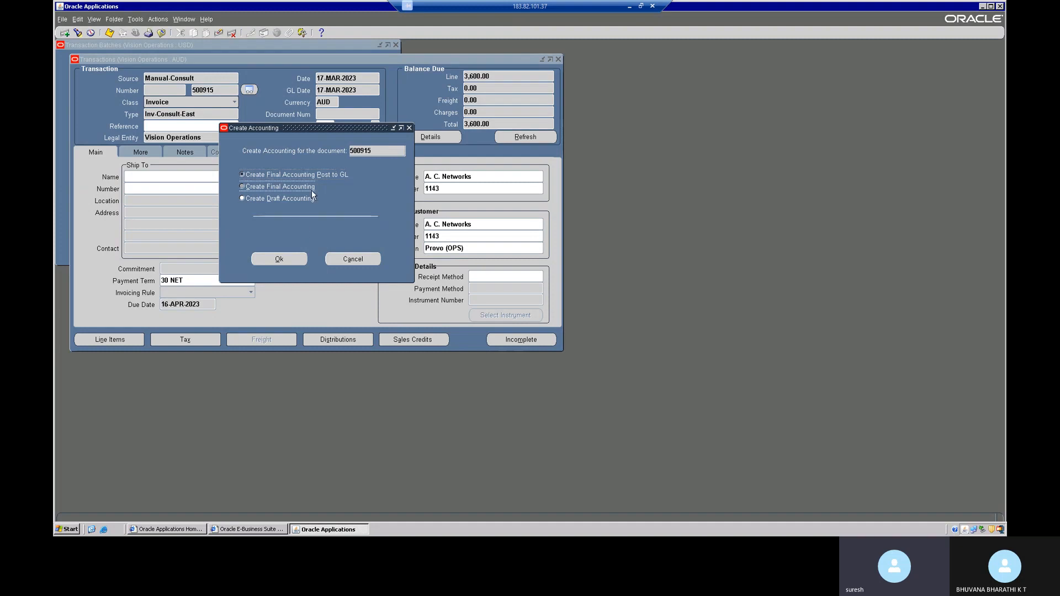
{"action": "left_click", "coordinate": [285, 259]}
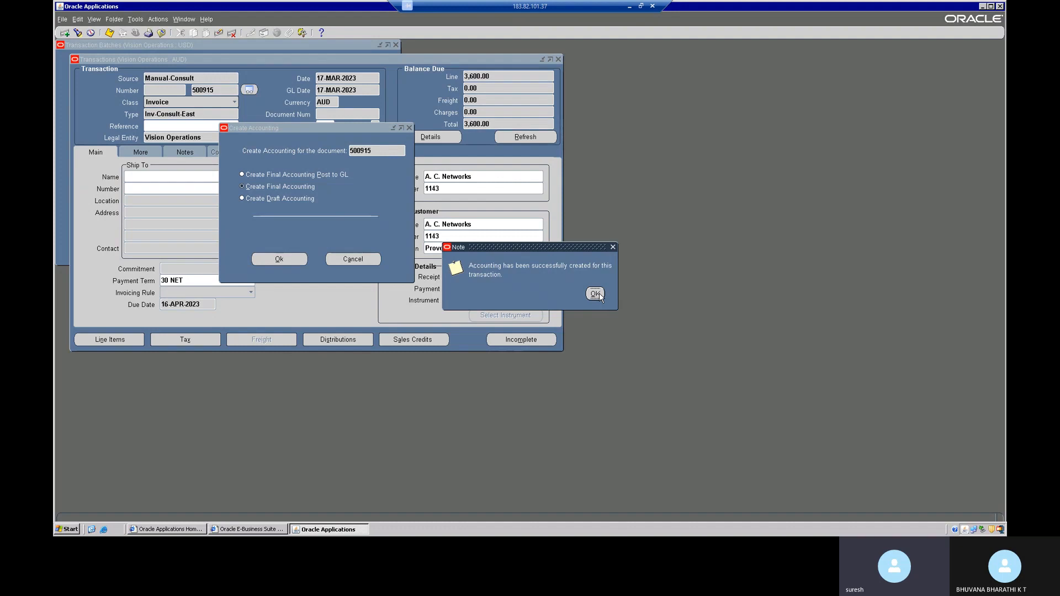
{"action": "left_click", "coordinate": [595, 294]}
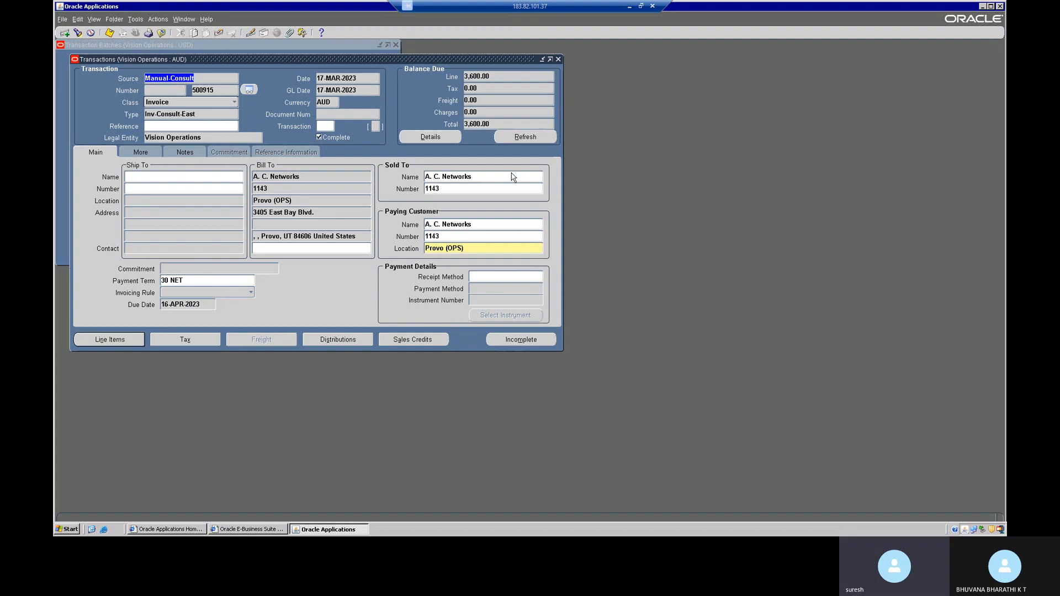
View the accounting for the invoice and open the subledger journal entry of the Receivable line
{"action": "left_click", "coordinate": [93, 22]}
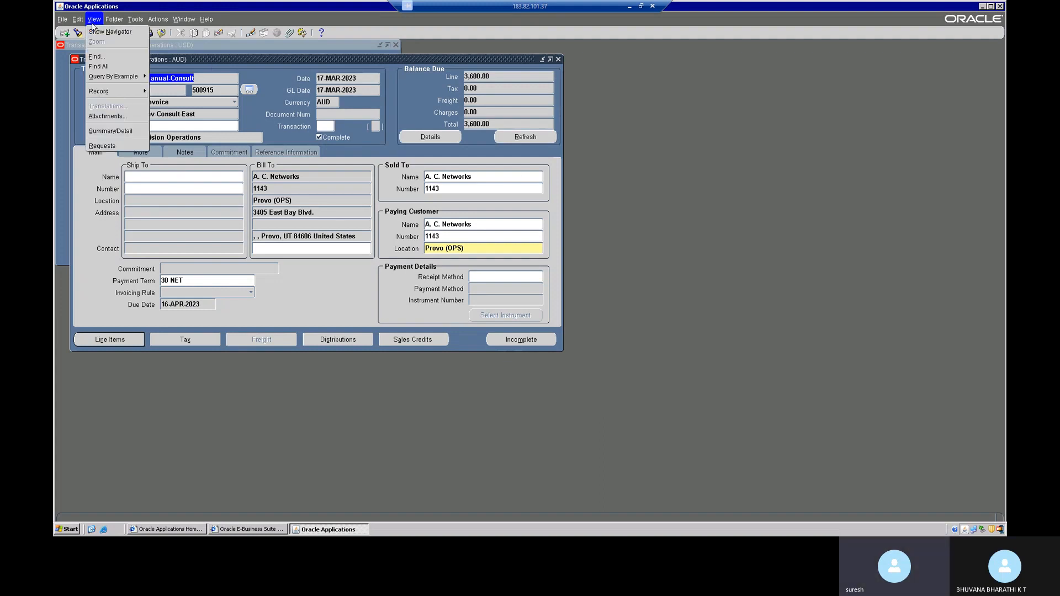
{"action": "left_click", "coordinate": [140, 19]}
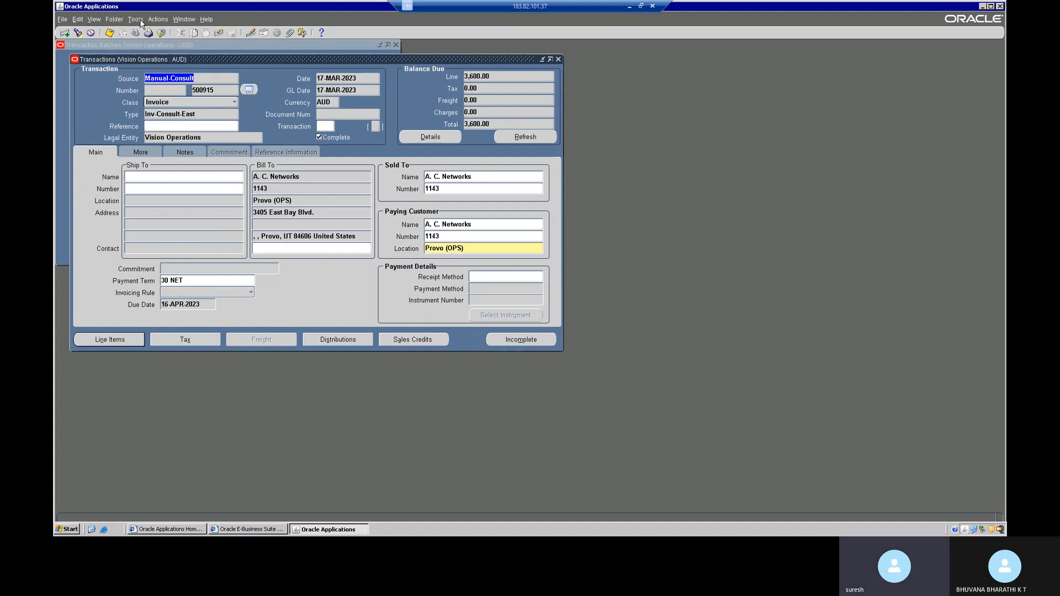
{"action": "left_click", "coordinate": [141, 18]}
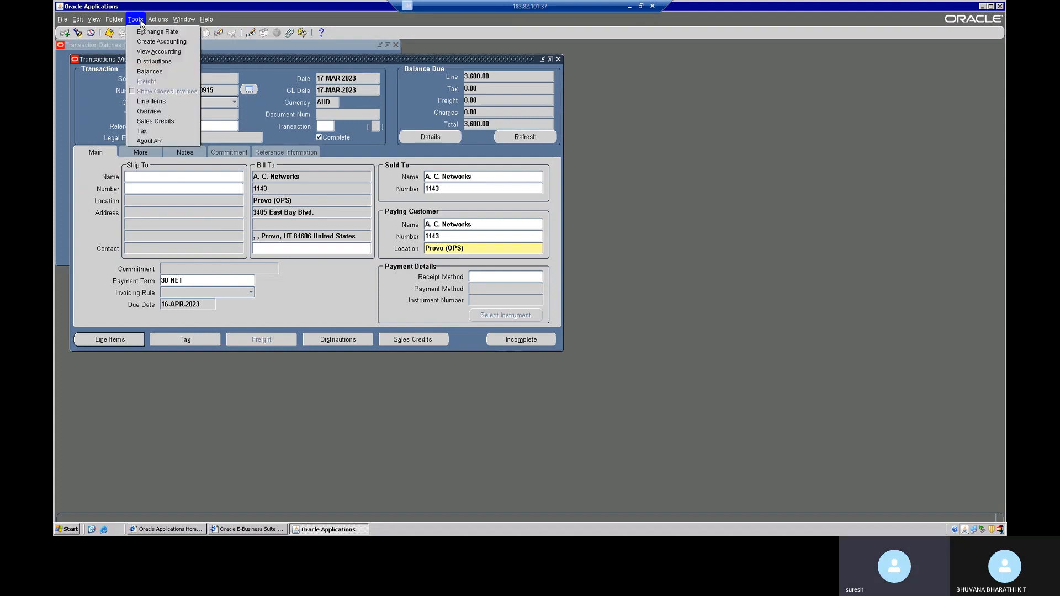
{"action": "left_click", "coordinate": [158, 53]}
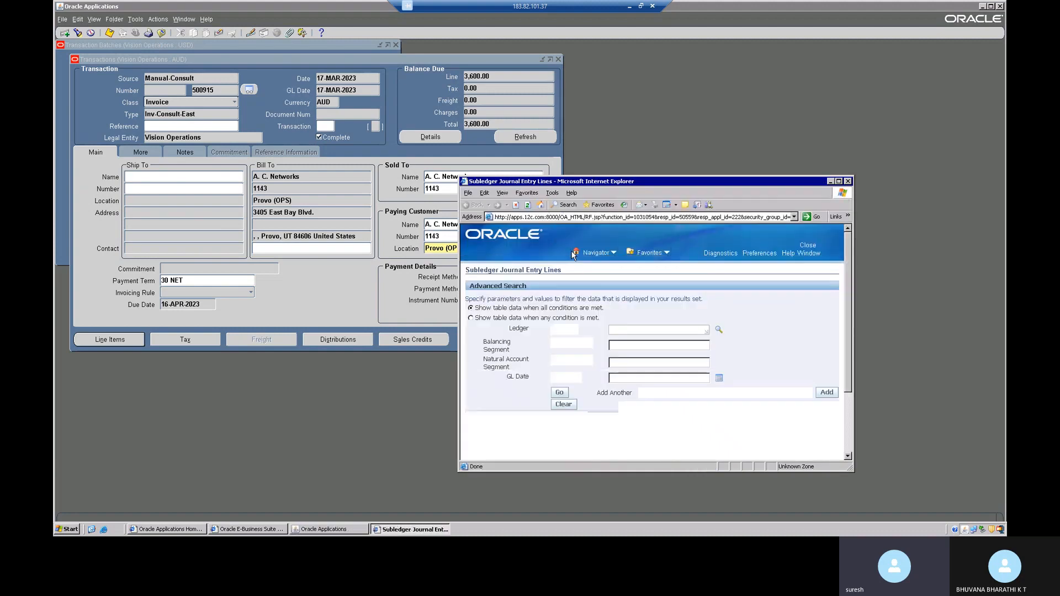
{"action": "left_click", "coordinate": [839, 182]}
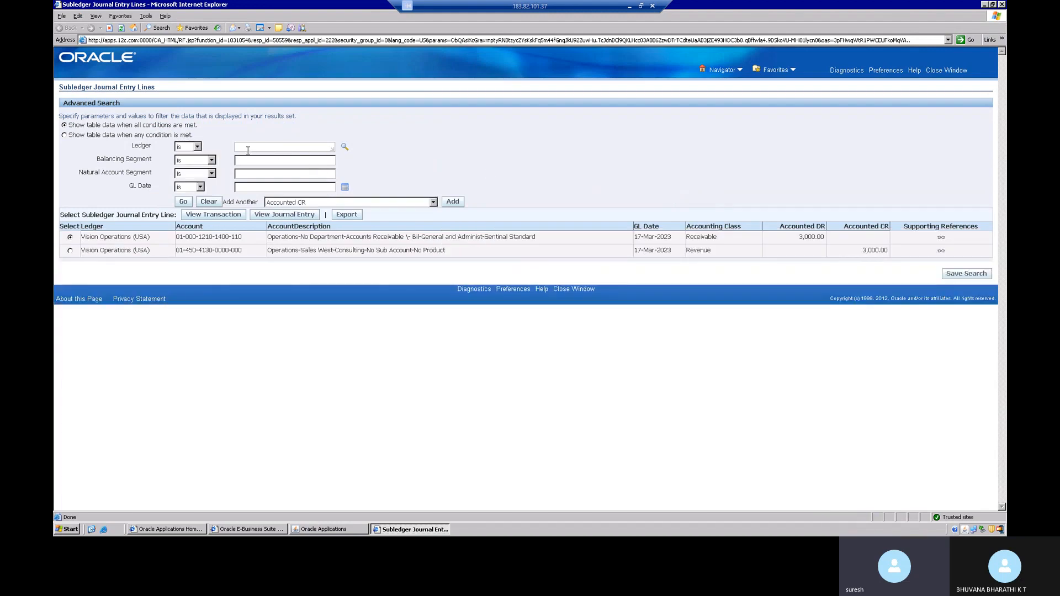
{"action": "left_click", "coordinate": [284, 215]}
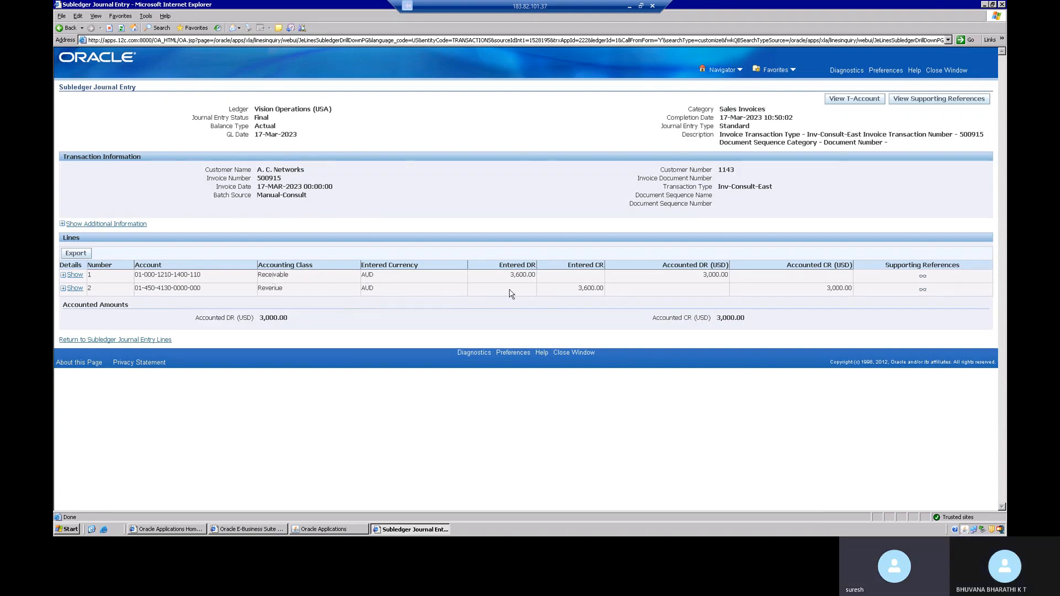
Expand the Receivable and Revenue journal lines, examine their account and currency conversion details, and close the journal entry window
{"action": "left_click", "coordinate": [62, 275]}
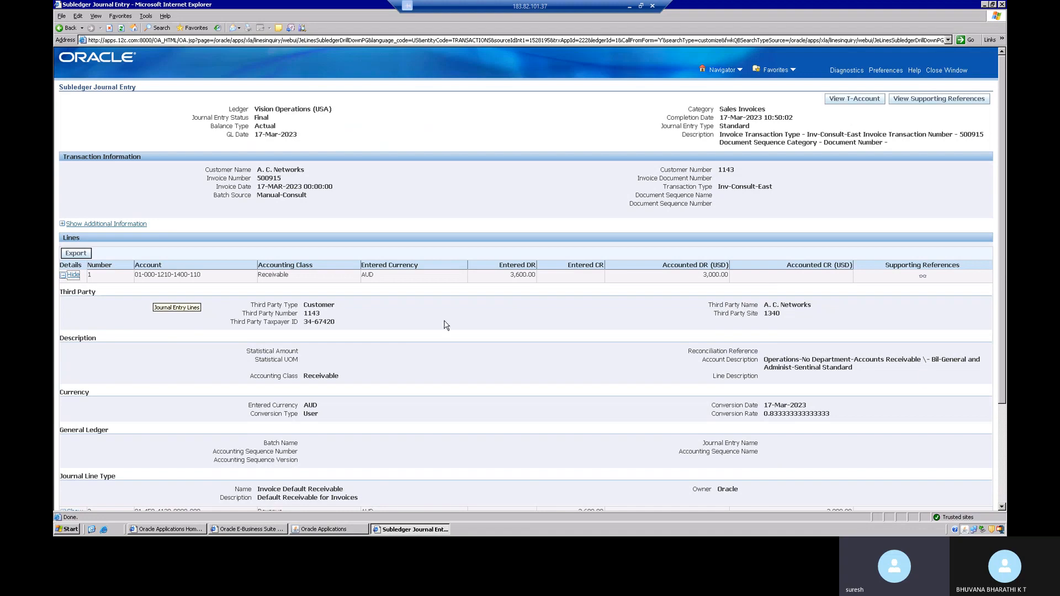
{"action": "scroll", "coordinate": [997, 431], "scroll_direction": "down", "scroll_amount": 3}
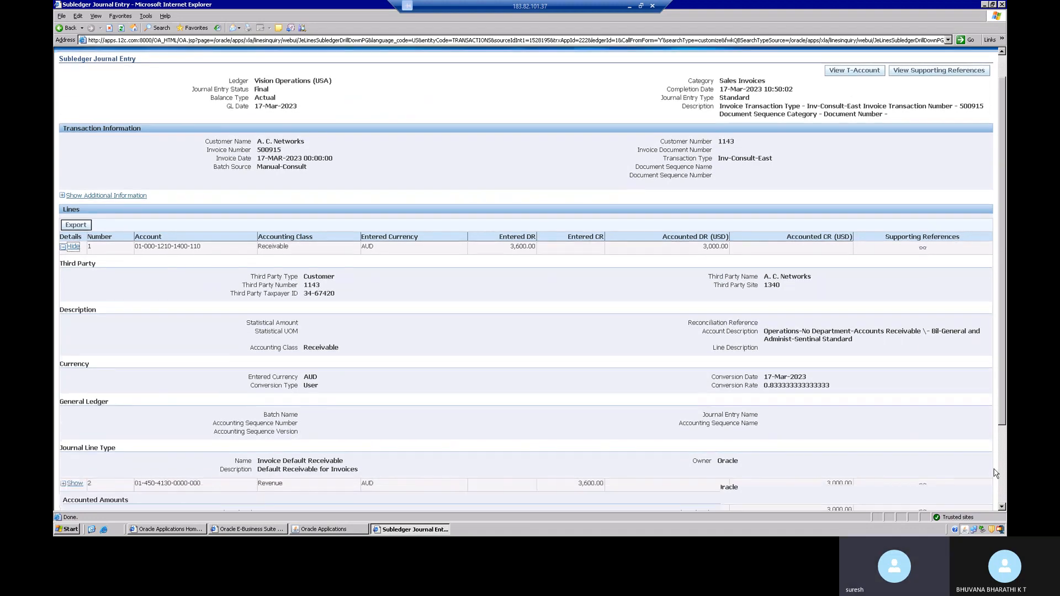
{"action": "left_click_drag", "start_coordinate": [993, 486], "coordinate": [994, 493]}
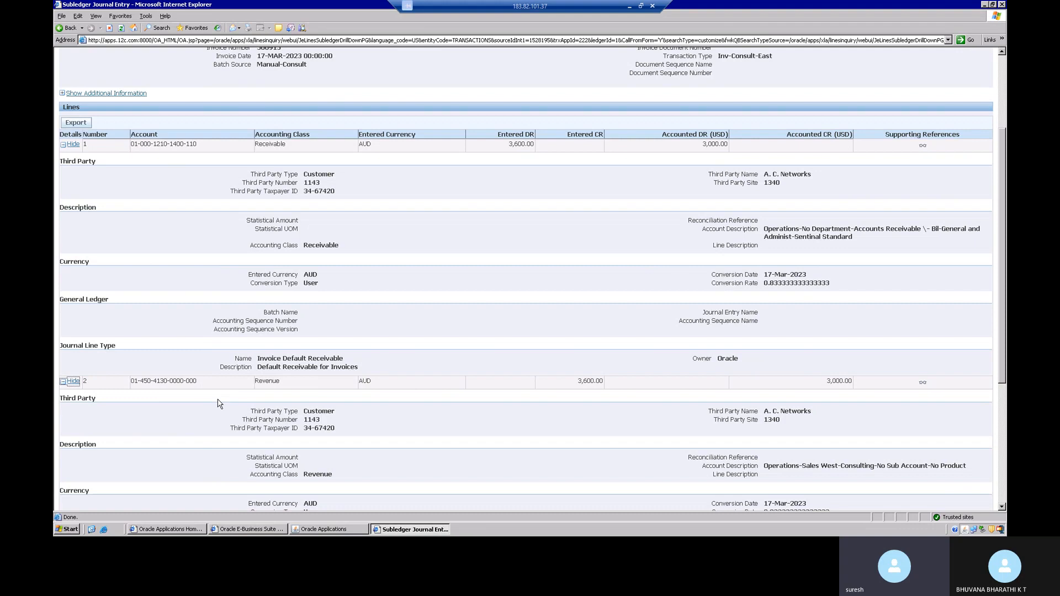
{"action": "scroll", "coordinate": [218, 404], "scroll_direction": "up", "scroll_amount": 5}
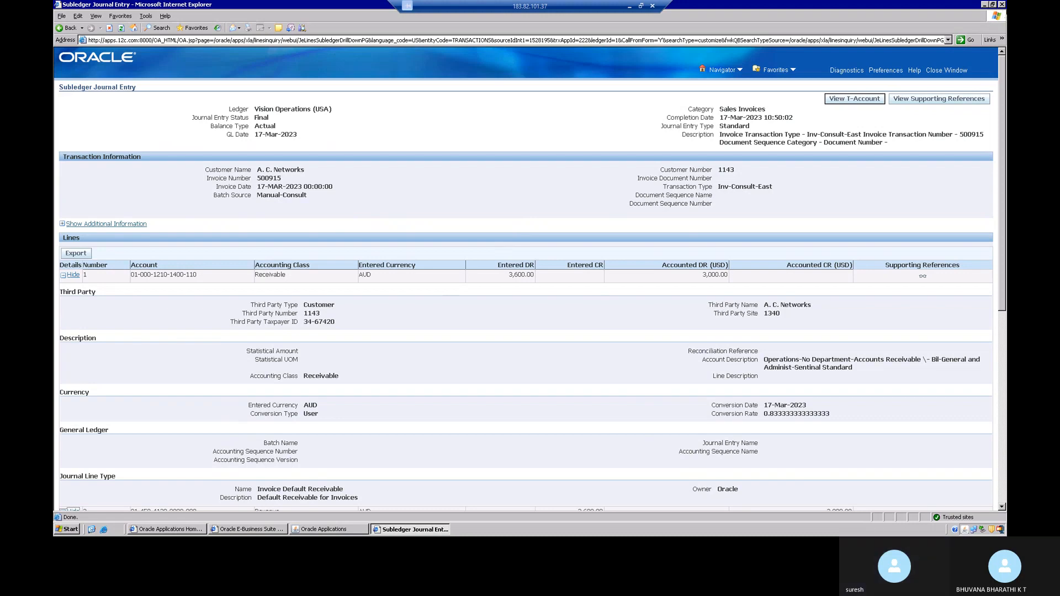
{"action": "left_click", "coordinate": [1001, 5]}
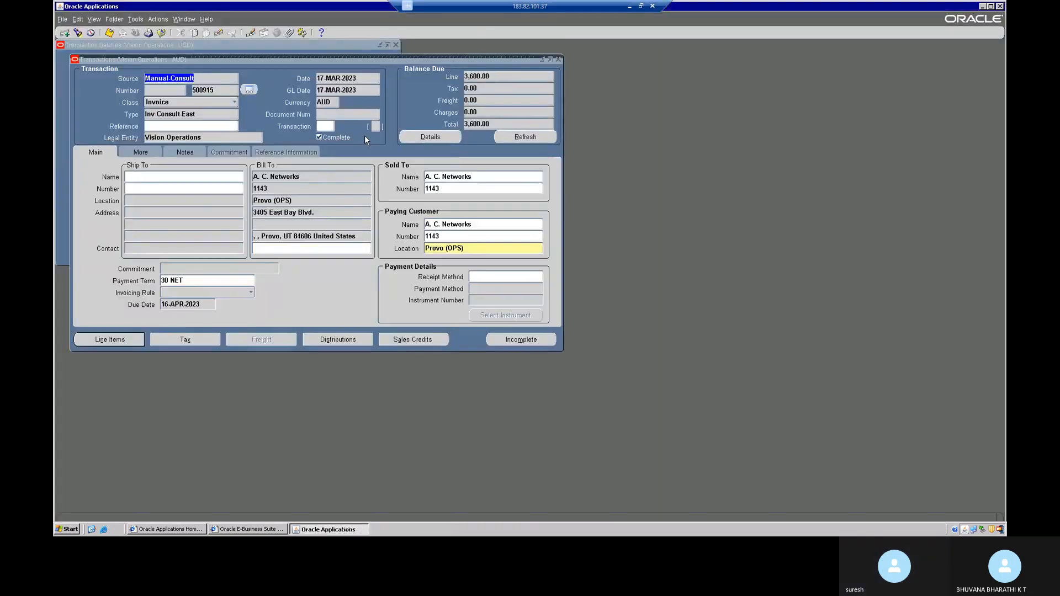
Close the invoice and transaction batch forms and open the Receipts Batches form
{"action": "left_click", "coordinate": [558, 59]}
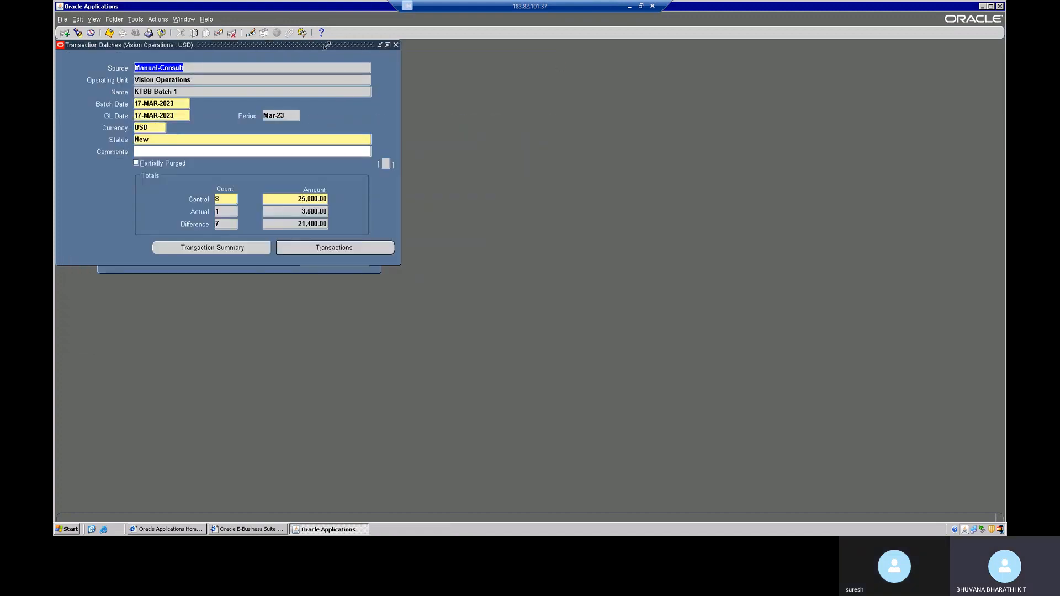
{"action": "left_click", "coordinate": [397, 46]}
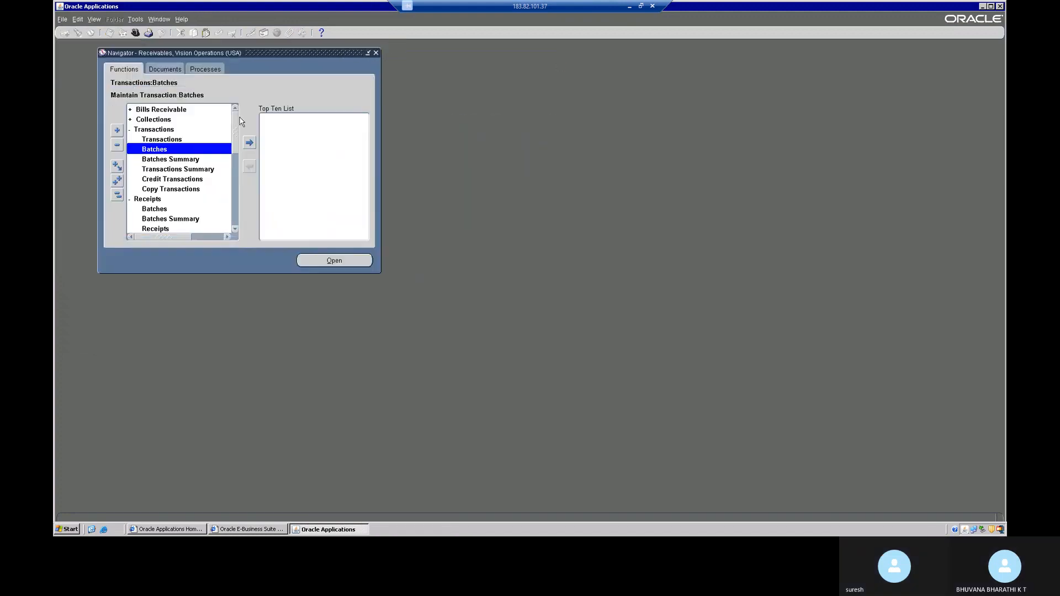
{"action": "double_click", "coordinate": [159, 210]}
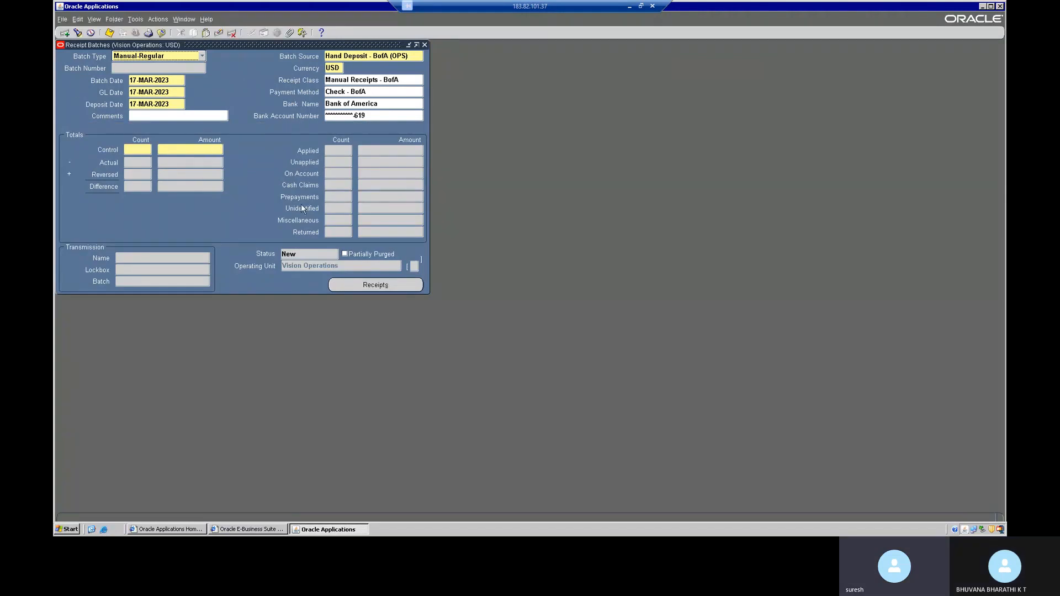
Set the receipt batch's control count to 5 and control amount to 50000
{"action": "left_click", "coordinate": [145, 149]}
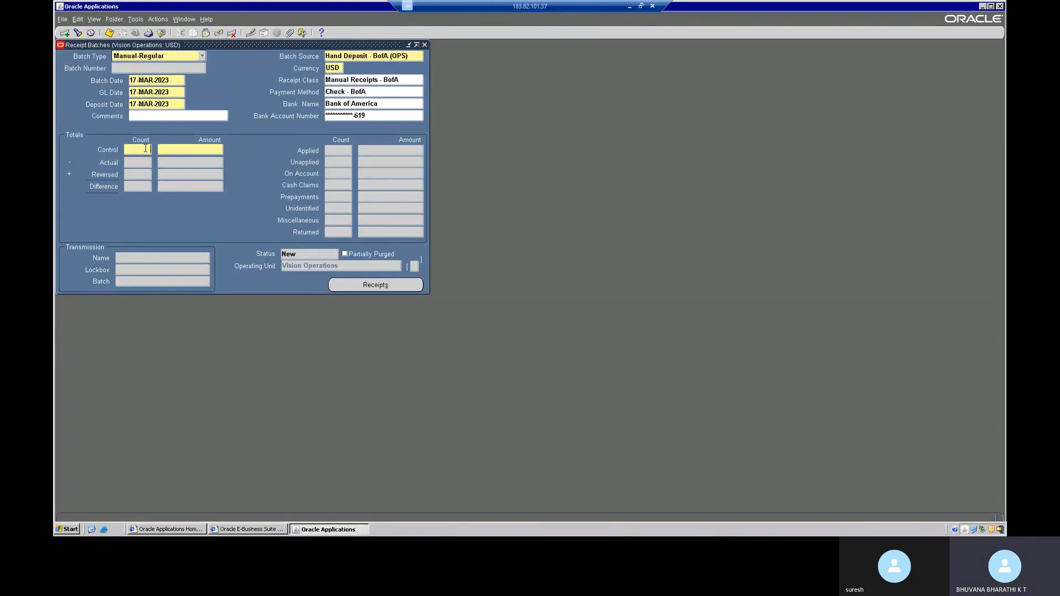
{"action": "left_click", "coordinate": [186, 149]}
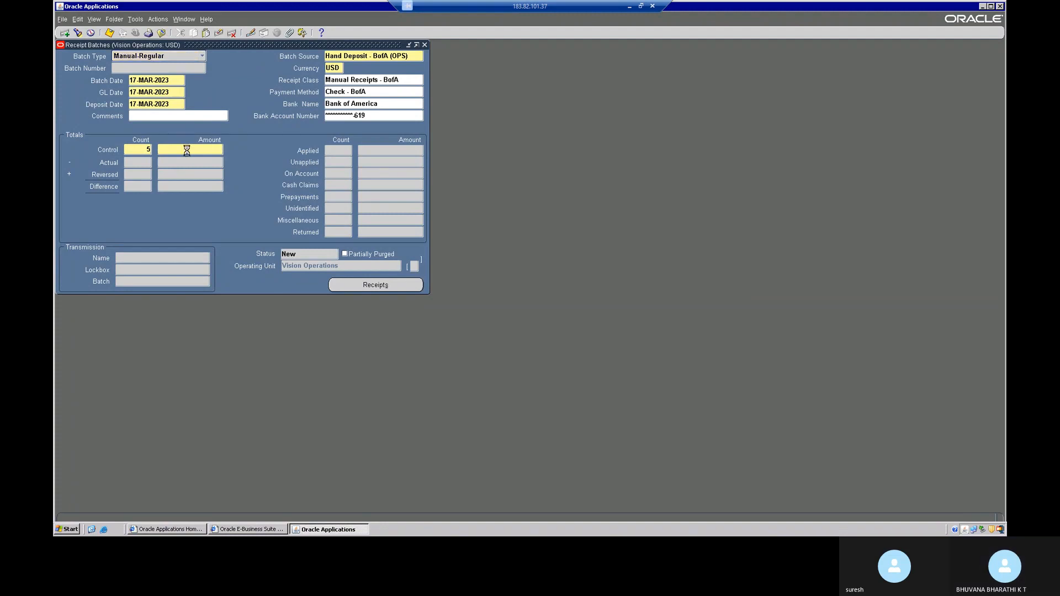
{"action": "type", "text": "50000"}
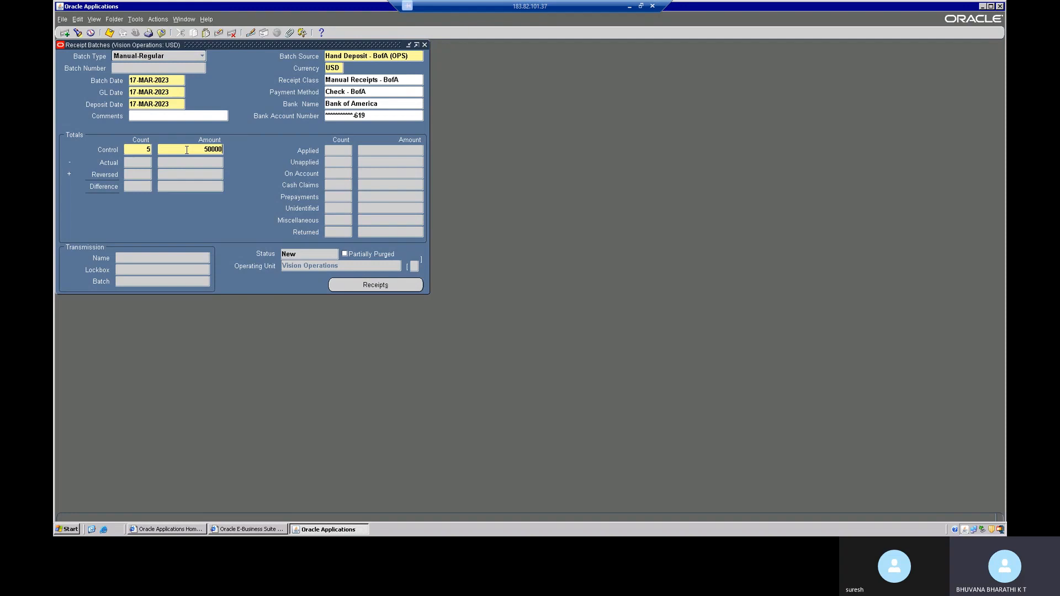
Open the batch's receipts and enter a Standard receipt numbered 15250 with a receipt amount of 4000
{"action": "left_click", "coordinate": [388, 285]}
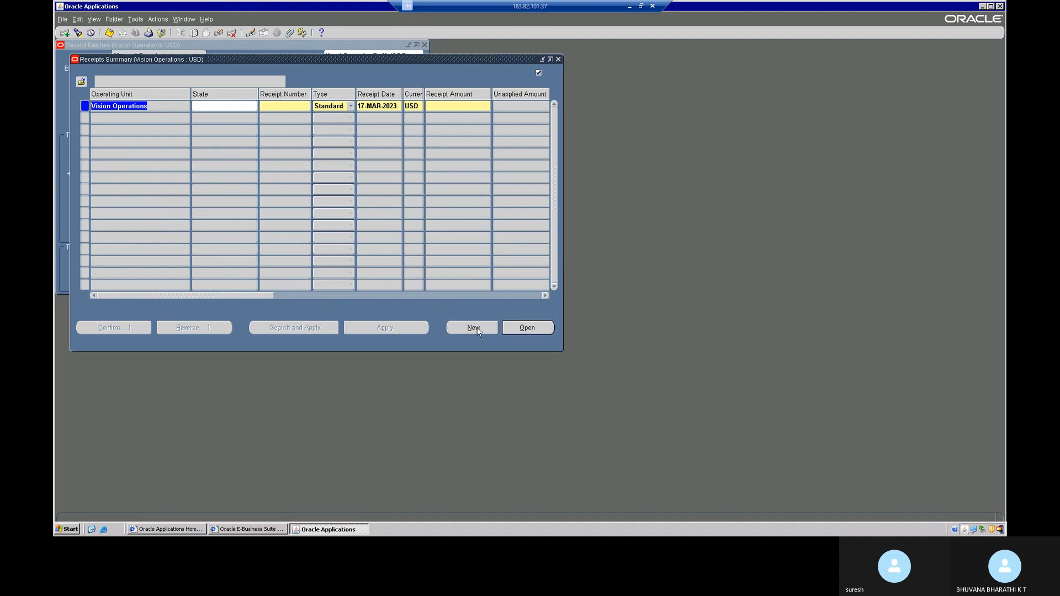
{"action": "left_click", "coordinate": [307, 108]}
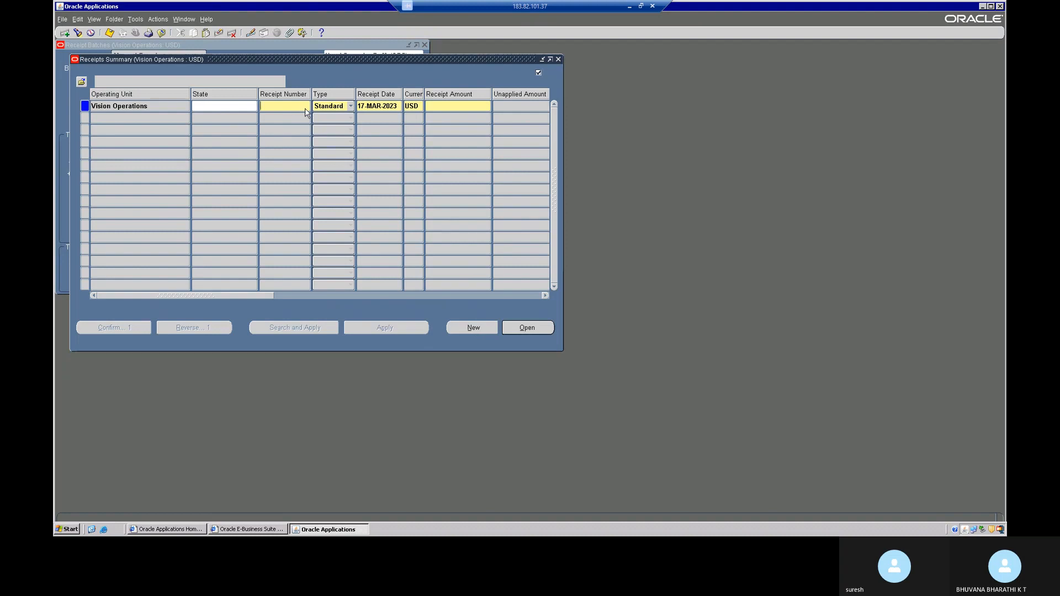
{"action": "type", "text": "1"}
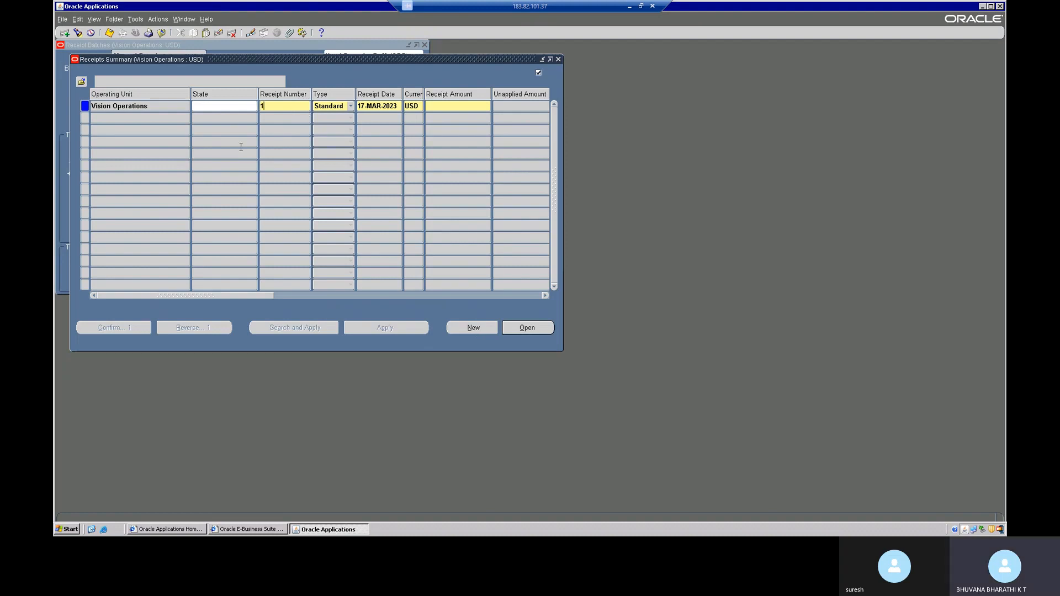
{"action": "type", "text": "5250"}
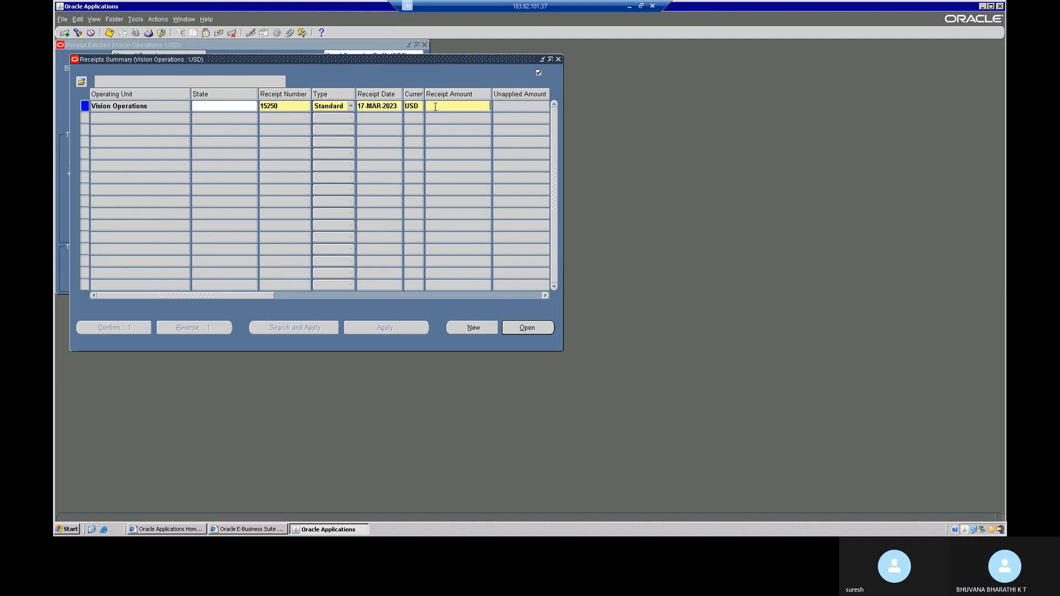
{"action": "type", "text": "4000"}
{"action": "key", "text": "Tab"}
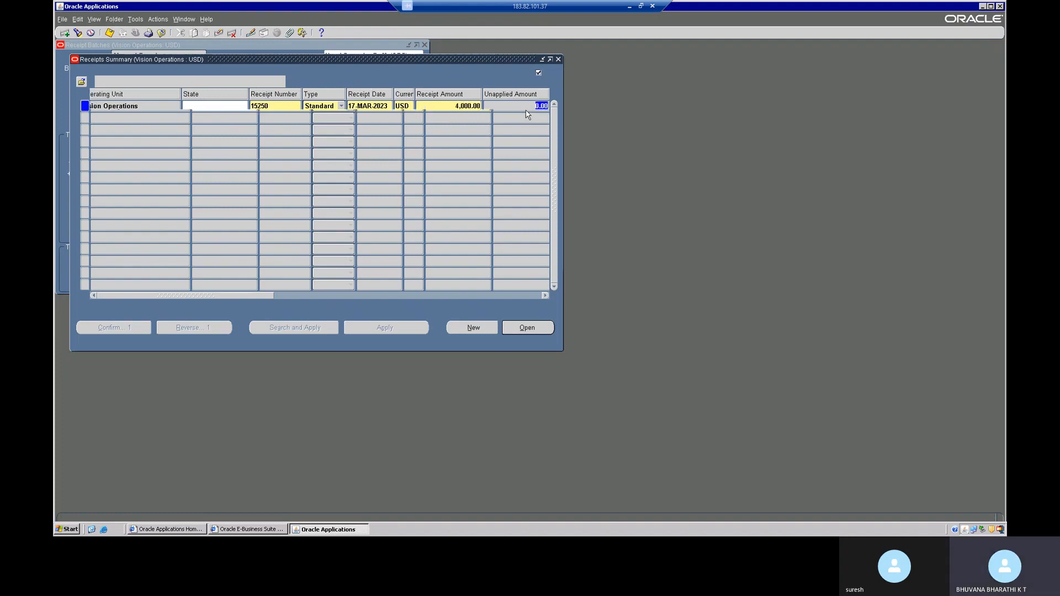
Search the customers with A% and assign A. C. Networks as the customer of receipt 15250
{"action": "key", "text": "Tab"}
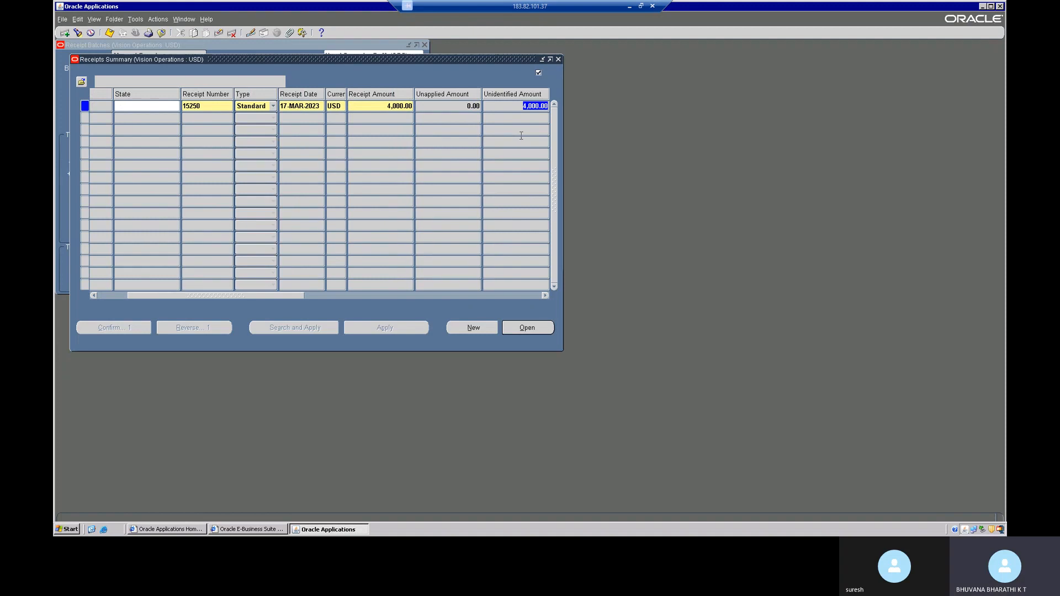
{"action": "key", "text": "Tab"}
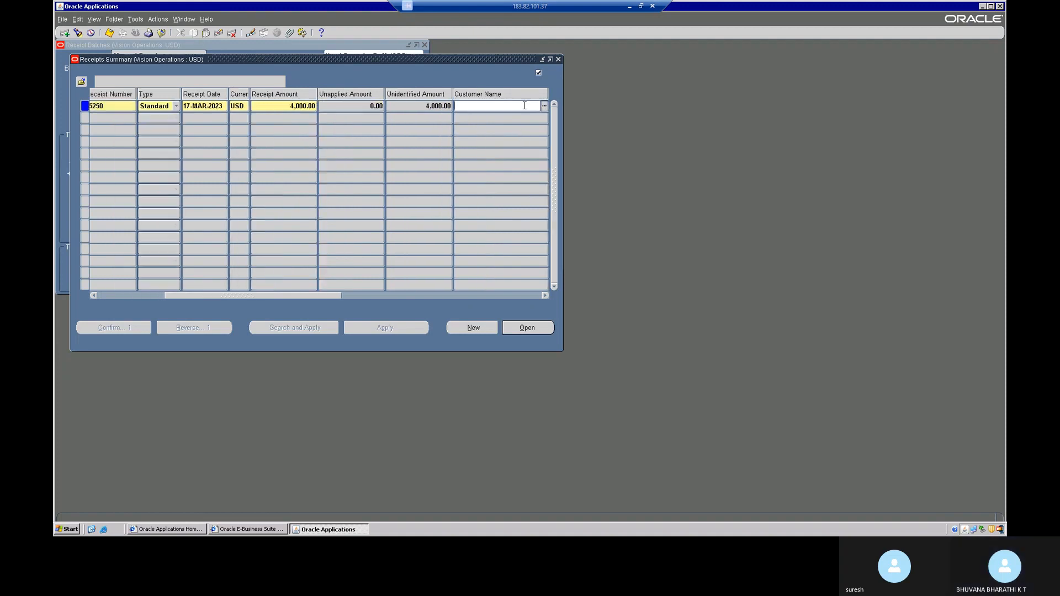
{"action": "left_click", "coordinate": [544, 105]}
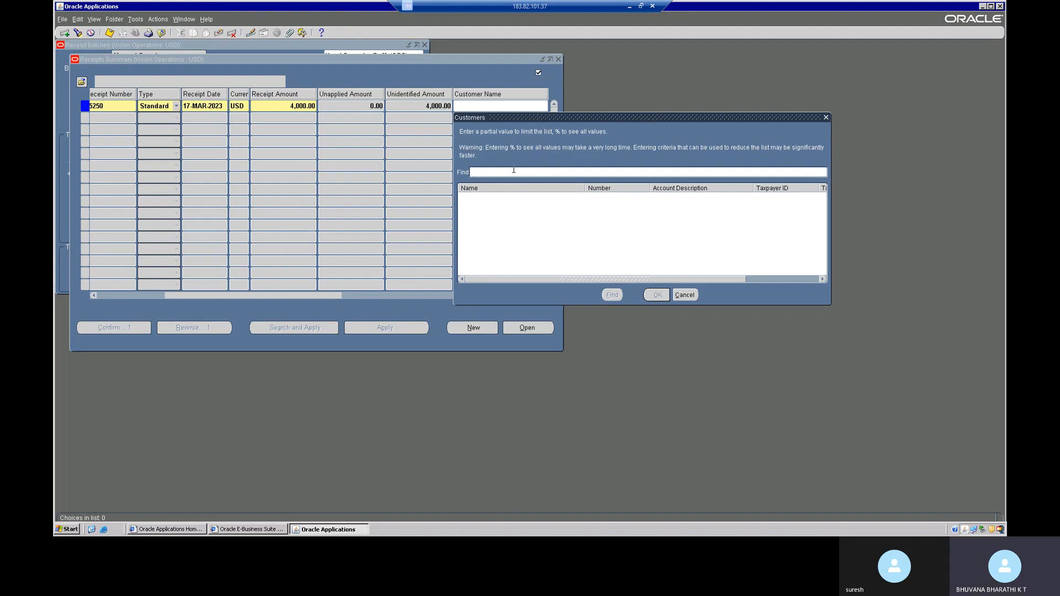
{"action": "type", "text": "A%"}
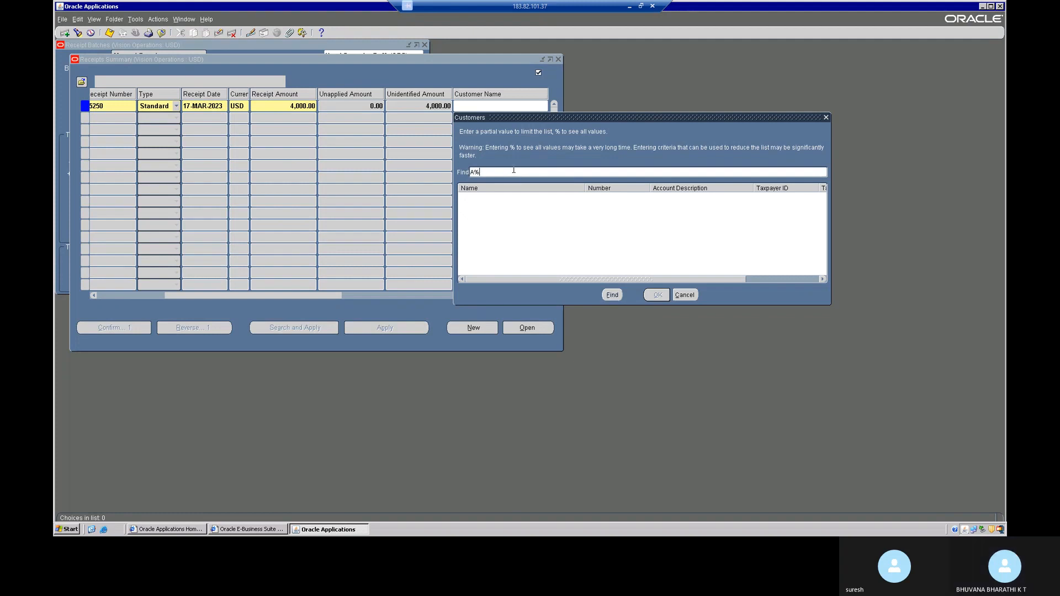
{"action": "left_click", "coordinate": [612, 295]}
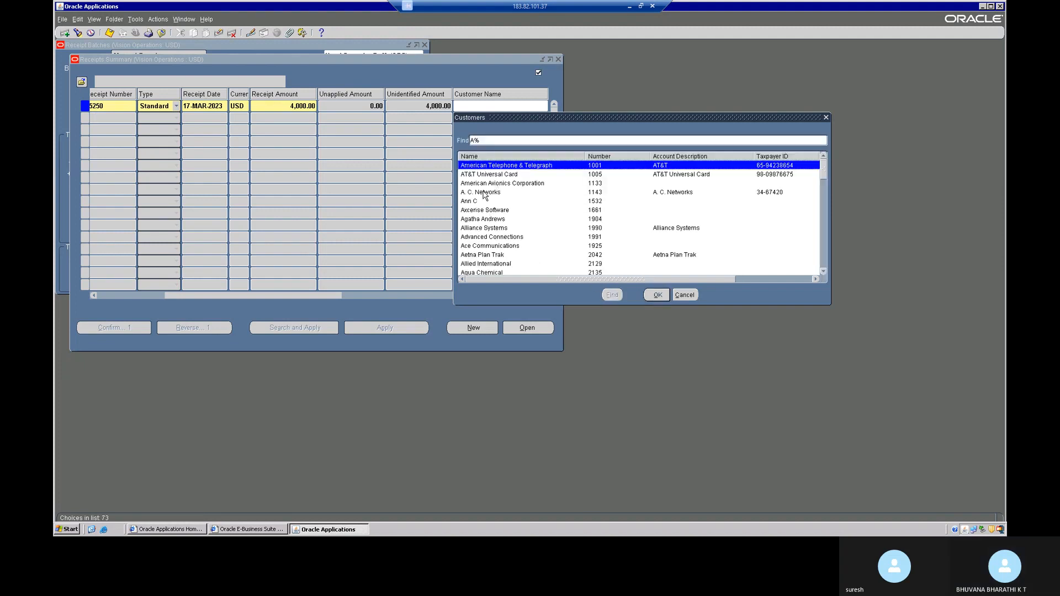
{"action": "left_click", "coordinate": [484, 192]}
{"action": "left_click", "coordinate": [655, 296]}
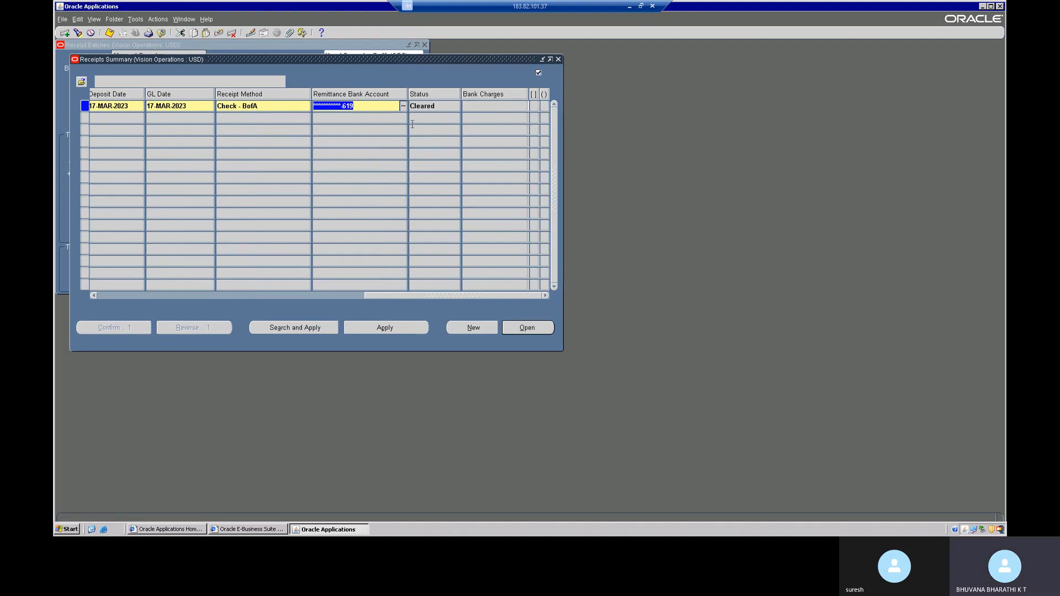
Open the applications of receipt 15250 and apply it to transaction 500915
{"action": "key", "text": "Tab"}
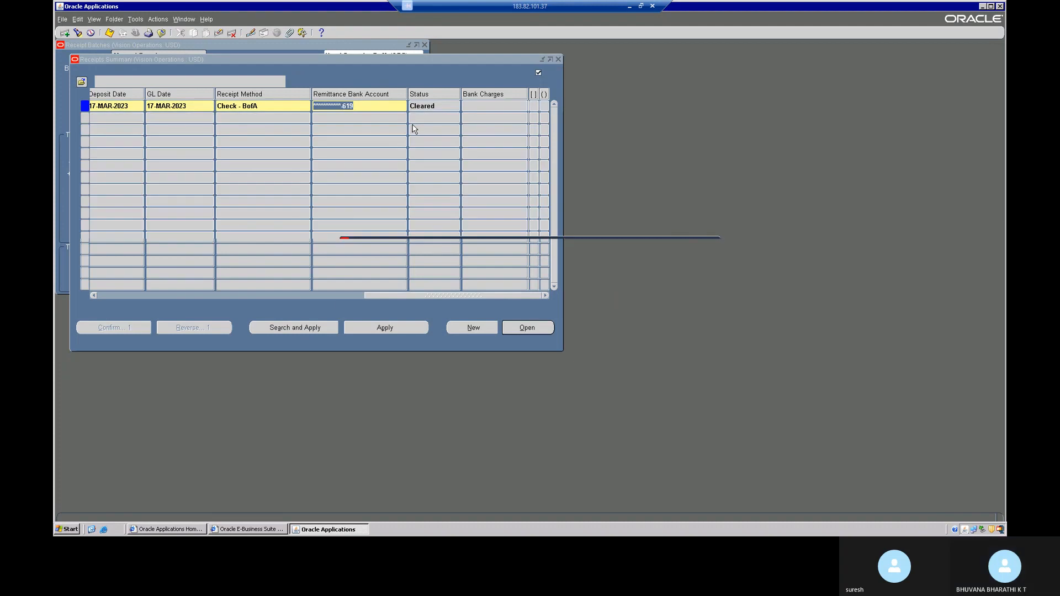
{"action": "left_click", "coordinate": [581, 299]}
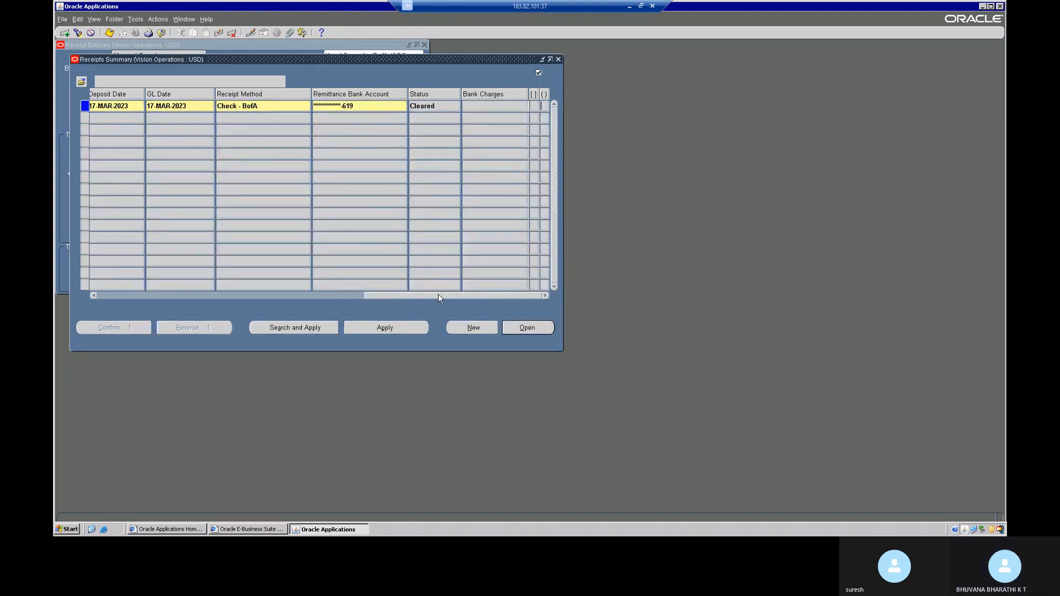
{"action": "left_click", "coordinate": [360, 327]}
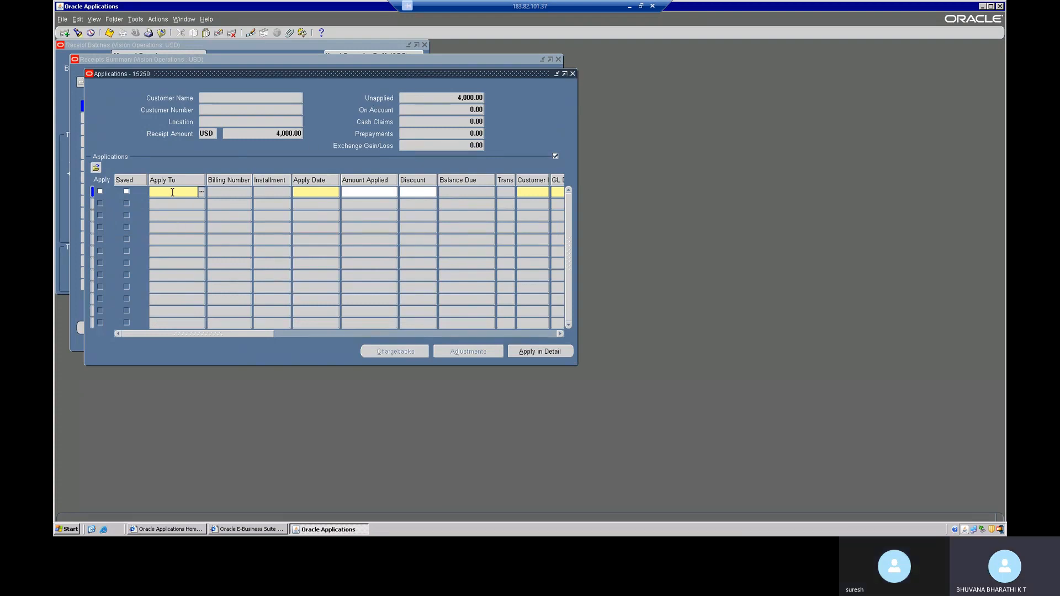
{"action": "type", "text": "500915"}
{"action": "key", "text": "Tab"}
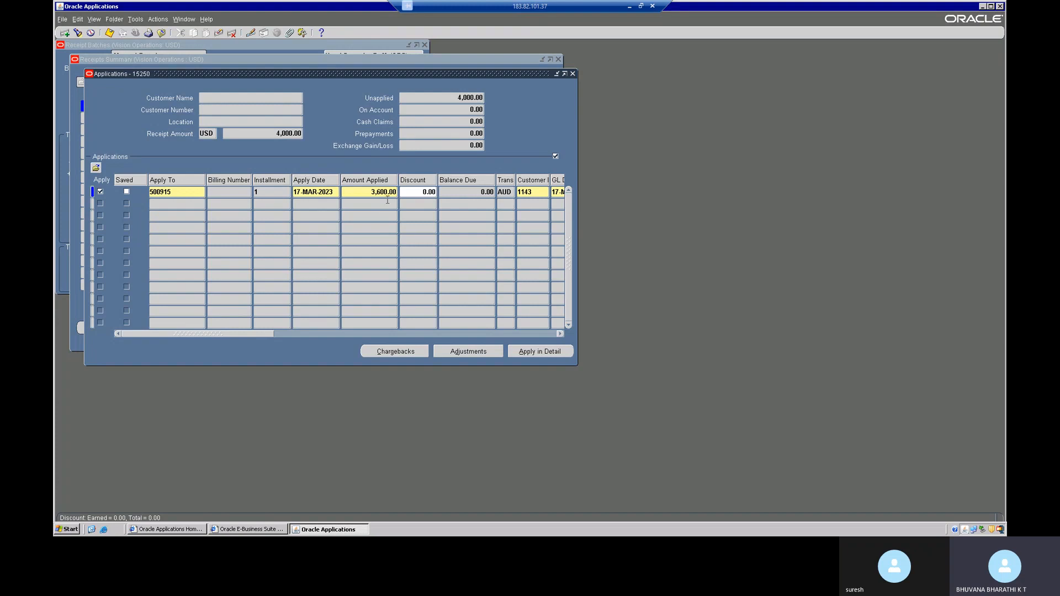
Examine the application line's applied amount, transaction currency, allocated receipt amount and cross currency rate fields
{"action": "left_click", "coordinate": [177, 207]}
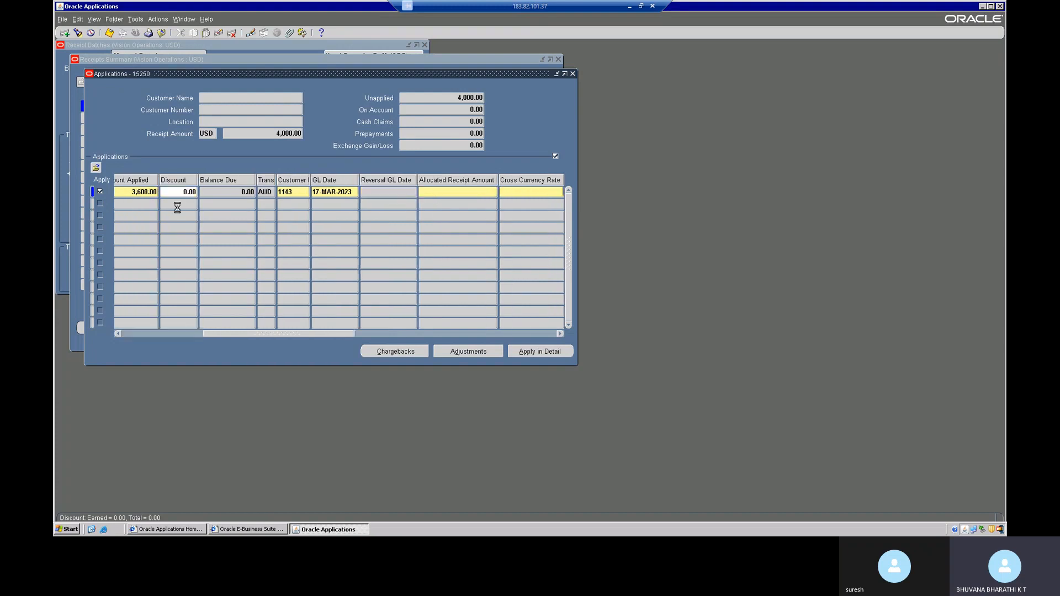
{"action": "left_click_drag", "start_coordinate": [280, 334], "coordinate": [133, 336]}
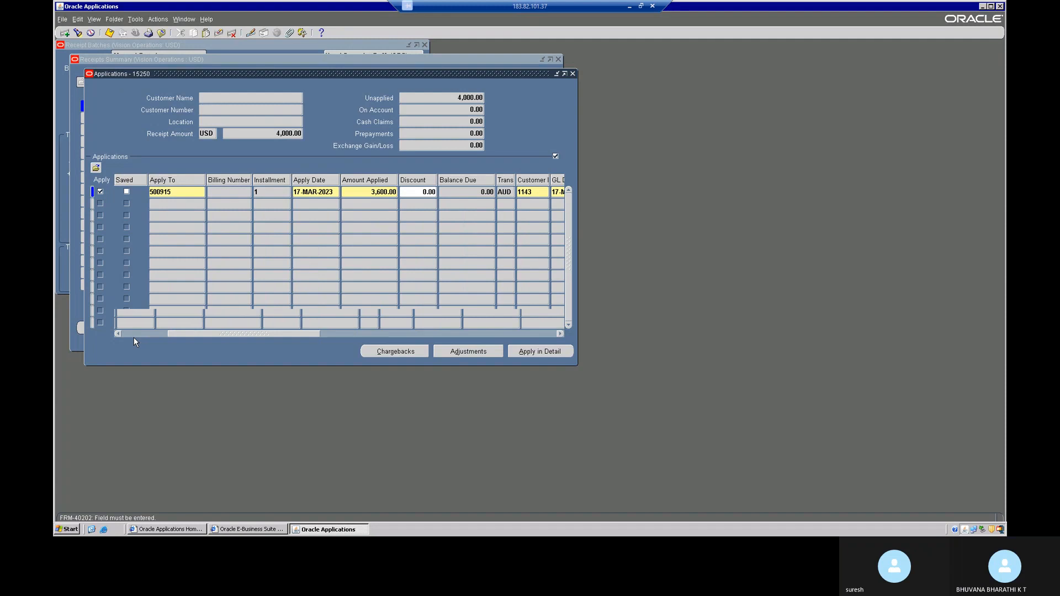
{"action": "left_click", "coordinate": [160, 206]}
{"action": "left_click", "coordinate": [455, 193]}
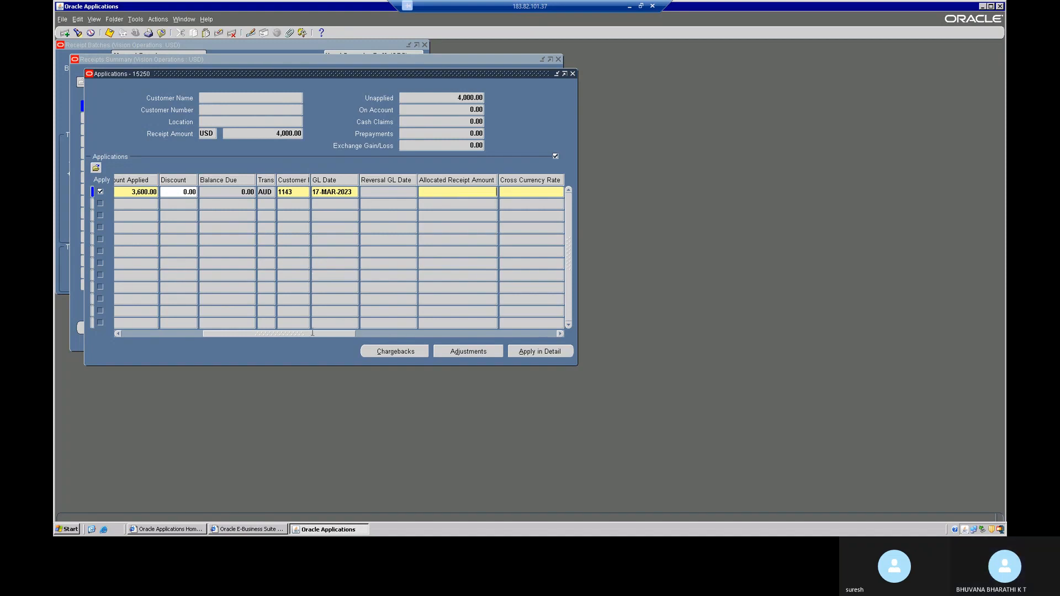
{"action": "left_click_drag", "start_coordinate": [324, 335], "coordinate": [227, 335]}
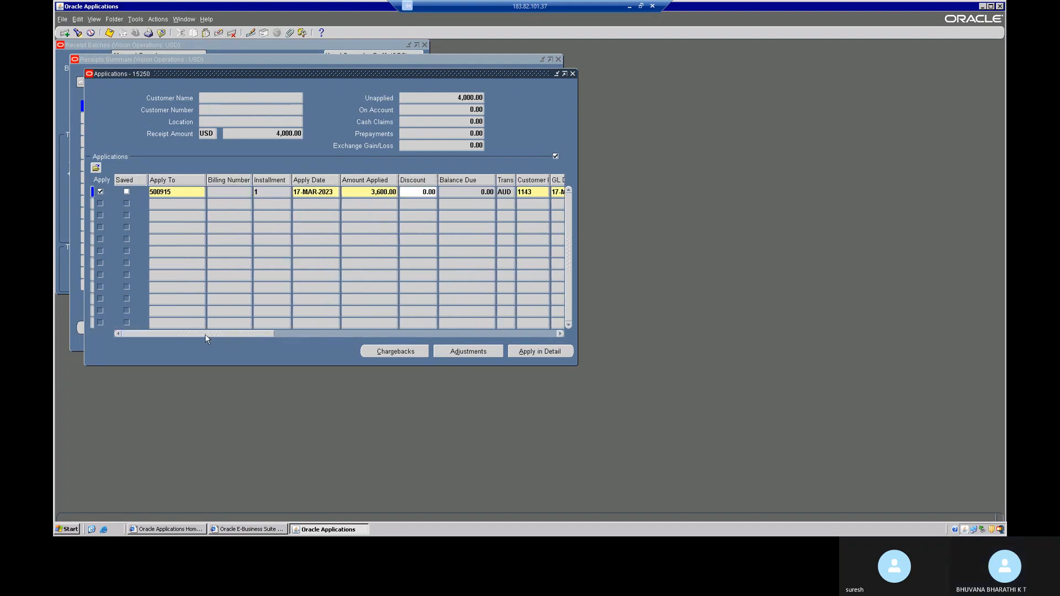
{"action": "left_click_drag", "start_coordinate": [223, 334], "coordinate": [338, 331]}
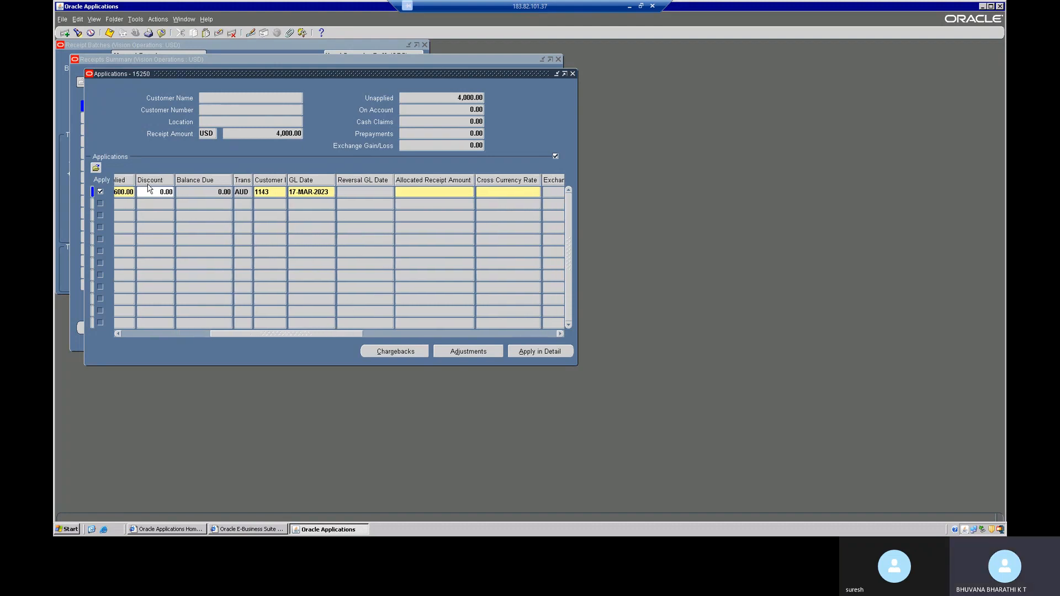
{"action": "left_click_drag", "start_coordinate": [354, 333], "coordinate": [236, 333]}
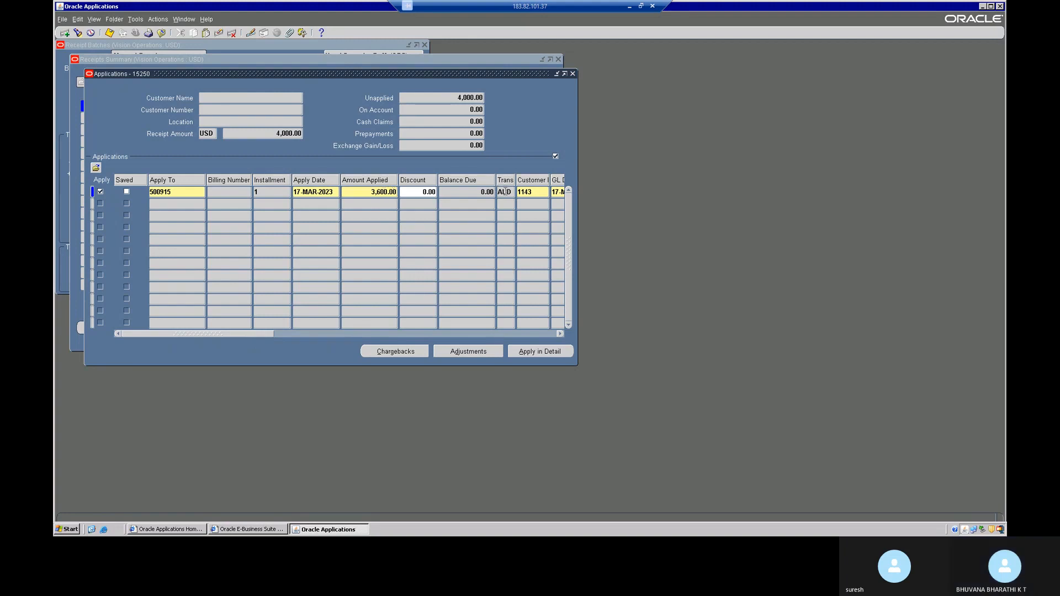
{"action": "left_click_drag", "start_coordinate": [259, 333], "coordinate": [349, 332]}
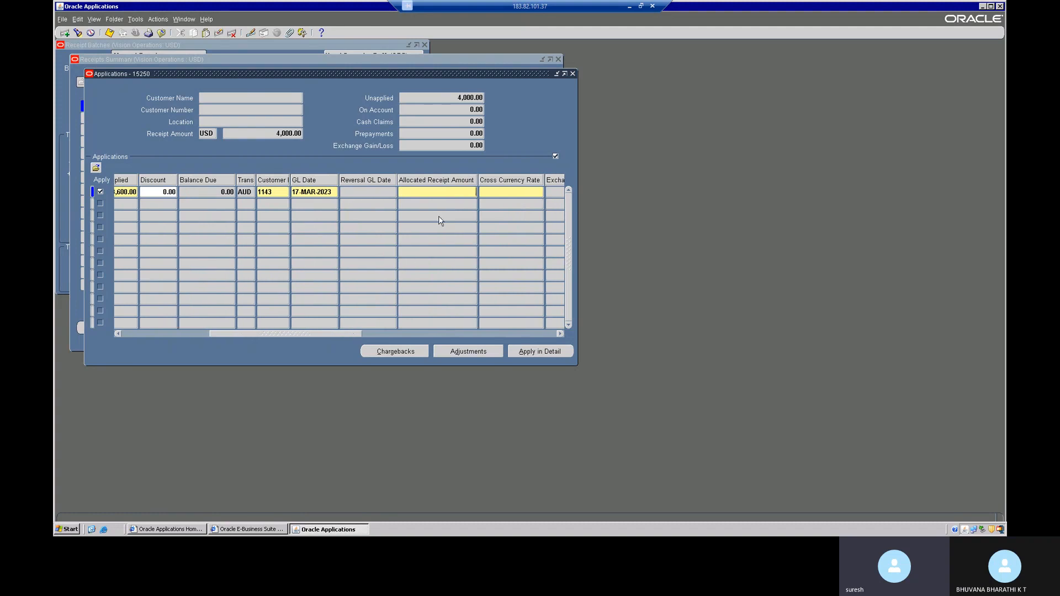
{"action": "left_click", "coordinate": [463, 197]}
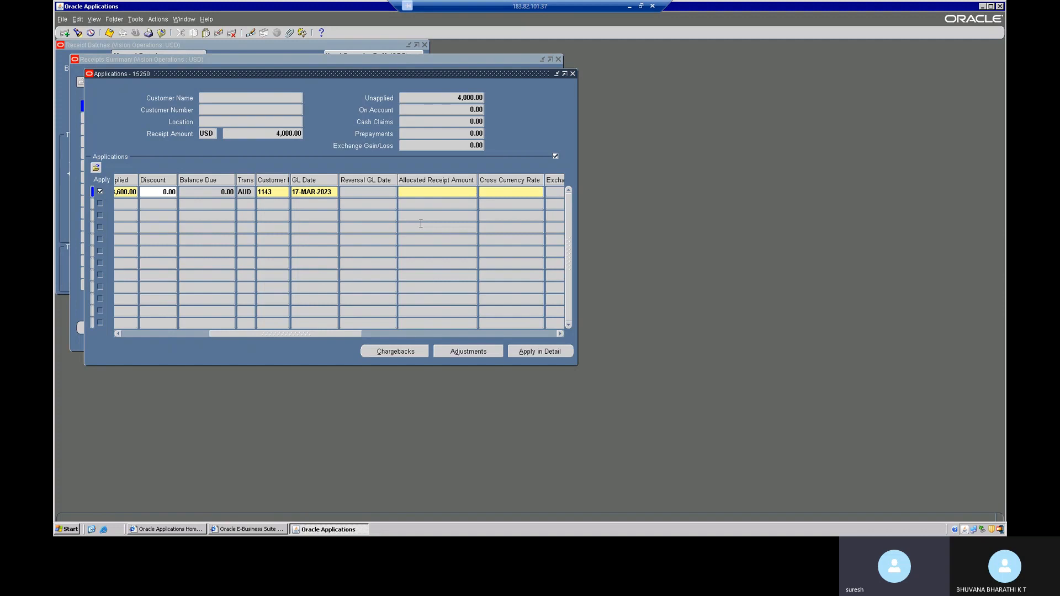
Try to apply the receipt to transaction 500915 with a cross currency rate of 1.15
{"action": "left_click", "coordinate": [483, 193]}
{"action": "type", "text": "1.1"}
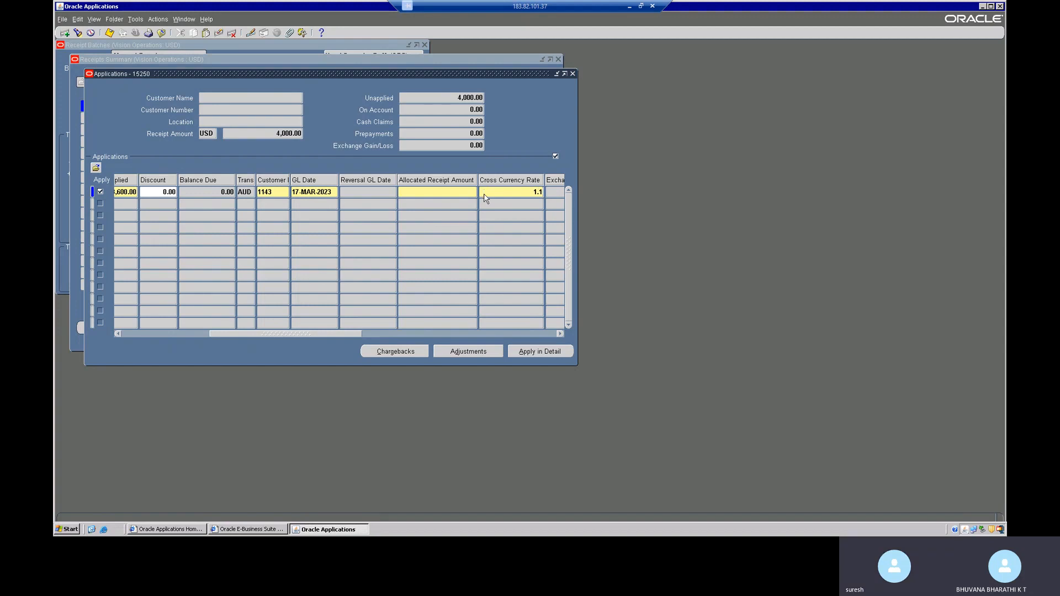
{"action": "key", "text": "BackSpace"}
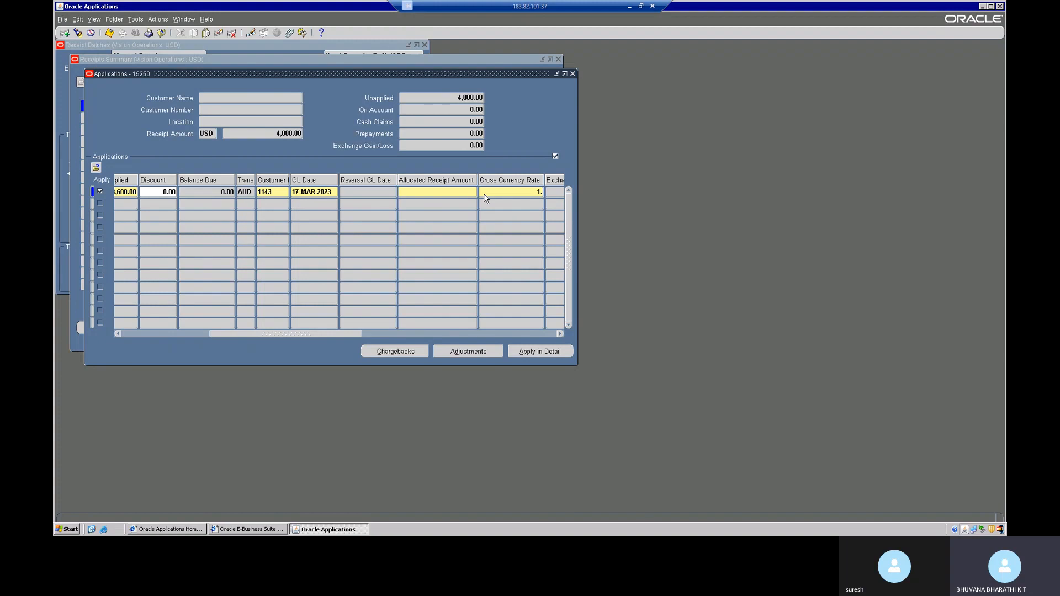
{"action": "type", "text": "15"}
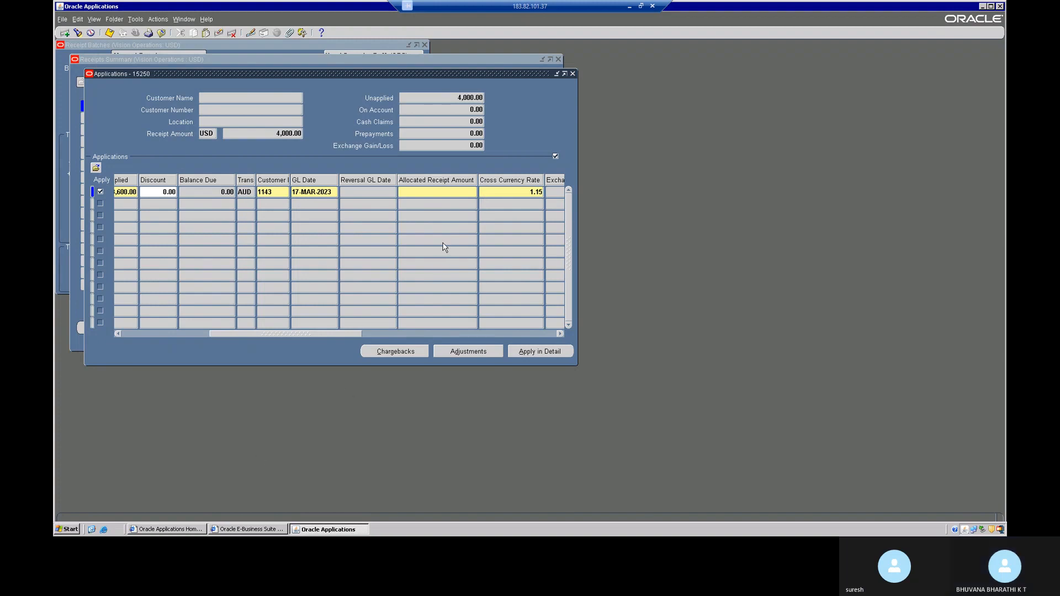
{"action": "left_click", "coordinate": [439, 191]}
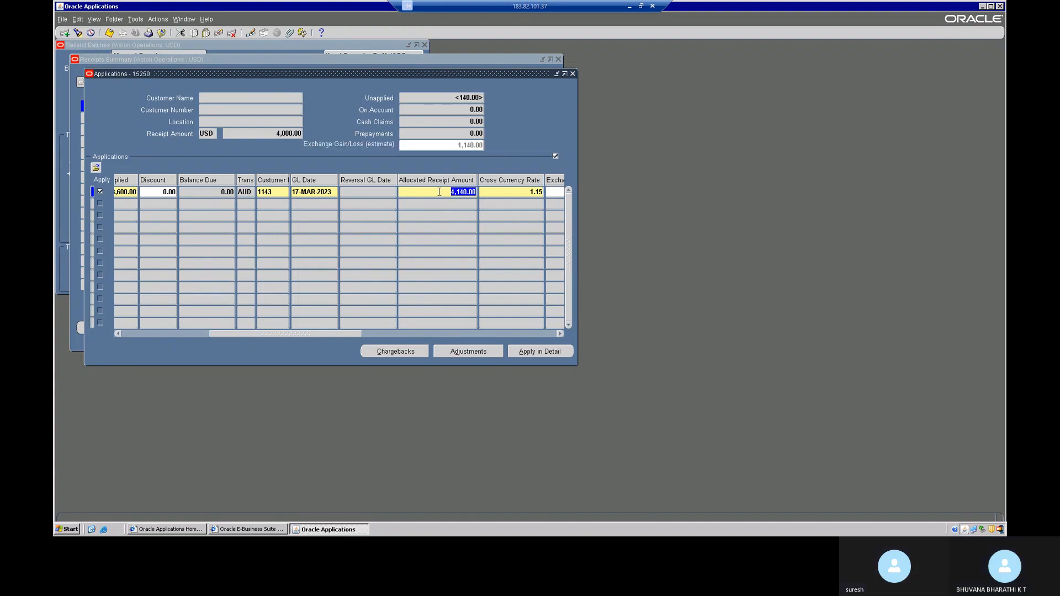
{"action": "left_click", "coordinate": [500, 299]}
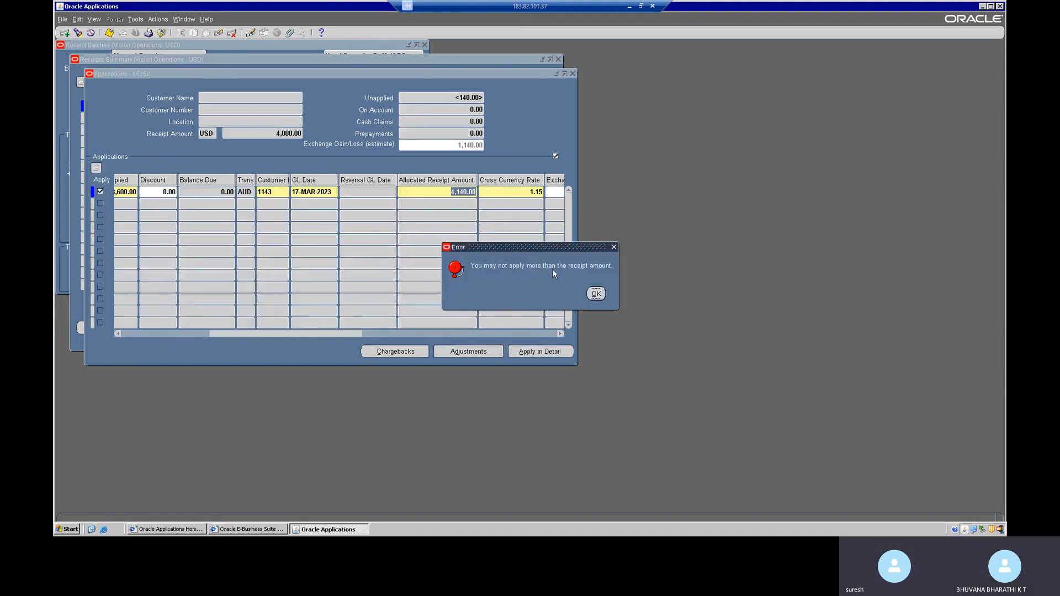
{"action": "left_click", "coordinate": [596, 293]}
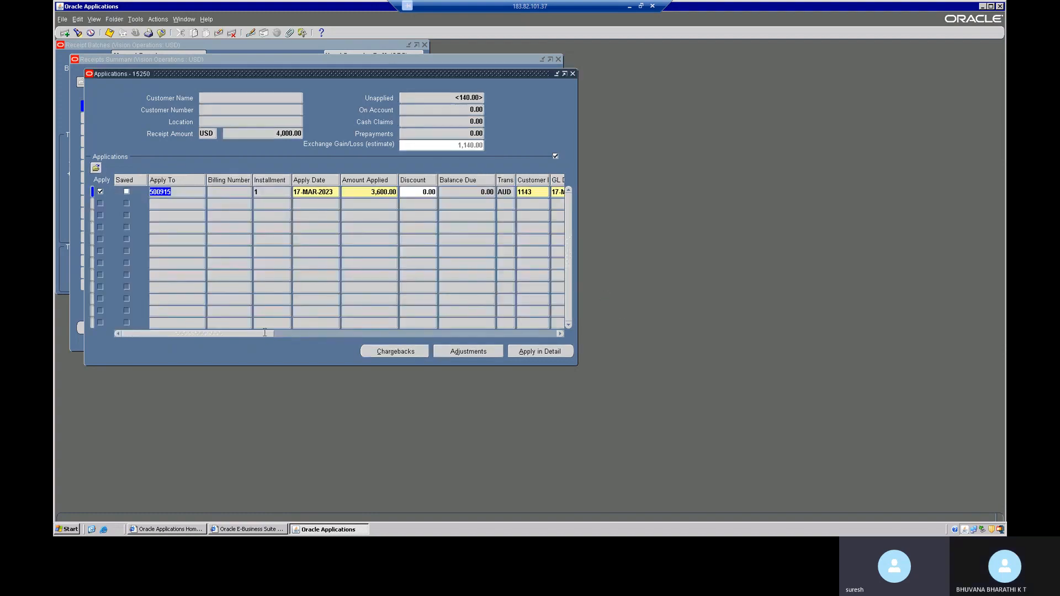
Change the application line's cross currency rate to 1.4
{"action": "left_click", "coordinate": [373, 333]}
{"action": "left_click", "coordinate": [478, 333]}
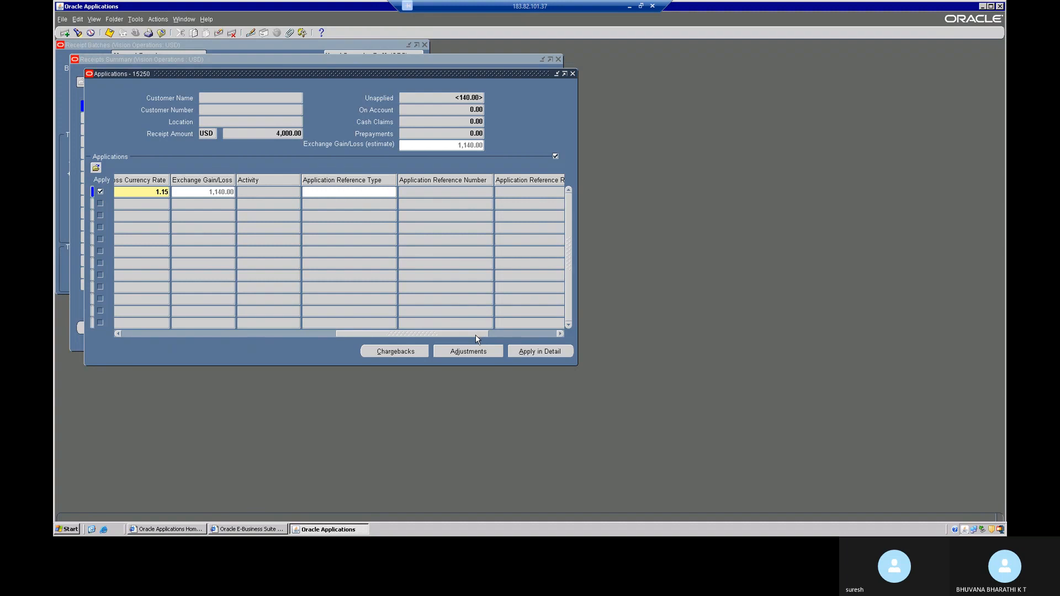
{"action": "left_click", "coordinate": [172, 193]}
{"action": "left_click", "coordinate": [177, 194]}
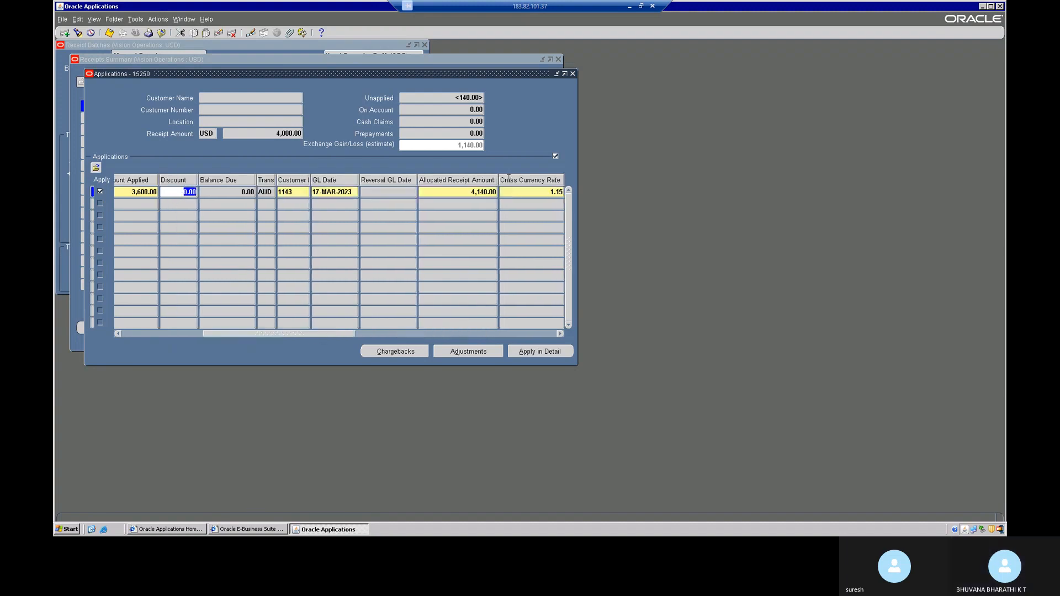
{"action": "left_click", "coordinate": [521, 191]}
{"action": "key", "text": "Delete"}
{"action": "key", "text": "Delete"}
{"action": "key", "text": "Delete"}
{"action": "key", "text": "Delete"}
{"action": "type", "text": "1.4"}
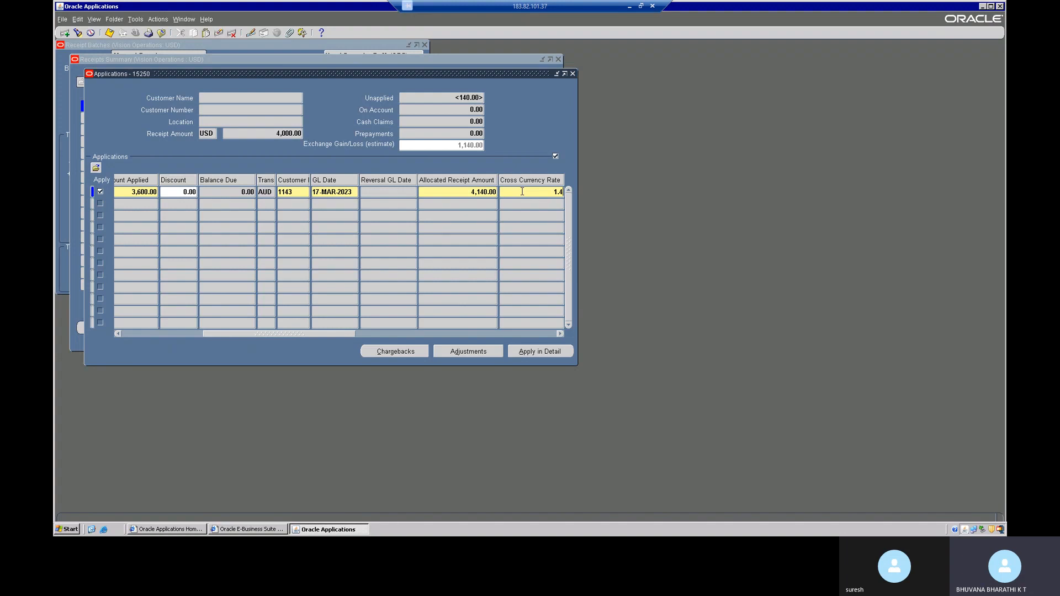
{"action": "key", "text": "Tab"}
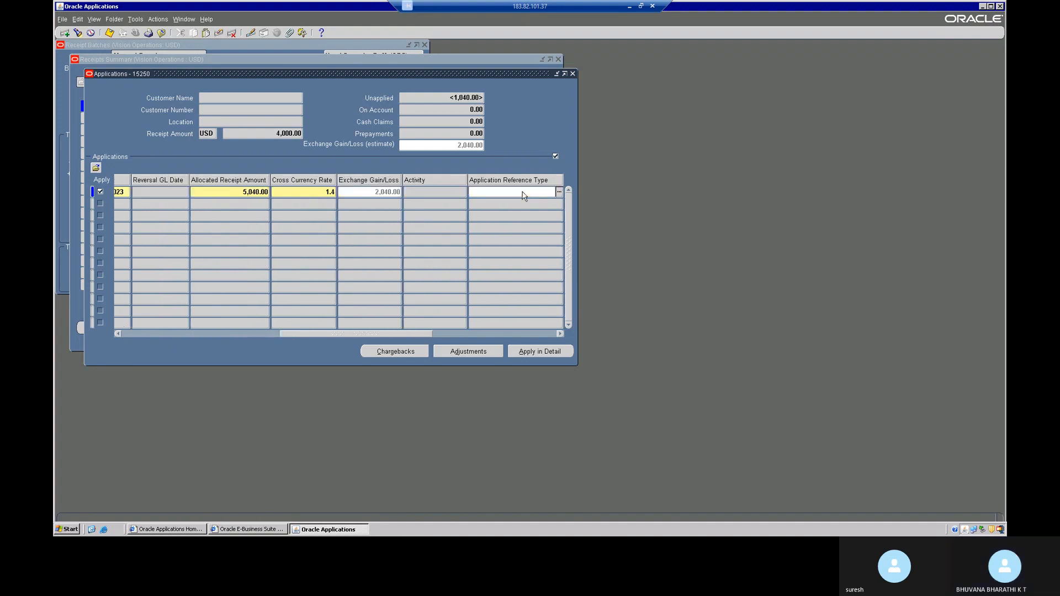
Set the application line's cross currency rate to 0.9, save the application, and close the Applications window
{"action": "left_click_drag", "start_coordinate": [318, 192], "coordinate": [372, 190]}
{"action": "type", "text": "0.9"}
{"action": "key", "text": "Tab"}
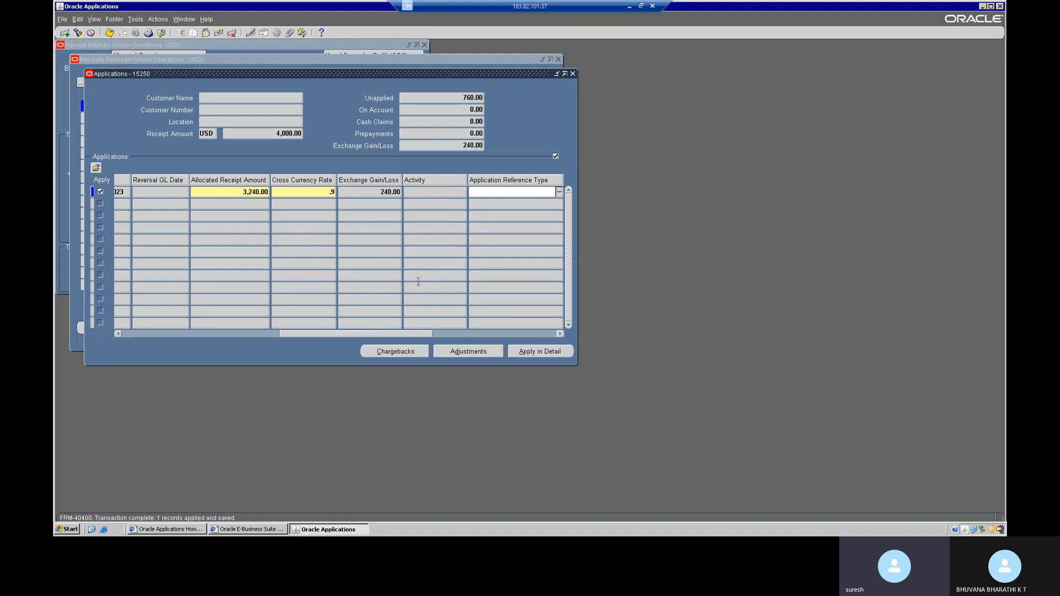
{"action": "left_click_drag", "start_coordinate": [385, 333], "coordinate": [339, 336]}
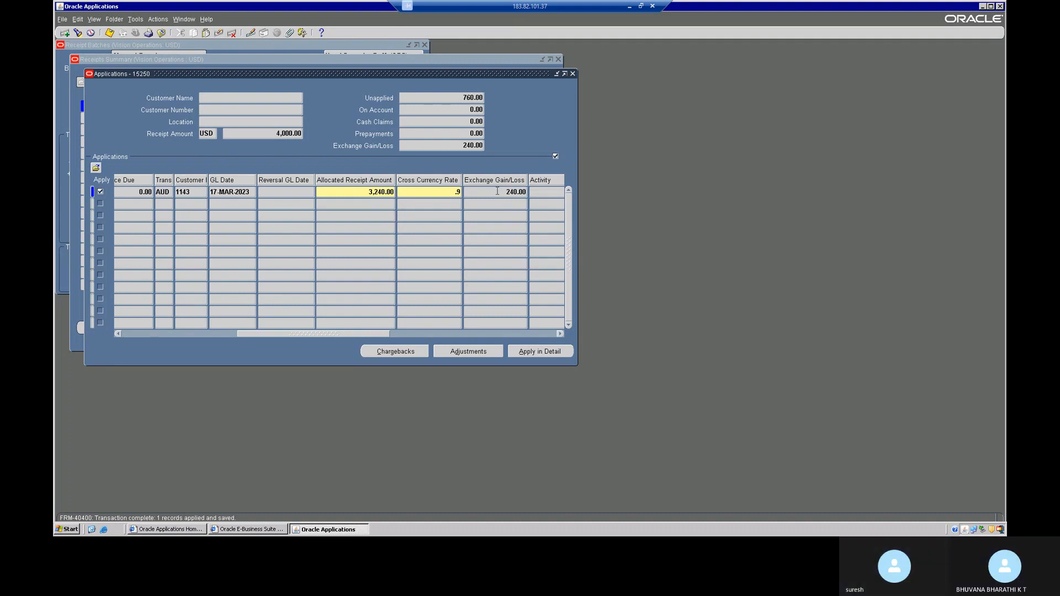
{"action": "left_click", "coordinate": [573, 75]}
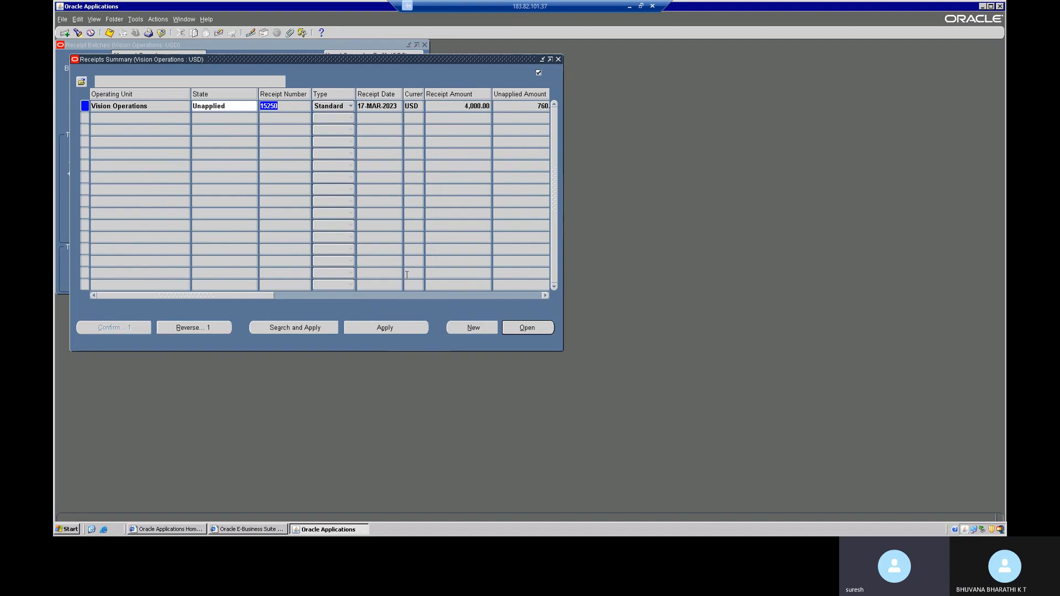
Return to the receipt batch to look for its accounting commands, and reopen the batch's receipts
{"action": "left_click", "coordinate": [558, 60]}
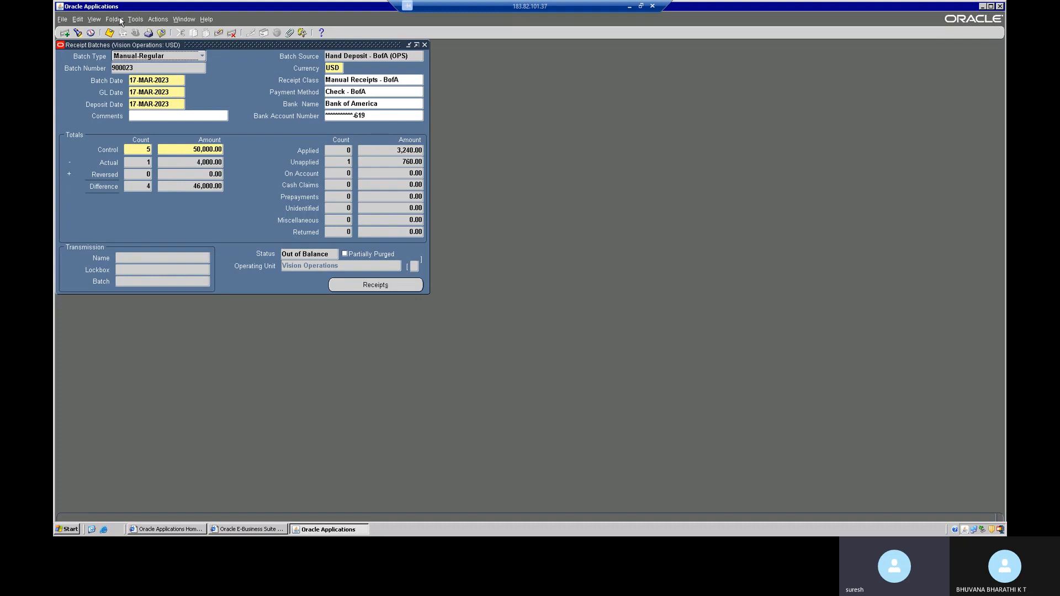
{"action": "left_click", "coordinate": [137, 20]}
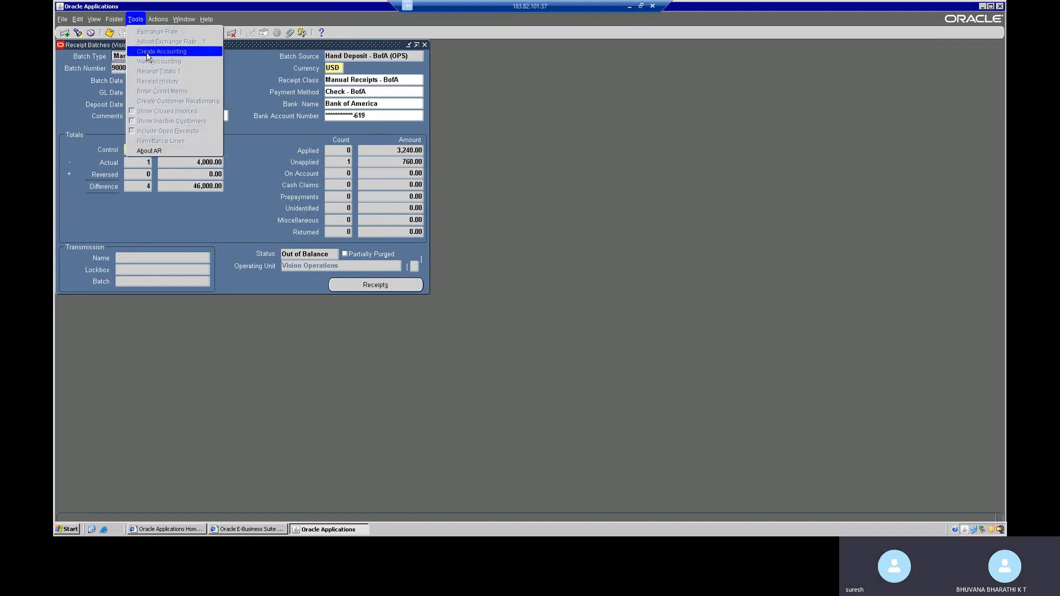
{"action": "left_click", "coordinate": [250, 74]}
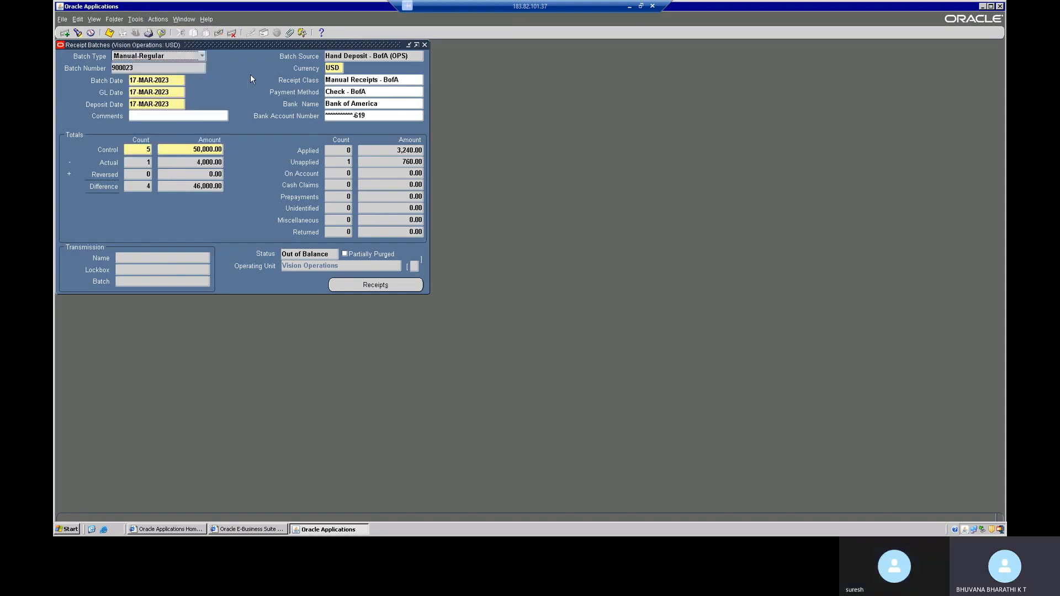
{"action": "left_click", "coordinate": [359, 289]}
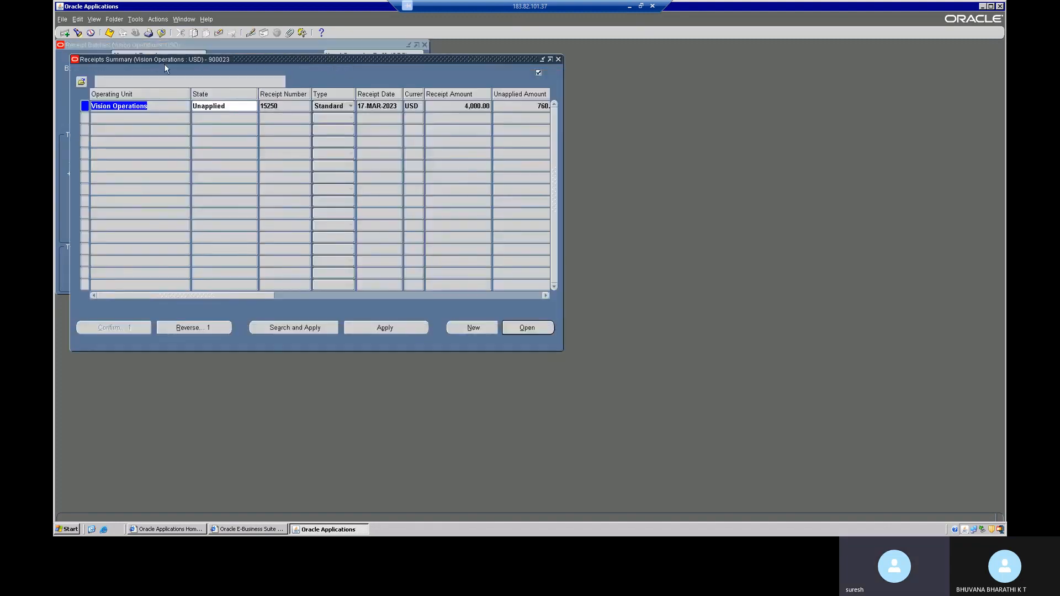
Close the receipts summary and start a new single concurrent request for the Create Accounting program
{"action": "left_click", "coordinate": [557, 60]}
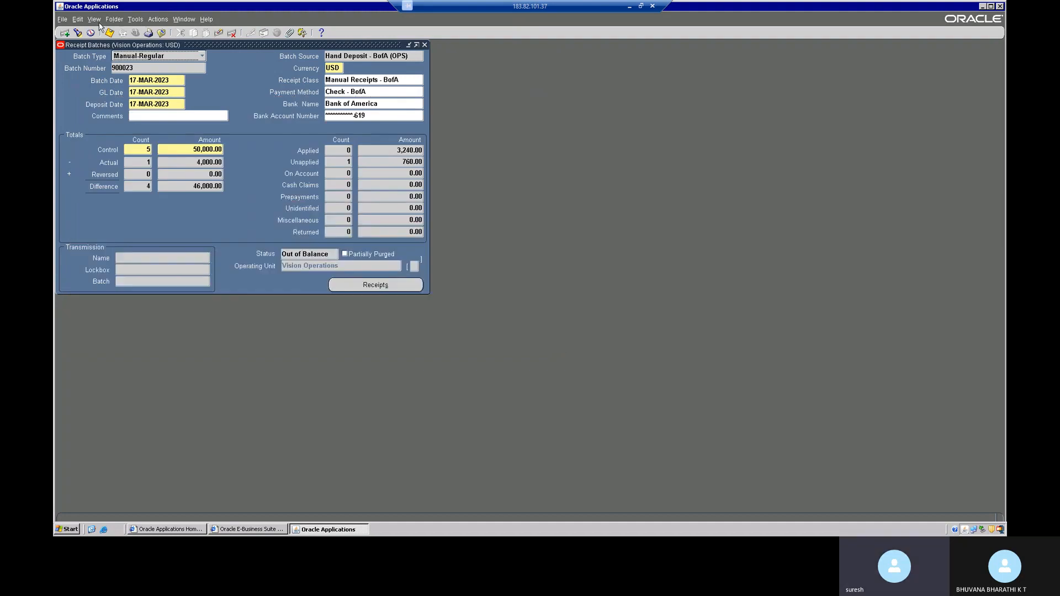
{"action": "left_click", "coordinate": [95, 19]}
{"action": "left_click", "coordinate": [104, 145]}
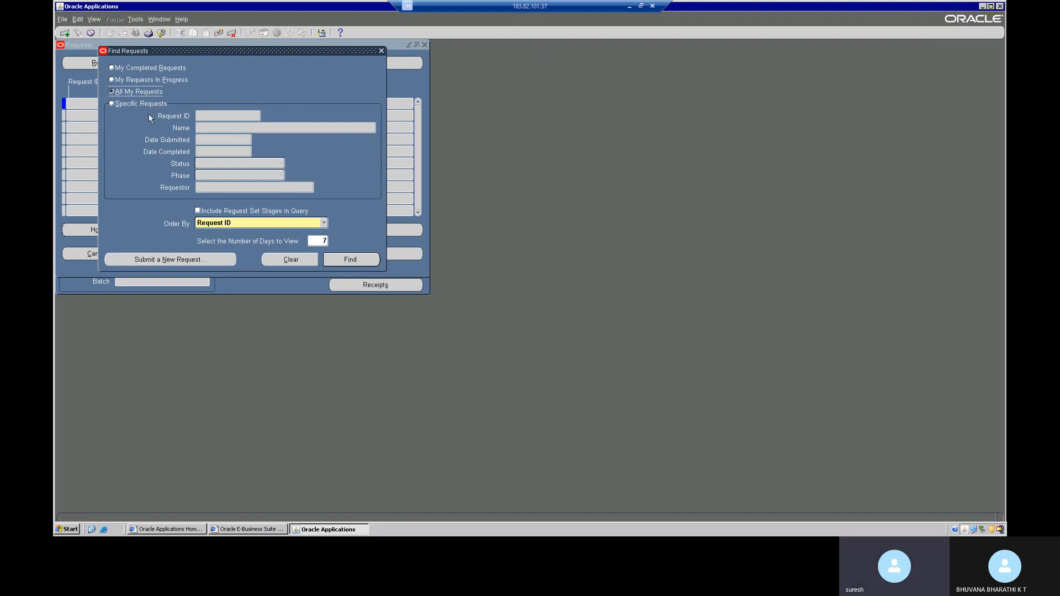
{"action": "left_click", "coordinate": [190, 251]}
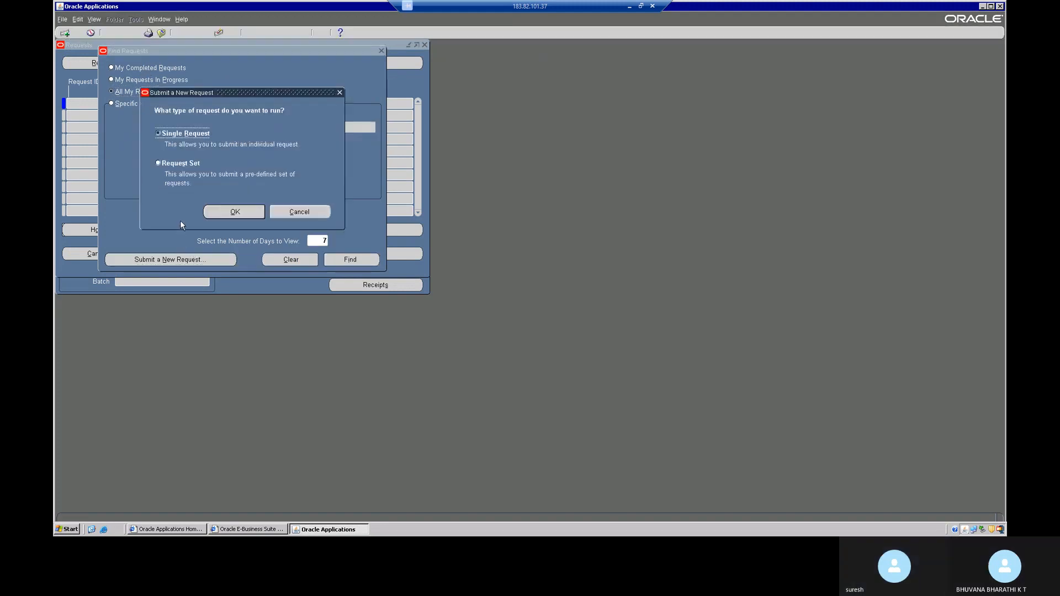
{"action": "left_click", "coordinate": [238, 212]}
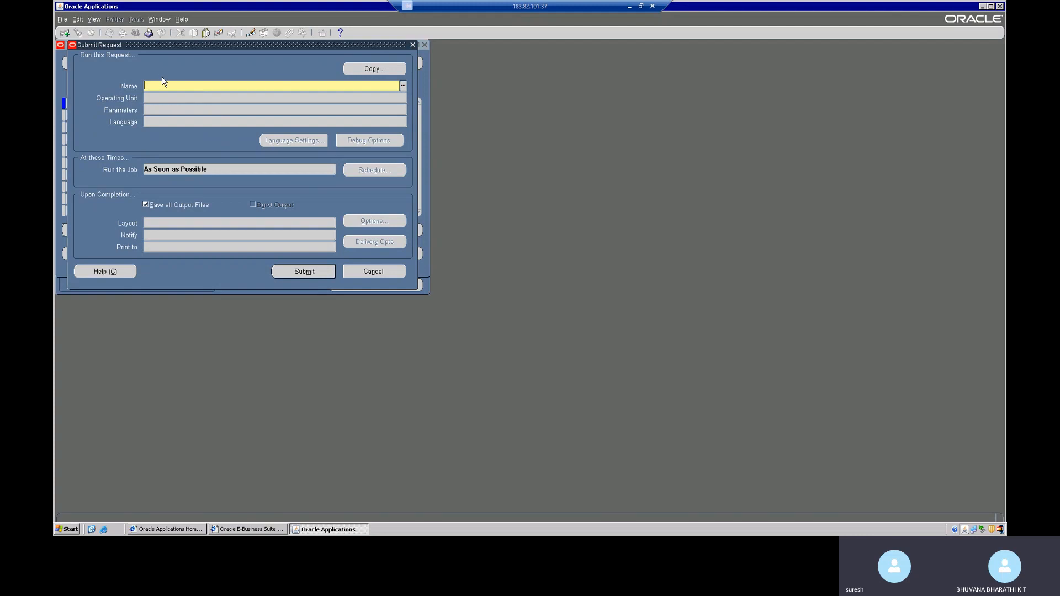
{"action": "type", "text": "create ac%"}
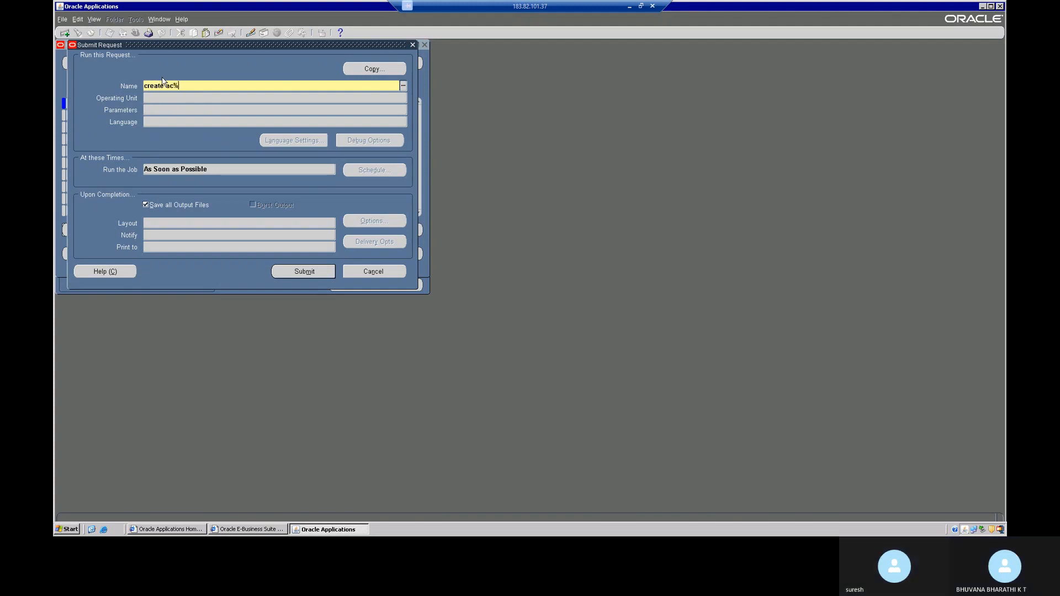
{"action": "key", "text": "Tab"}
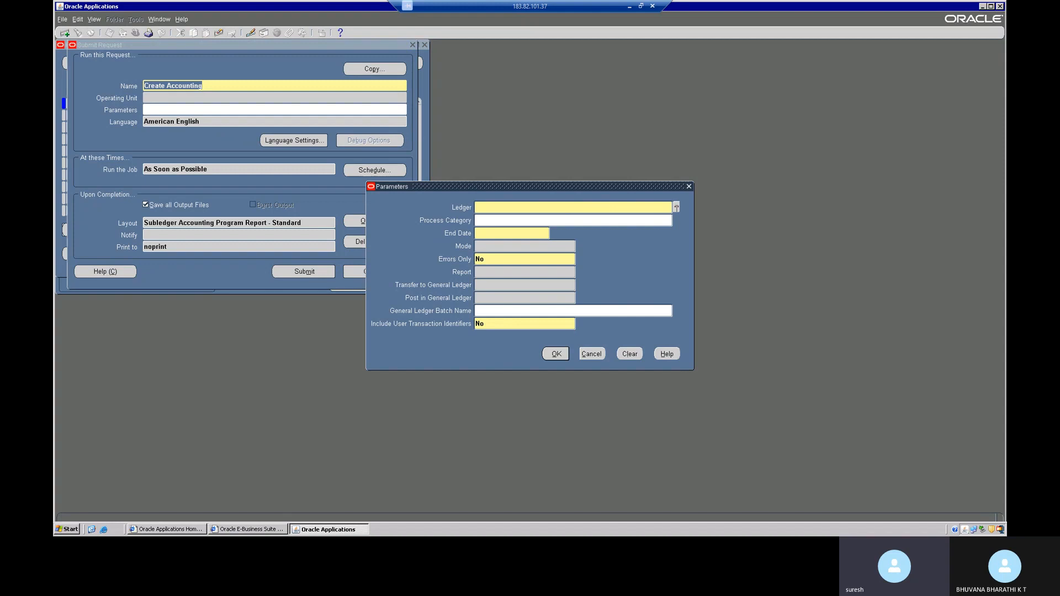
{"action": "left_click", "coordinate": [677, 208]}
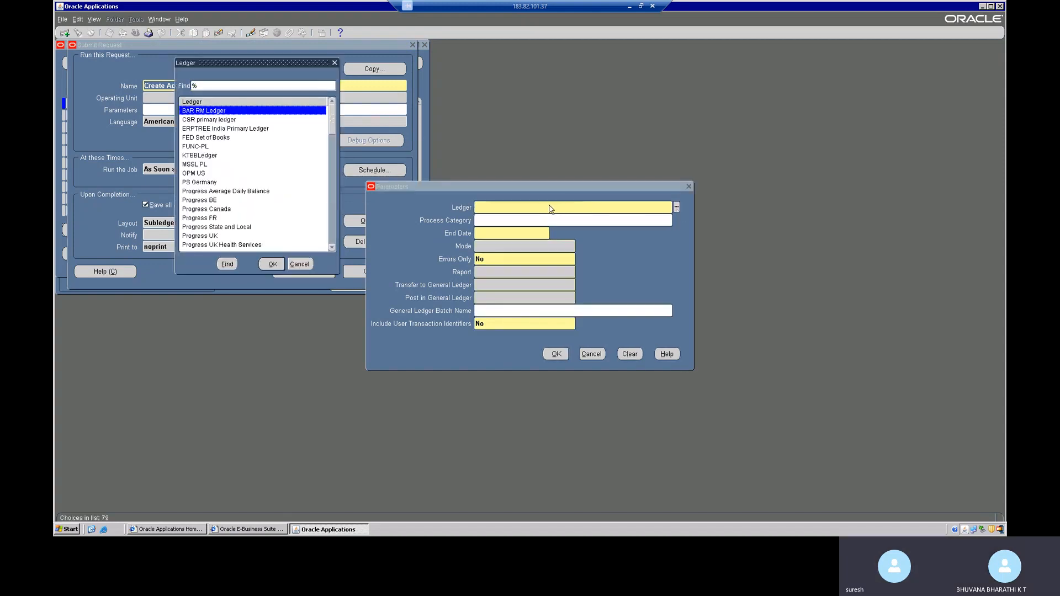
{"action": "type", "text": "v"}
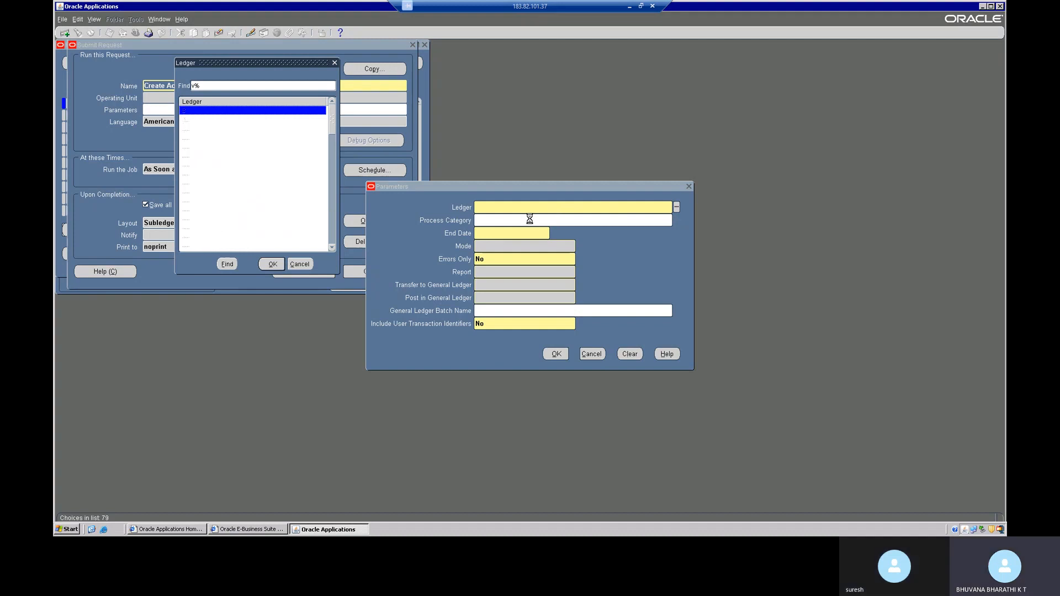
{"action": "type", "text": "ision s"}
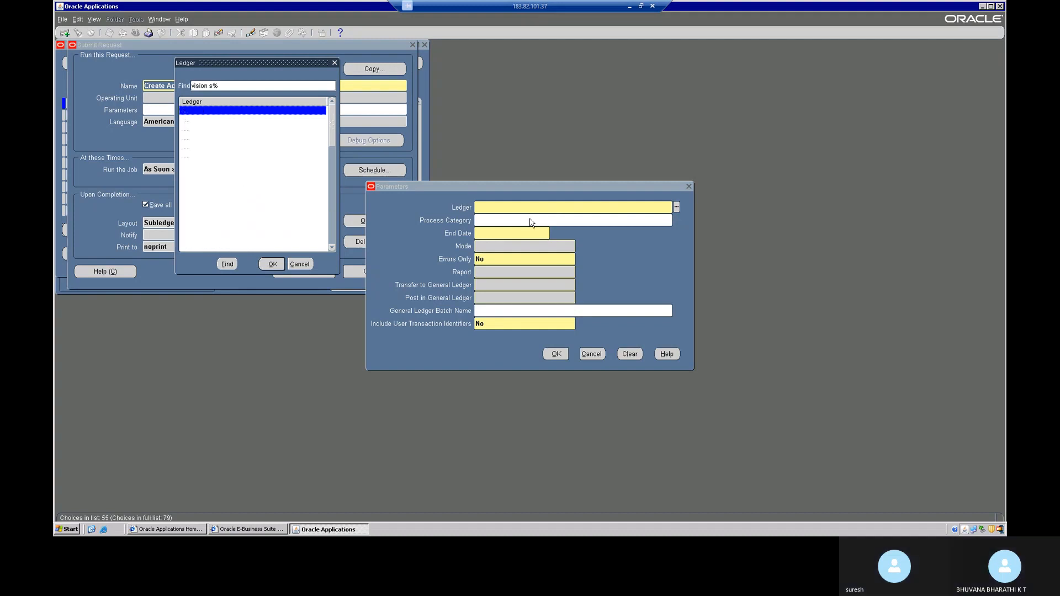
{"action": "key", "text": "Return"}
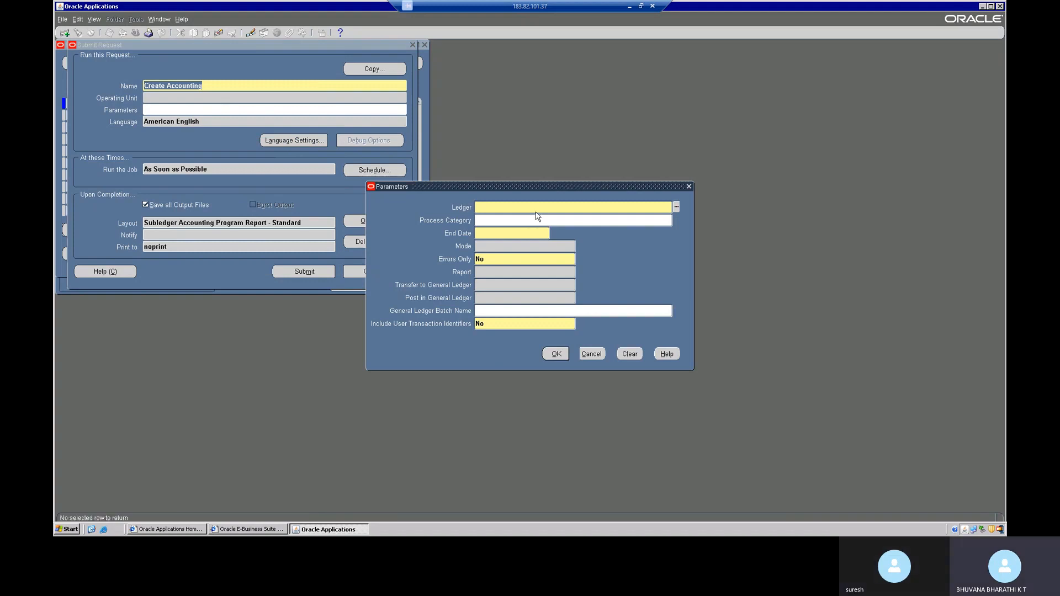
{"action": "left_click", "coordinate": [676, 206]}
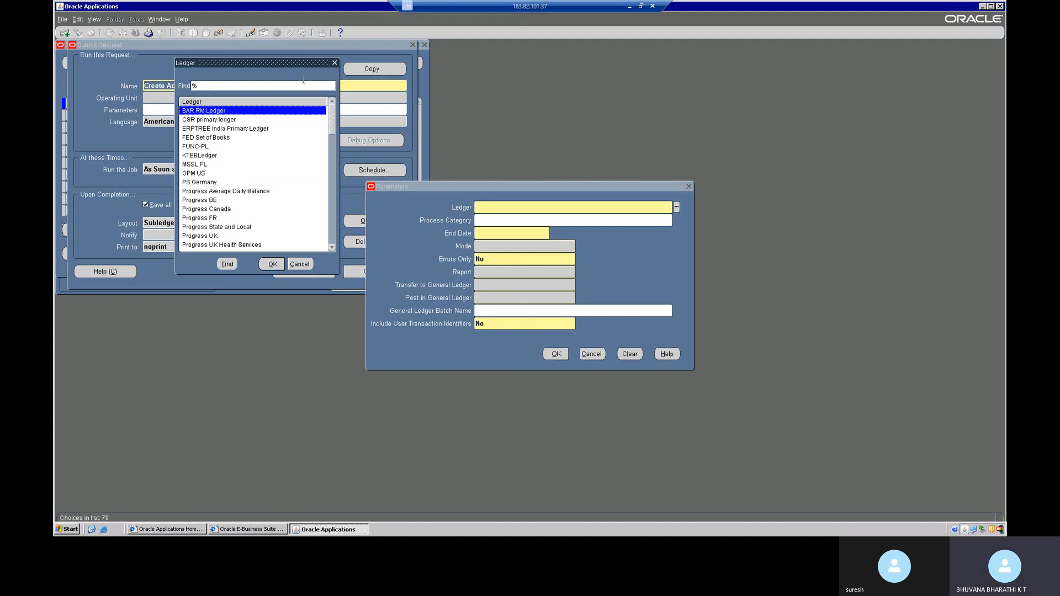
{"action": "type", "text": "Vision "}
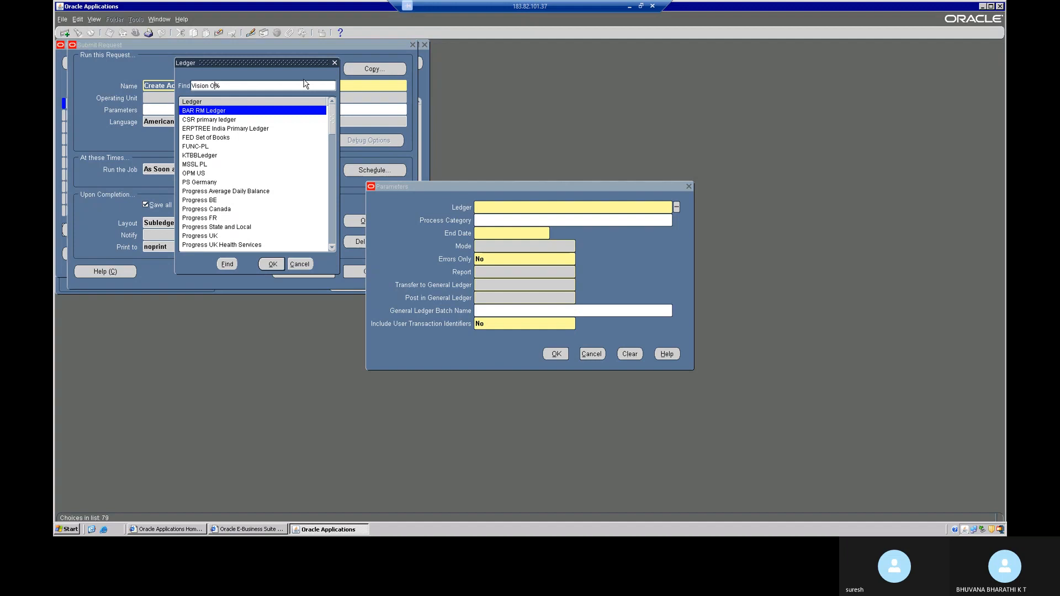
{"action": "type", "text": "O"}
{"action": "left_click", "coordinate": [273, 264]}
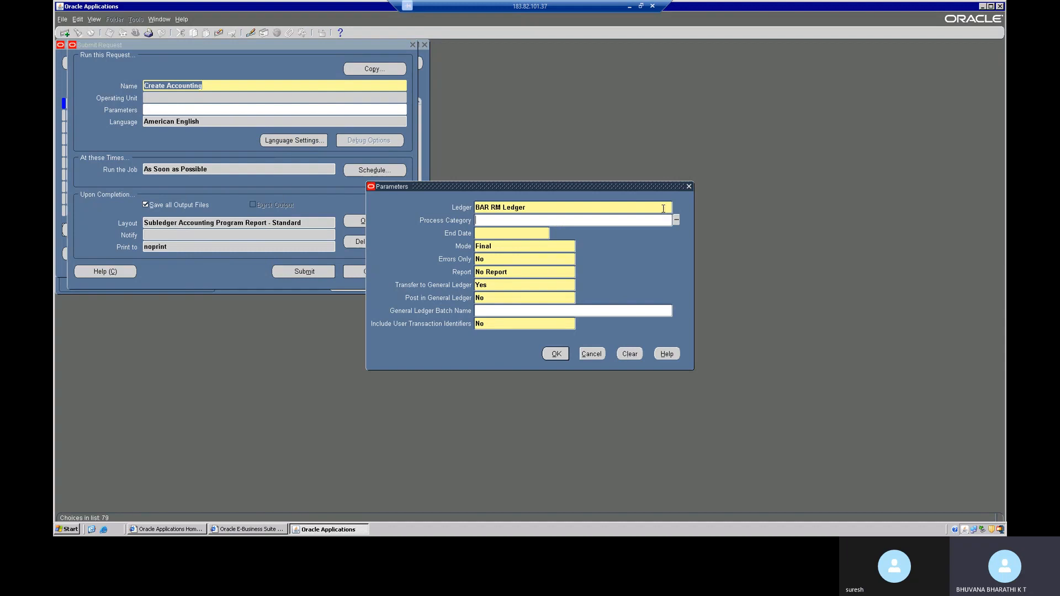
{"action": "left_click", "coordinate": [662, 208]}
{"action": "left_click", "coordinate": [677, 207]}
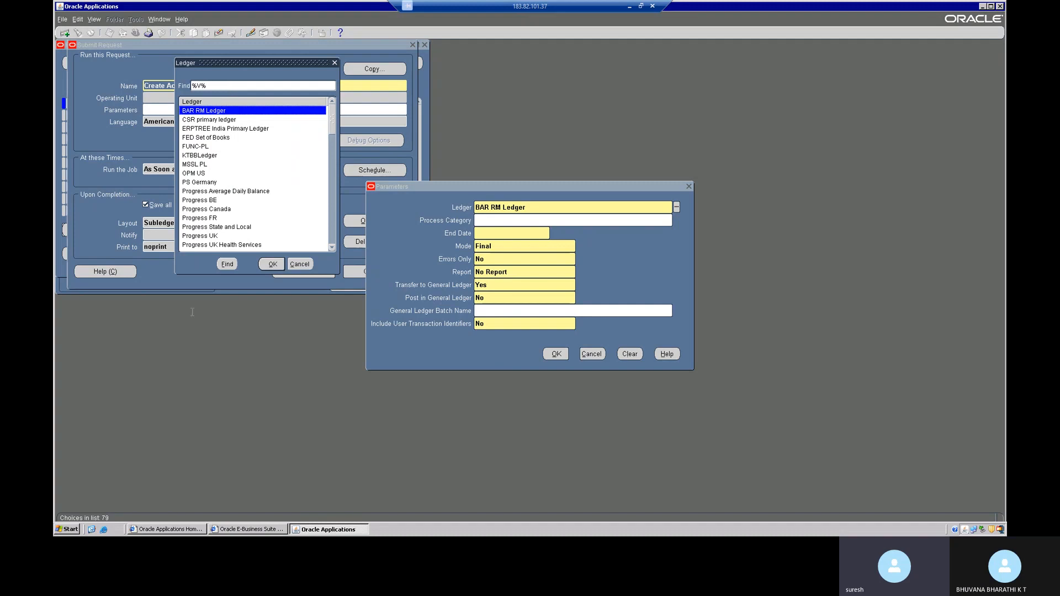
{"action": "left_click", "coordinate": [228, 265]}
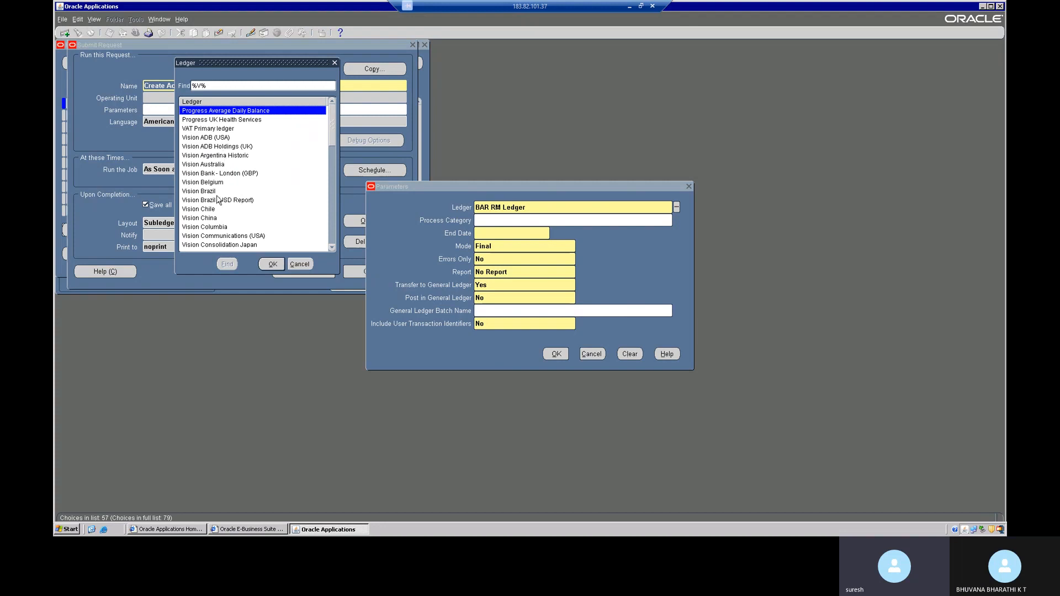
{"action": "left_click_drag", "start_coordinate": [332, 136], "coordinate": [307, 180]}
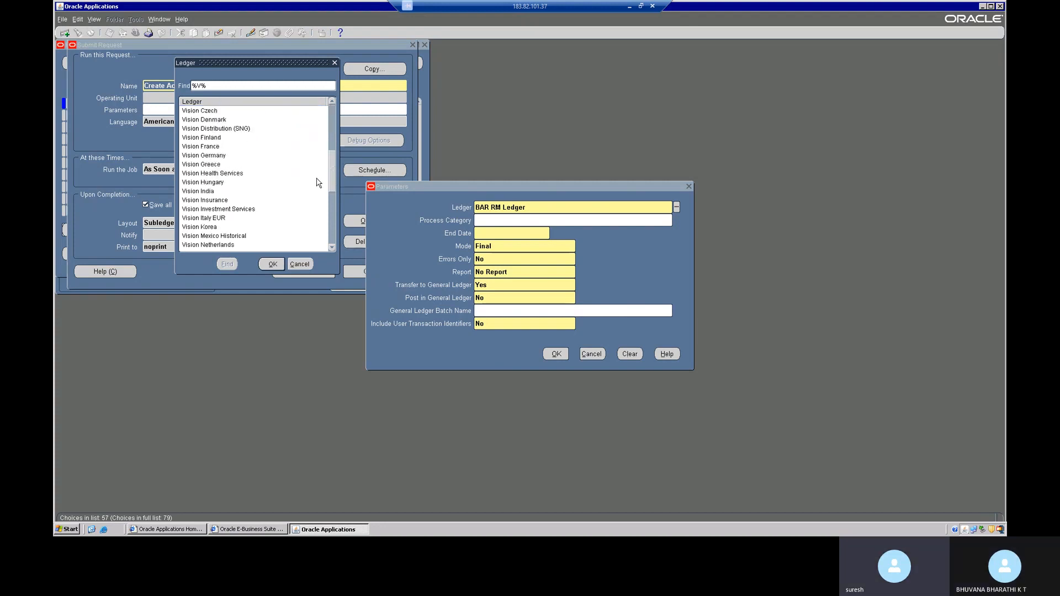
{"action": "left_click", "coordinate": [300, 263]}
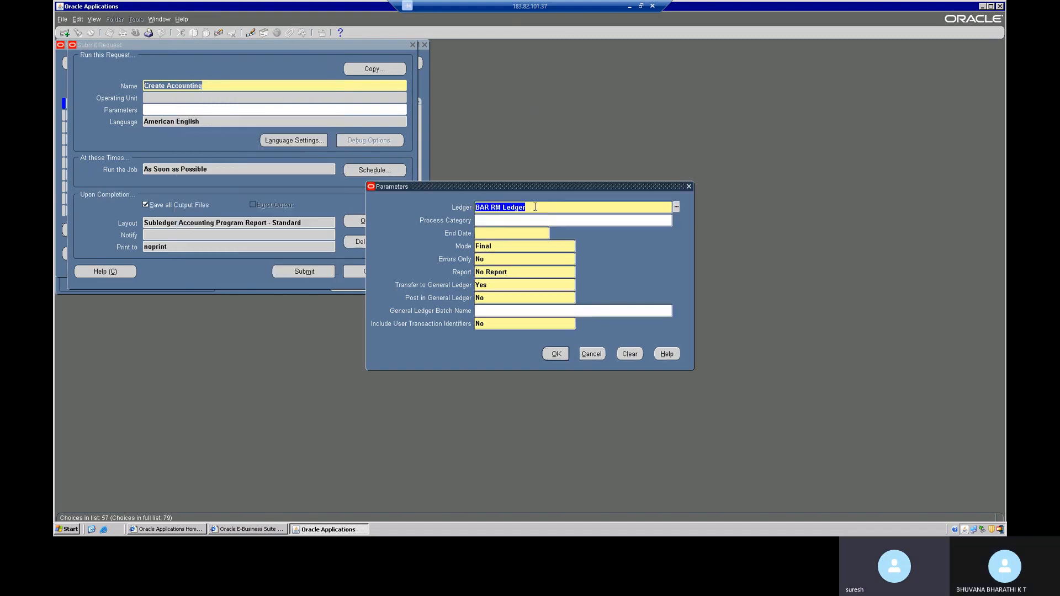
Set the Create Accounting request's ledger to Vision Operations (USA)
{"action": "key", "text": "BackSpace"}
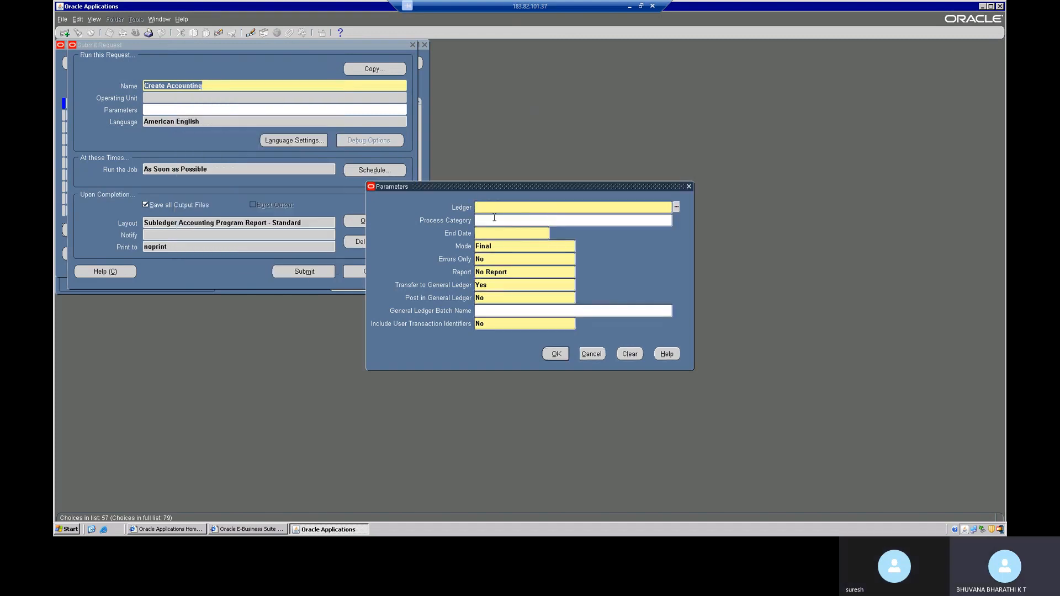
{"action": "type", "text": "Vision"}
{"action": "key", "text": "Tab"}
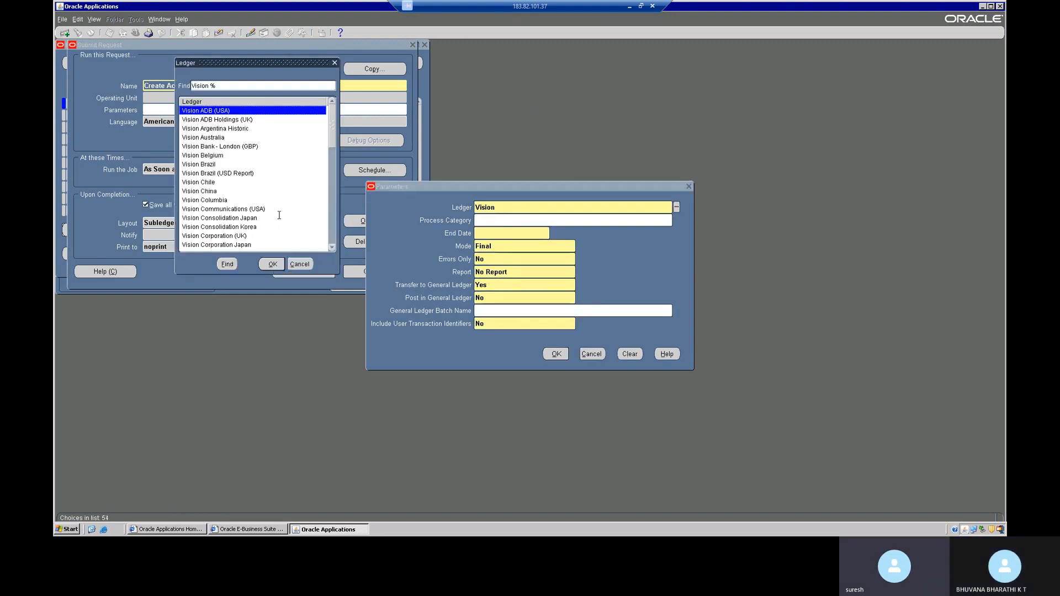
{"action": "left_click_drag", "start_coordinate": [330, 135], "coordinate": [328, 181]}
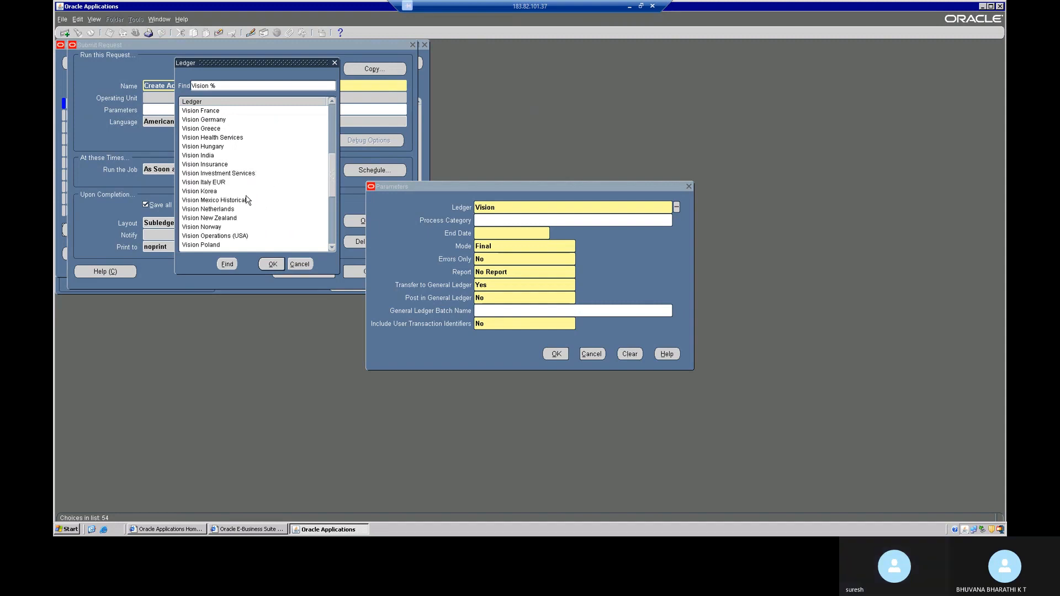
{"action": "left_click", "coordinate": [265, 235]}
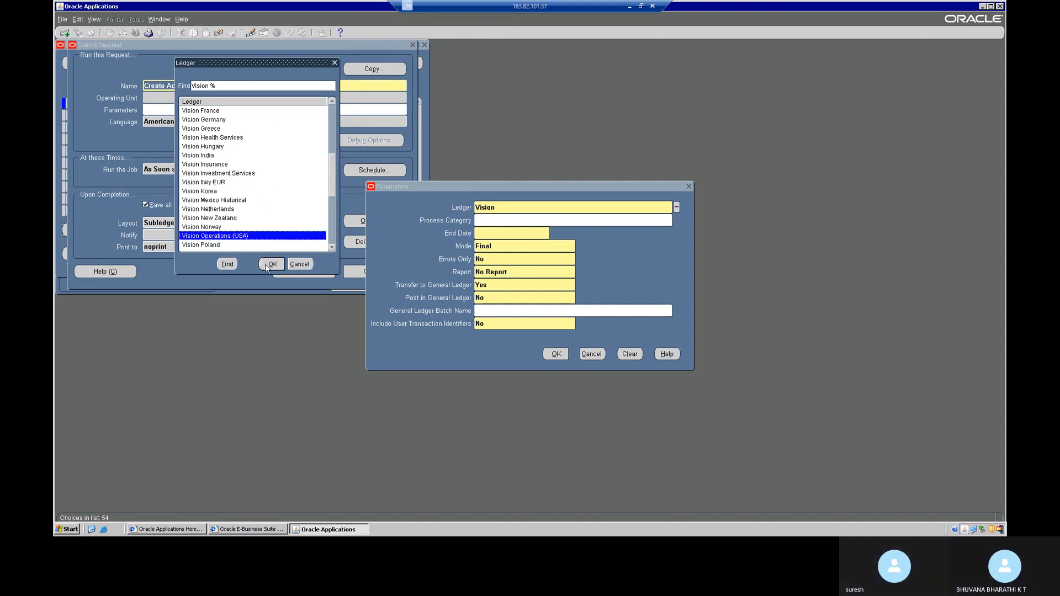
{"action": "left_click", "coordinate": [269, 265]}
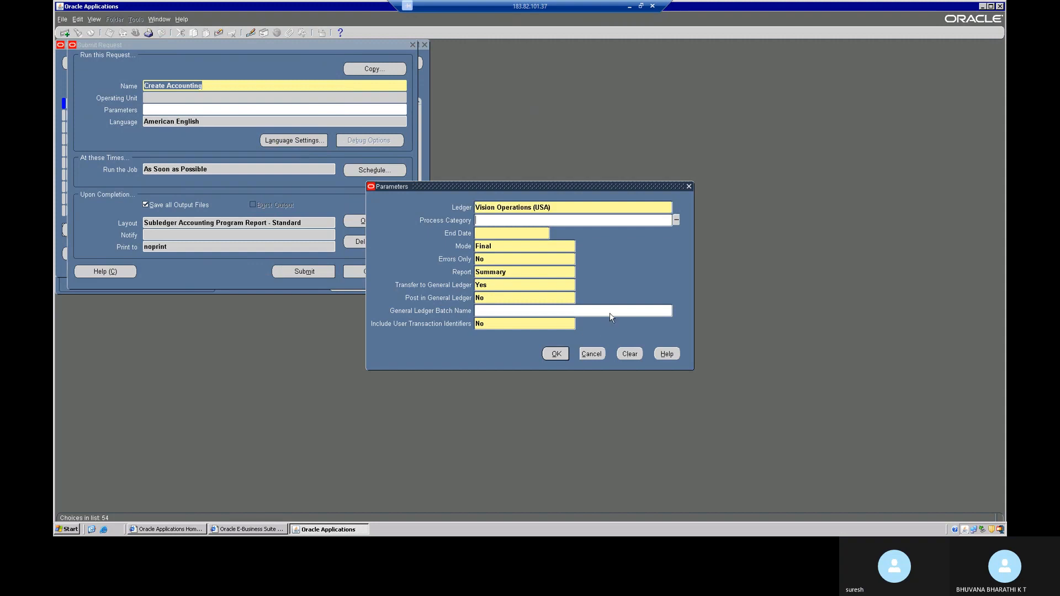
Set the request's end date to 17-MAR-2023 and confirm the parameters
{"action": "left_click", "coordinate": [556, 354]}
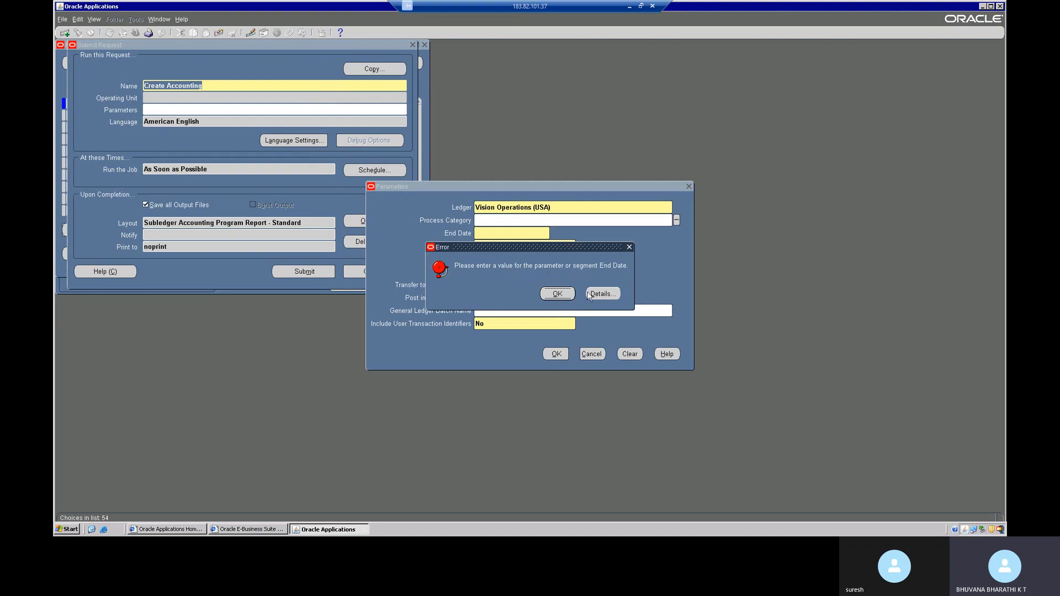
{"action": "left_click", "coordinate": [562, 295]}
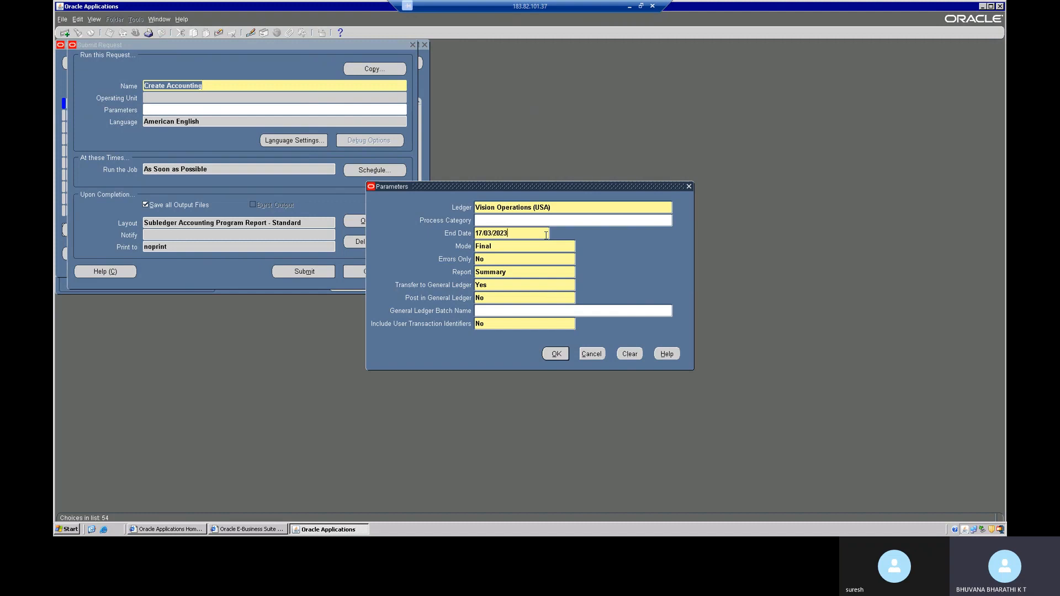
{"action": "left_click", "coordinate": [549, 356]}
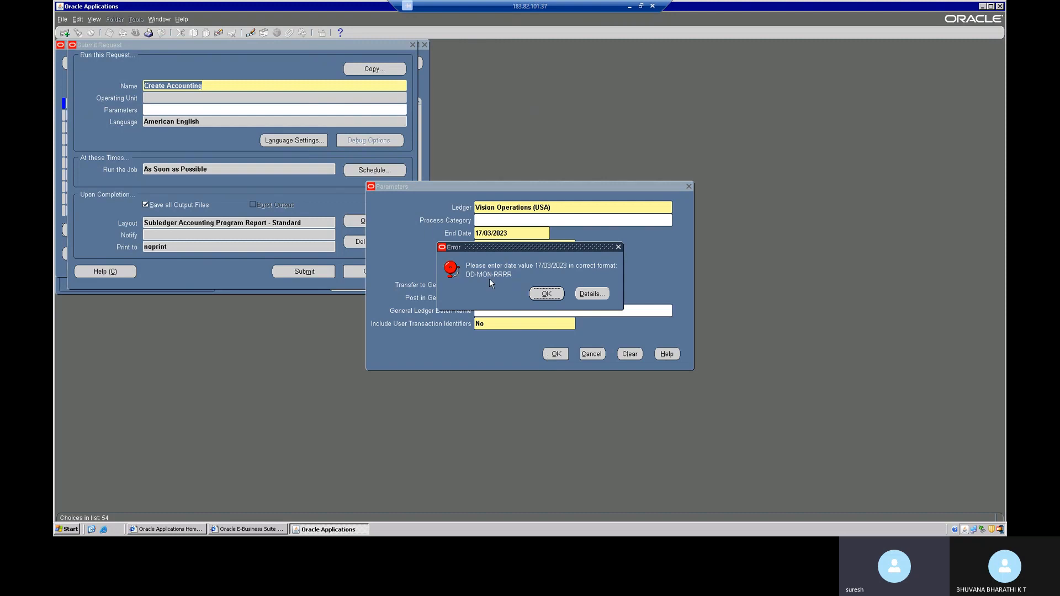
{"action": "left_click", "coordinate": [548, 294]}
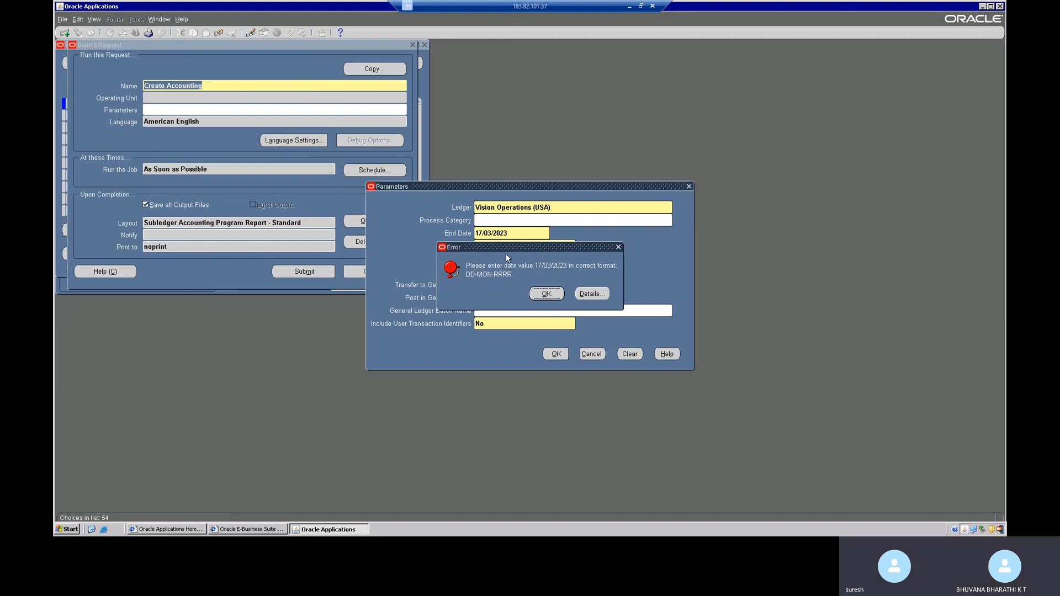
{"action": "key", "text": "BackSpace"}
{"action": "key", "text": "BackSpace"}
{"action": "key", "text": "BackSpace"}
{"action": "key", "text": "BackSpace"}
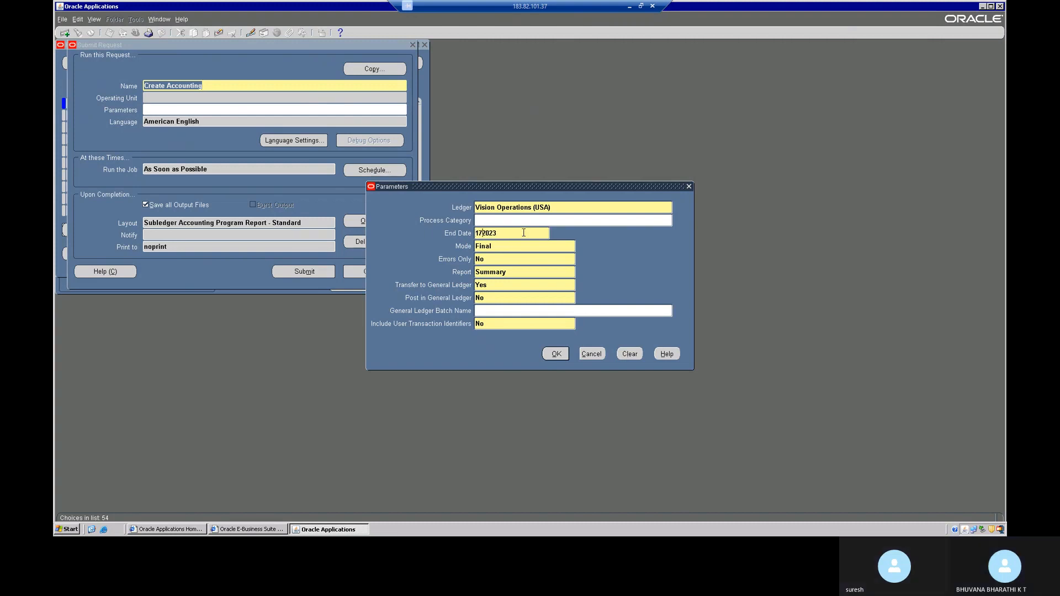
{"action": "type", "text": "-M"}
{"action": "type", "text": "AR-"}
{"action": "key", "text": "Tab"}
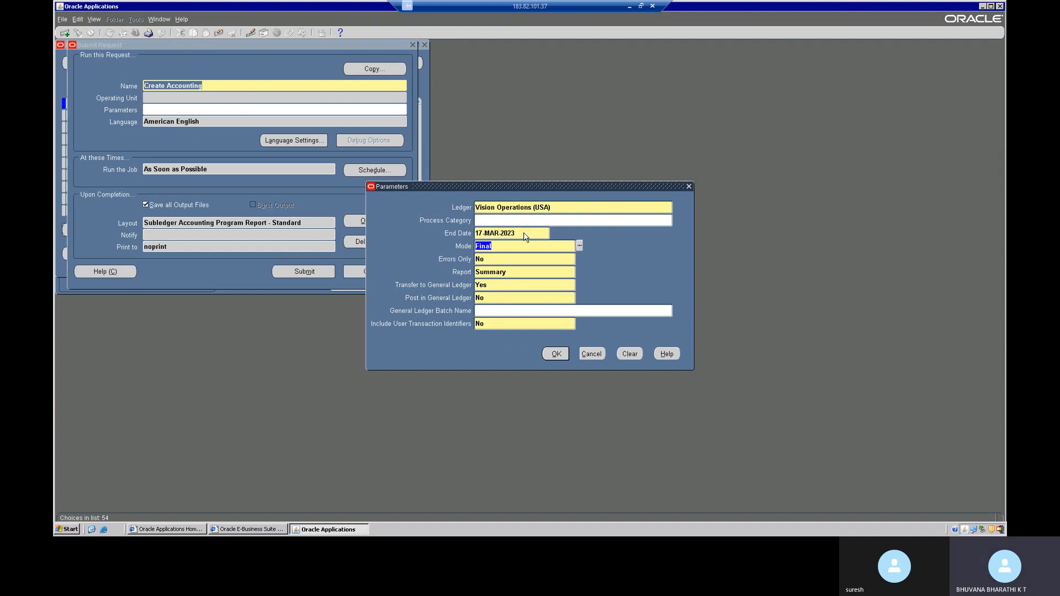
{"action": "left_click", "coordinate": [553, 355]}
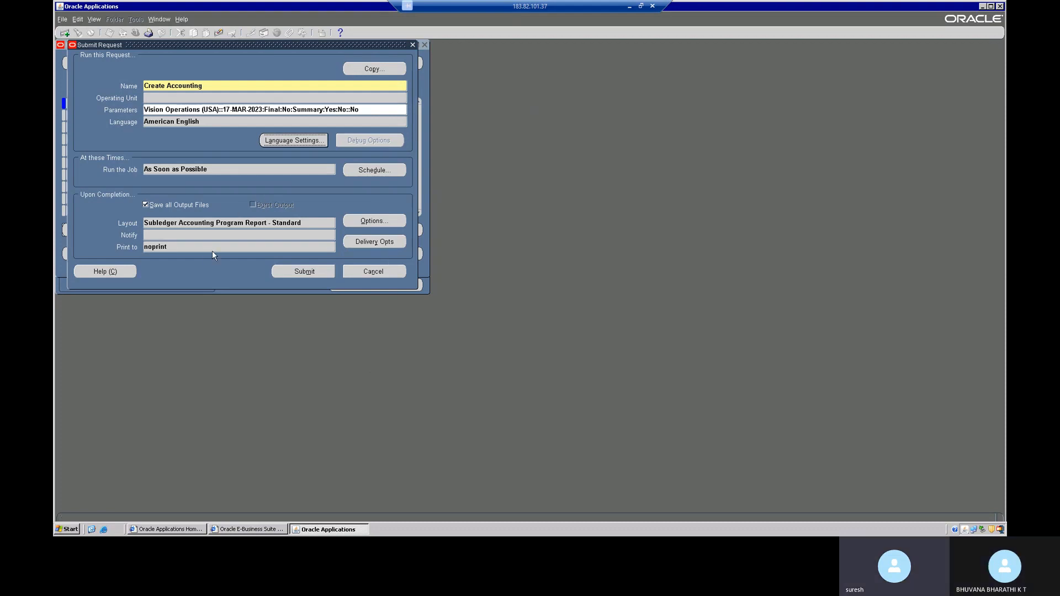
Submit the Create Accounting request twice with the same parameters, then decline submitting another request
{"action": "left_click", "coordinate": [304, 271]}
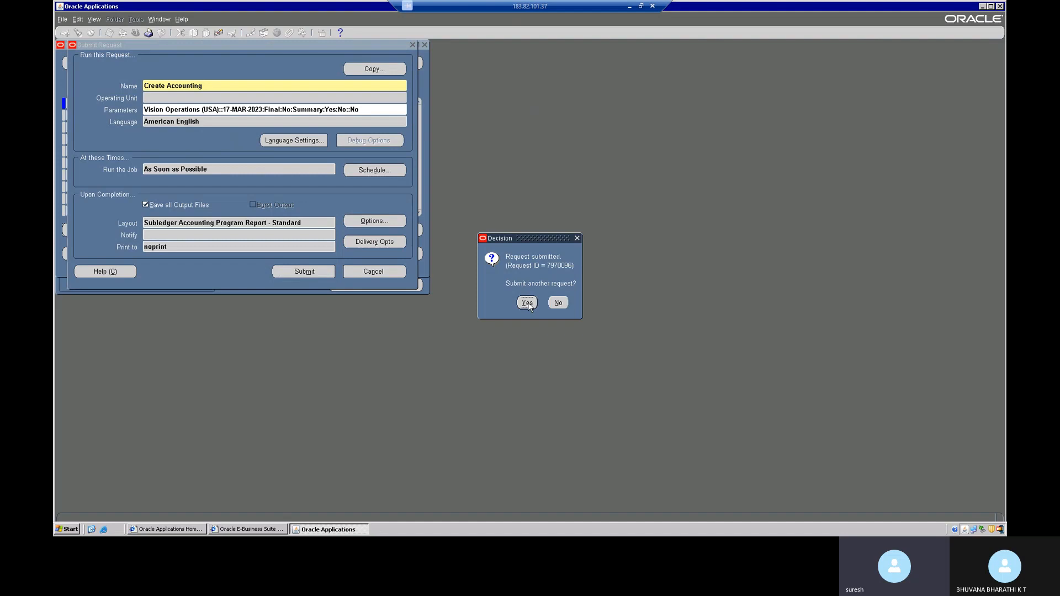
{"action": "left_click", "coordinate": [527, 303]}
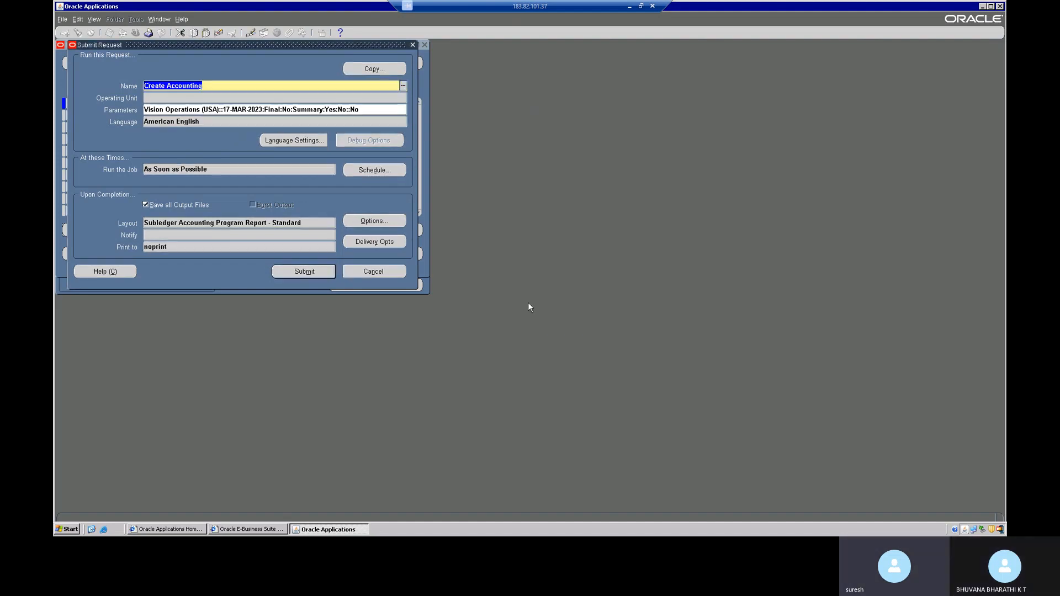
{"action": "left_click", "coordinate": [320, 272]}
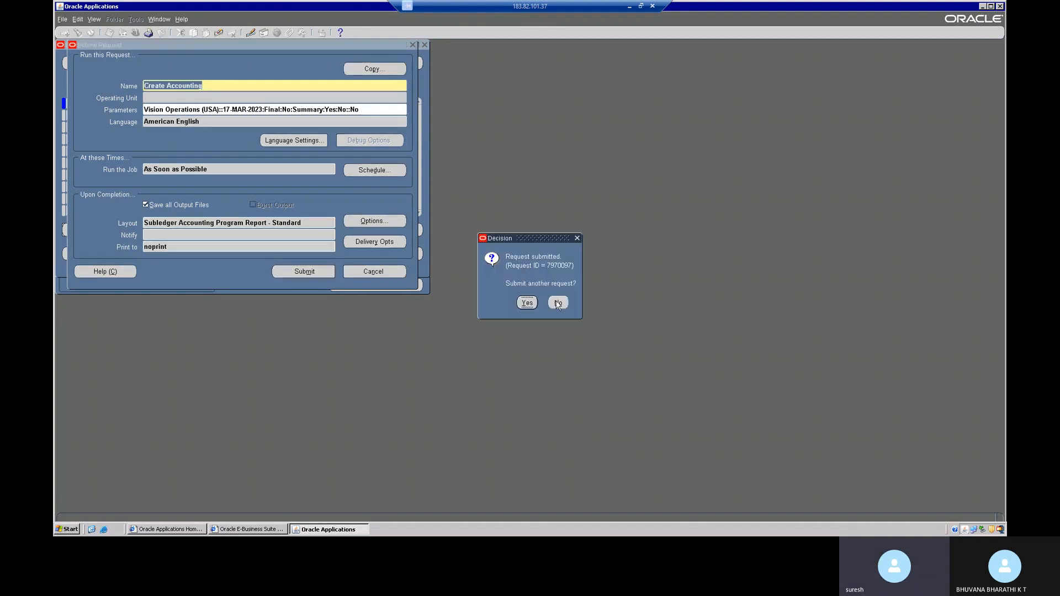
{"action": "left_click", "coordinate": [558, 303]}
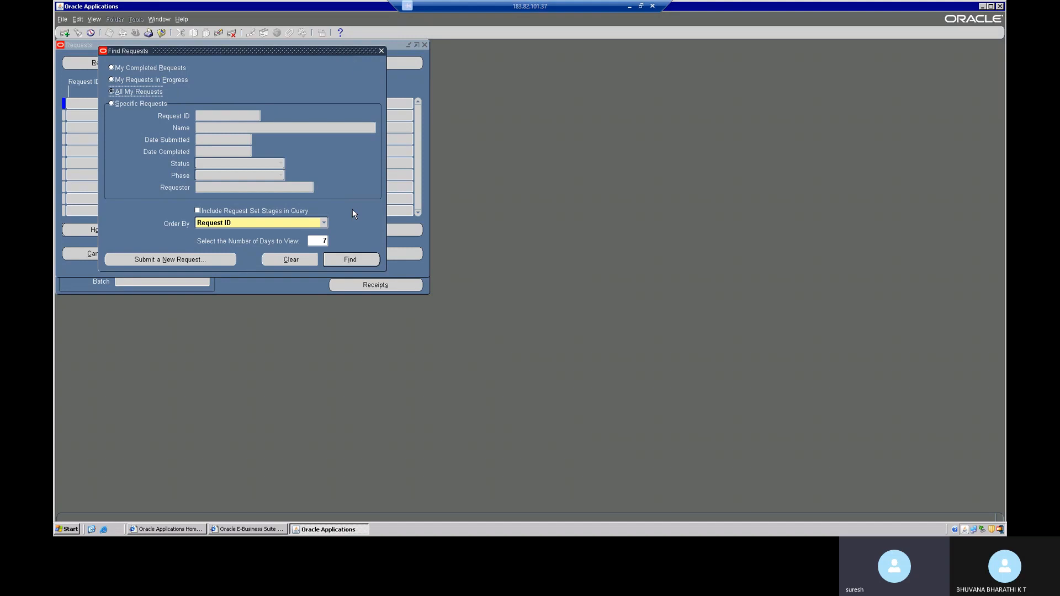
List all own requests, cancel the more recent running Create Accounting request, and refresh the request list
{"action": "left_click", "coordinate": [369, 260]}
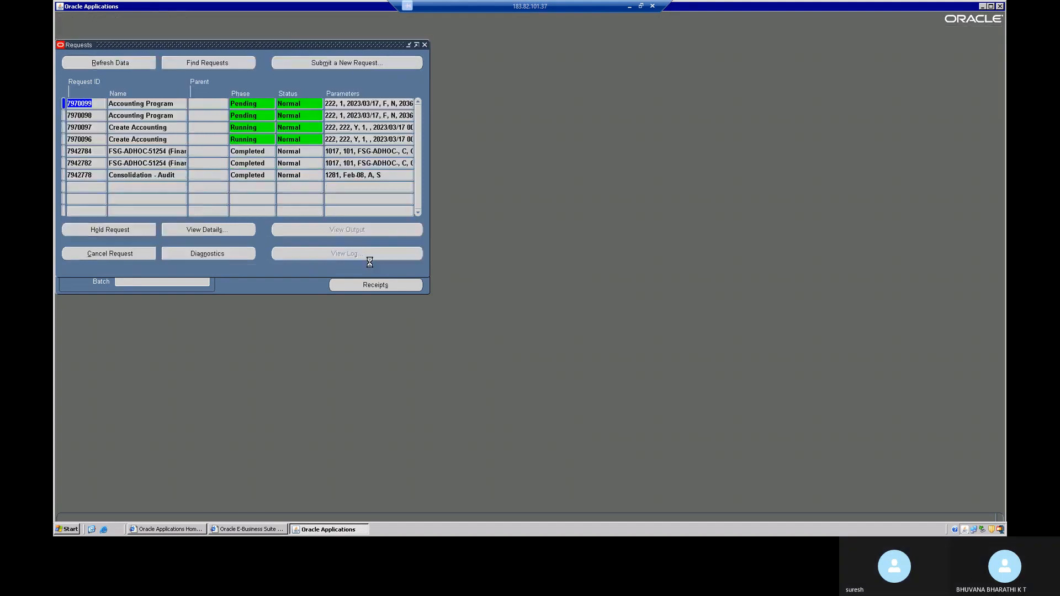
{"action": "left_click", "coordinate": [128, 115]}
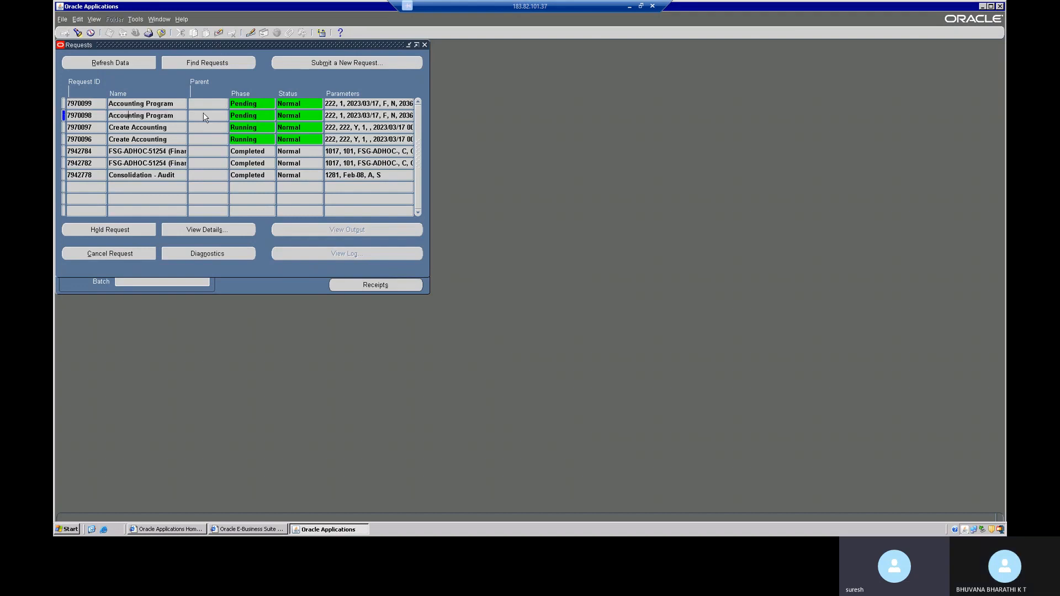
{"action": "double_click", "coordinate": [249, 104]}
{"action": "double_click", "coordinate": [245, 128]}
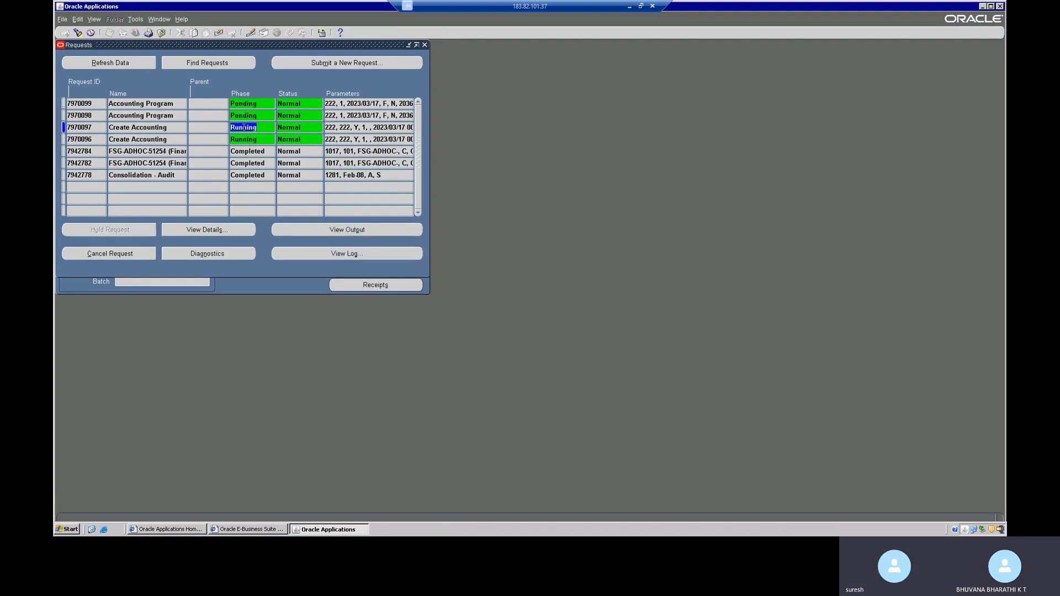
{"action": "left_click", "coordinate": [132, 254]}
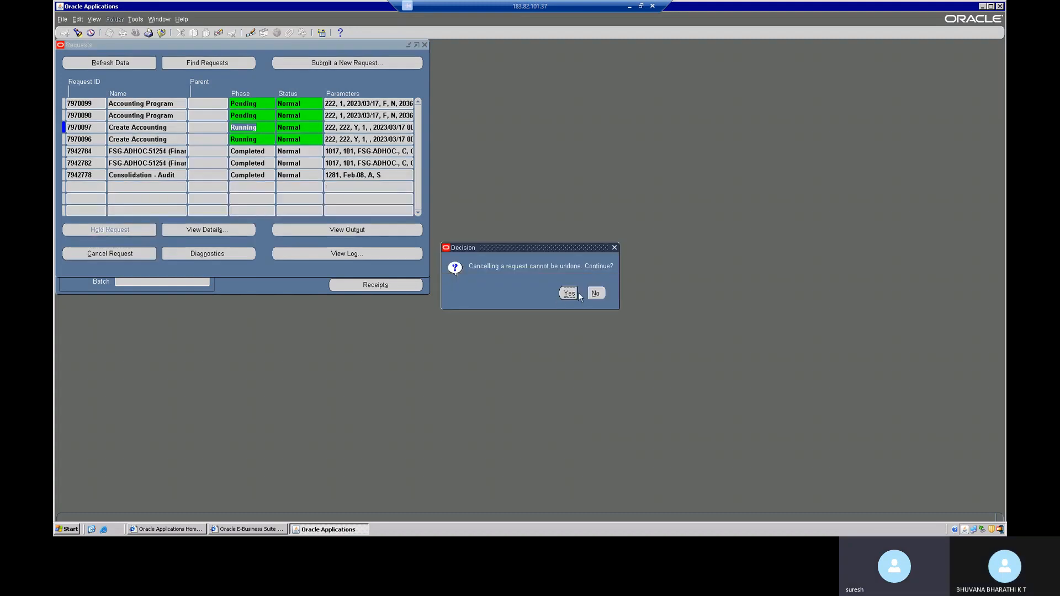
{"action": "left_click", "coordinate": [569, 293]}
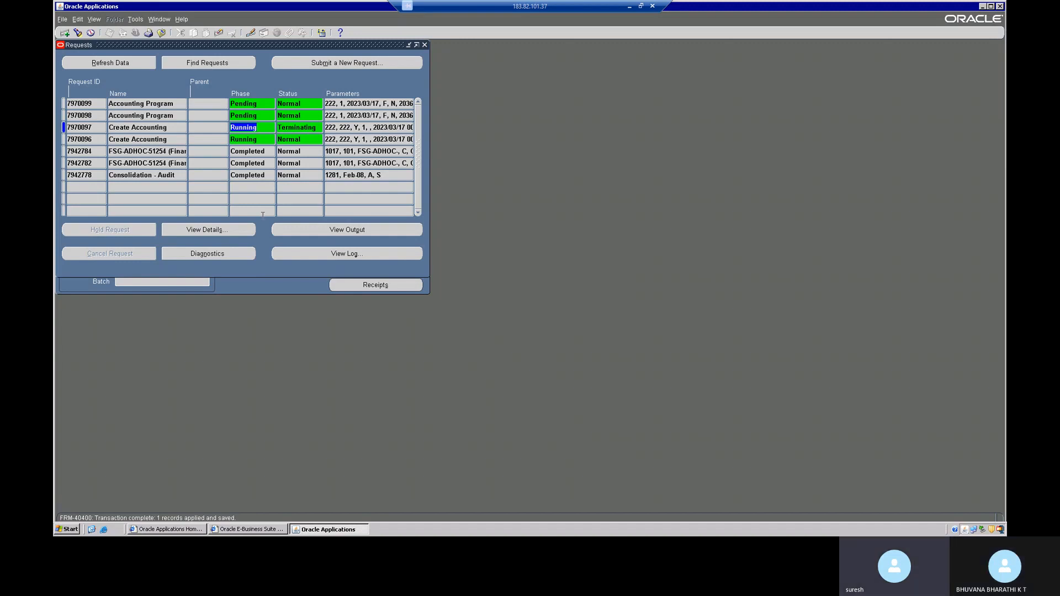
{"action": "left_click", "coordinate": [126, 62]}
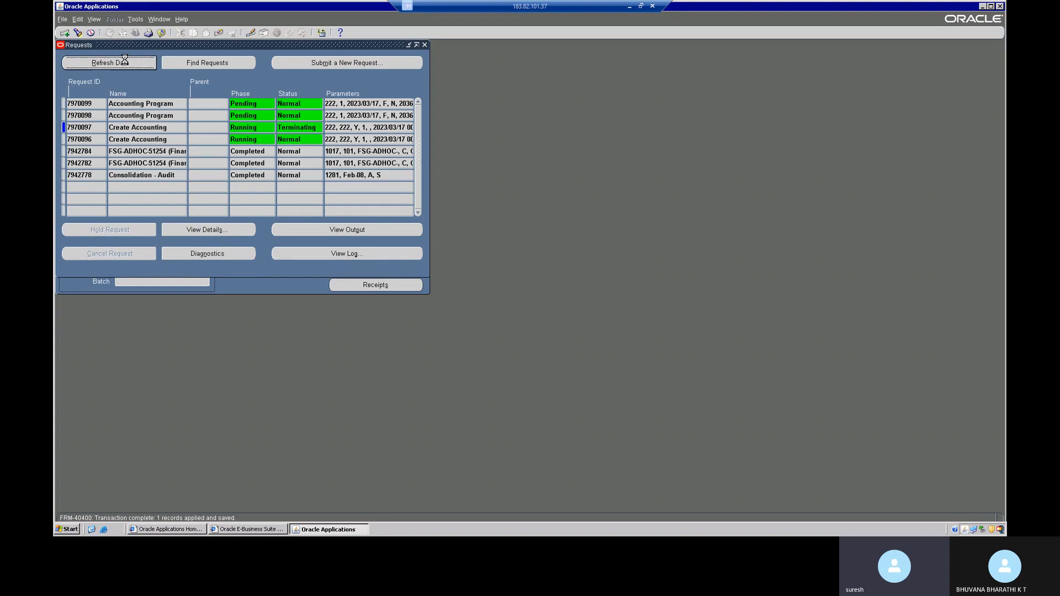